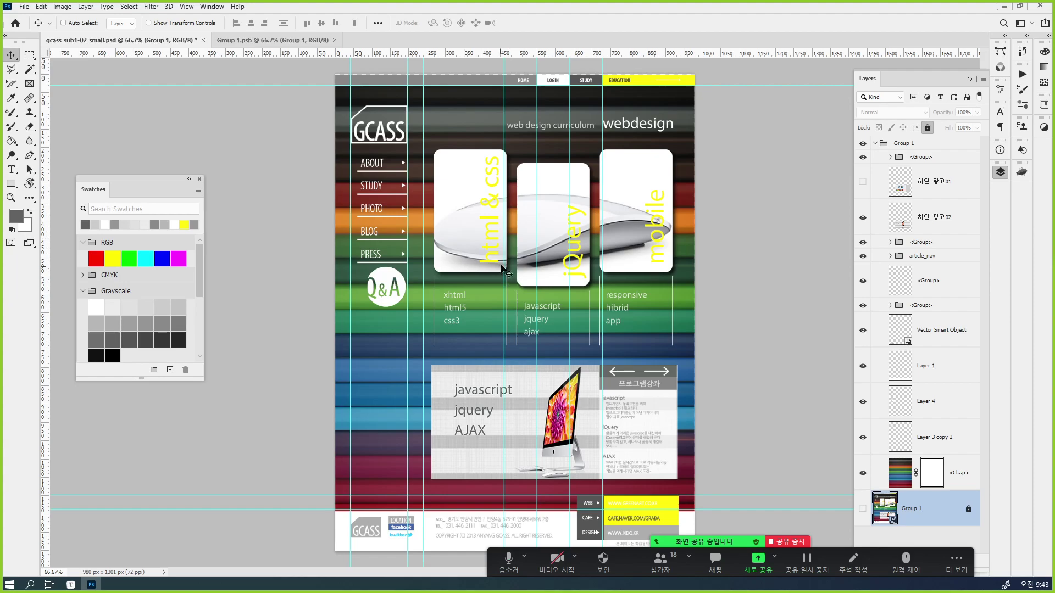
Remove all guides from the web page document and fit the whole page in the view.
key("ctrl")
left_click_drag(638, 83, 638, 83)
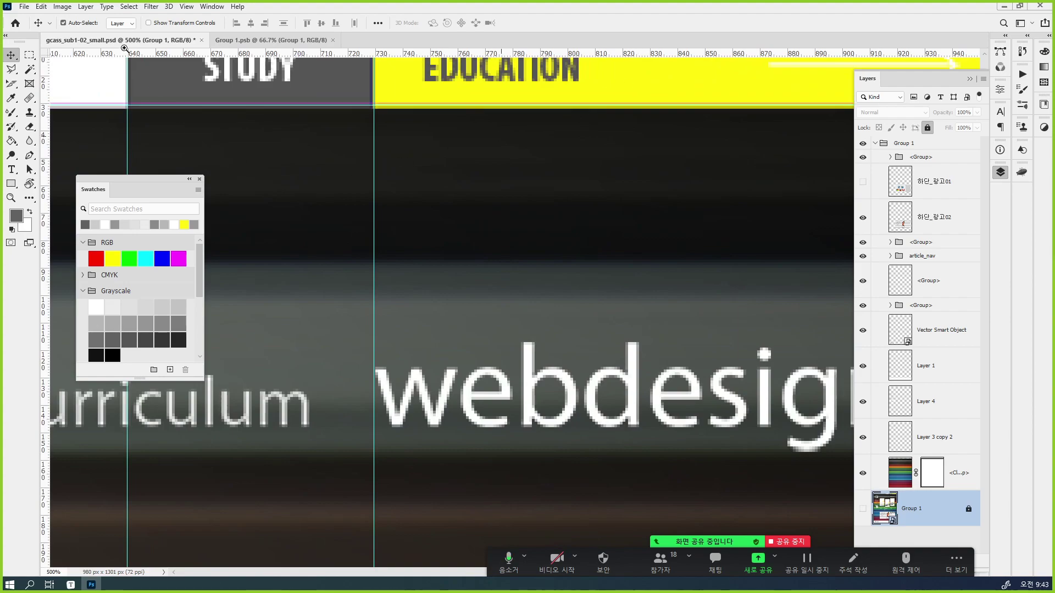
left_click(185, 7)
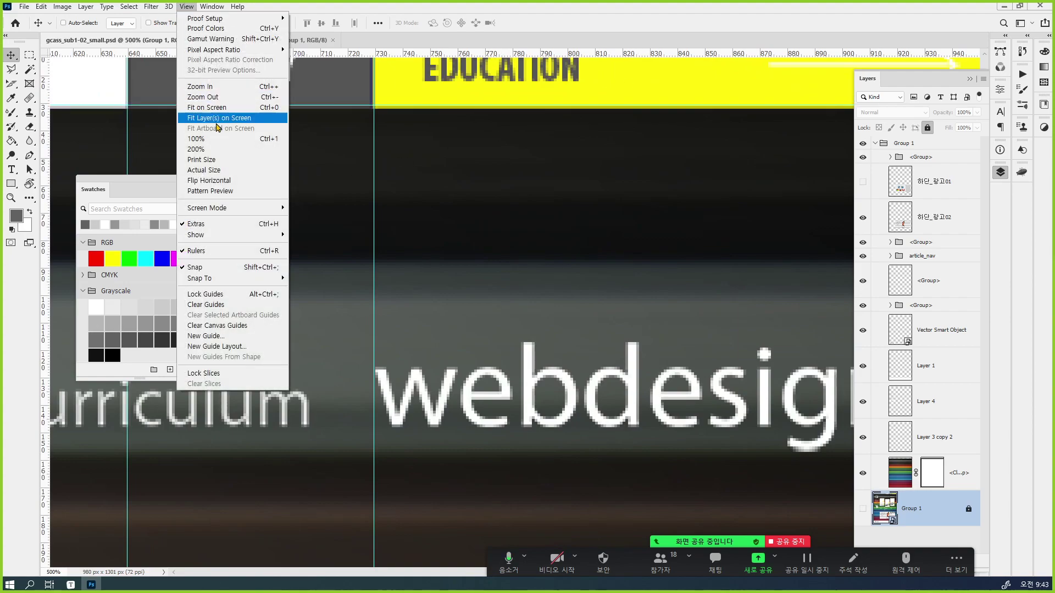
left_click(211, 307)
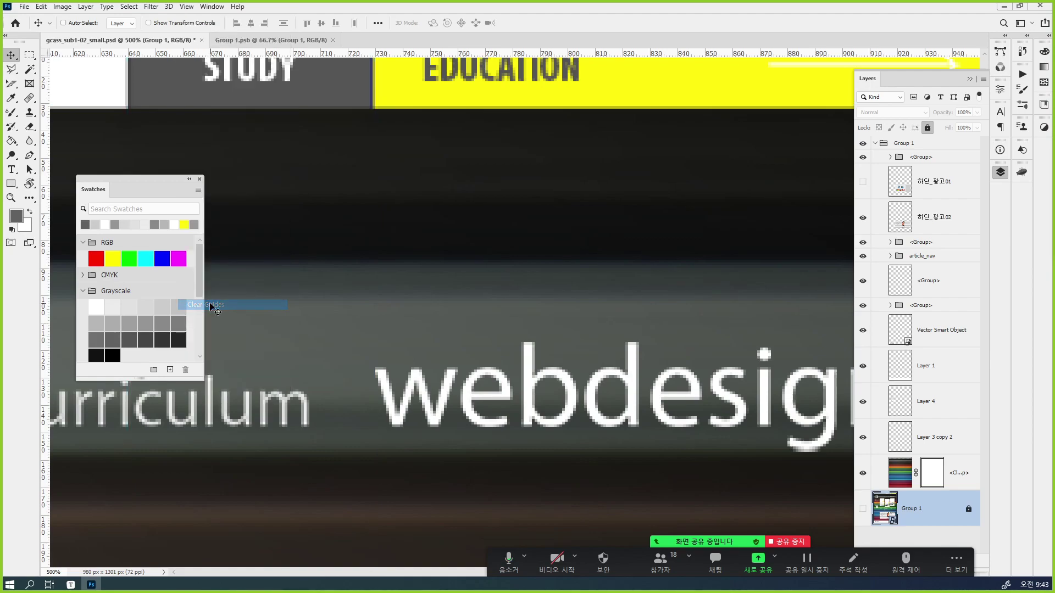
key("ctrl+0")
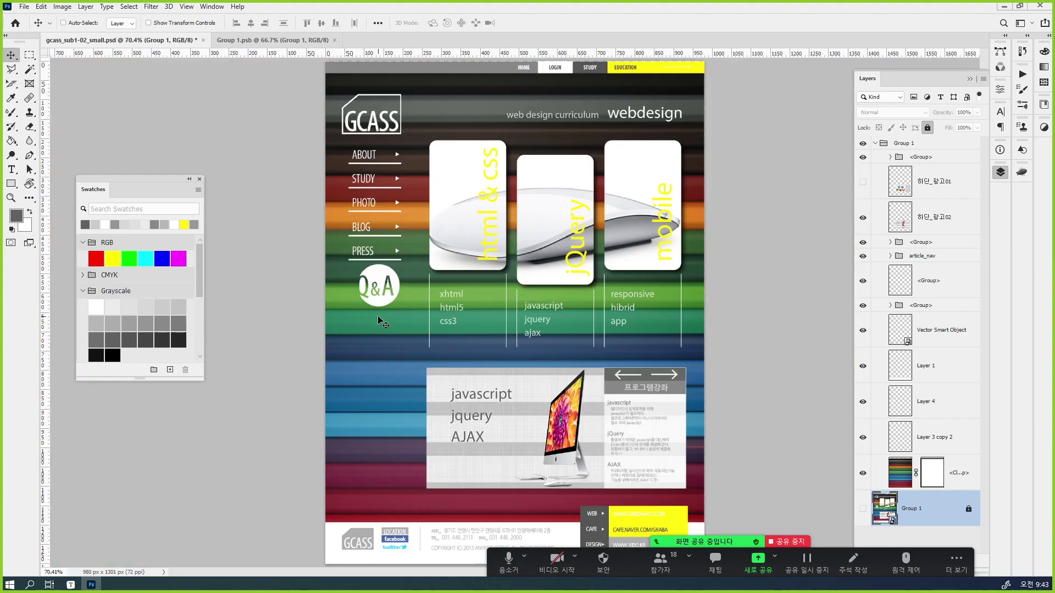
Dock the floating Swatches panel among the collapsed panels and keep the Layers panel open.
left_click_drag(124, 181, 1005, 185)
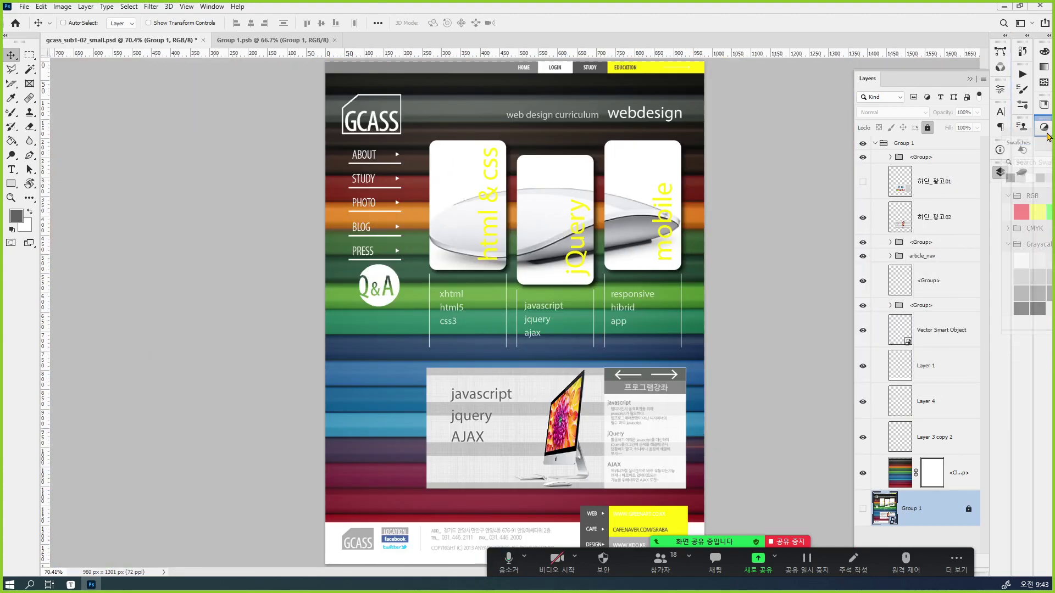
left_click(1004, 173)
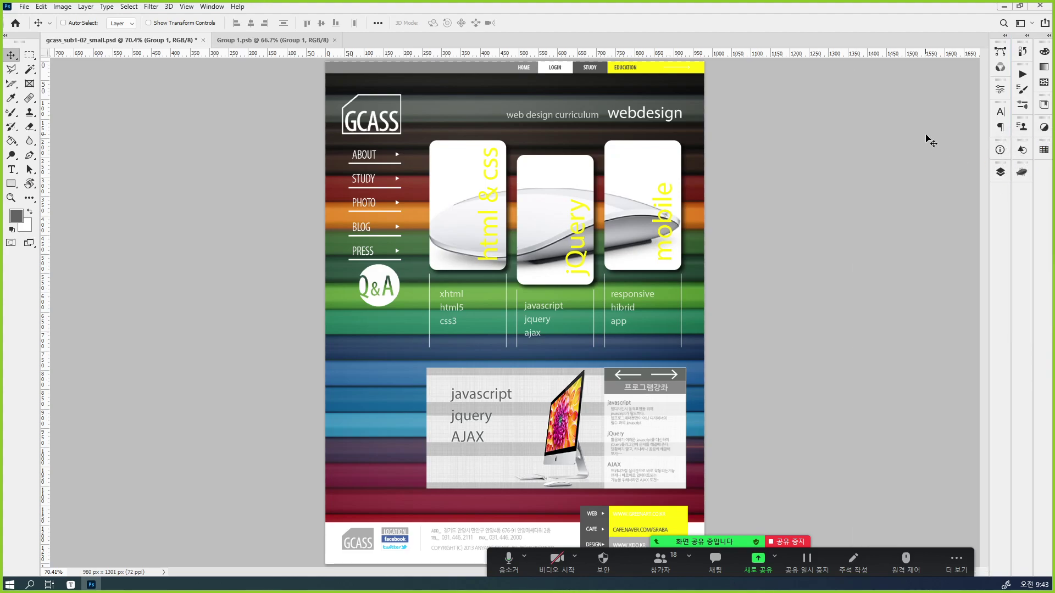
left_click(1005, 176)
Examine the layers and nested groups inside the unlocked Group 1, leaving the group collapsed.
left_click(882, 145)
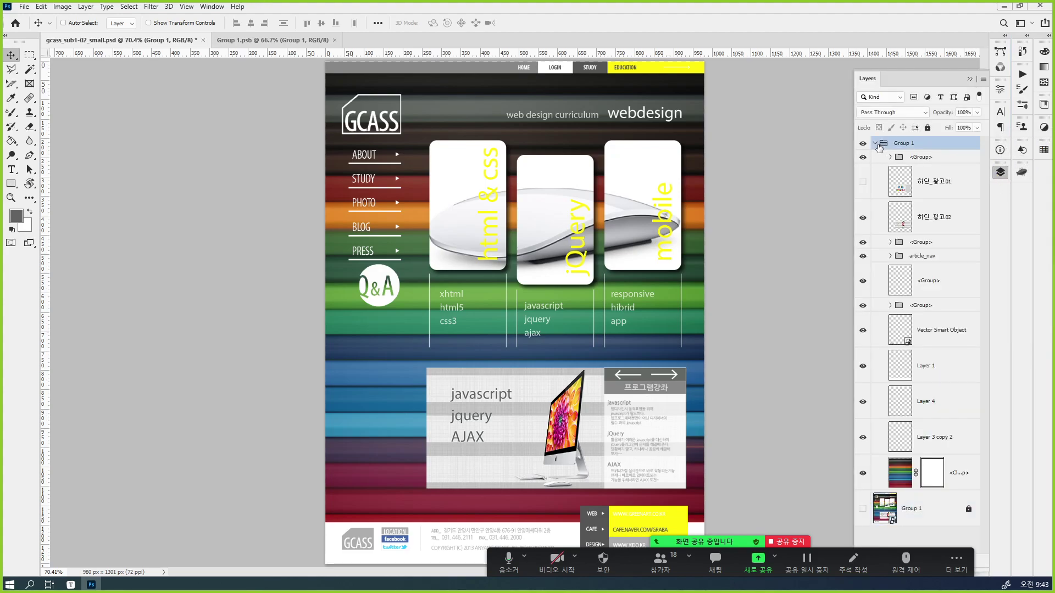
left_click(875, 144)
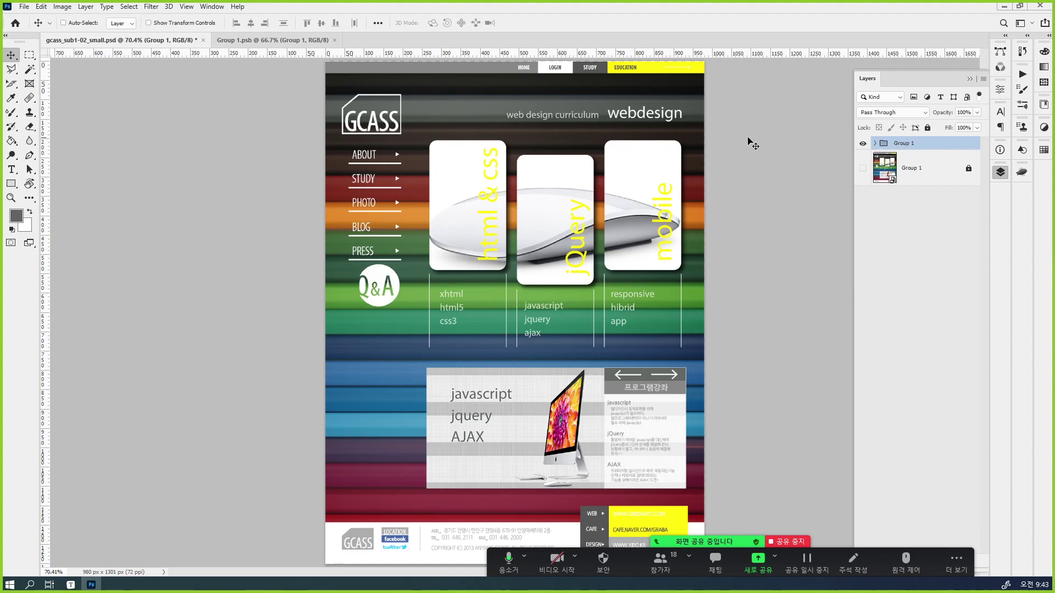
left_click(875, 143)
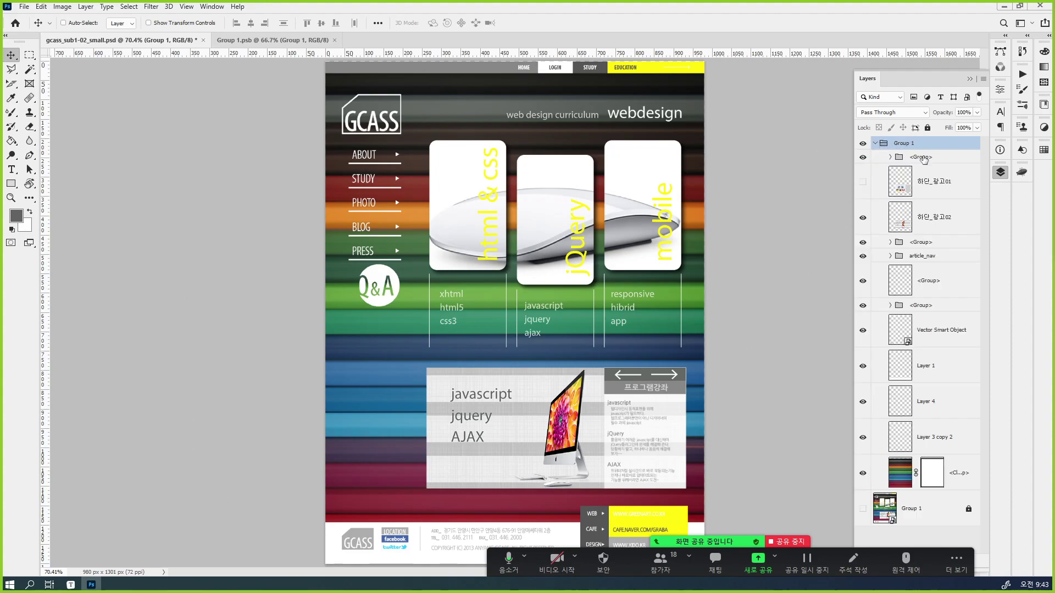
left_click(938, 190)
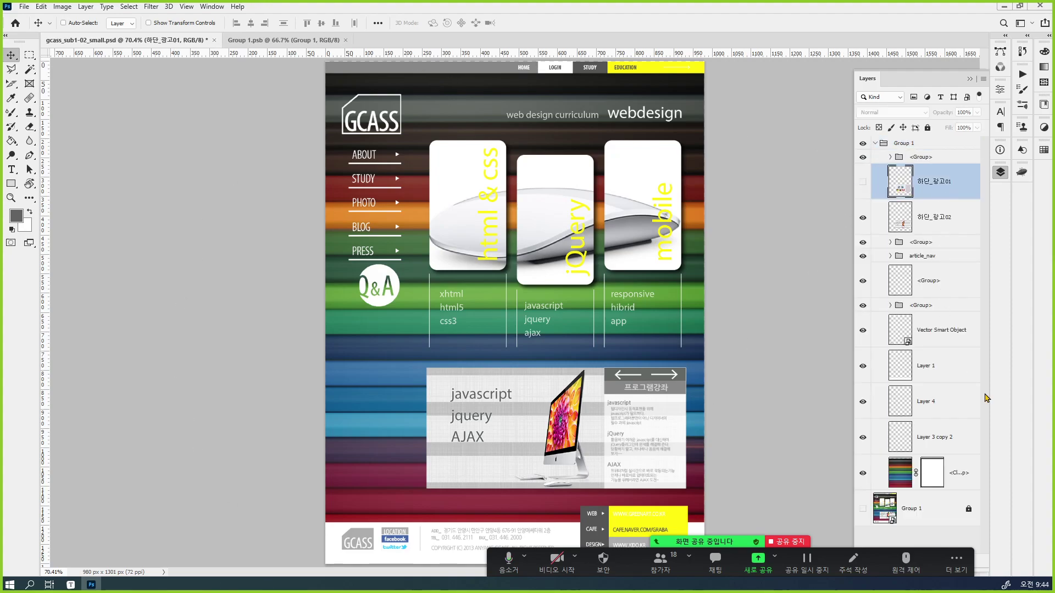
left_click(890, 157)
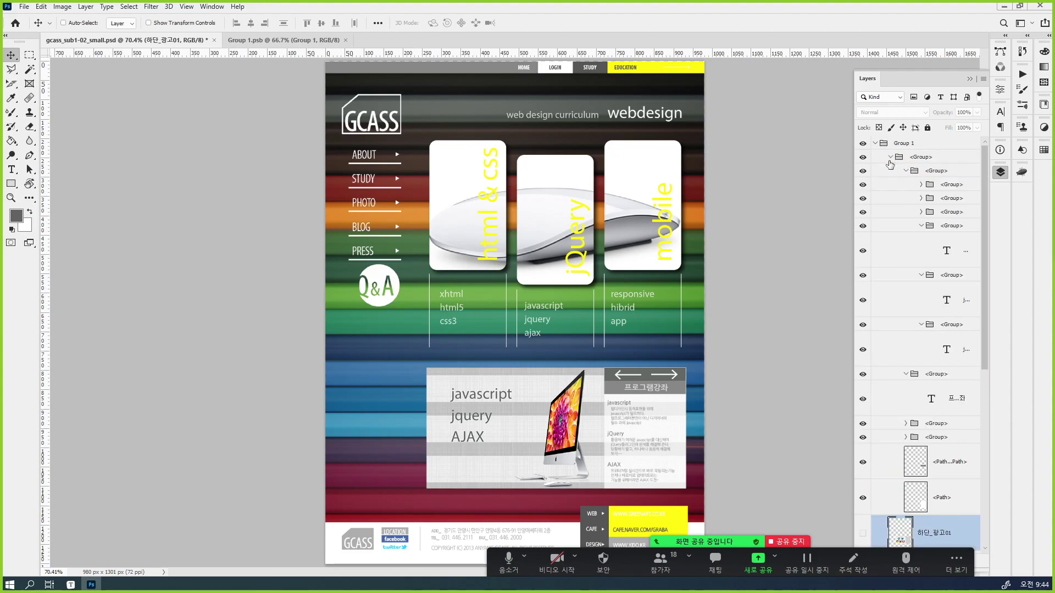
left_click(890, 158)
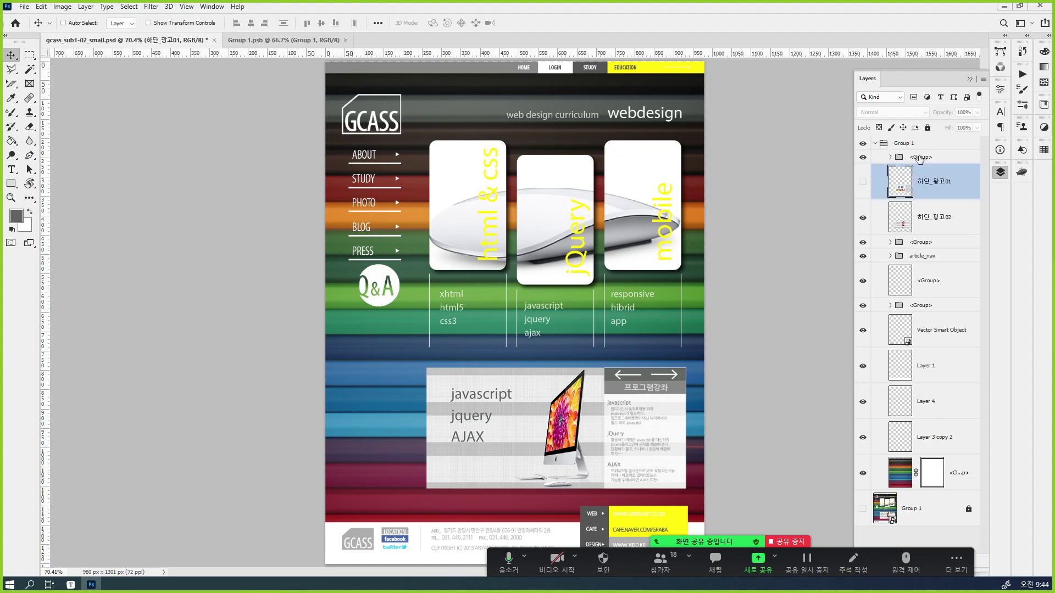
left_click(913, 144)
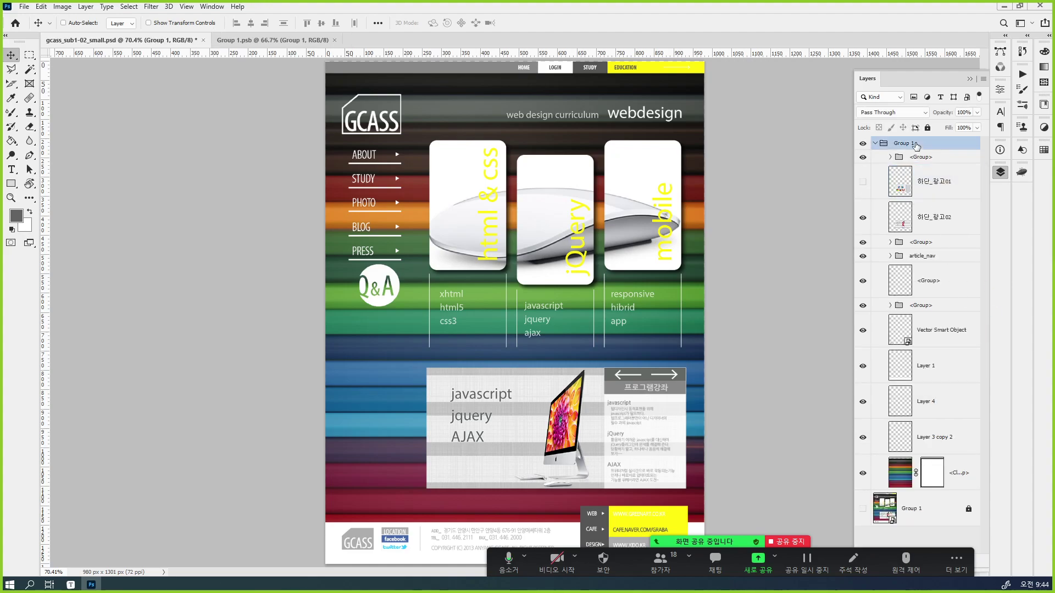
left_click(876, 143)
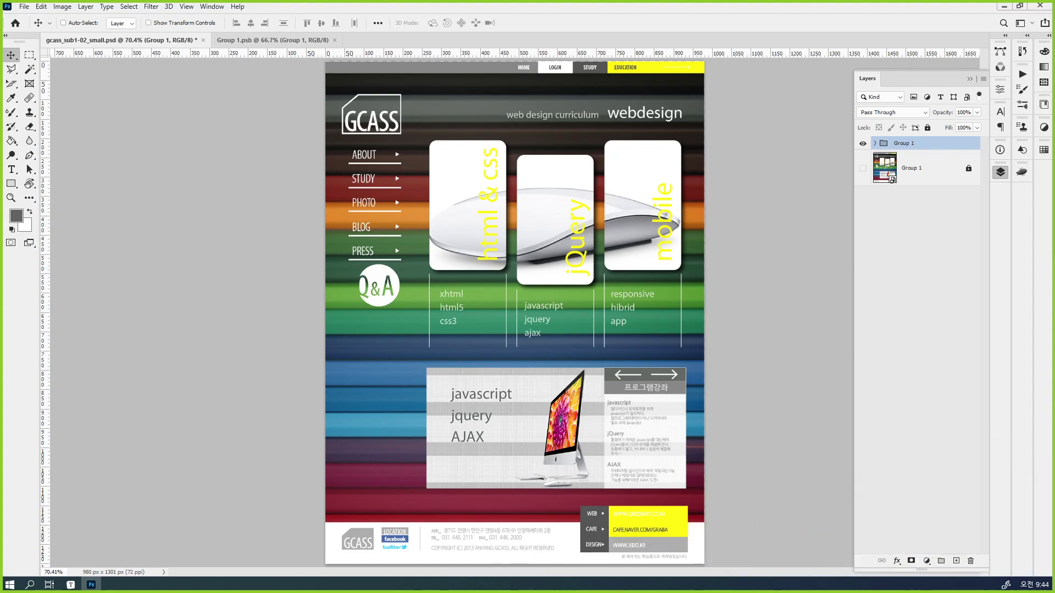
Create a new empty layer group above Group 1 and name it template.
left_click(941, 561)
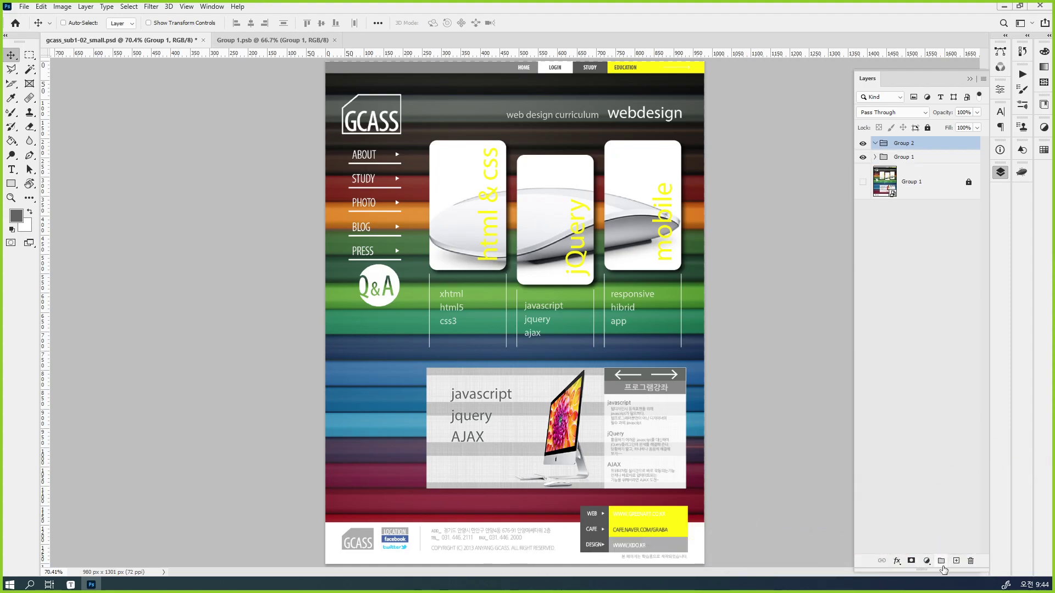
double_click(903, 143)
type("template")
key("Return")
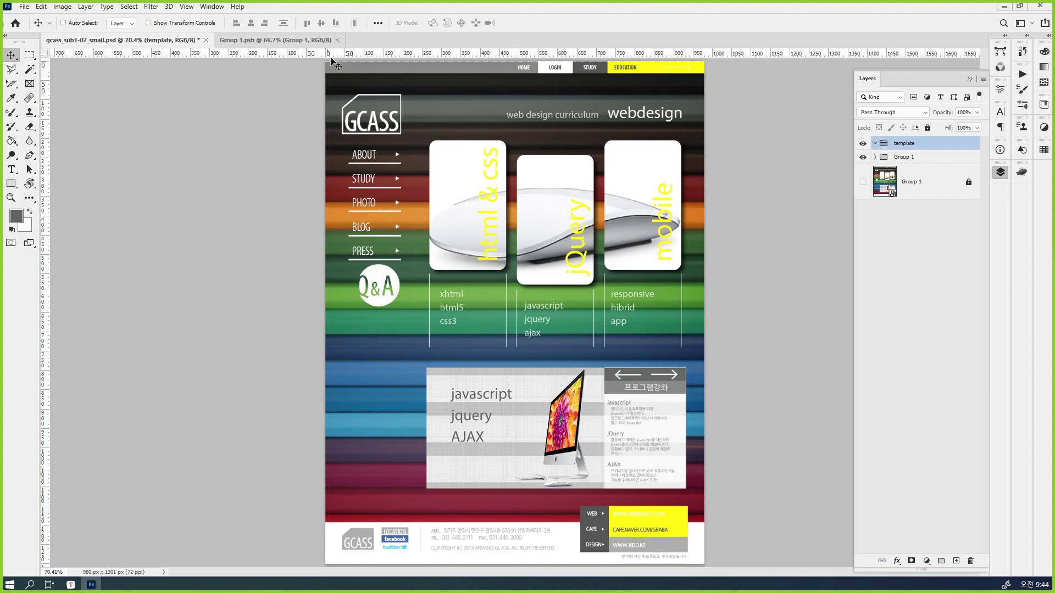
Hide the Group 1 and template layer groups and deselect all layers.
left_click(863, 158)
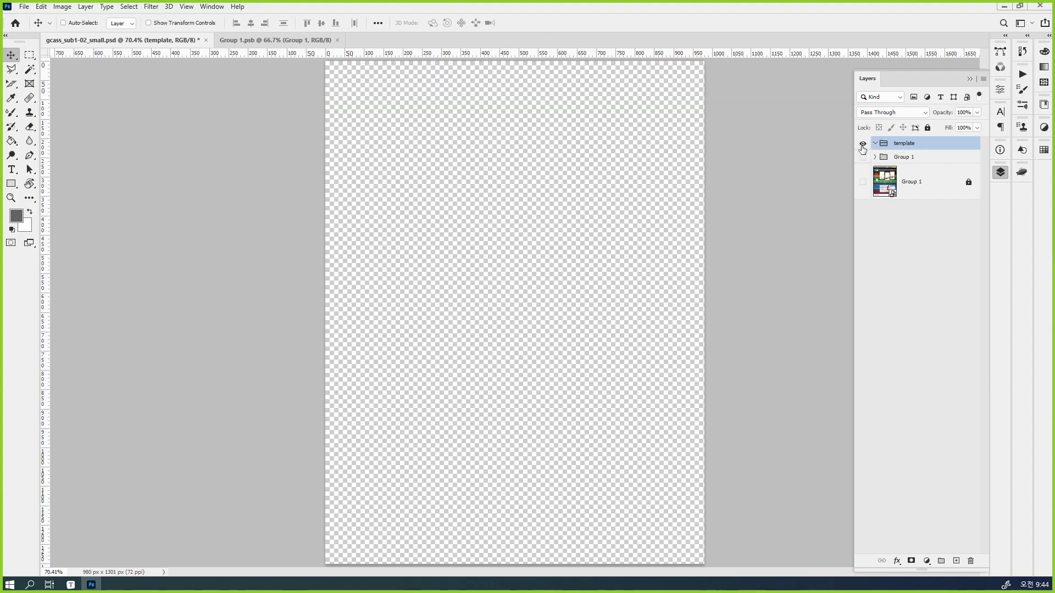
left_click(863, 146)
left_click(956, 431)
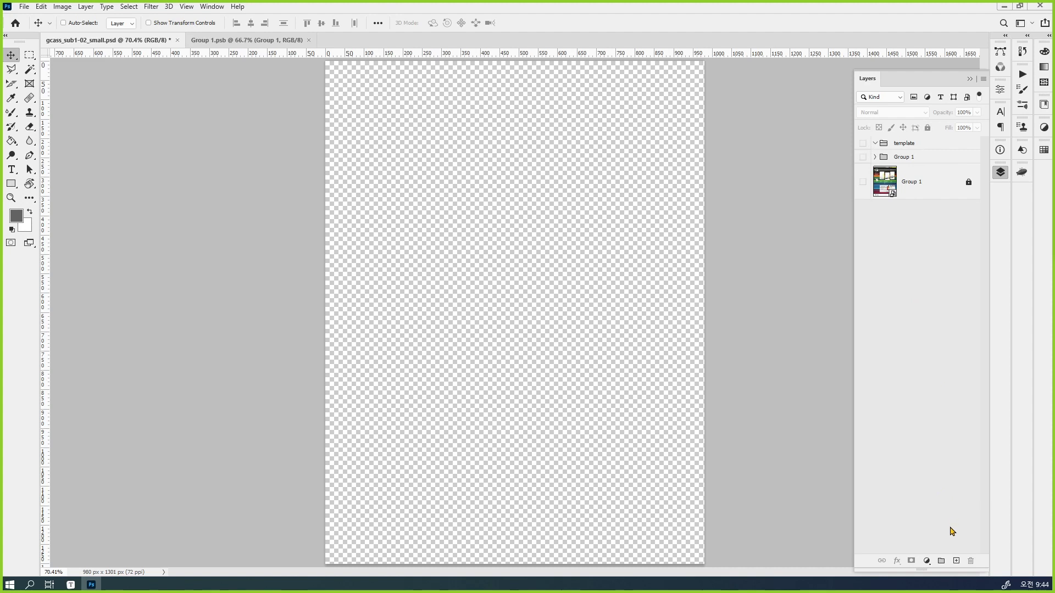
Add a new empty layer above the template group and place it in its own group named grid.
left_click(955, 561)
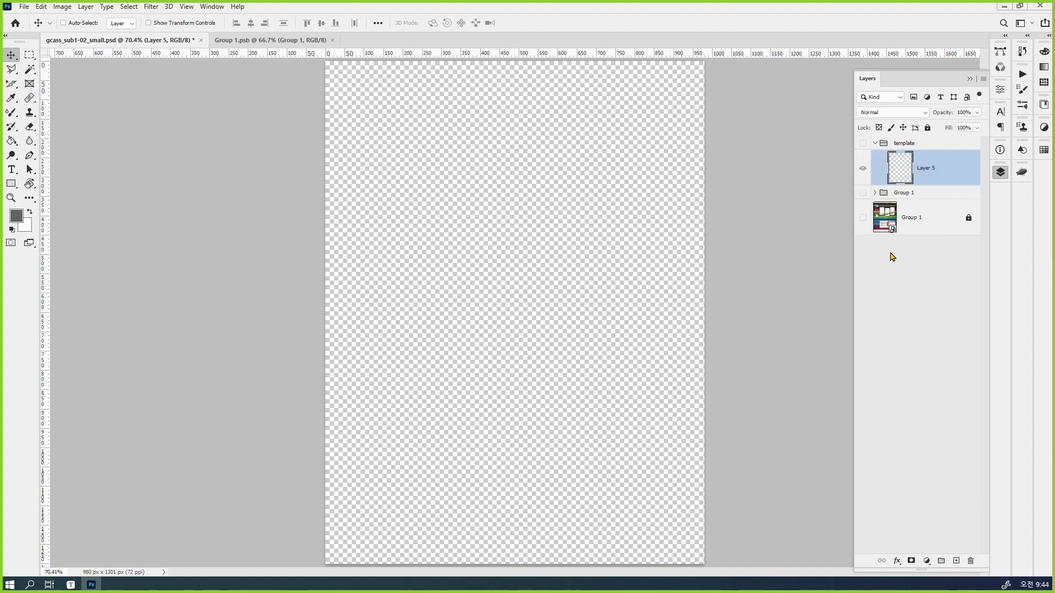
left_click_drag(899, 175, 916, 137)
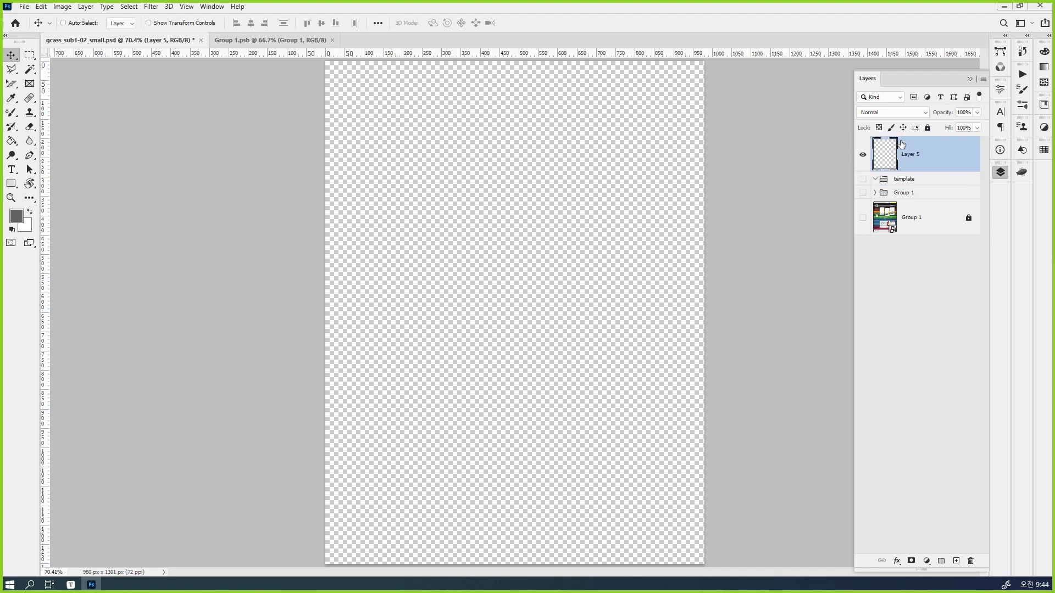
key("ctrl+g")
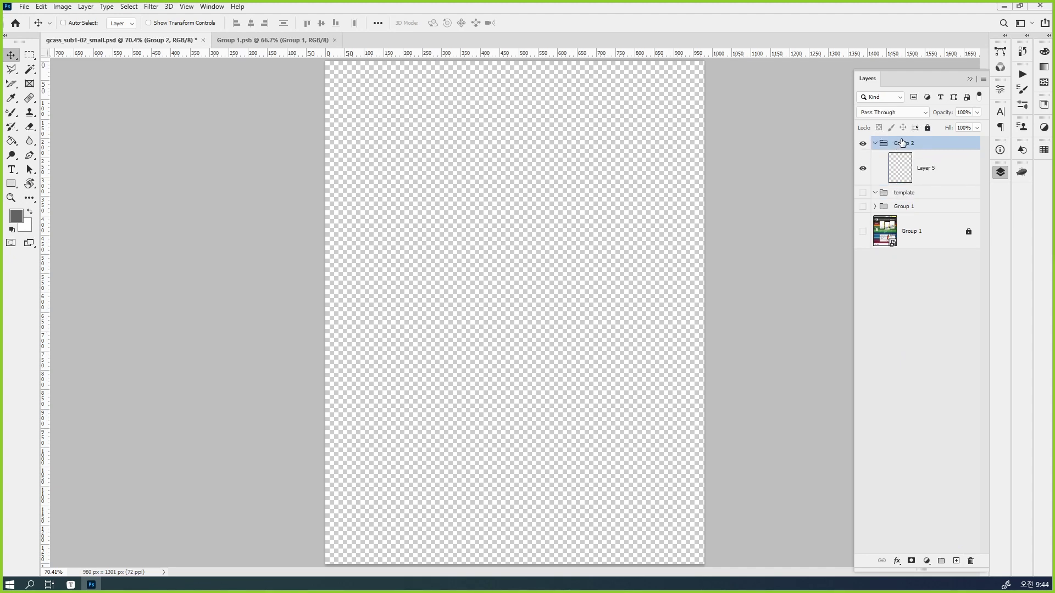
double_click(904, 143)
type("grid")
key("Return")
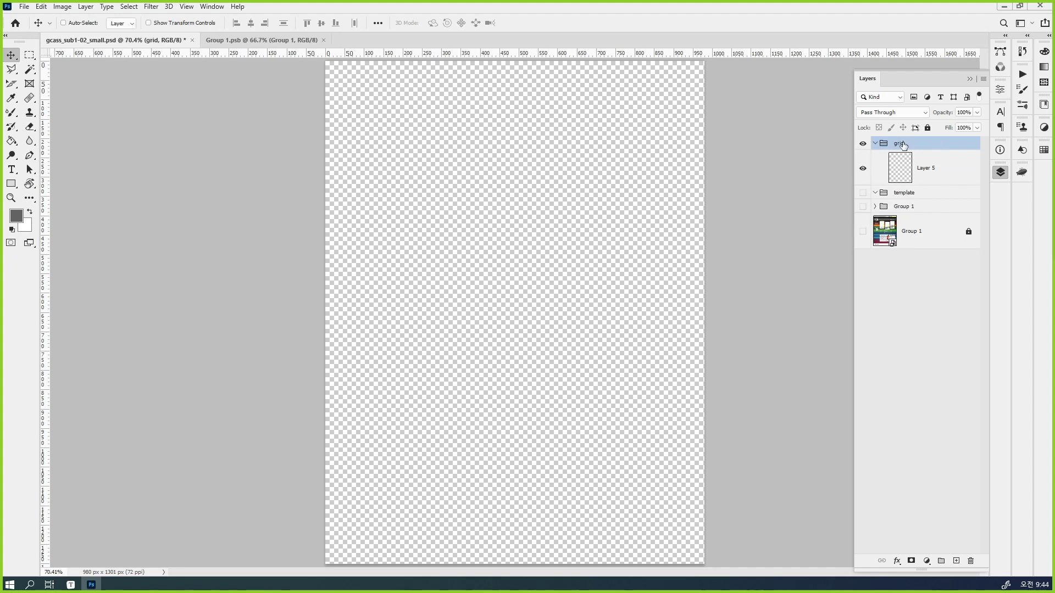
left_click(921, 169)
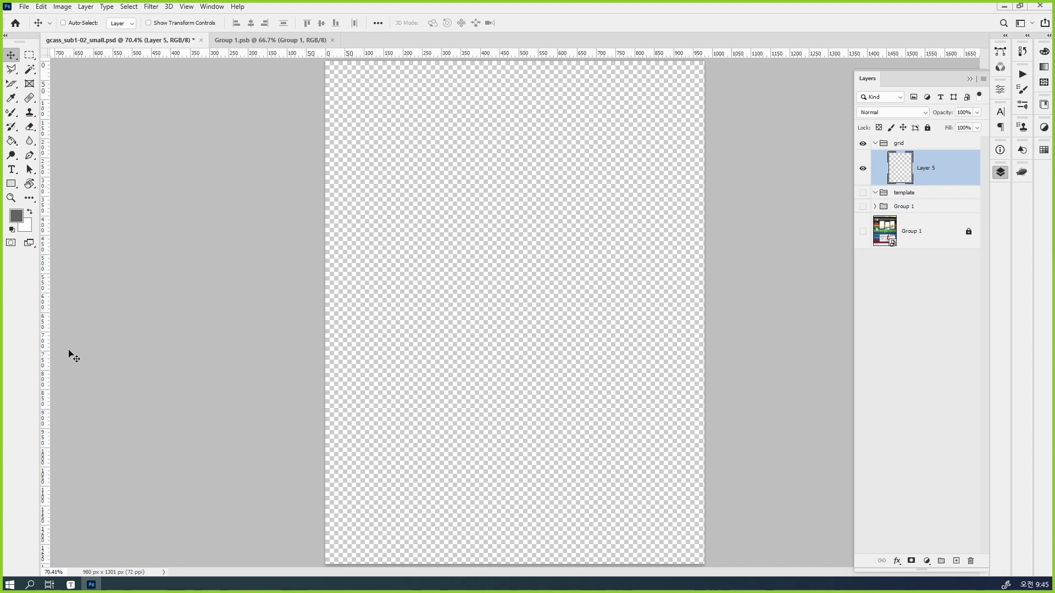
left_click(11, 185)
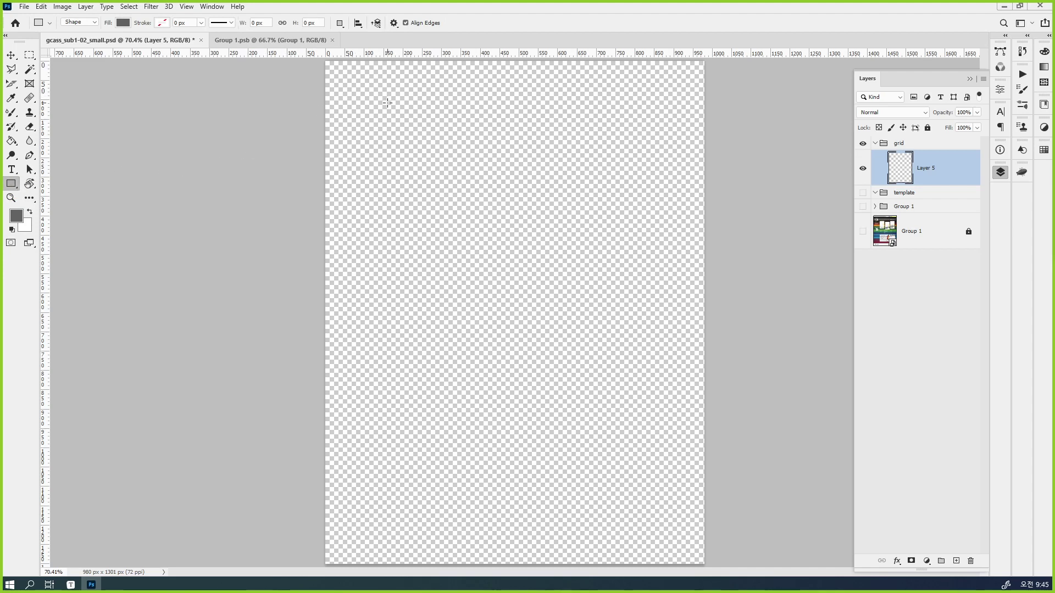
left_click(388, 103)
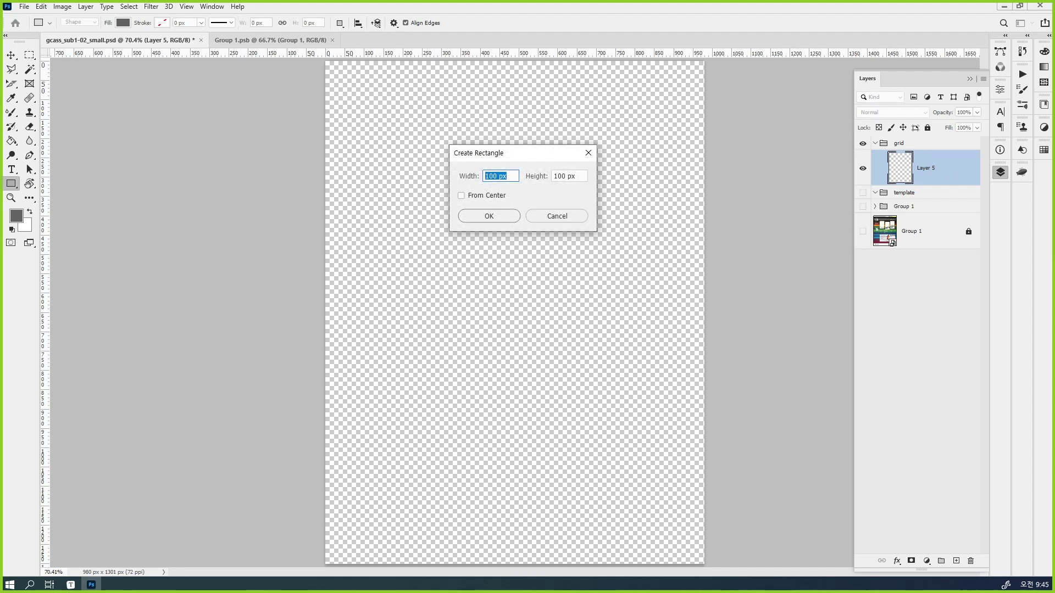
key("Escape")
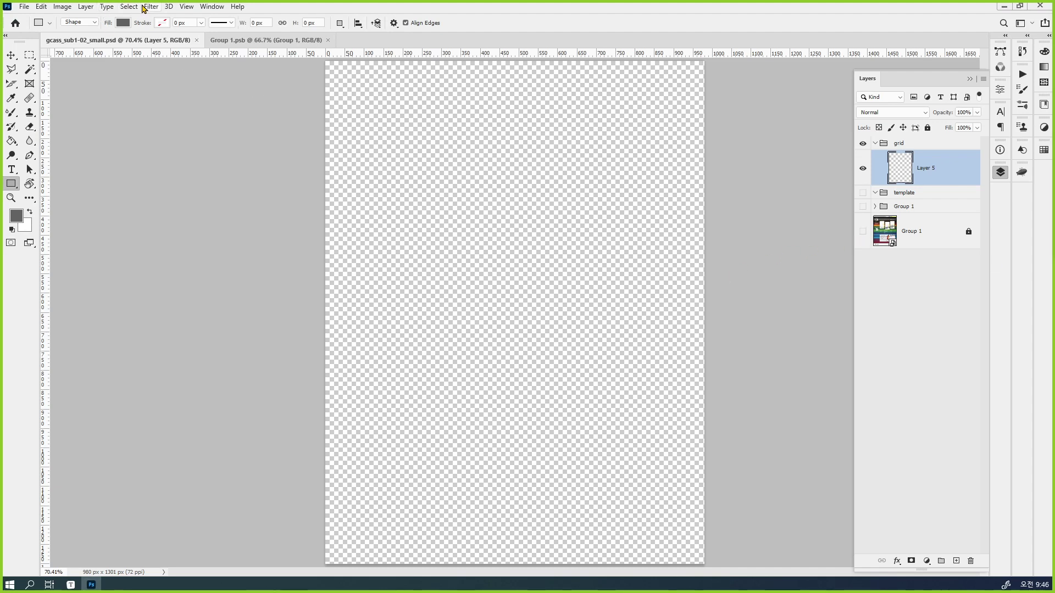
left_click(186, 6)
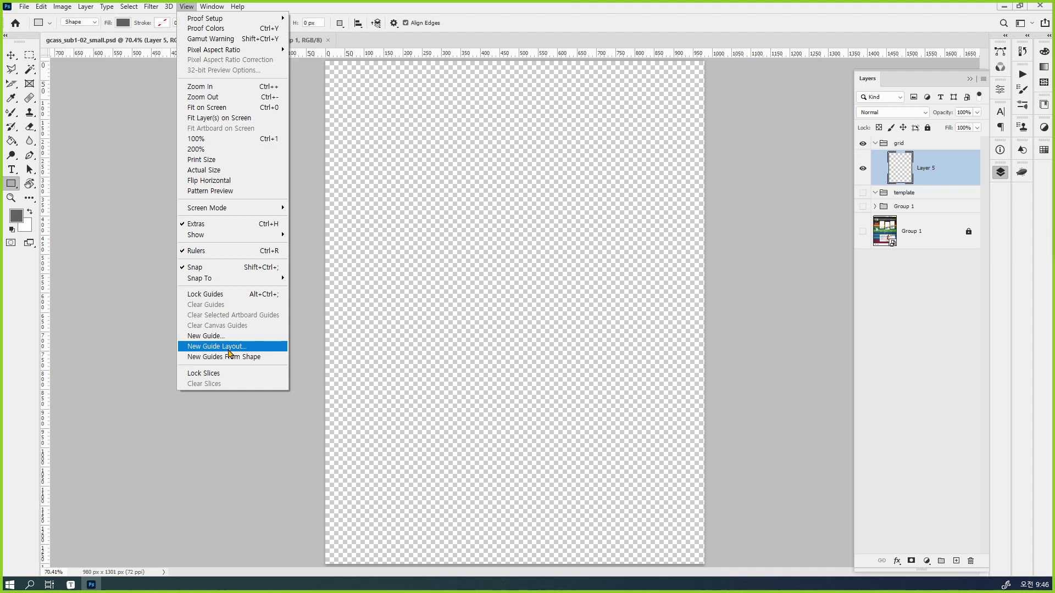
Create a 60 by 1500 px rectangle shape on the empty layer inside the grid group.
left_click(9, 185)
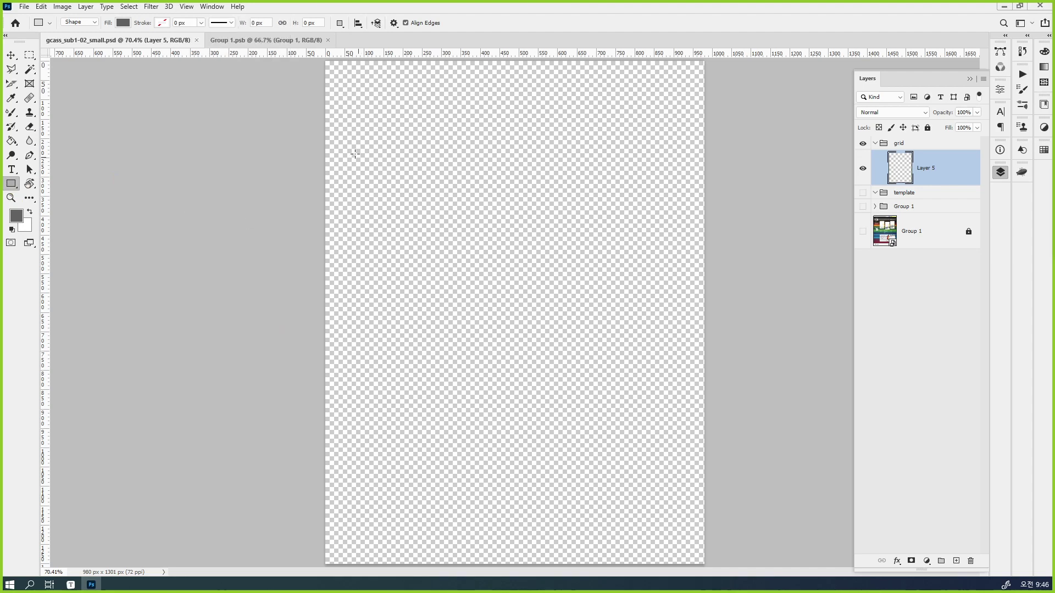
left_click(354, 152)
type("60")
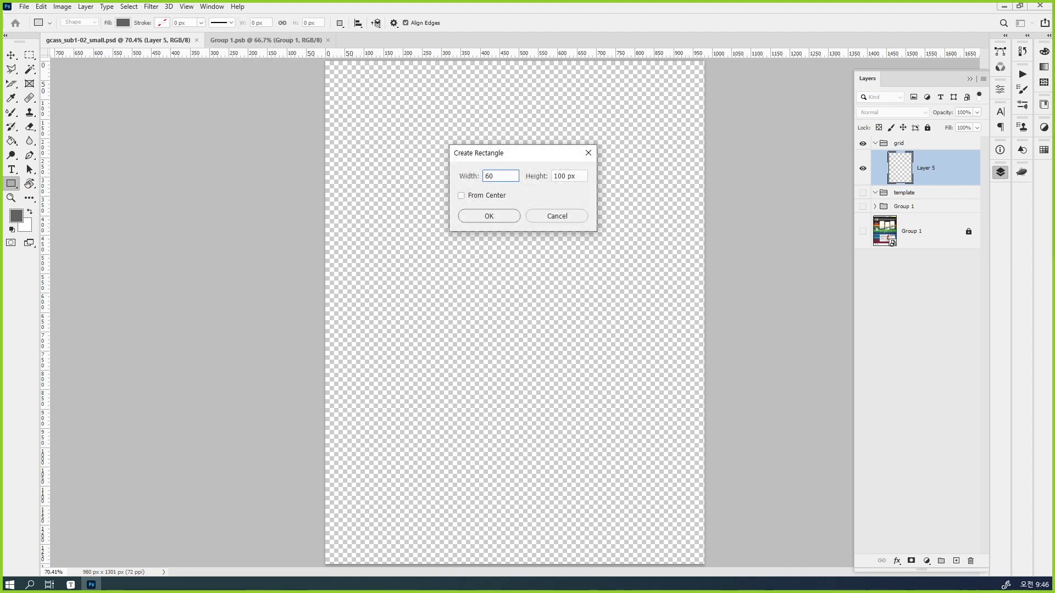
key("Tab")
type("1500")
left_click(492, 218)
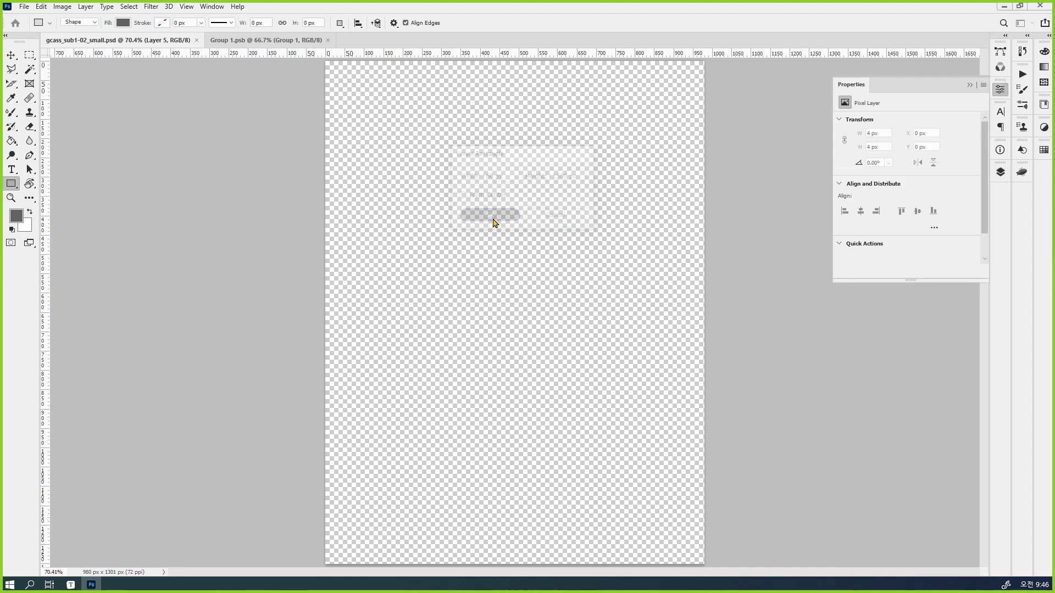
Align the tall rectangle to the left edge of the canvas and set the alignment reference back to Selection.
left_click(11, 55)
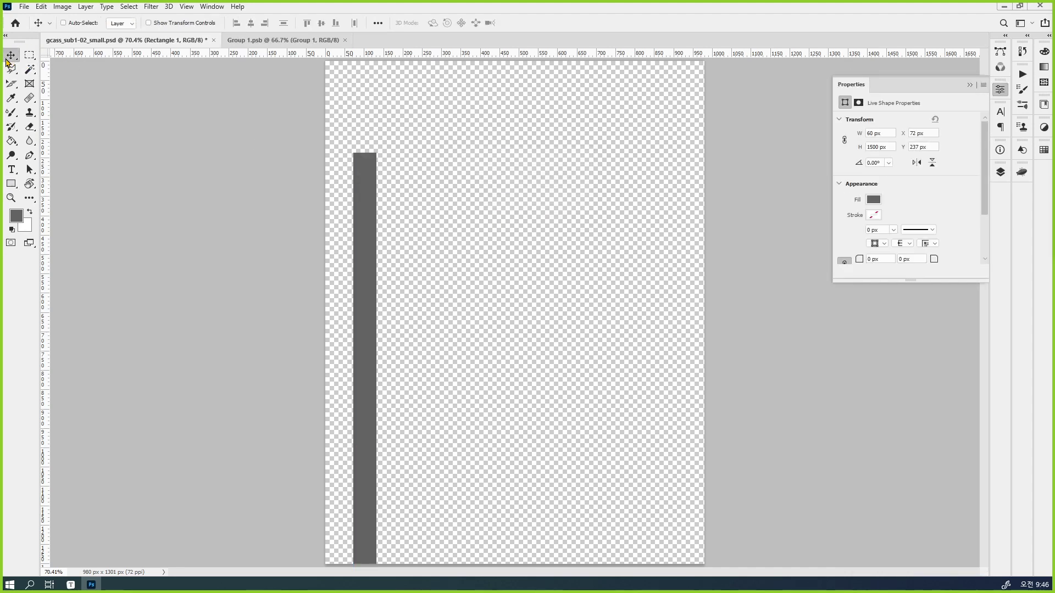
left_click_drag(364, 221, 426, 169)
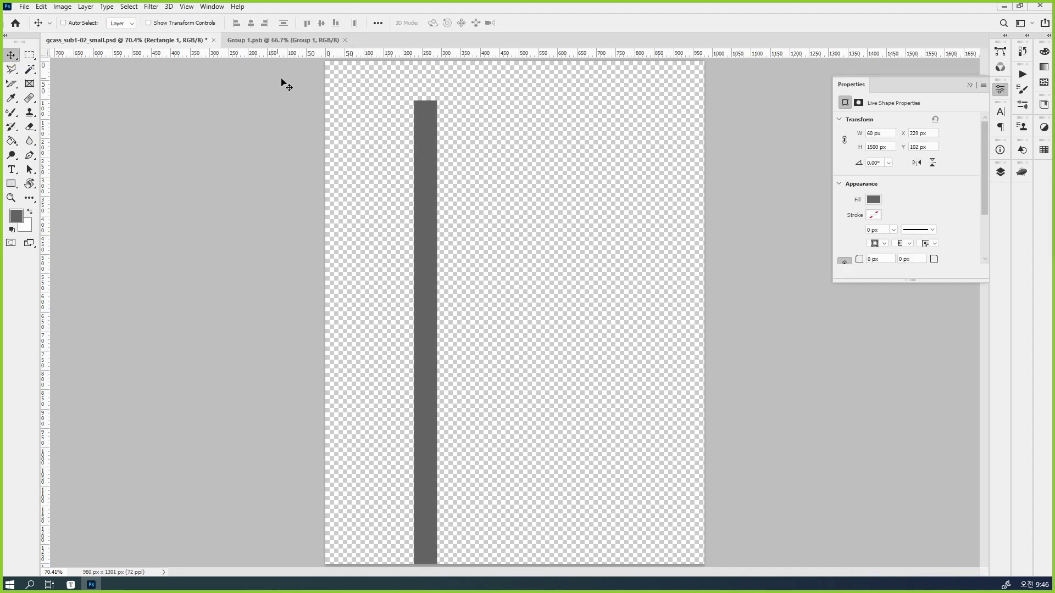
left_click(1000, 172)
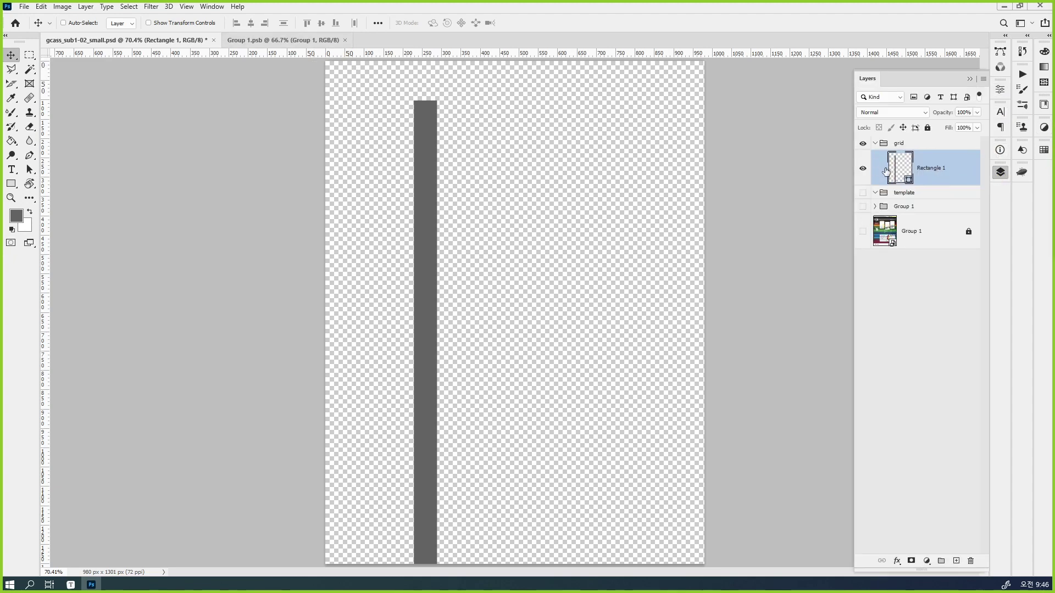
left_click(377, 23)
left_click(404, 123)
left_click(422, 145)
left_click(327, 53)
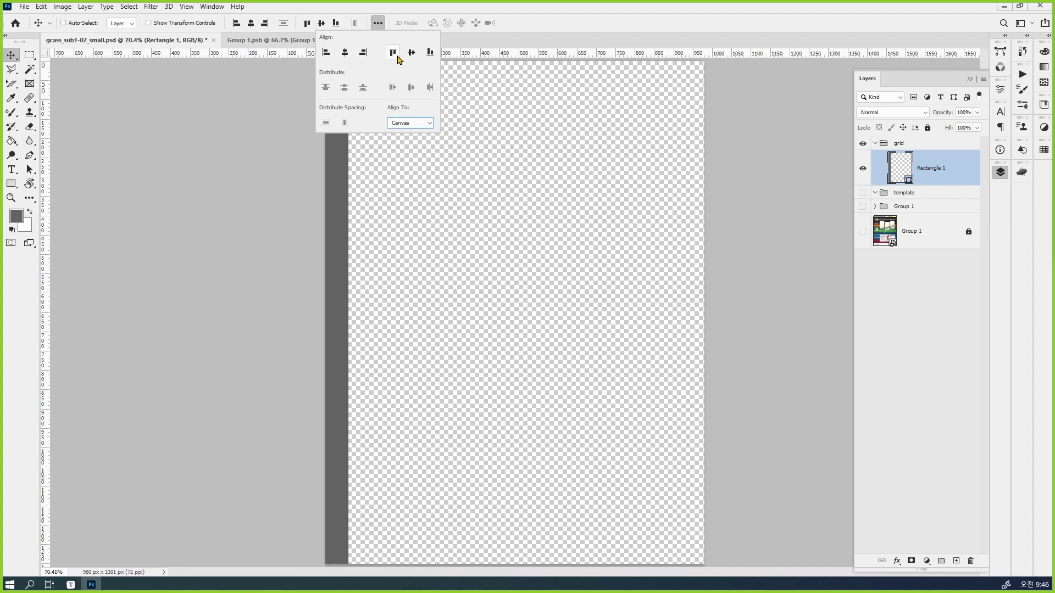
left_click(424, 126)
left_click(427, 134)
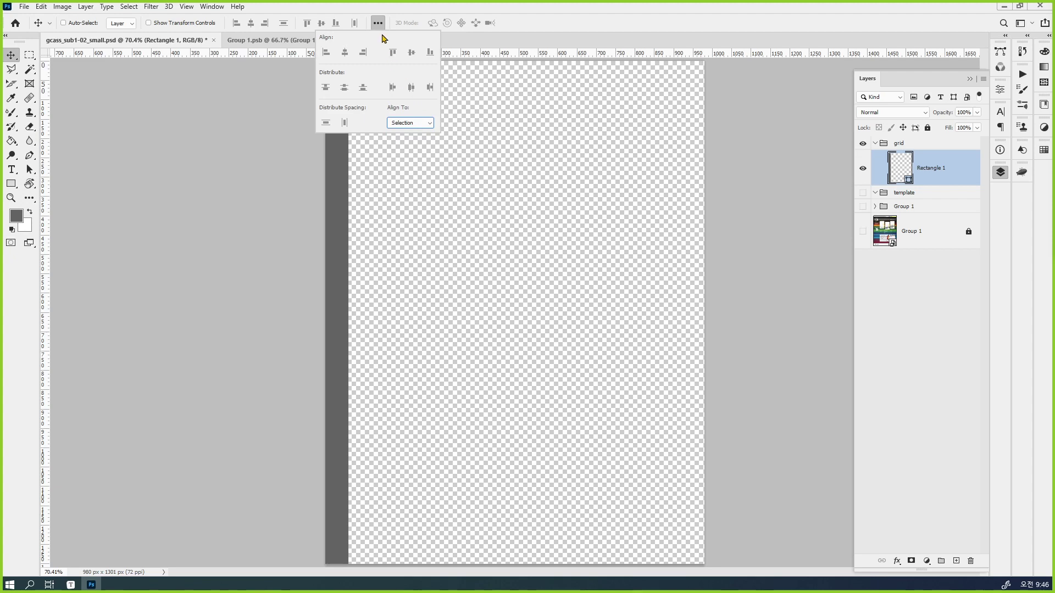
Place vertical guides at 60 px and 80 px to mark the gutter beside the dark bar.
left_click(379, 27)
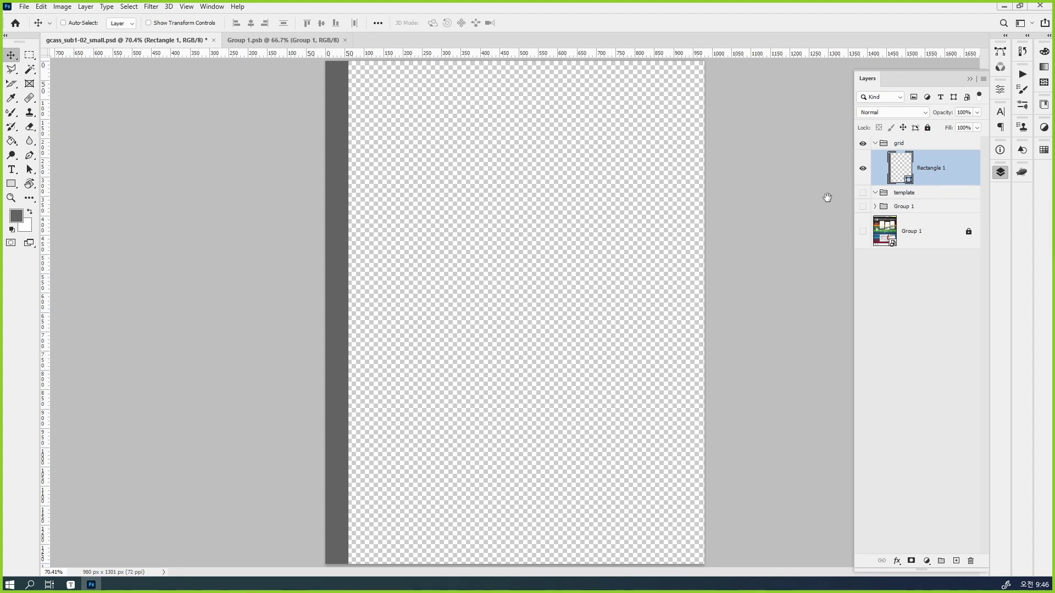
scroll(358, 103, "up", 5)
left_click_drag(384, 100, 341, 325)
left_click_drag(48, 236, 277, 234)
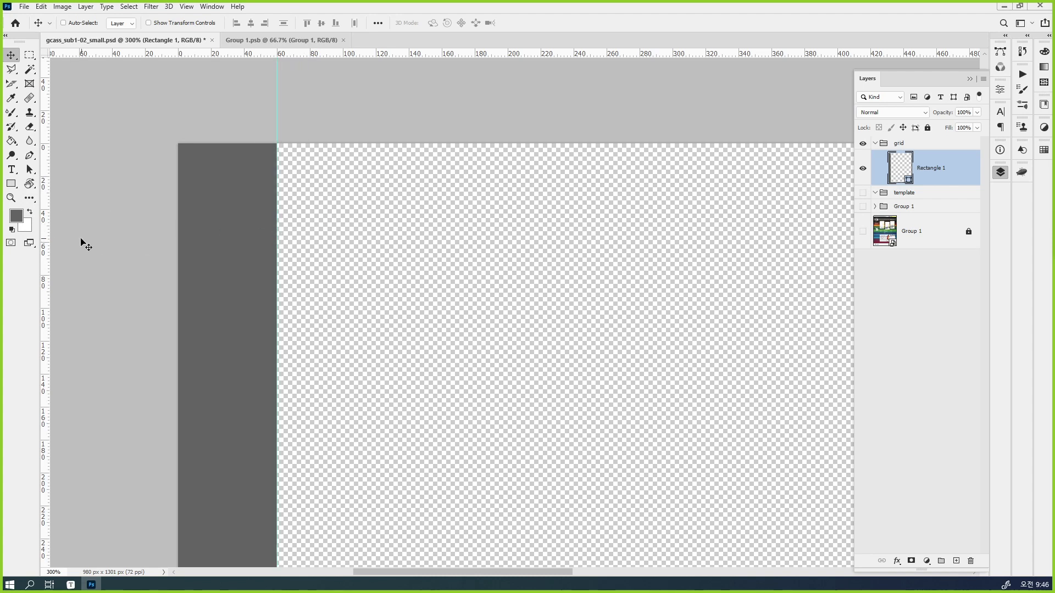
left_click_drag(45, 247, 310, 213)
double_click(310, 88)
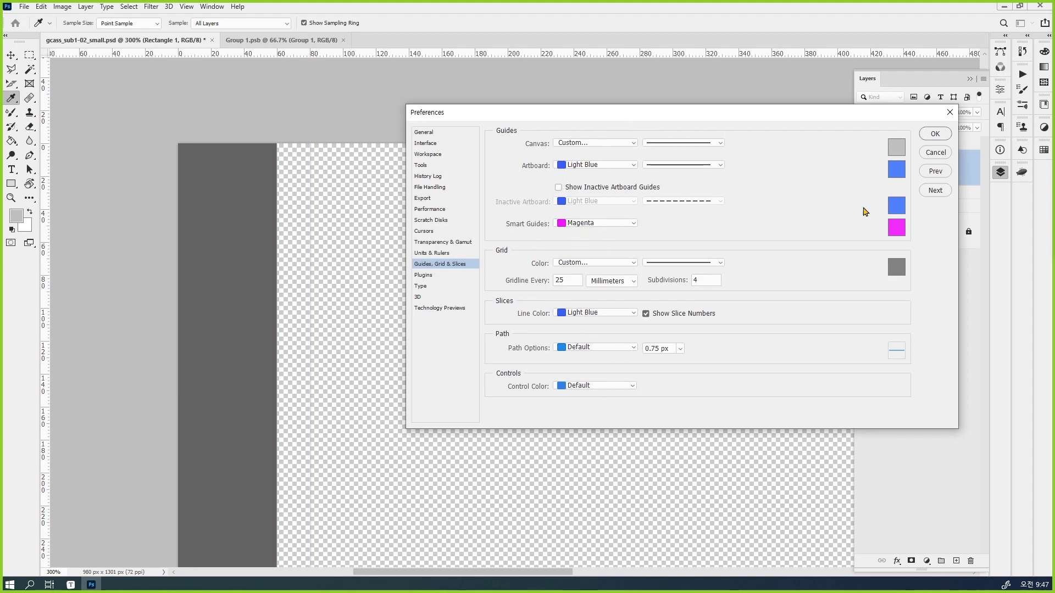
left_click(940, 154)
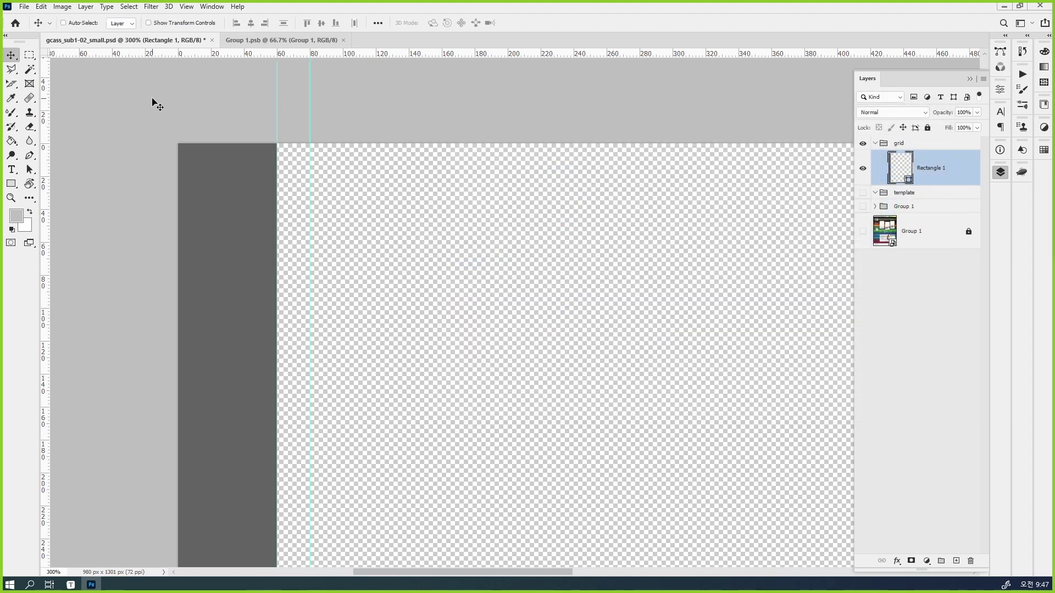
Start recording a new action named Action 1 in the Default Actions set.
left_click(1020, 76)
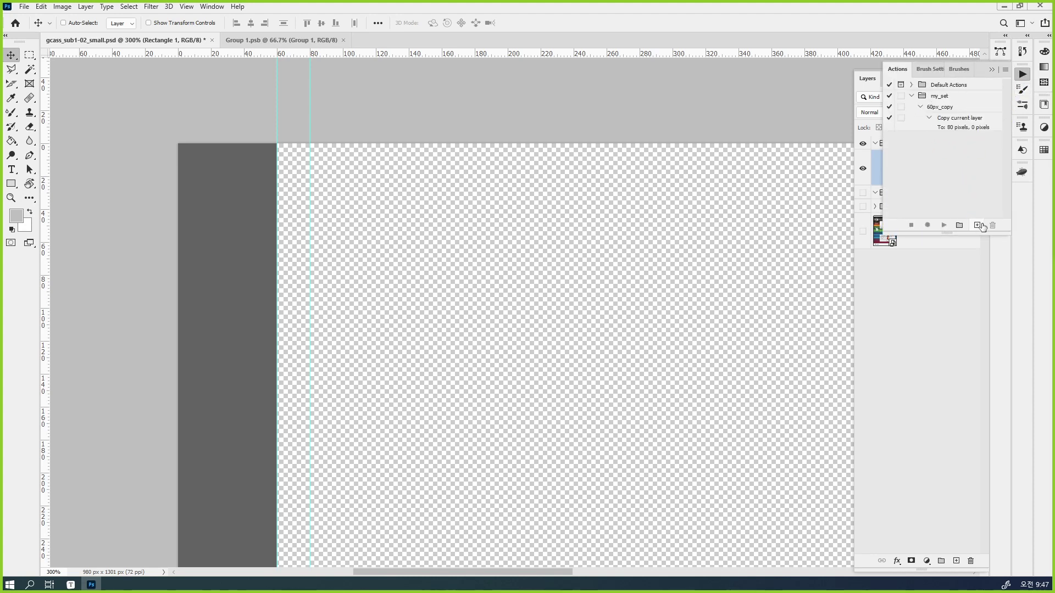
left_click(946, 110)
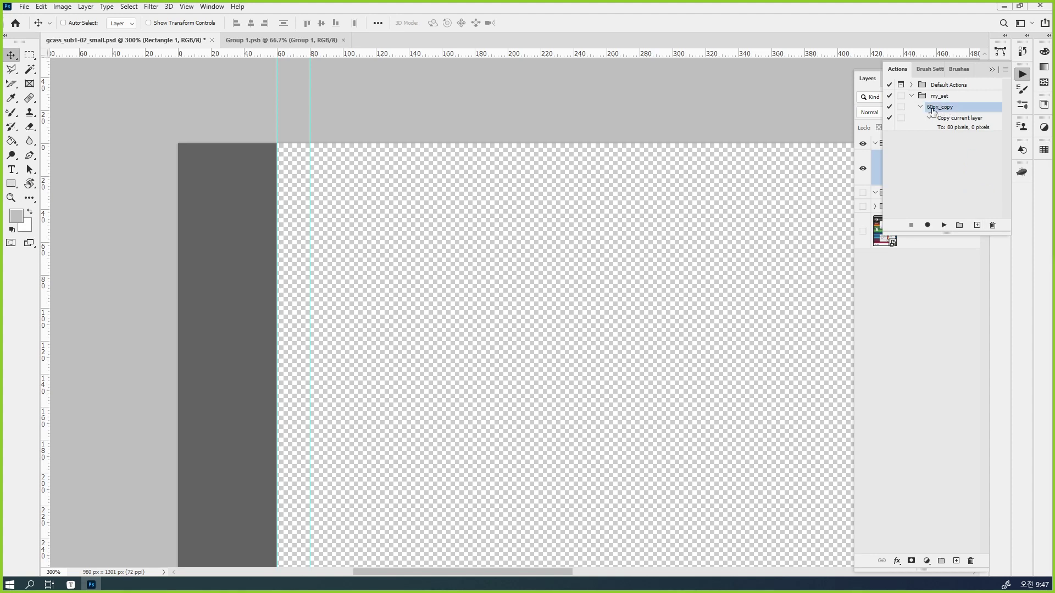
left_click(949, 151)
left_click(977, 226)
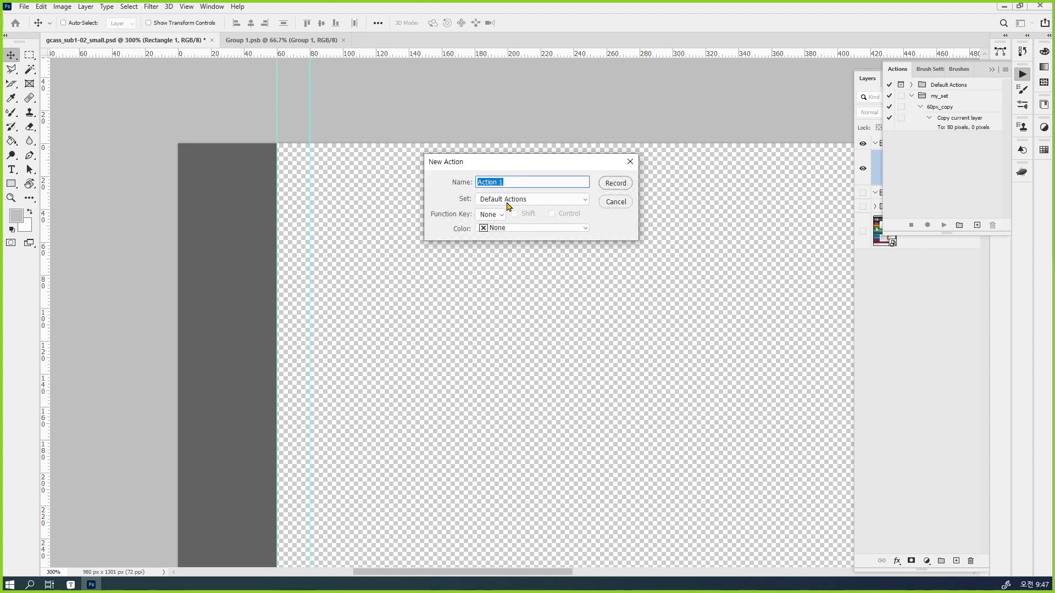
left_click(613, 183)
left_click(1024, 74)
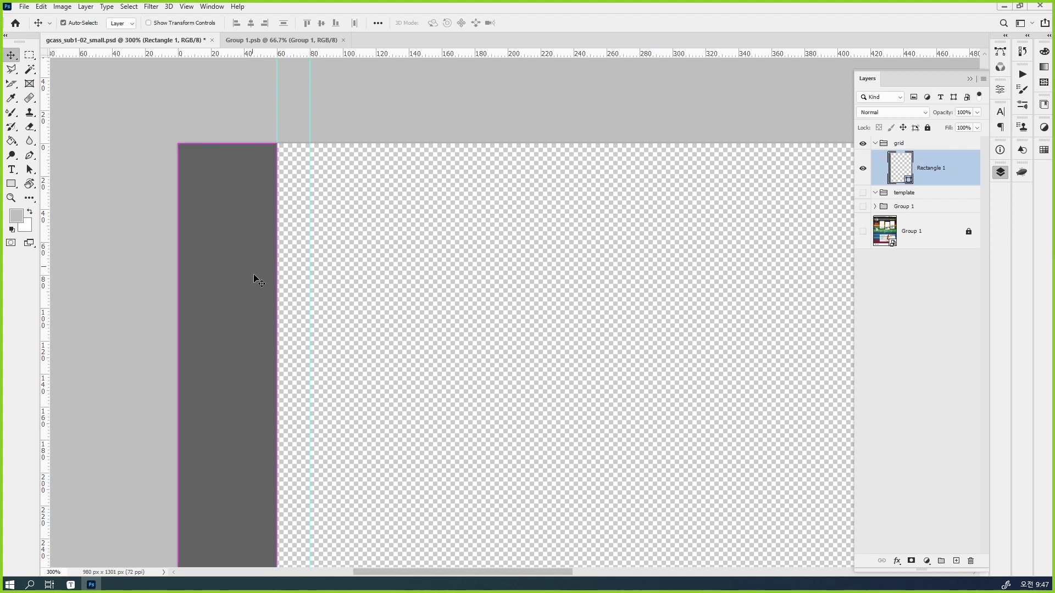
Duplicate the bar so the copy starts at the 80 px guide, and stop recording the action.
left_click_drag(228, 300, 350, 310)
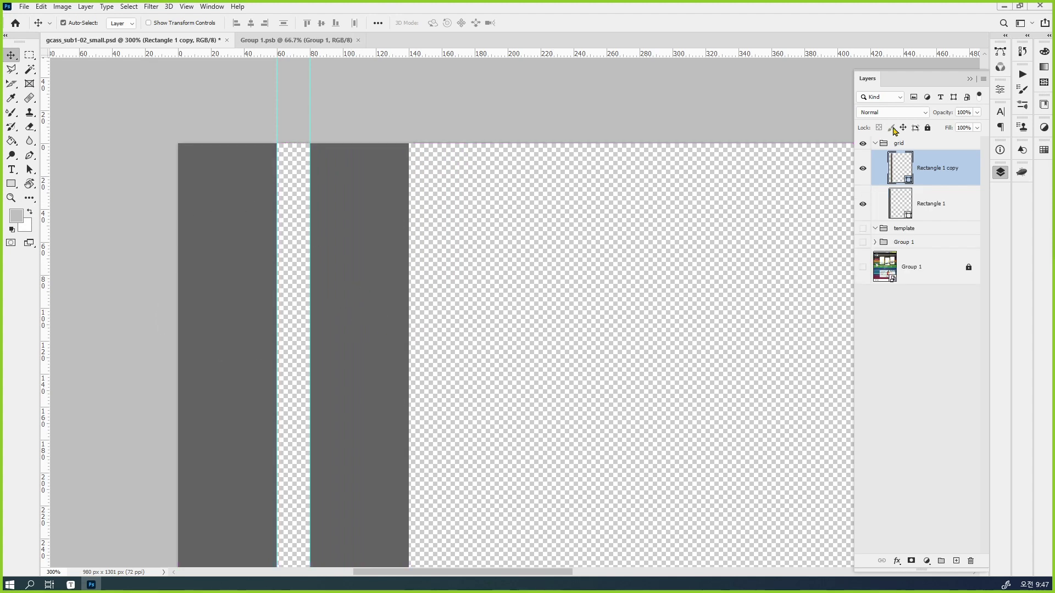
left_click(1021, 74)
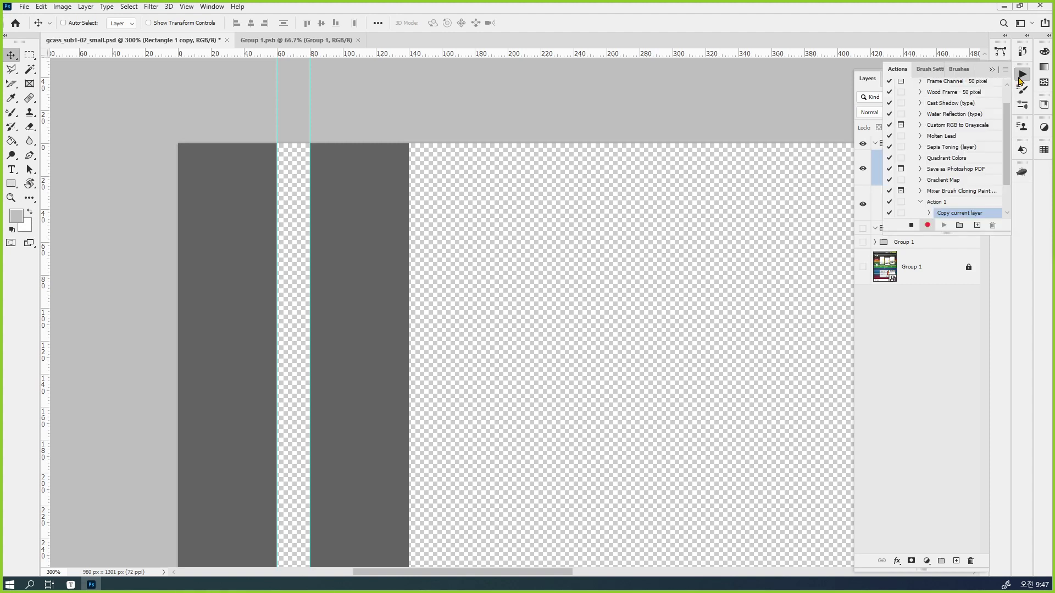
left_click(912, 225)
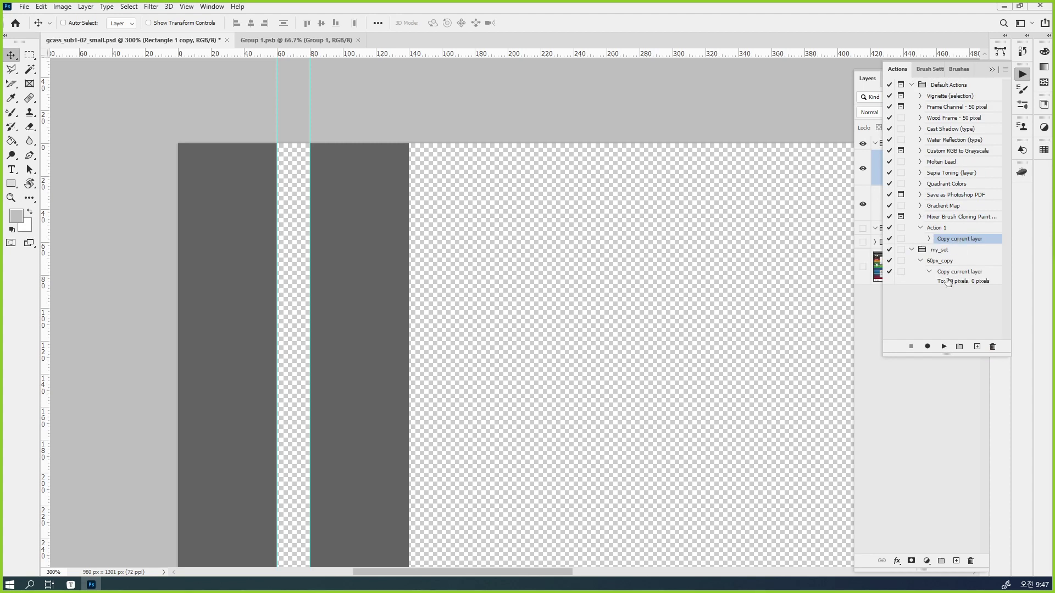
Replay Action 1 to repeat the bar across the canvas, and undo the extra copy so that twelve bars remain.
left_click(943, 347)
left_click(943, 347)
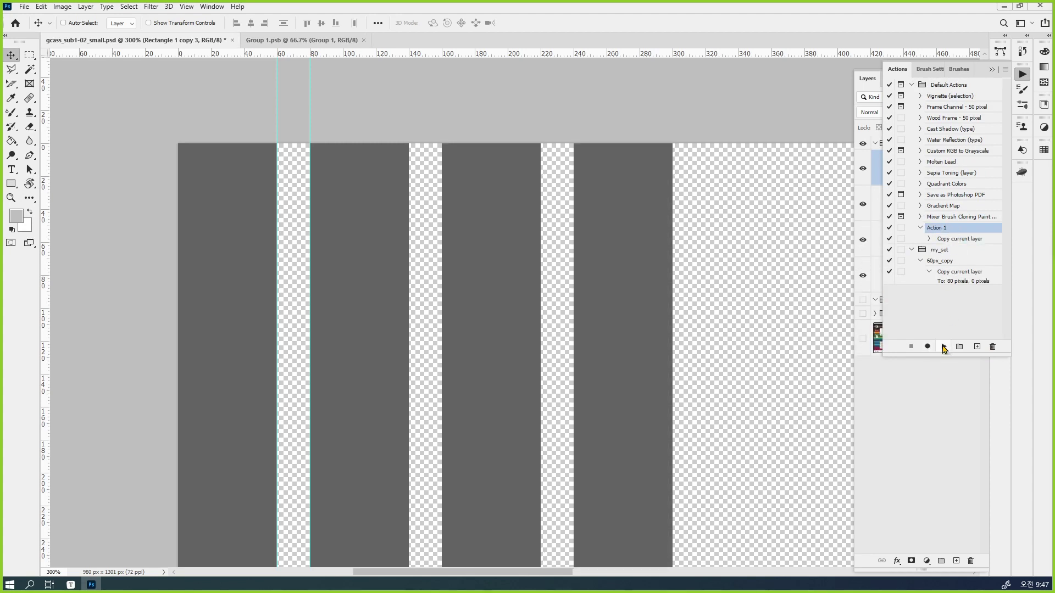
left_click(943, 347)
left_click(943, 347)
key("ctrl+minus")
key("ctrl+minus")
key("ctrl+minus")
key("ctrl+minus")
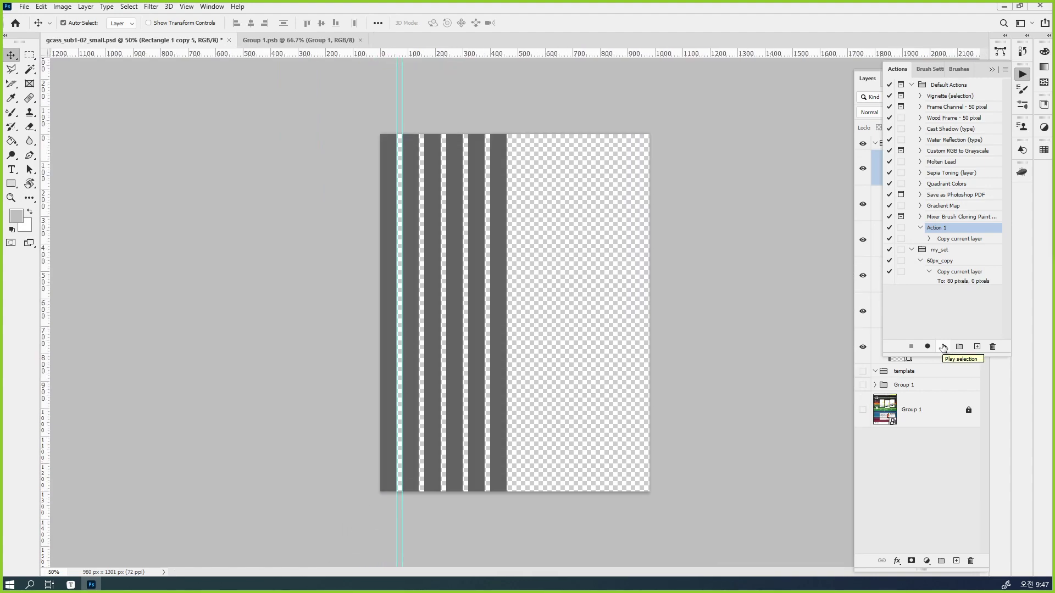
left_click(944, 346)
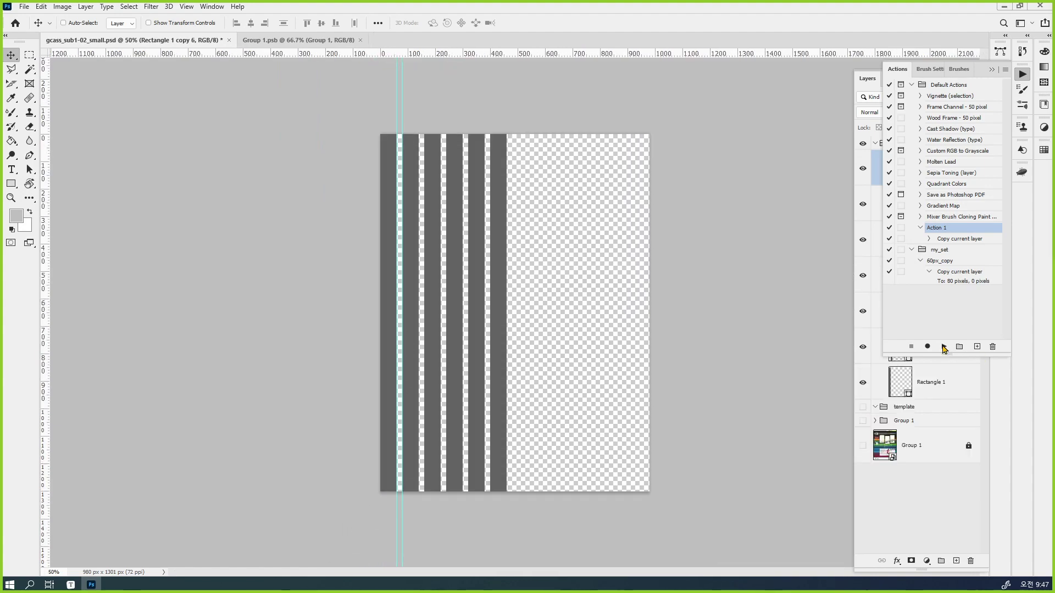
left_click(943, 347)
left_click(943, 347)
left_click(944, 347)
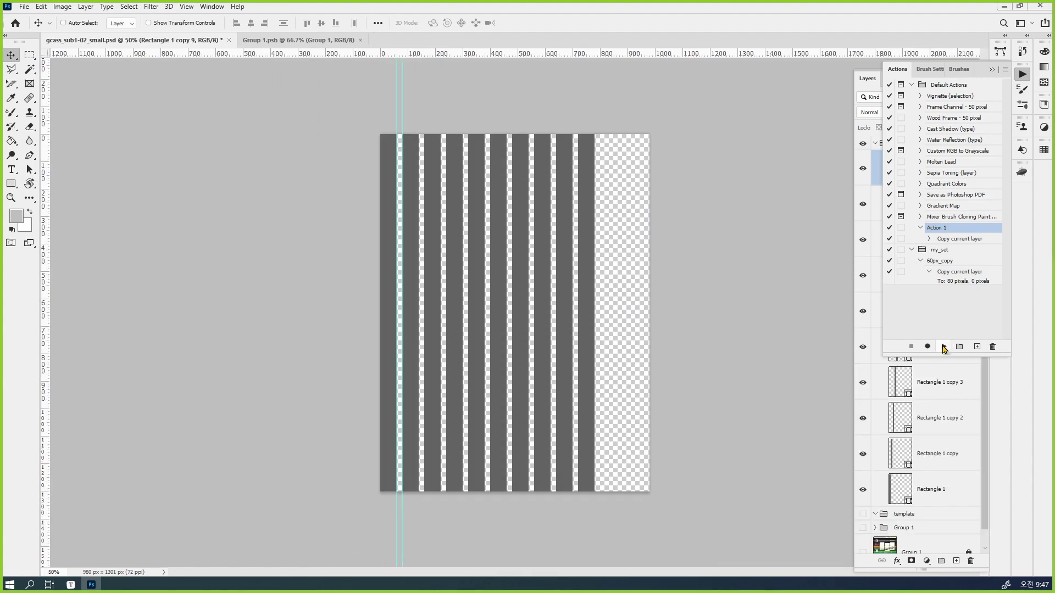
left_click(944, 347)
left_click(943, 347)
left_click(944, 347)
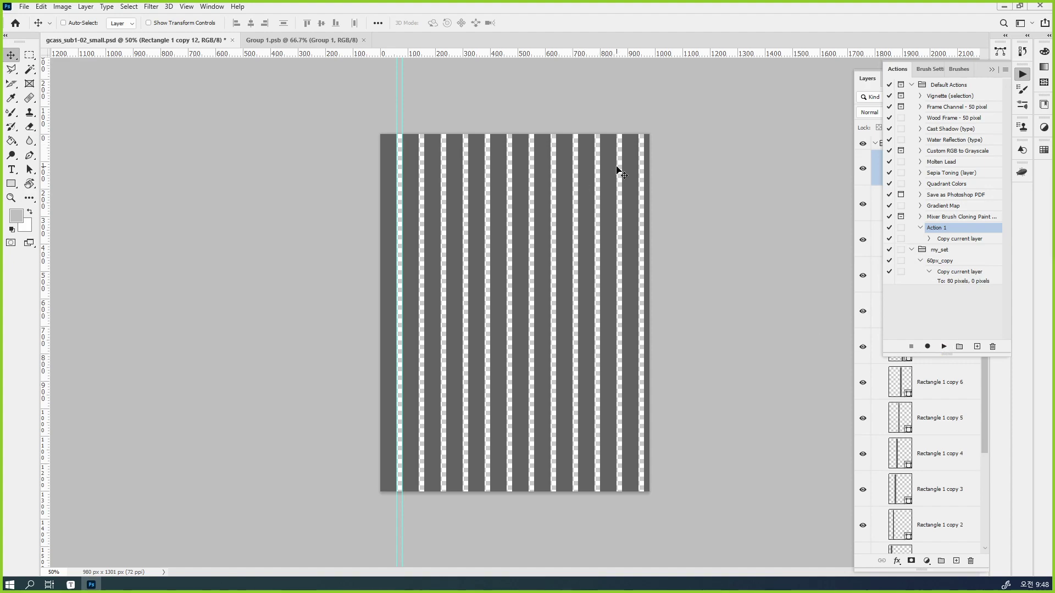
key("ctrl+z")
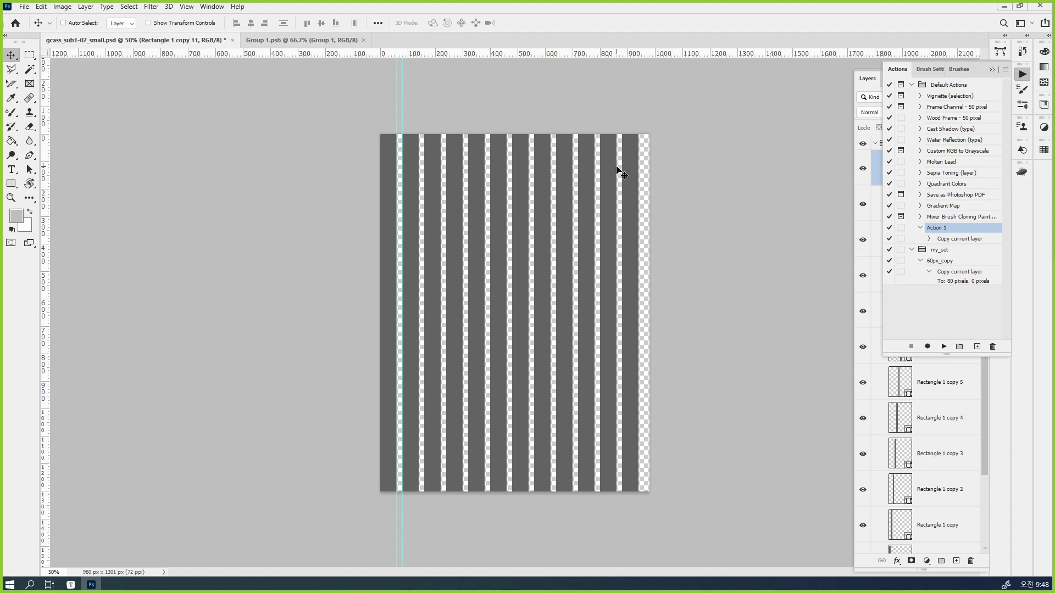
left_click(1021, 75)
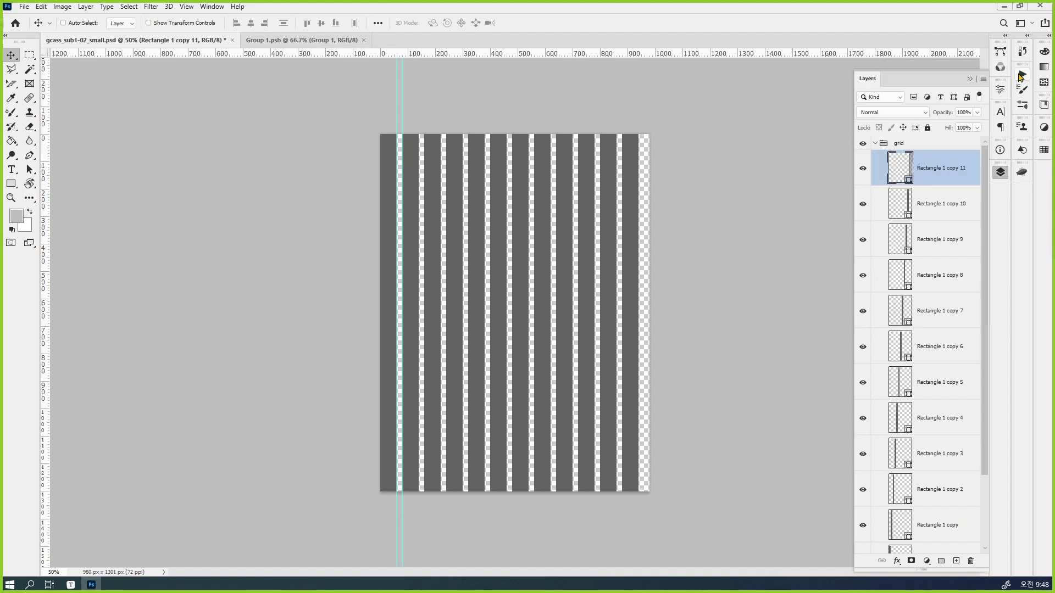
Collapse the grid group and centre it horizontally on the canvas.
left_click(906, 144)
left_click(875, 144)
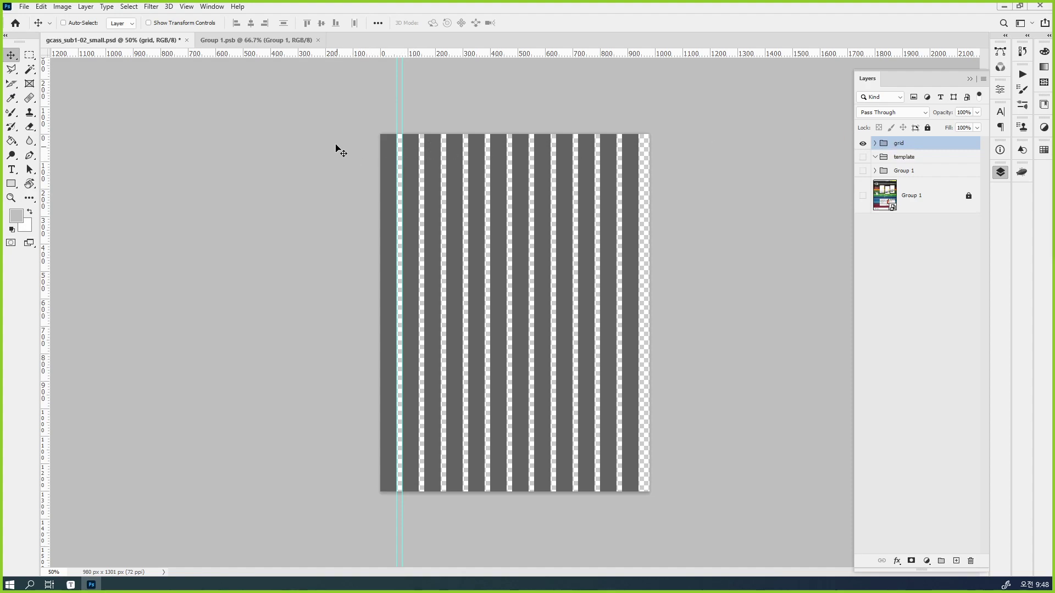
left_click(378, 23)
left_click(410, 122)
left_click(413, 140)
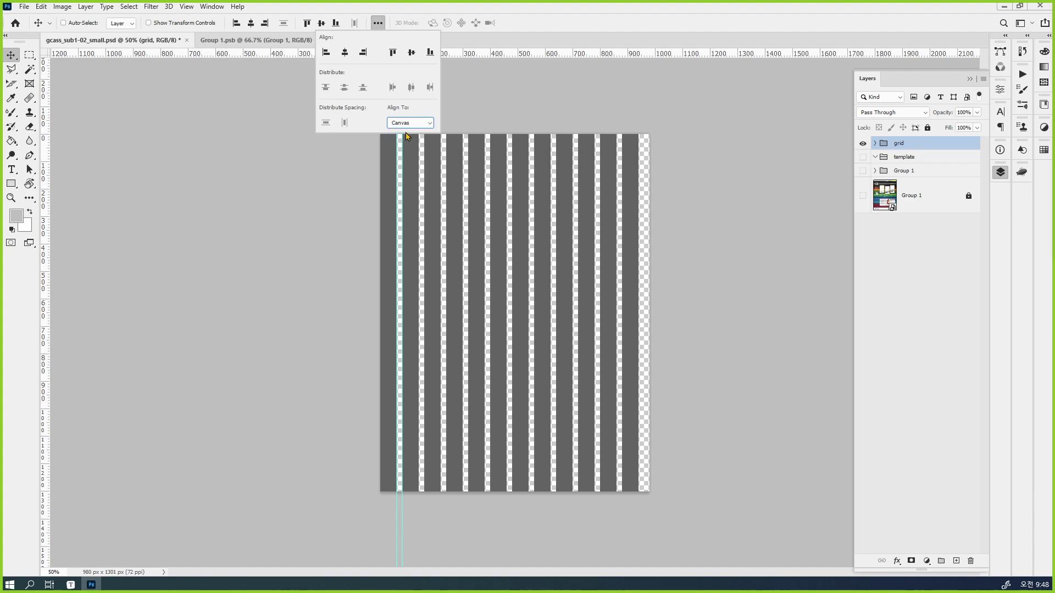
left_click(343, 53)
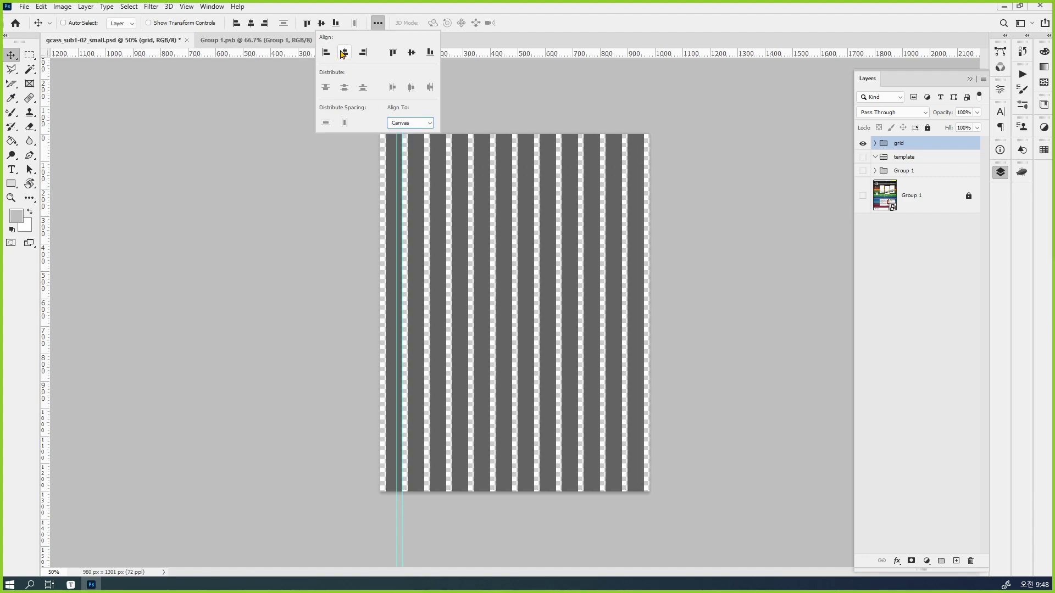
left_click(377, 22)
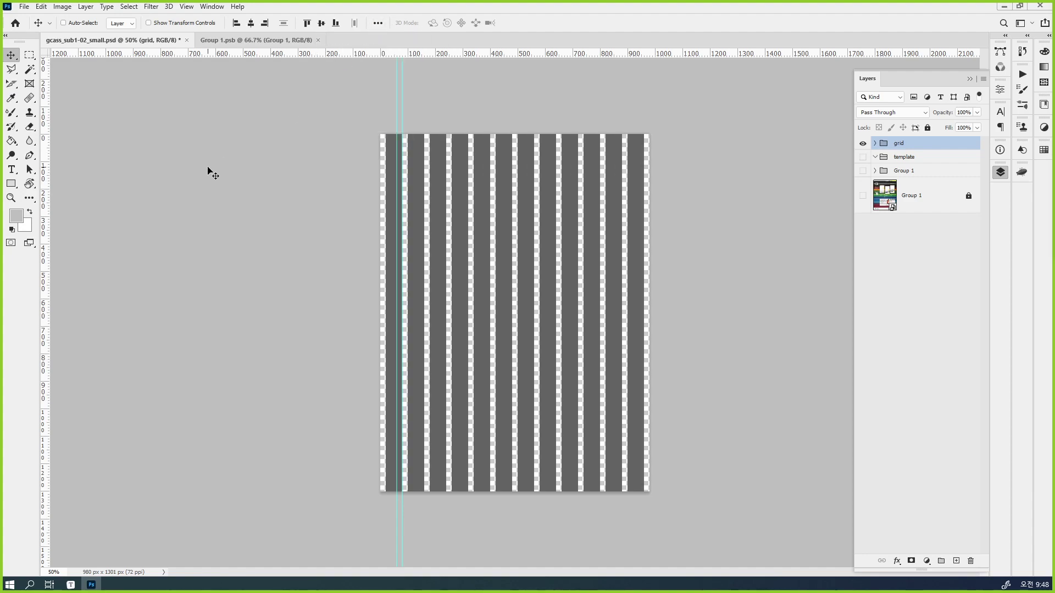
Clear all guides from the document.
left_click(185, 6)
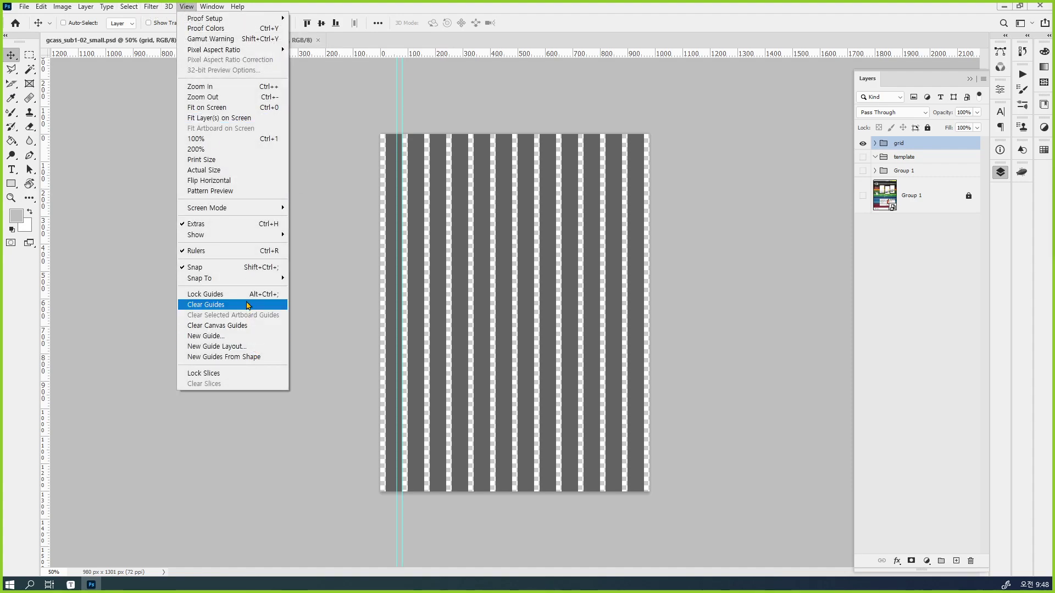
left_click(241, 305)
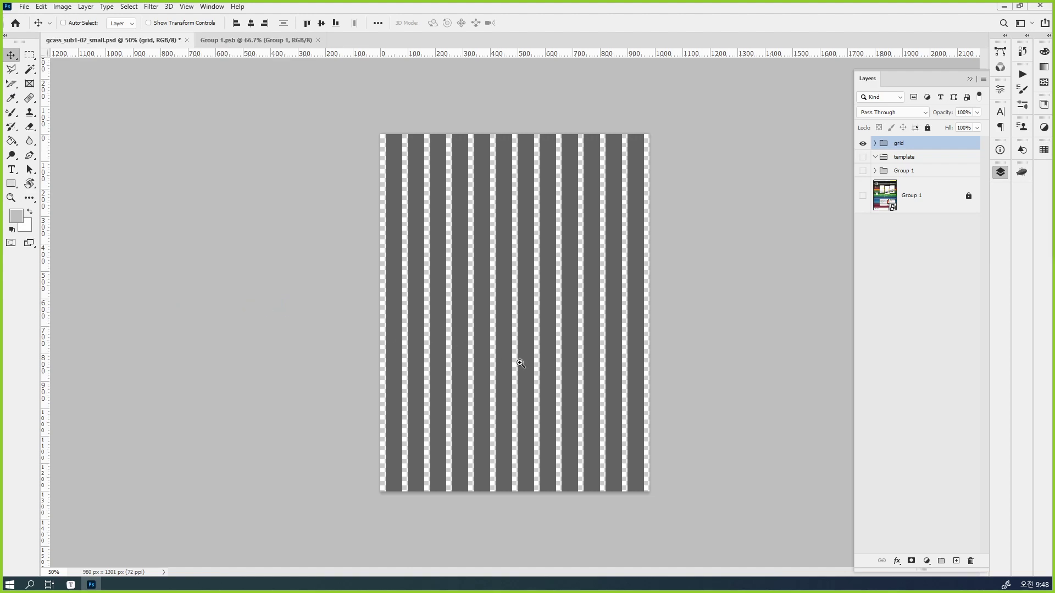
key("ctrl+plus")
key("ctrl+plus")
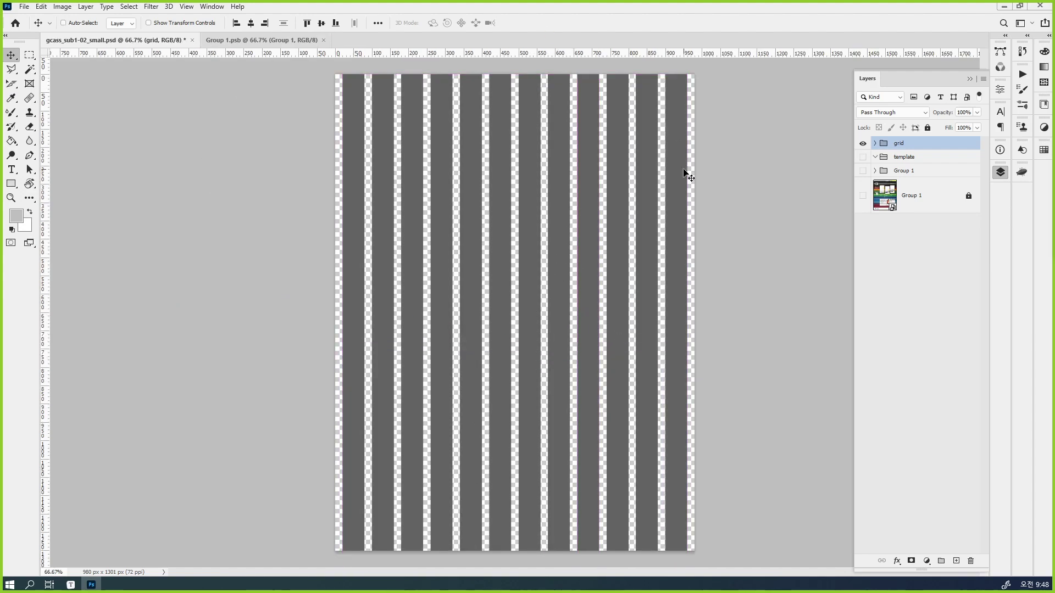
Merge all twelve rectangle layers inside the grid group into a single shape layer.
left_click(877, 144)
left_click(918, 173)
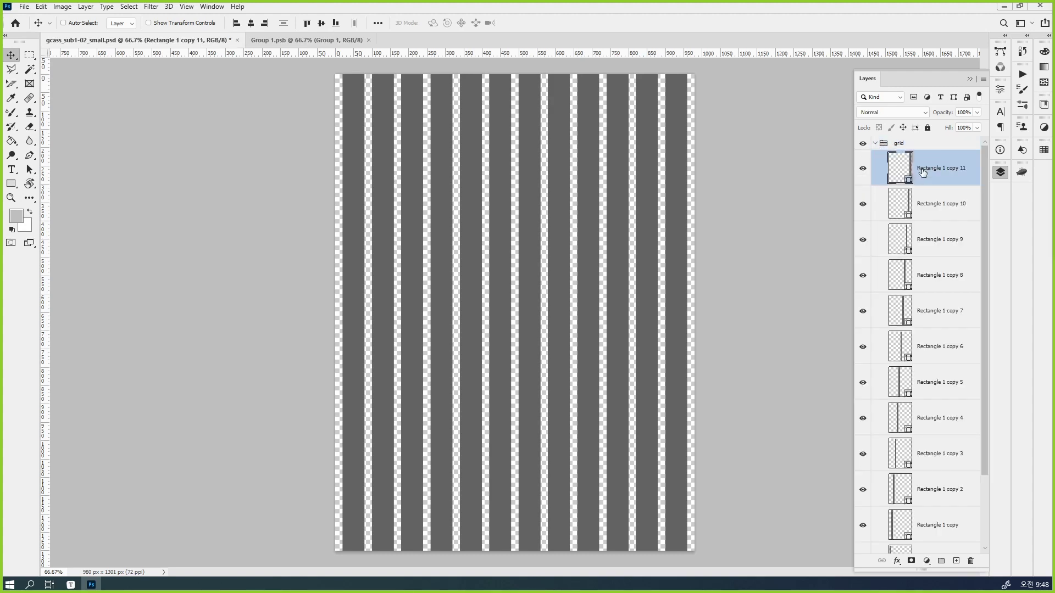
scroll(923, 179, "down", 3)
left_click(945, 476, "shift")
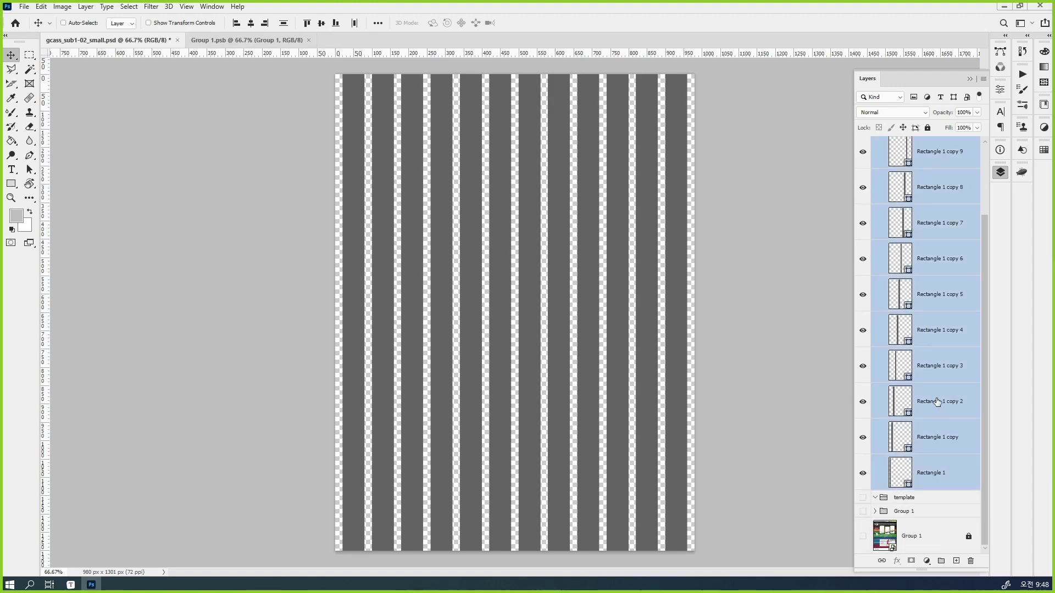
key("ctrl+e")
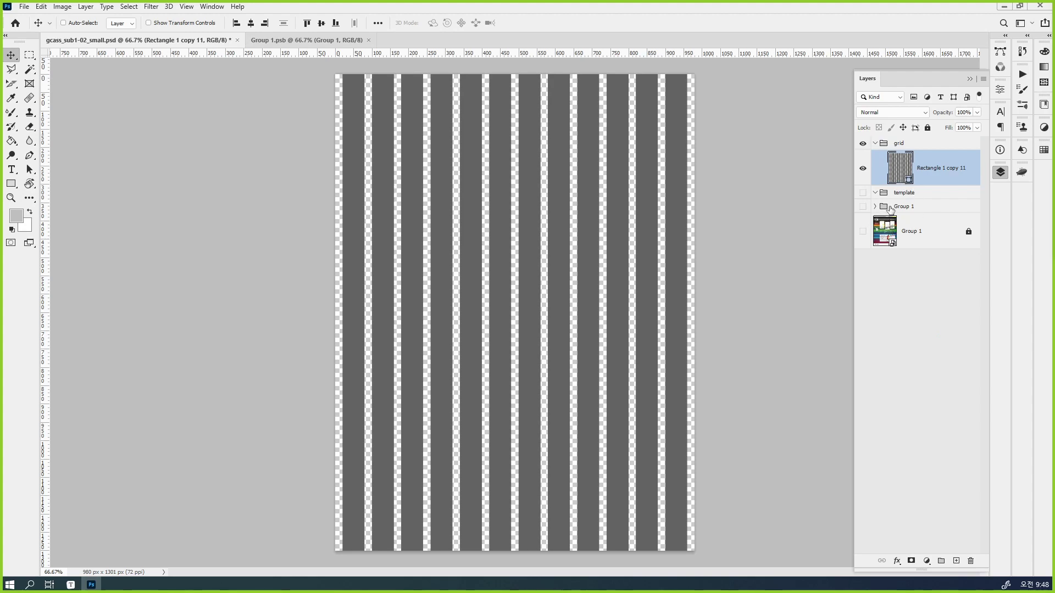
Set the opacity of the merged bars layer to 10%.
left_click(963, 112)
type("10")
key("Return")
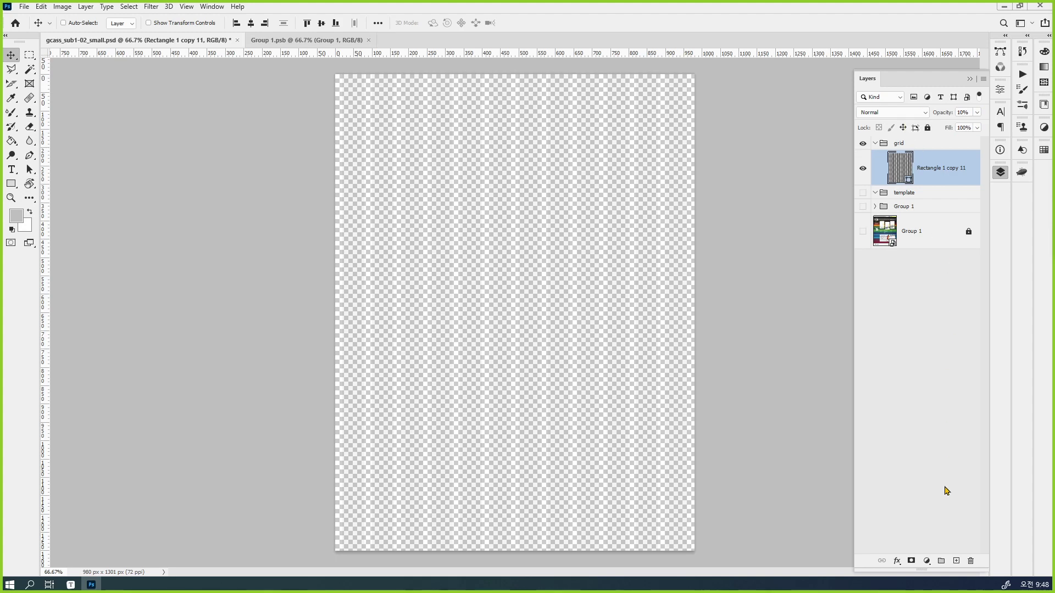
Add a new layer filled with white, send it to the very bottom of the layer stack, and deselect all layers.
left_click(957, 561)
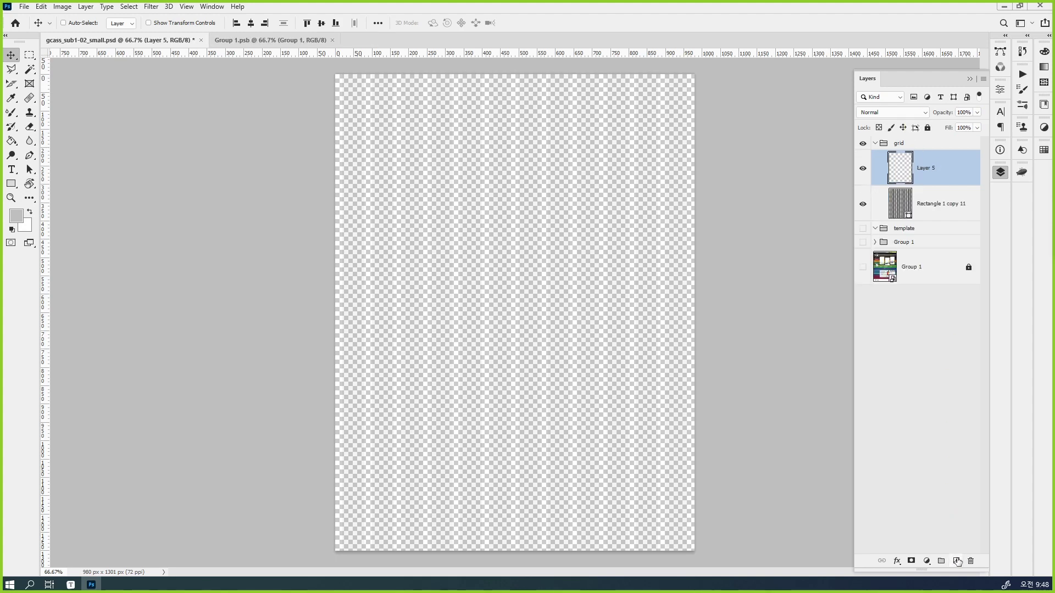
key("ctrl+BackSpace")
key("ctrl+bracketleft")
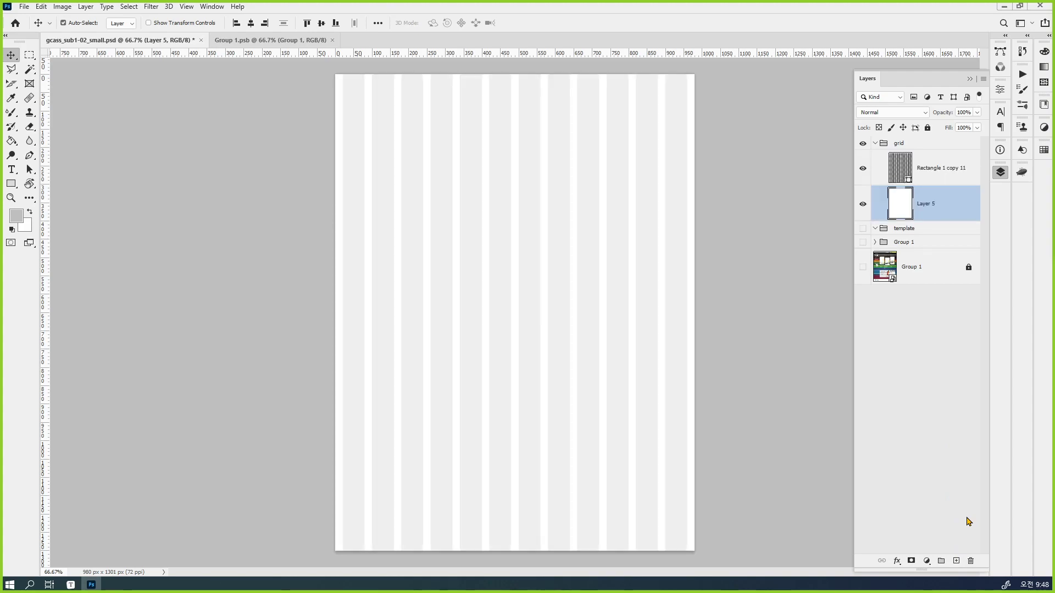
key("ctrl+shift+bracketleft")
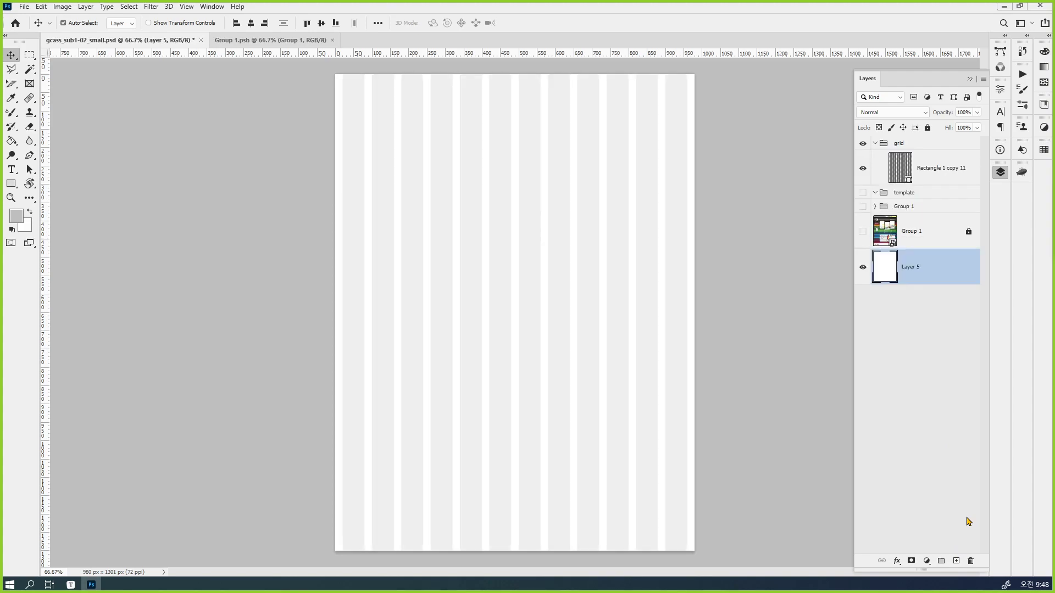
left_click(951, 456)
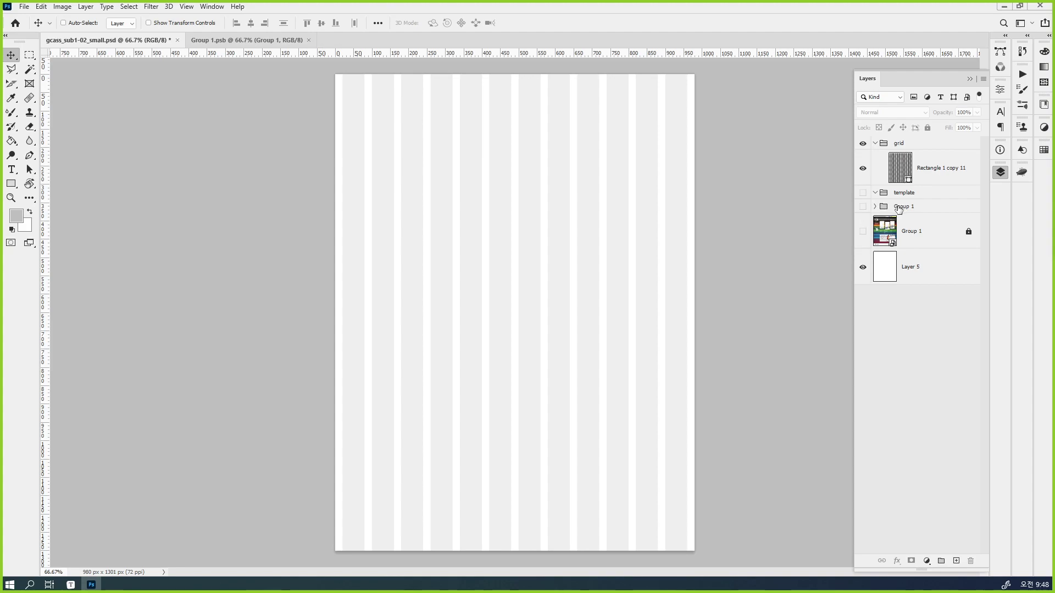
Show the Group 1 design folder, recolour the merged grid bars to cyan #10def0, and deselect the layer.
left_click(863, 207)
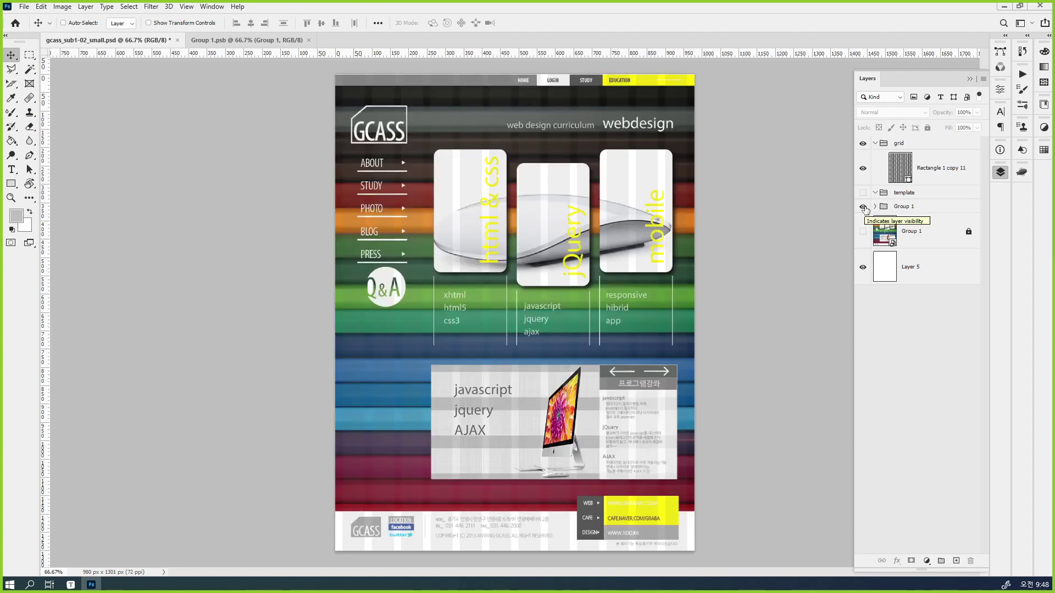
double_click(900, 164)
left_click_drag(620, 201, 622, 199)
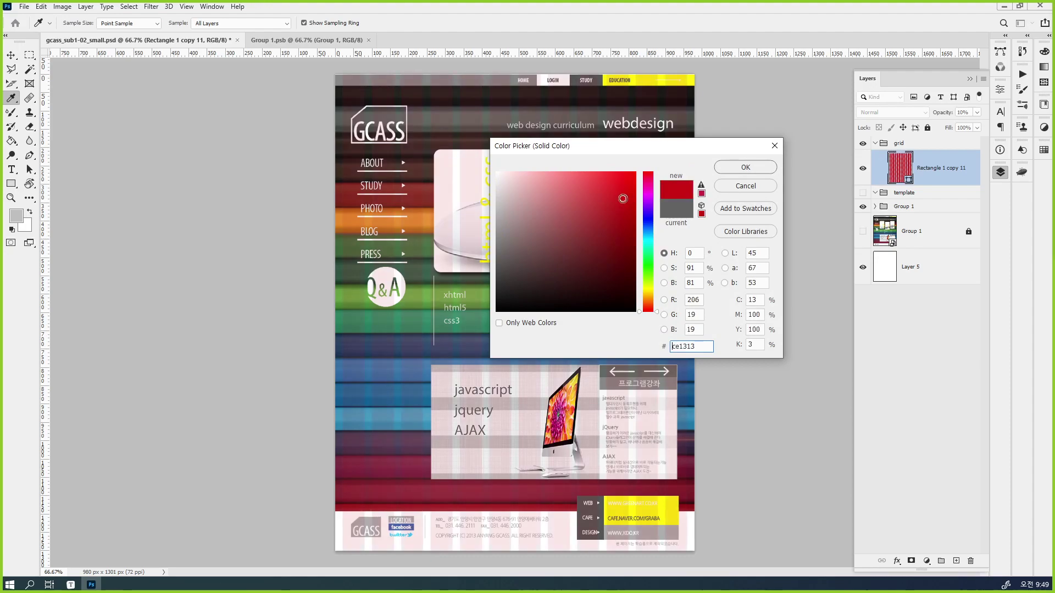
left_click(648, 286)
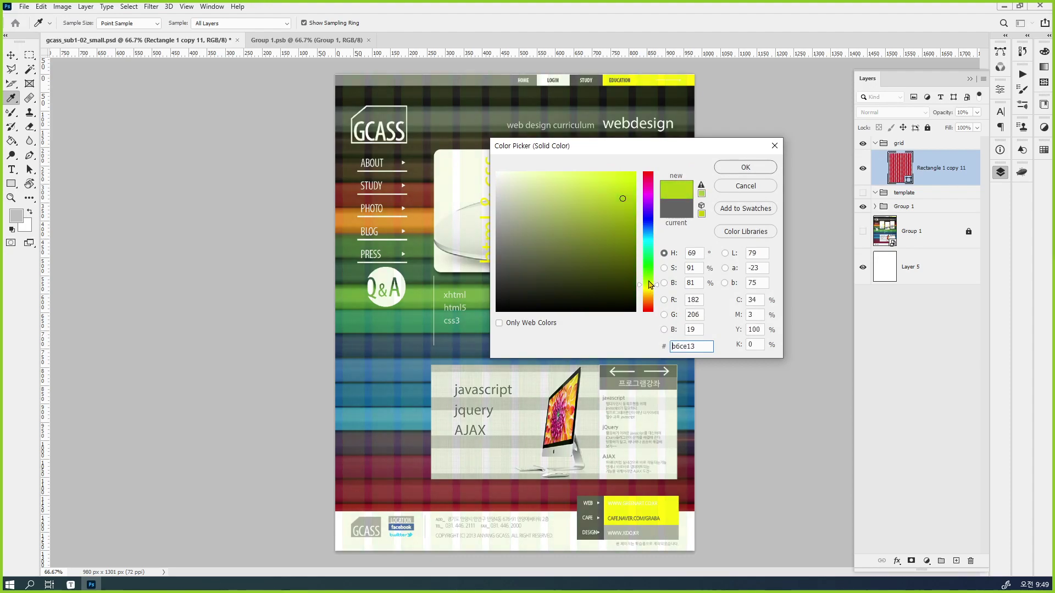
left_click_drag(649, 290, 648, 240)
left_click(629, 177)
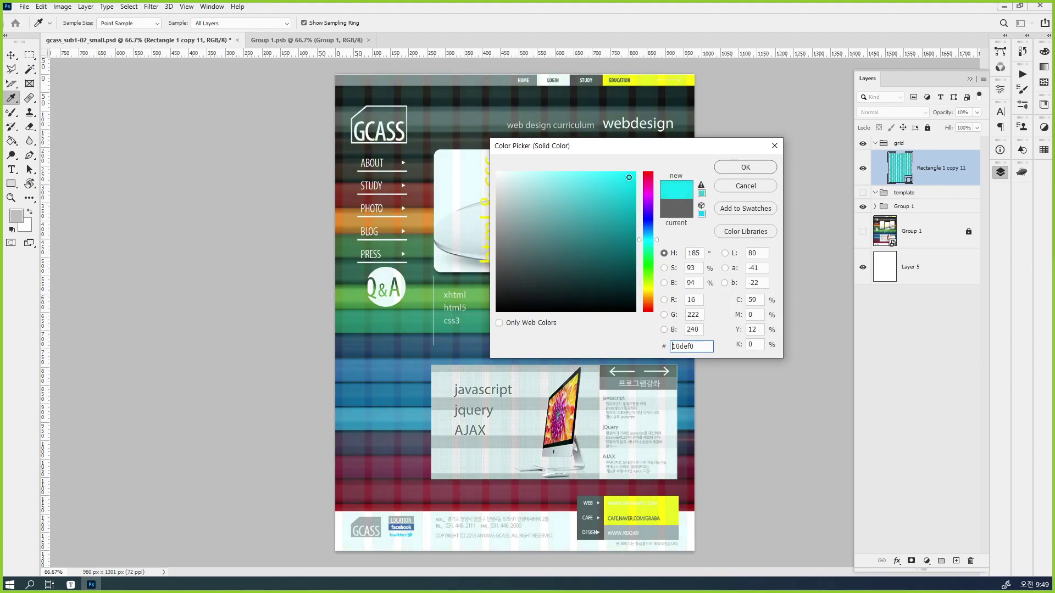
left_click(745, 168)
left_click(947, 342)
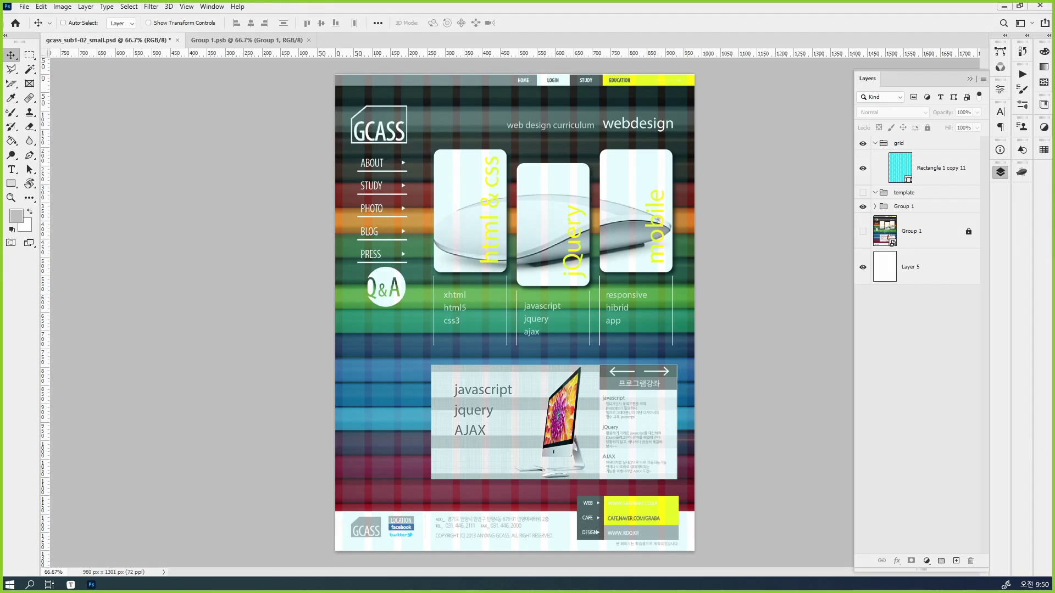
Mark the logo, side menu, Q&A circle, top navigation and lower banner's edge with red freehand annotation strokes.
mouse_move(538, 54)
left_mouse_down()
mouse_move(643, 31)
mouse_move(653, 4)
left_mouse_up()
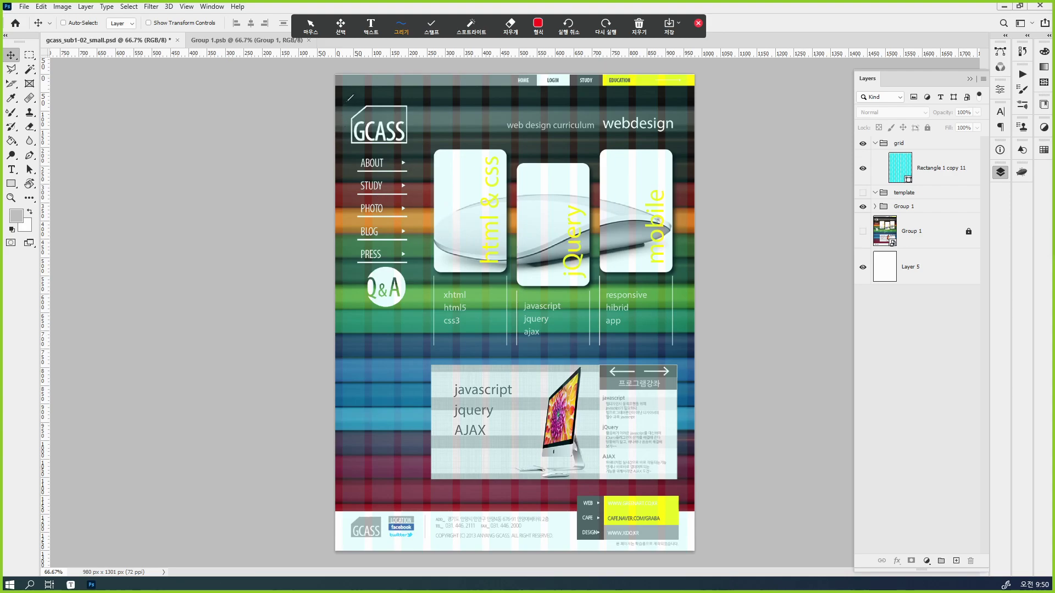
mouse_move(418, 292)
left_mouse_down()
mouse_move(351, 318)
mouse_move(438, 263)
left_mouse_up()
mouse_move(372, 120)
left_mouse_down()
mouse_move(345, 103)
mouse_move(403, 112)
mouse_move(399, 137)
left_mouse_up()
mouse_move(339, 156)
left_mouse_down()
mouse_move(398, 155)
mouse_move(386, 306)
mouse_move(348, 287)
mouse_move(342, 177)
left_mouse_up()
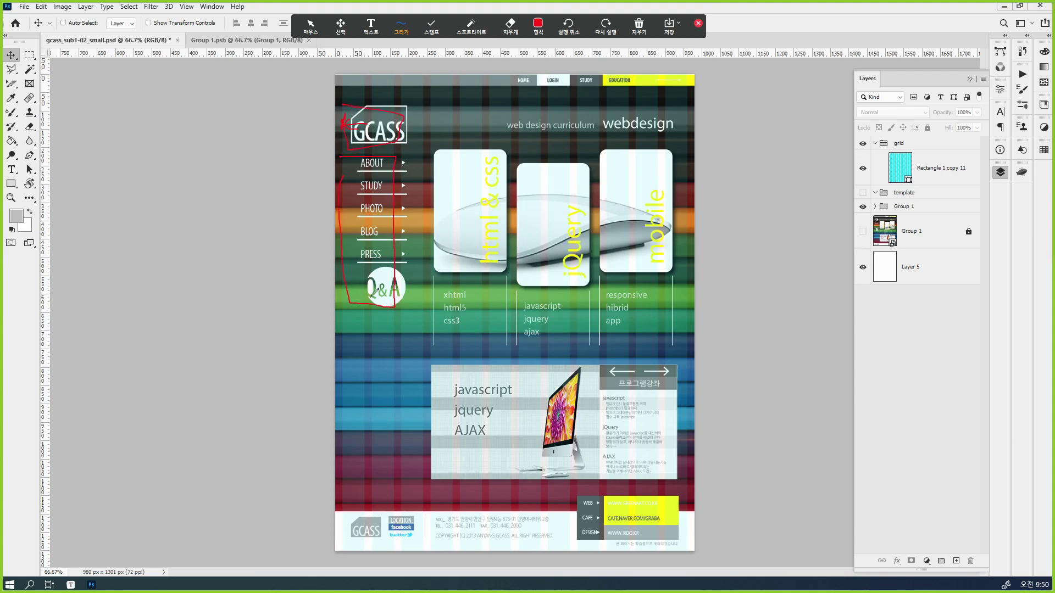
left_click_drag(361, 295, 390, 303)
mouse_move(607, 69)
left_mouse_down()
mouse_move(608, 82)
mouse_move(521, 85)
mouse_move(543, 84)
left_mouse_up()
left_click_drag(430, 376, 431, 364)
Erase all annotation drawings and close the annotation tools.
left_click(638, 25)
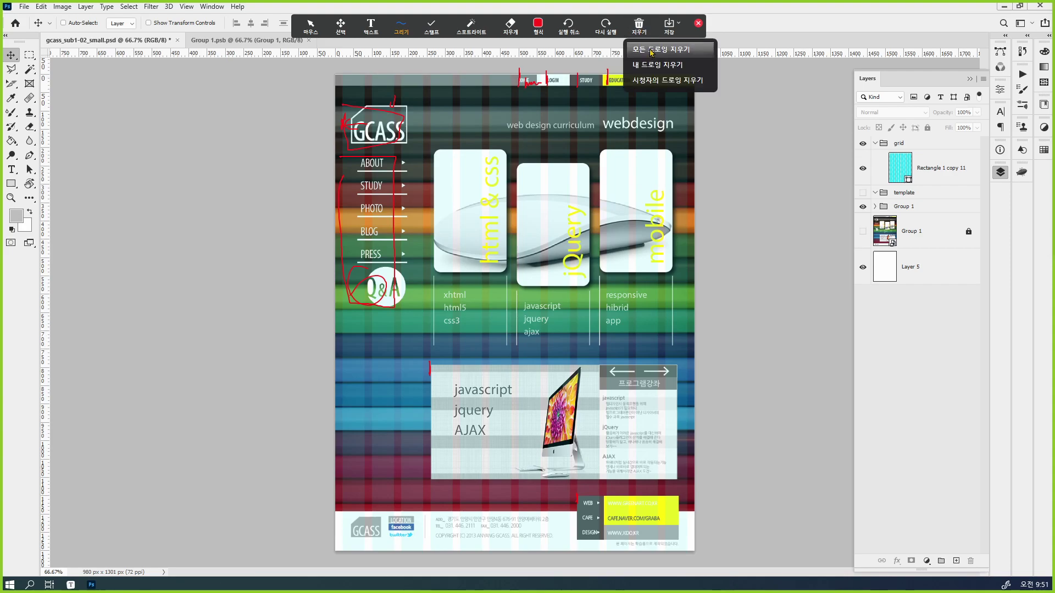
left_click(650, 50)
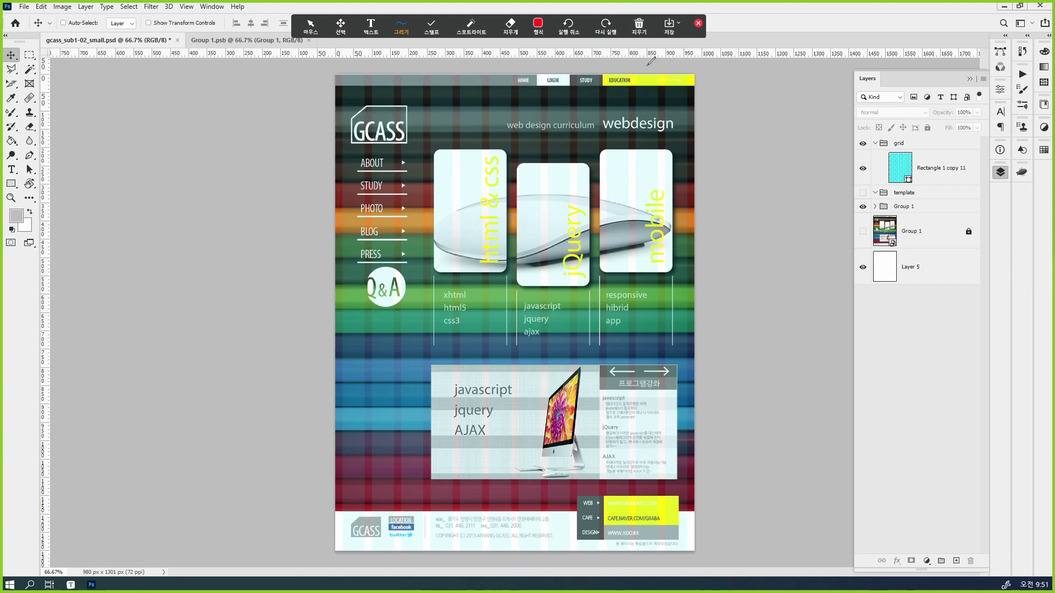
left_click(699, 24)
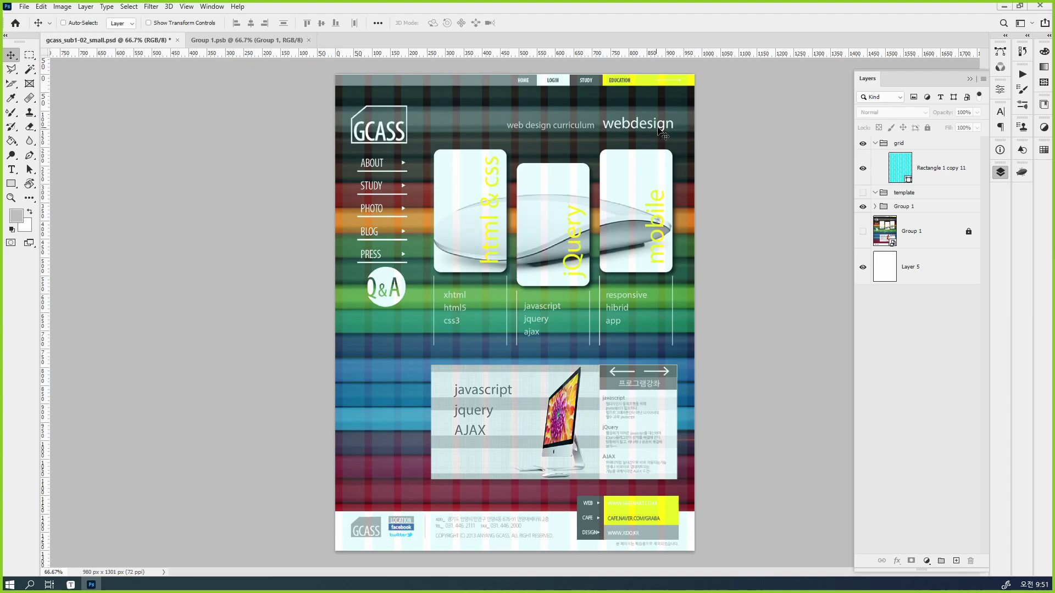
Hide and collapse the grid group, and expand the Group 1 folder.
left_click(934, 144)
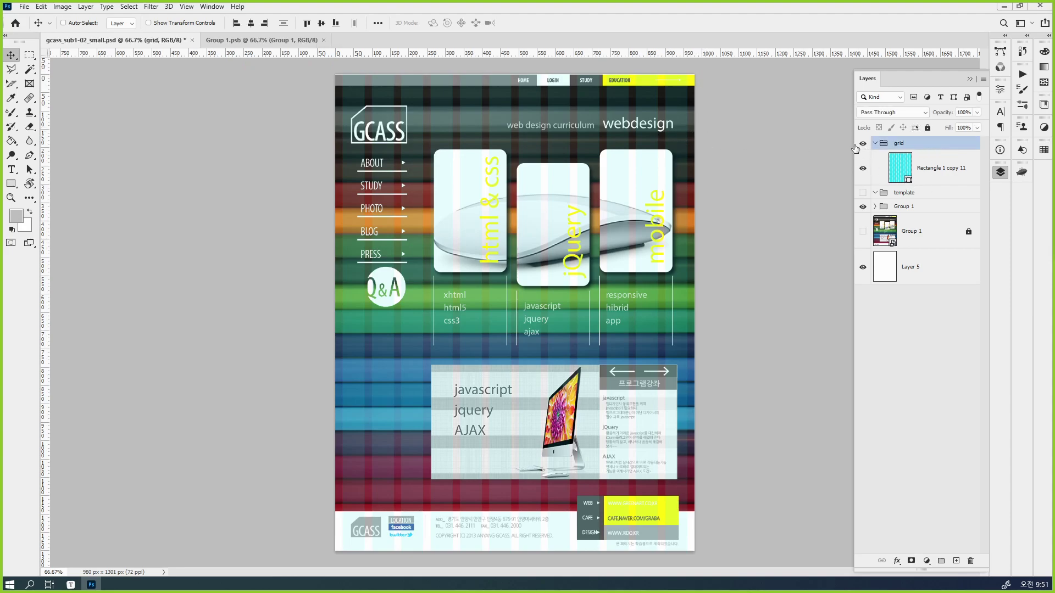
left_click(862, 143)
left_click(875, 143)
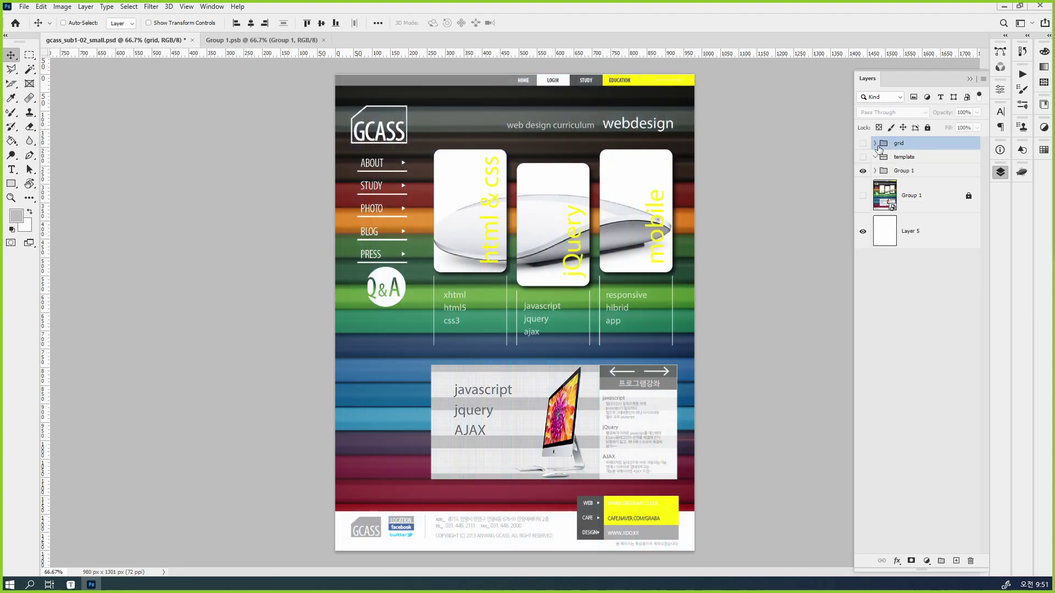
left_click(944, 170)
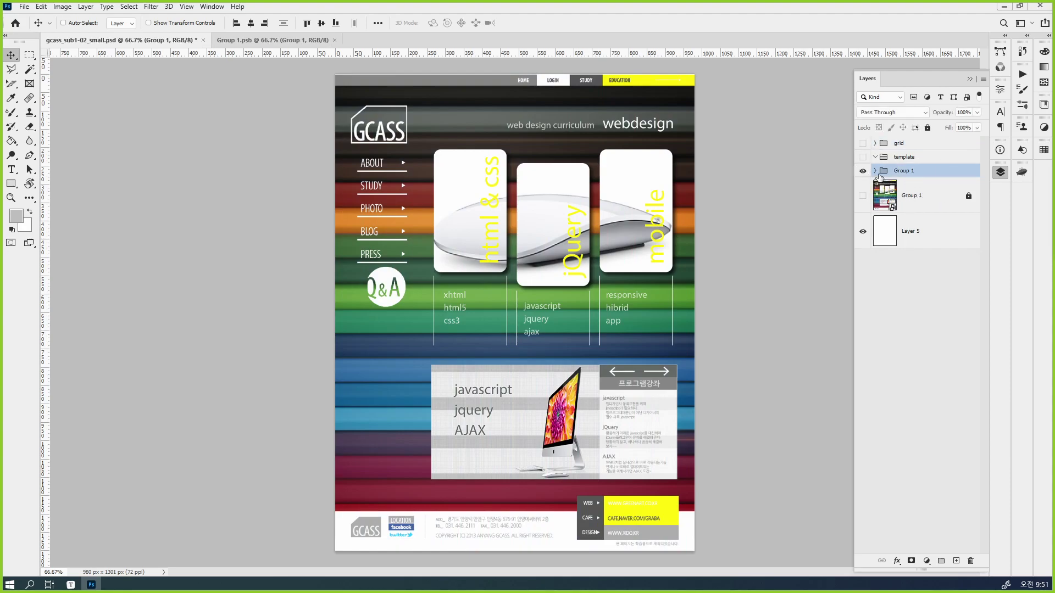
left_click(875, 172)
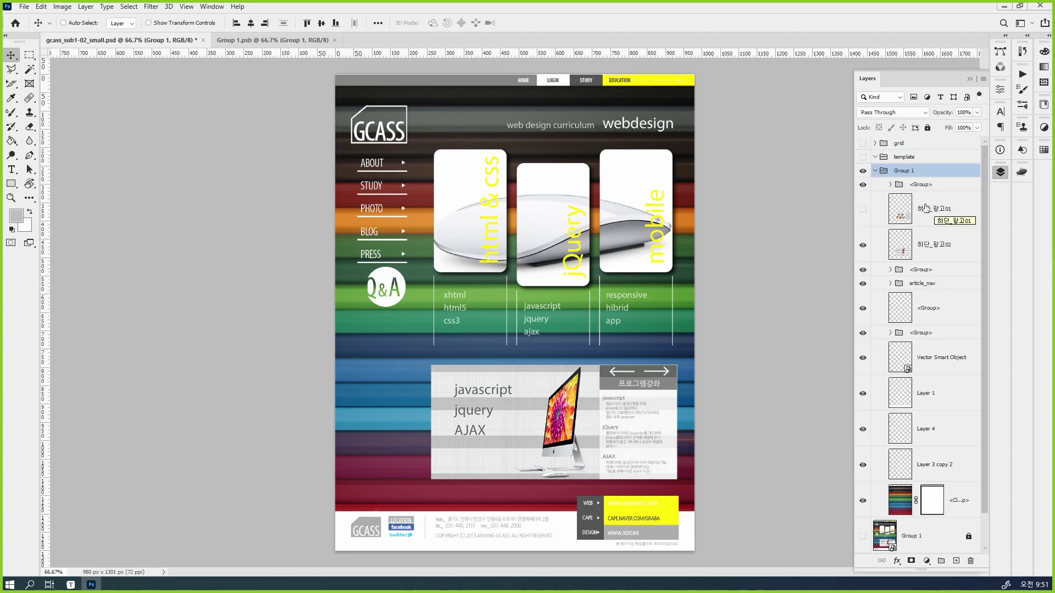
Outline the logo and side menu in red with the annotation pen and label the area "h" with a leader line.
key("ctrl")
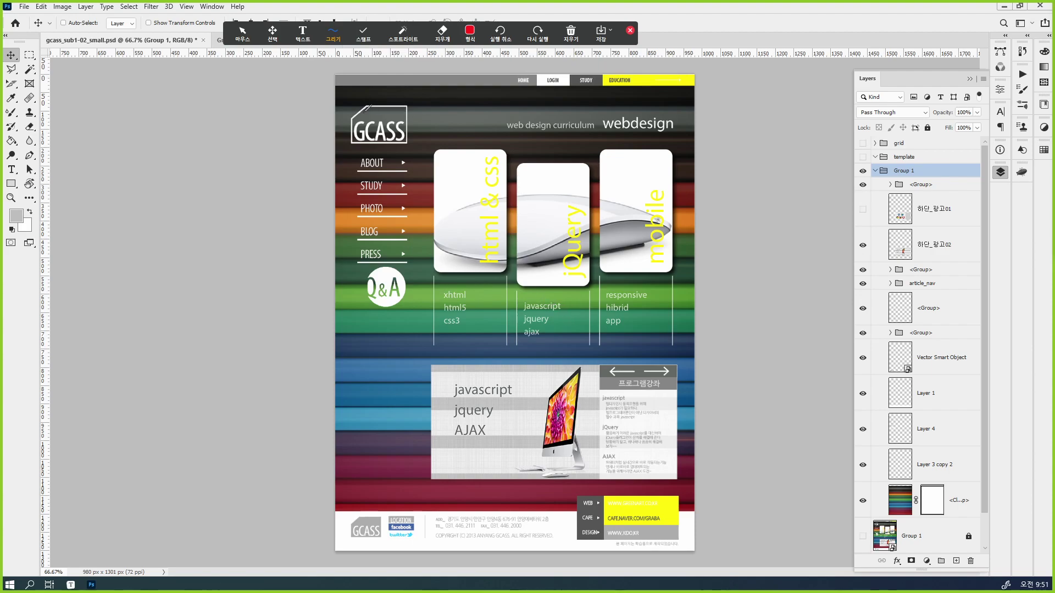
mouse_move(346, 114)
left_mouse_down()
mouse_move(352, 307)
mouse_move(413, 318)
mouse_move(425, 185)
mouse_move(412, 123)
mouse_move(398, 93)
mouse_move(349, 107)
mouse_move(376, 113)
left_mouse_up()
mouse_move(355, 142)
left_mouse_down()
mouse_move(232, 177)
mouse_move(268, 209)
left_mouse_up()
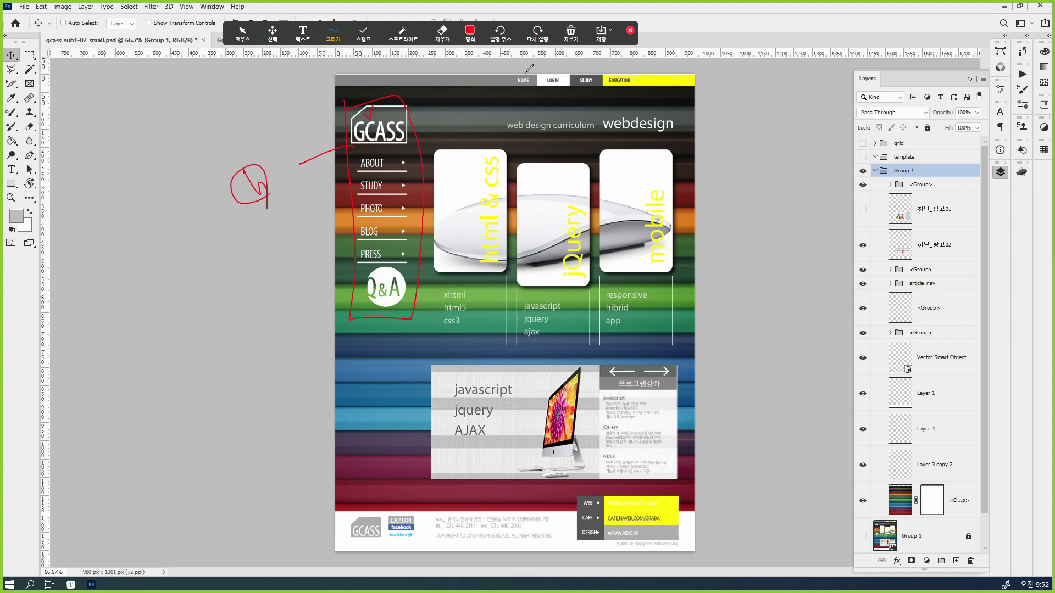
Circle the top navigation in red and add a leader line with a circled one-letter label beside the page.
mouse_move(532, 82)
left_mouse_down()
mouse_move(564, 76)
mouse_move(598, 78)
left_mouse_up()
key("ctrl+z")
key("ctrl+z")
key("ctrl+z")
left_click_drag(627, 84, 721, 44)
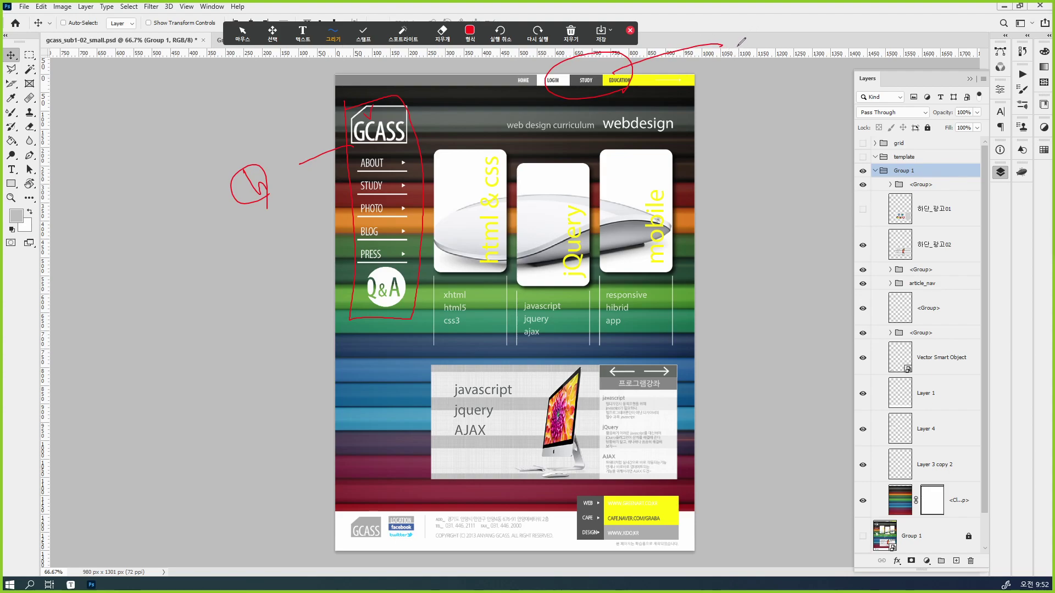
mouse_move(735, 41)
left_mouse_down()
mouse_move(720, 55)
mouse_move(734, 73)
left_mouse_up()
Outline the three-card section and the lower banner section with separate red frames.
left_click_drag(453, 485, 681, 480)
mouse_move(677, 285)
left_mouse_down()
mouse_move(677, 134)
mouse_move(575, 118)
mouse_move(436, 125)
mouse_move(443, 278)
mouse_move(431, 441)
left_mouse_up()
key("ctrl+z")
key("ctrl+z")
mouse_move(668, 325)
left_mouse_down()
mouse_move(649, 155)
mouse_move(656, 109)
mouse_move(437, 136)
mouse_move(443, 308)
mouse_move(446, 341)
left_mouse_up()
mouse_move(604, 364)
left_mouse_down()
mouse_move(672, 409)
mouse_move(648, 475)
mouse_move(446, 473)
mouse_move(430, 364)
mouse_move(449, 364)
left_mouse_up()
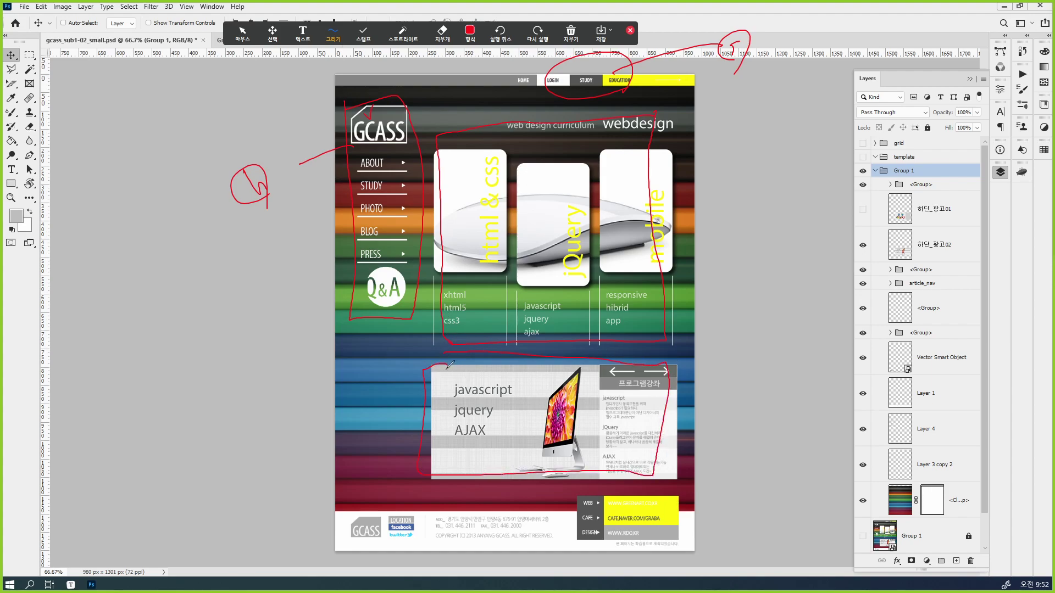
Add leader lines from the card and banner frames and label each one with an underlined "content".
left_click_drag(655, 299, 736, 276)
left_click_drag(653, 410, 741, 377)
mouse_move(750, 268)
left_mouse_down()
mouse_move(746, 278)
mouse_move(770, 275)
left_mouse_up()
left_click_drag(776, 267, 788, 266)
left_click_drag(782, 259, 791, 256)
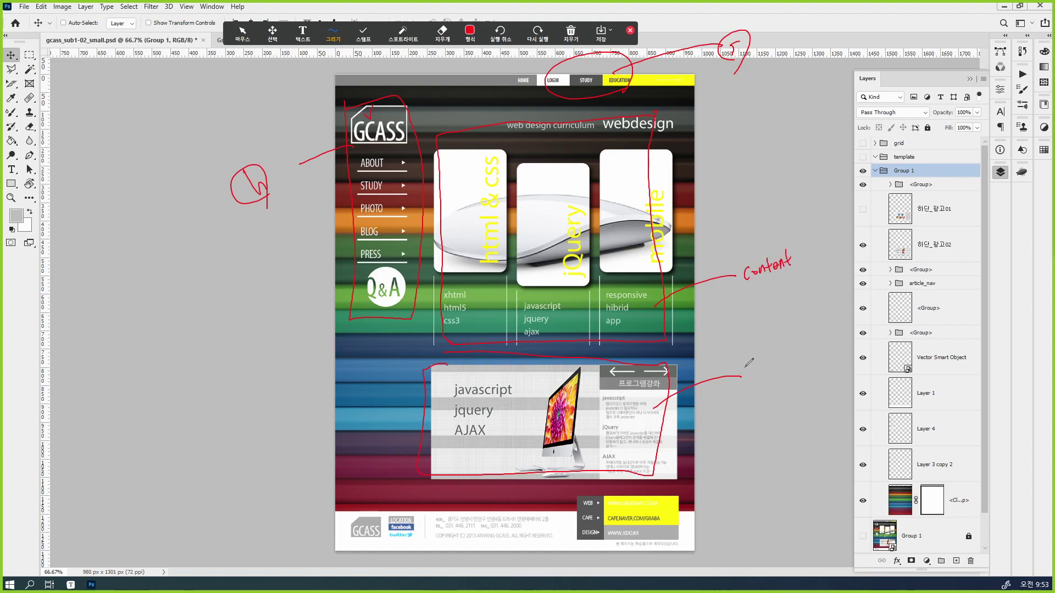
left_click_drag(755, 370, 748, 385)
mouse_move(758, 376)
left_mouse_down()
mouse_move(778, 379)
mouse_move(781, 368)
left_mouse_up()
left_click_drag(781, 375, 795, 356)
mouse_move(798, 352)
left_mouse_down()
mouse_move(797, 370)
mouse_move(812, 356)
left_mouse_up()
left_click_drag(753, 393, 809, 370)
left_click_drag(731, 297, 802, 264)
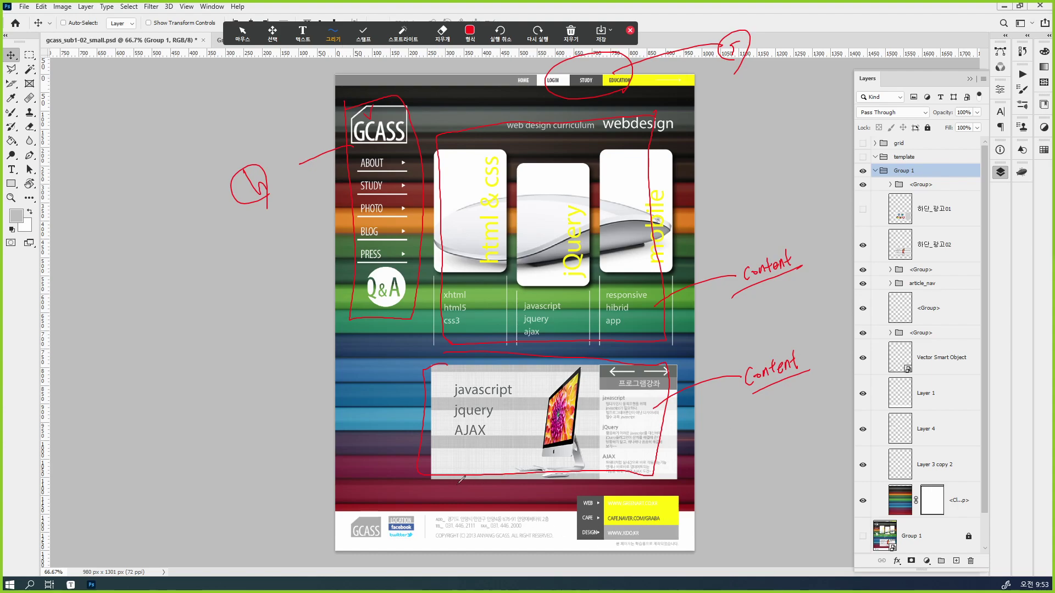
mouse_move(379, 532)
left_mouse_down()
mouse_move(337, 525)
mouse_move(382, 536)
left_mouse_up()
left_click_drag(497, 515, 499, 543)
left_click_drag(637, 498, 634, 551)
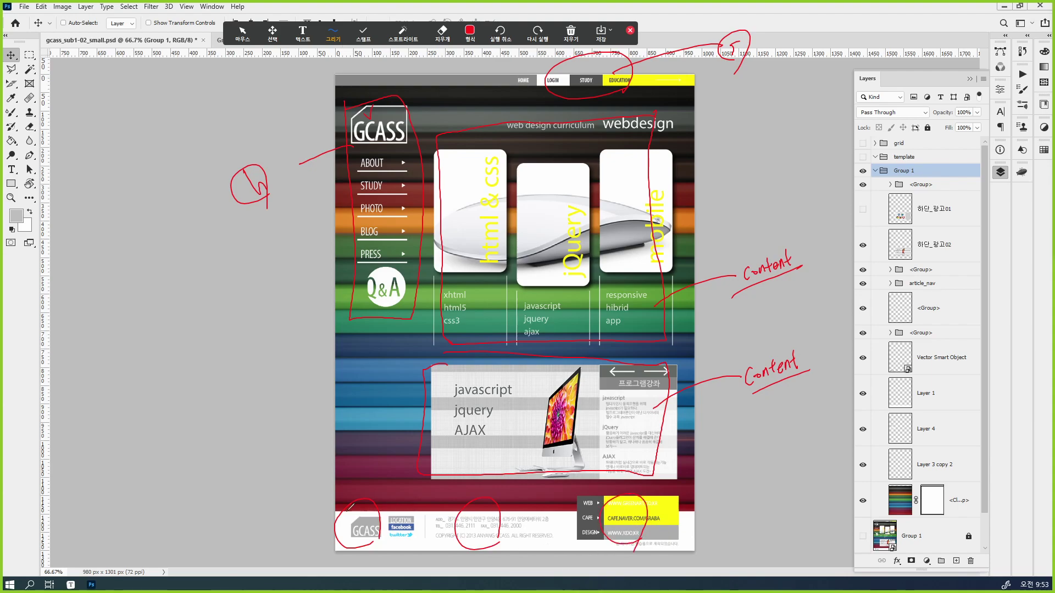
key("ctrl+z")
key("ctrl+z")
key("ctrl+z")
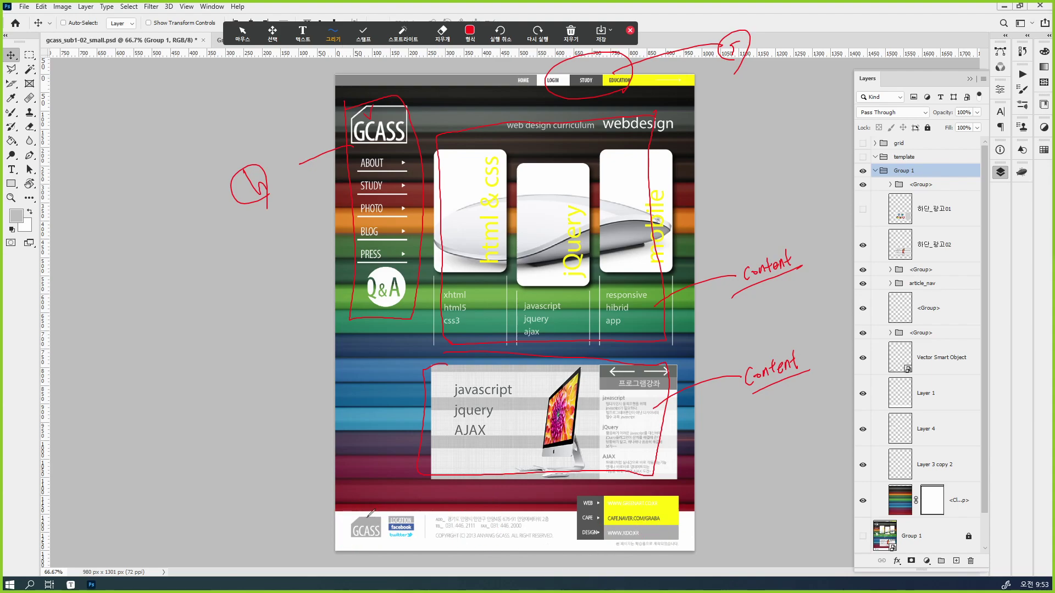
Label the footer "f" with a short leader line and draw another leader line out from the footer logo.
left_click_drag(685, 525, 717, 533)
mouse_move(747, 503)
left_mouse_down()
mouse_move(740, 496)
mouse_move(740, 541)
left_mouse_up()
left_click_drag(727, 536, 752, 529)
mouse_move(343, 530)
left_mouse_down()
mouse_move(274, 473)
mouse_move(285, 459)
left_mouse_up()
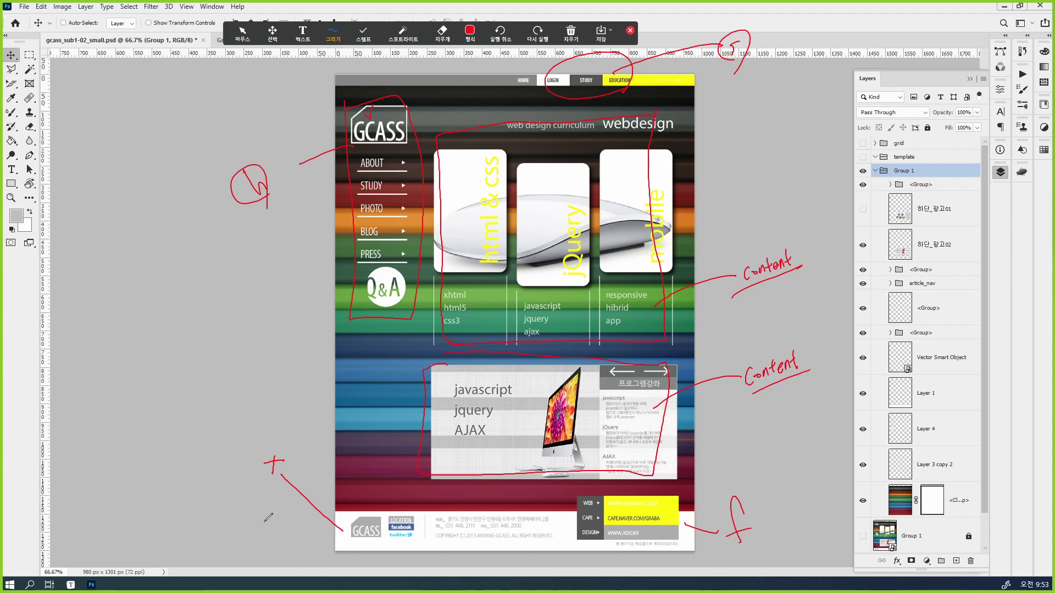
left_click_drag(694, 74, 701, 69)
key("ctrl+z")
Change the annotation colour to magenta and outline both content sections together with a thick translucent freehand stroke.
left_click(609, 31)
left_click(469, 30)
left_click(470, 30)
left_click(469, 30)
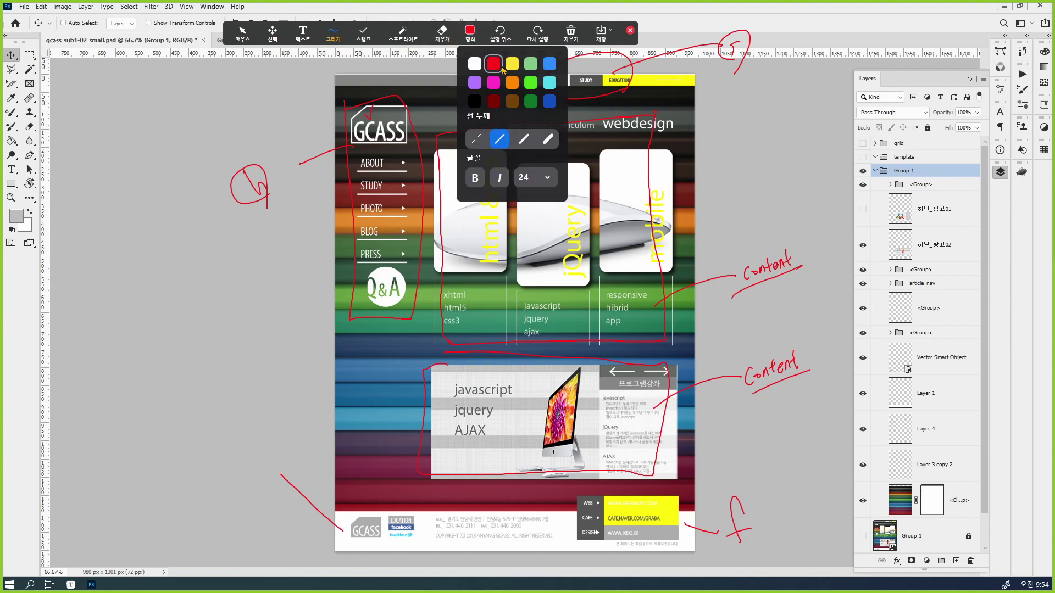
left_click(493, 83)
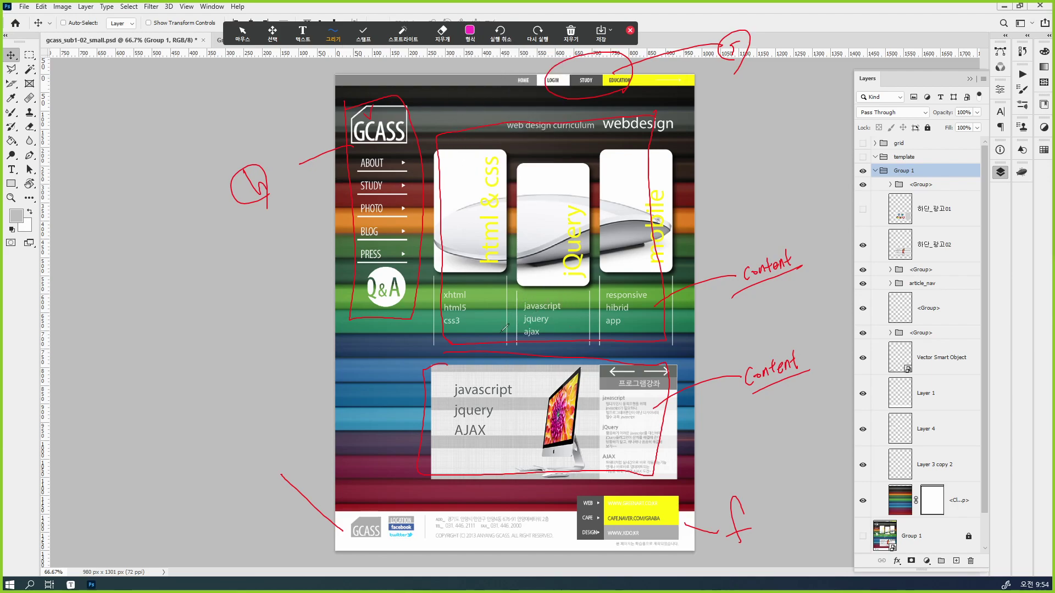
left_click(333, 33)
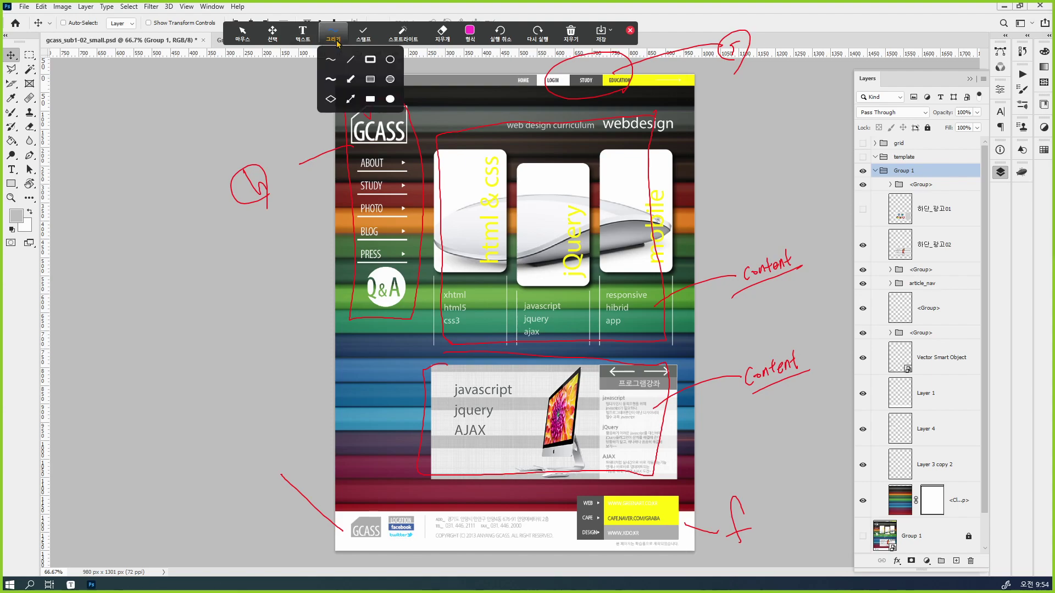
mouse_move(434, 109)
left_mouse_down()
mouse_move(418, 479)
mouse_move(561, 505)
mouse_move(686, 494)
mouse_move(698, 479)
mouse_move(708, 294)
mouse_move(689, 91)
mouse_move(440, 108)
left_mouse_up()
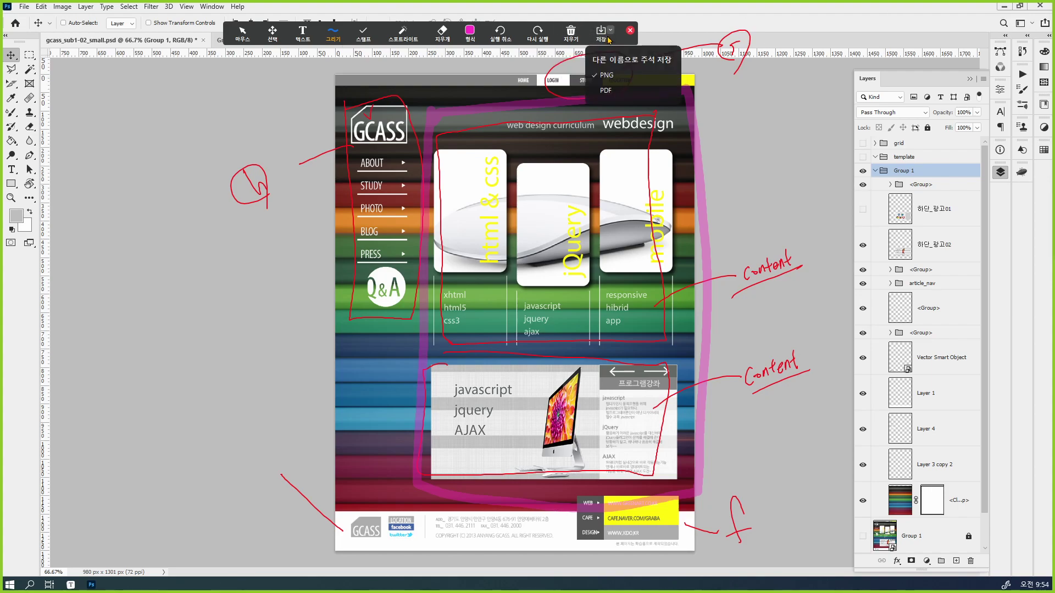
Save the annotated screen as a PNG and close the annotation tools.
mouse_move(575, 35)
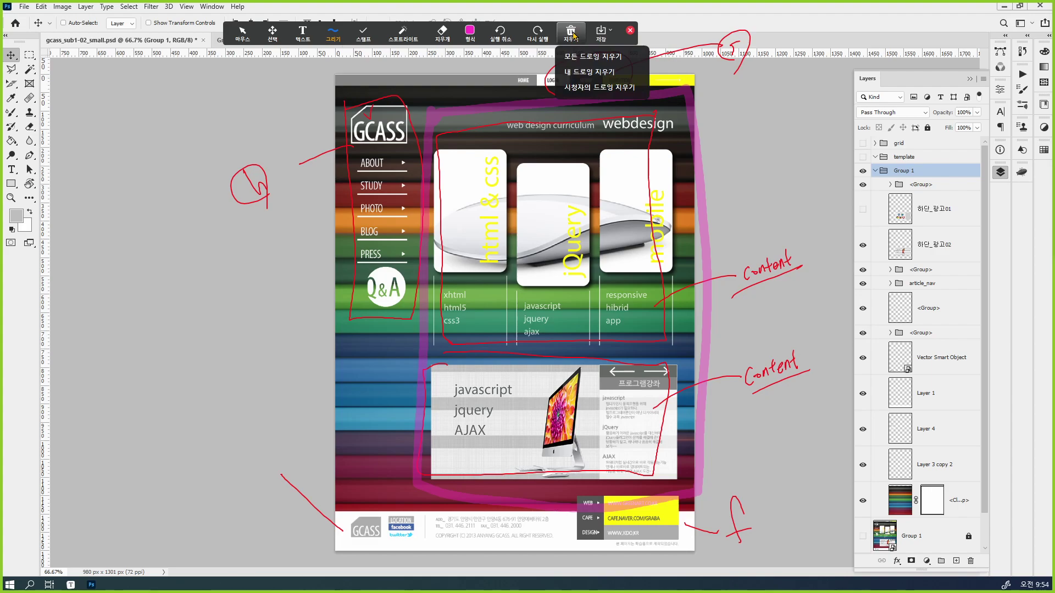
left_click(601, 32)
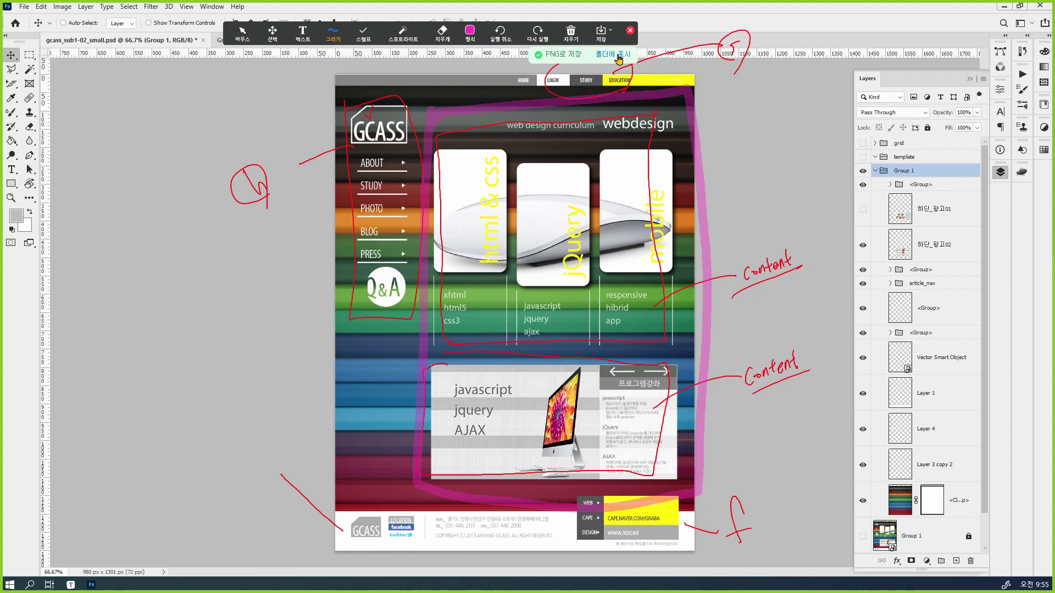
left_click(631, 31)
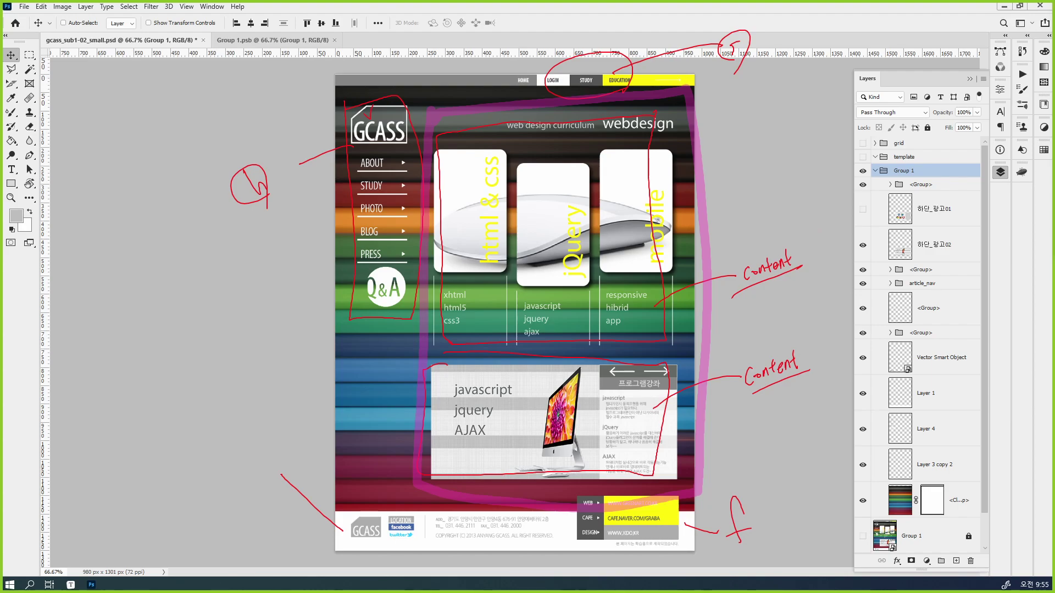
Create a new layer group named headBox and place it inside the template group.
left_click(904, 157)
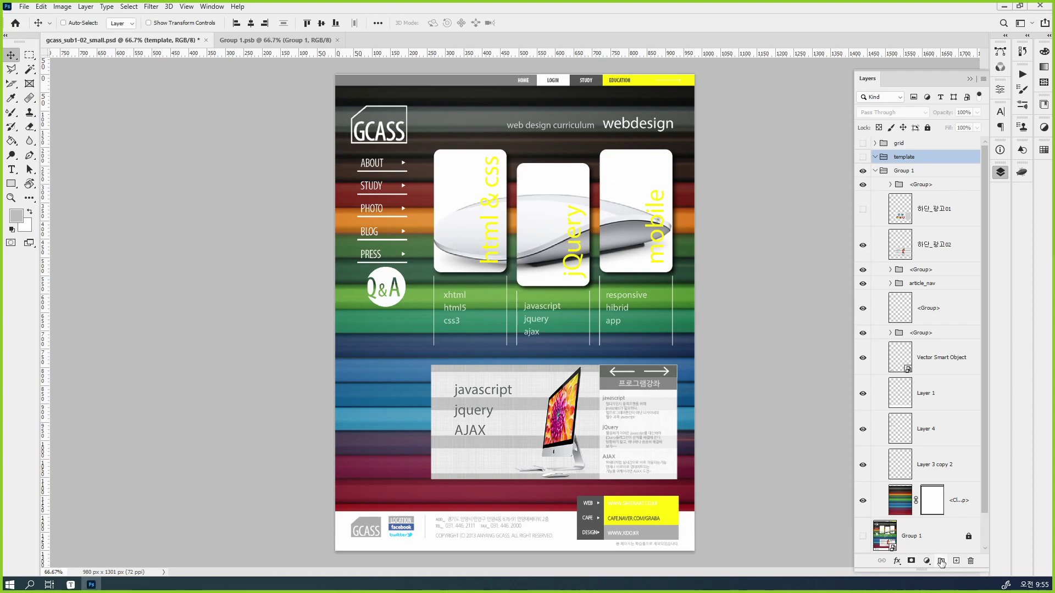
left_click(941, 561)
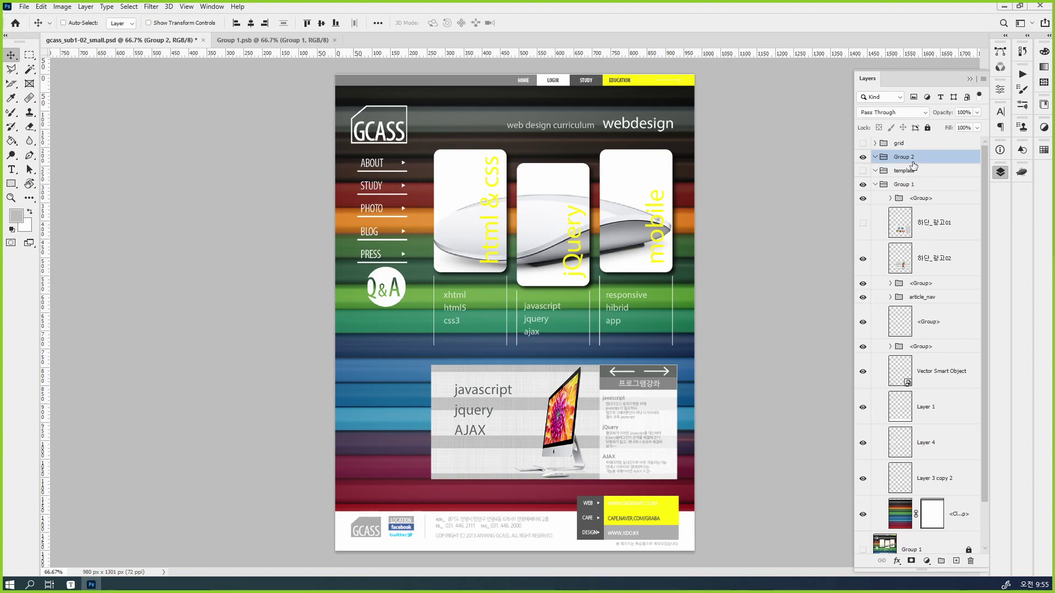
double_click(904, 157)
type("headBox")
key("Return")
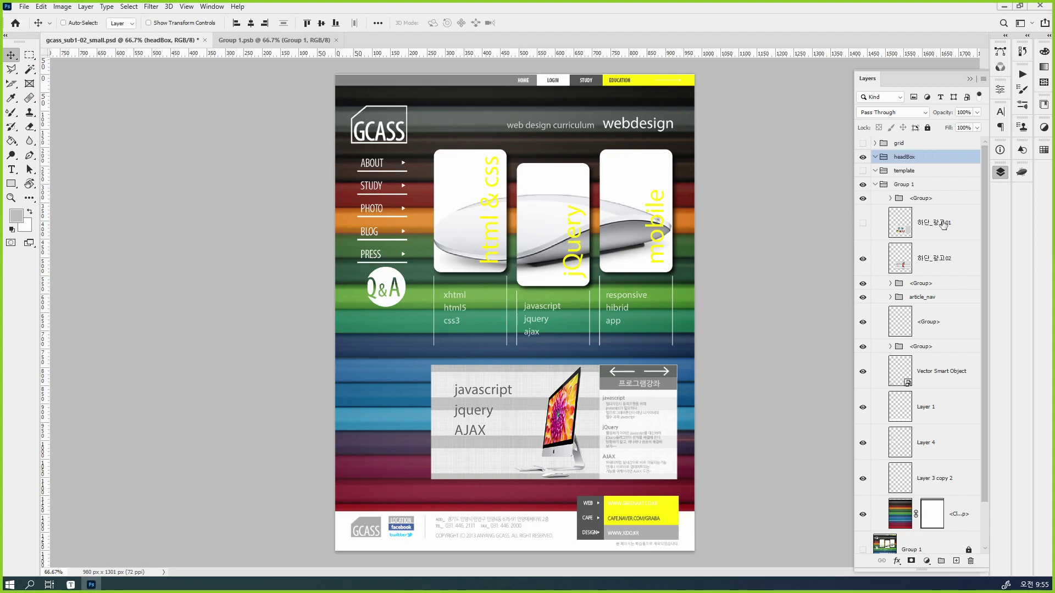
left_click_drag(897, 161, 910, 171)
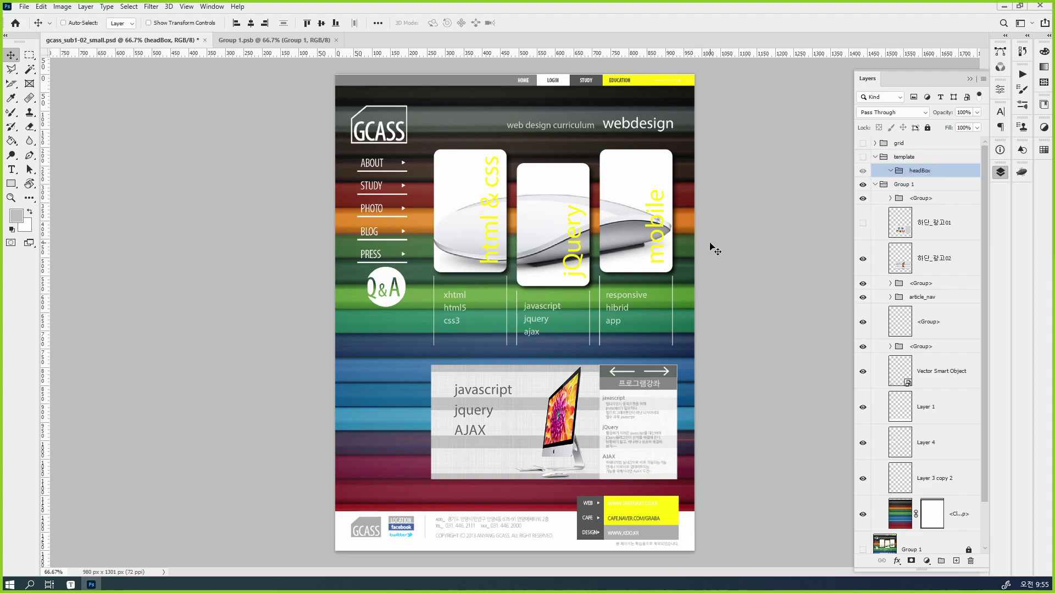
scroll(405, 126, "up", 3)
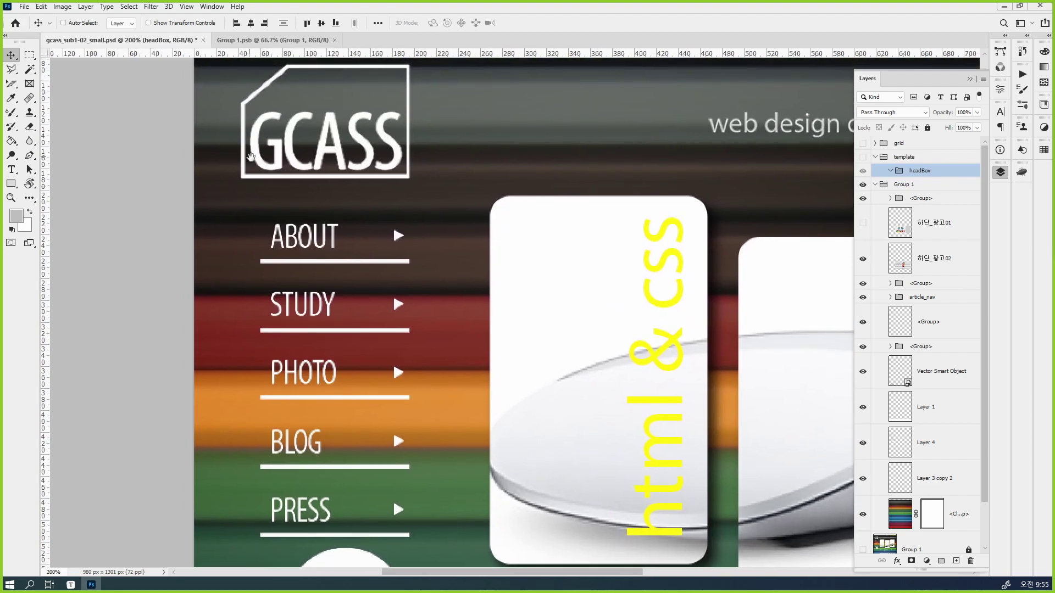
Rename the GCASS logo layer as gcass_title, move it into the headBox group and make the template group visible.
left_click(249, 156, "ctrl")
left_click(863, 479)
left_click(863, 479)
left_click(863, 479)
left_click(862, 479)
scroll(921, 439, "down", 2)
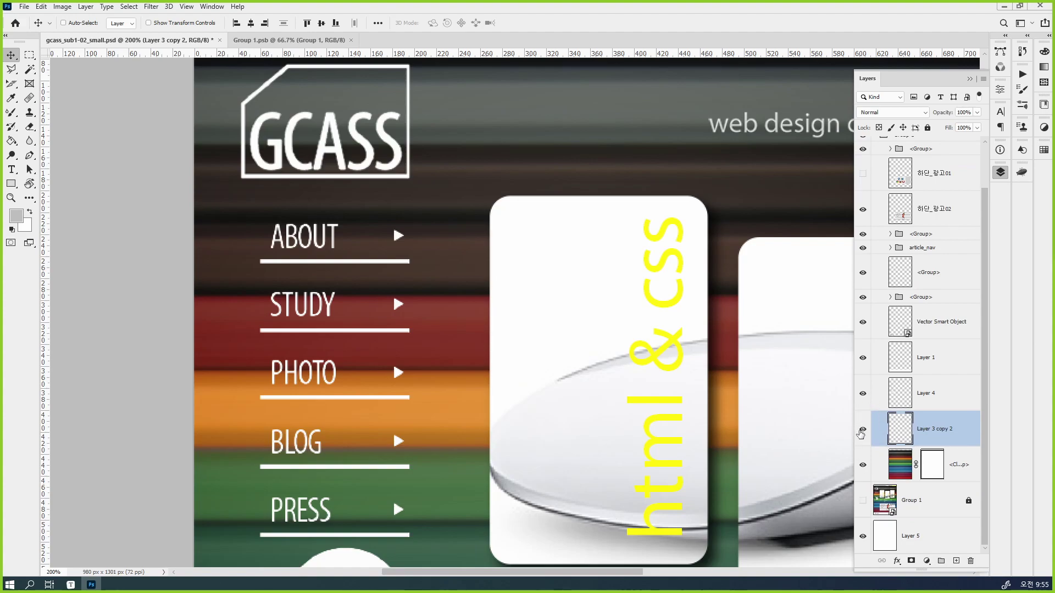
double_click(925, 428)
type("LO")
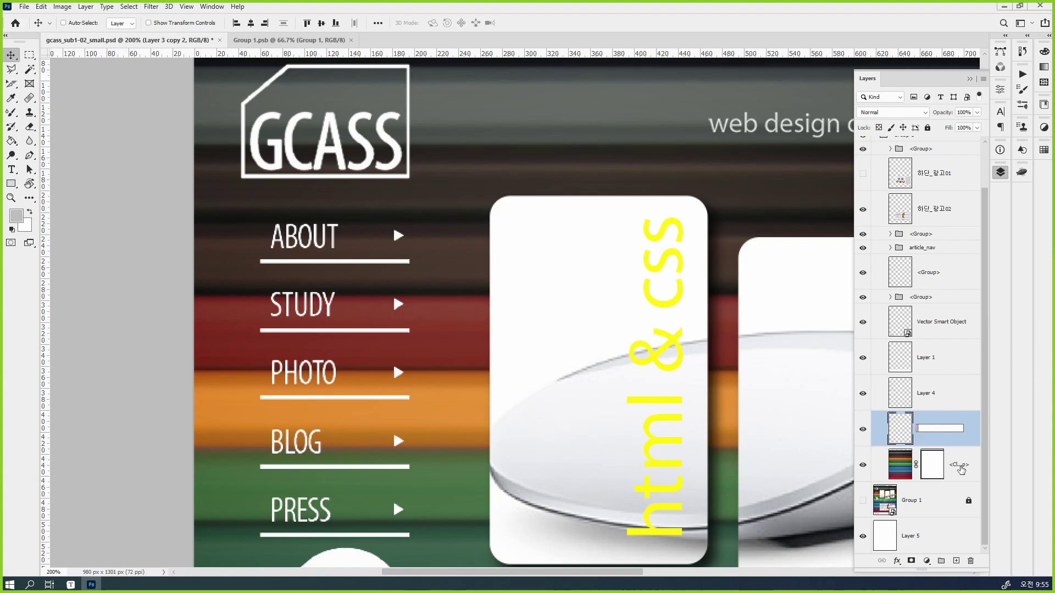
type("gcass_title")
key("Return")
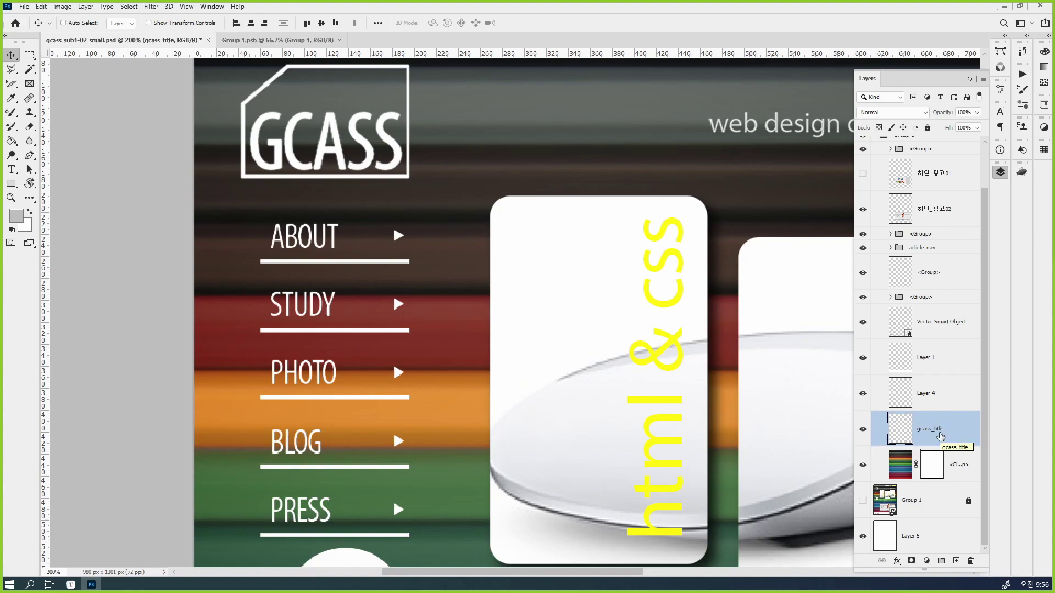
left_click_drag(941, 438, 917, 172)
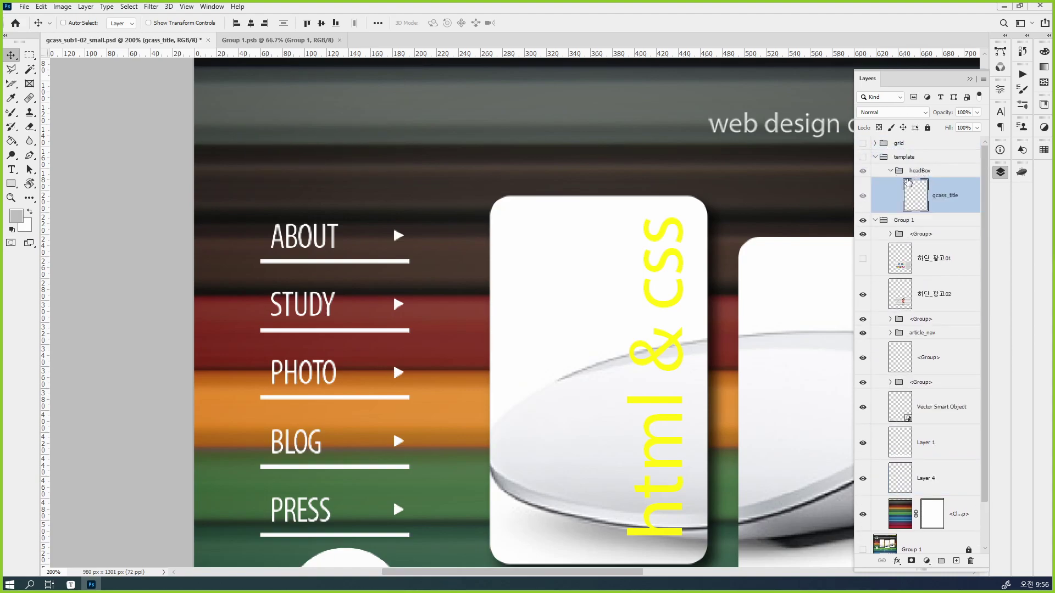
left_click(863, 158)
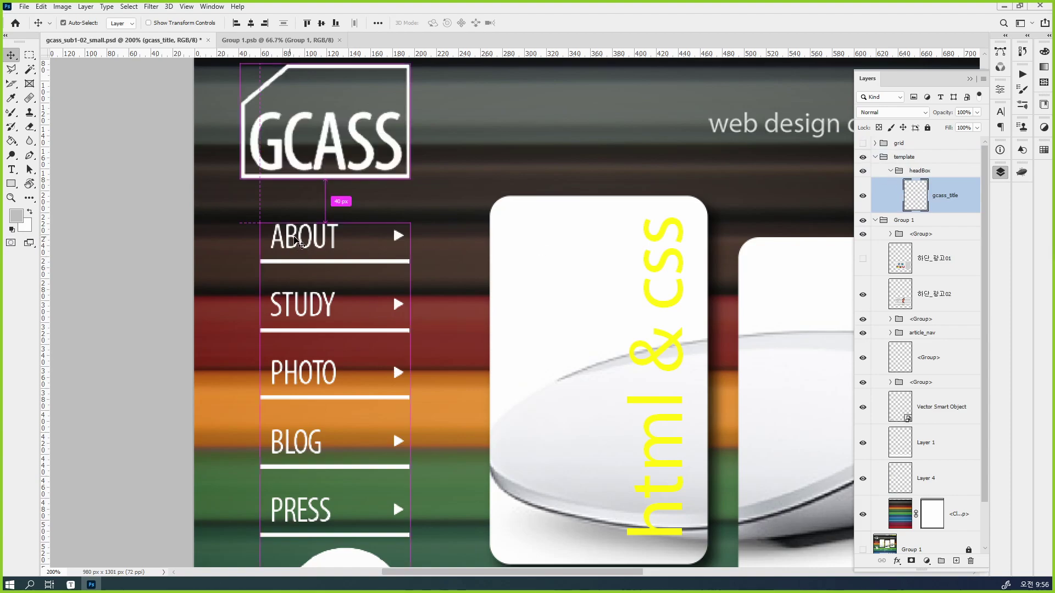
Select the layer of the ABOUT to PRESS menu and hide and show it to check which elements it holds.
left_click(300, 241, "ctrl")
left_click(863, 479)
left_click(863, 479)
left_click(863, 478)
left_click(866, 483)
left_click_drag(432, 408, 442, 292)
left_click(866, 481)
left_click(867, 482)
left_click(867, 481)
left_click(866, 482)
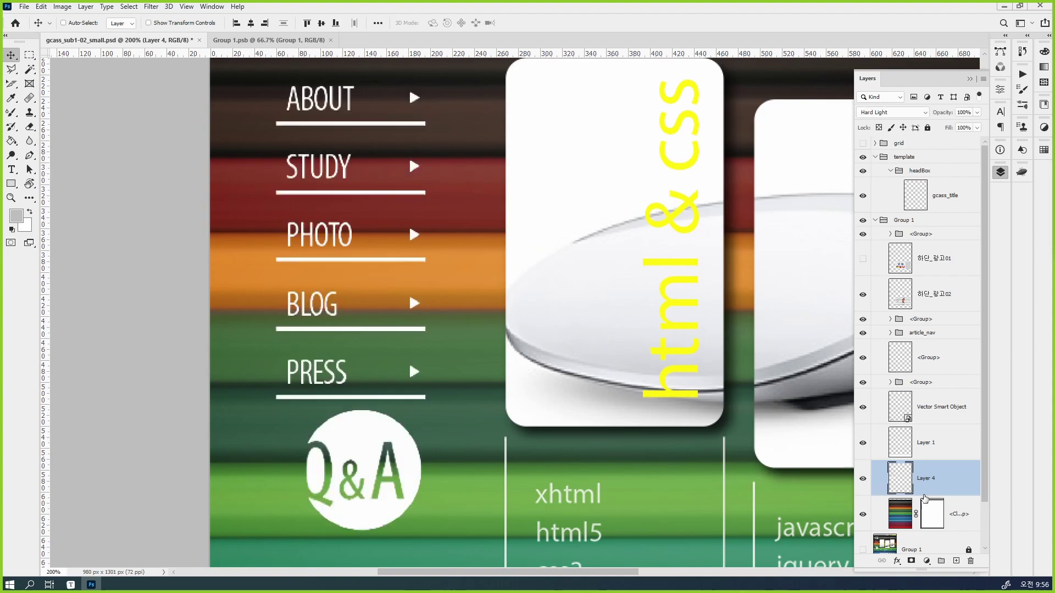
Rename the side menu layer as global_navigation and move it below gcass_title inside the headBox group.
double_click(932, 478)
type("na")
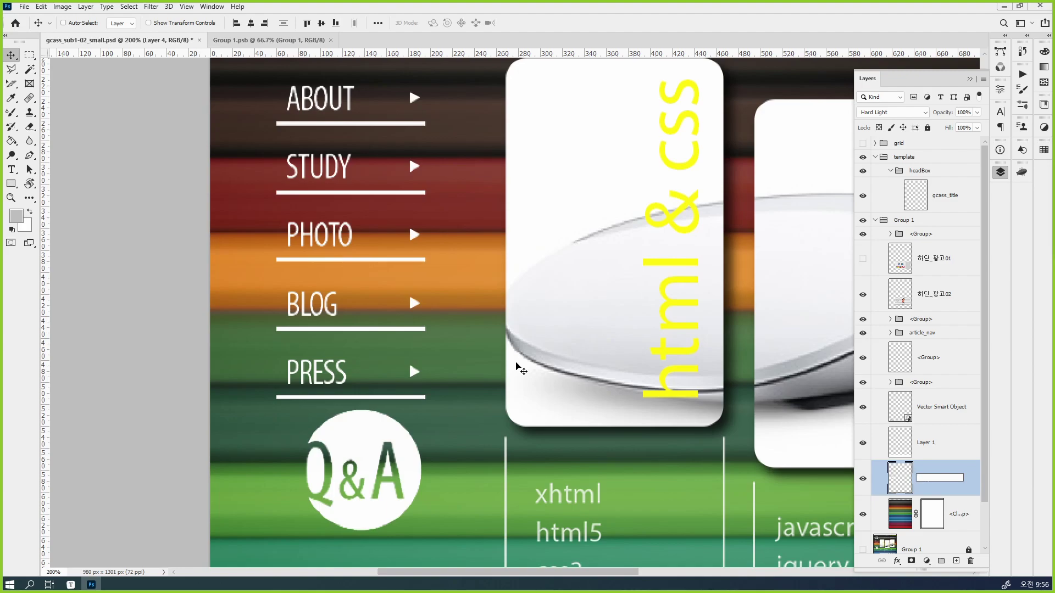
type("lobal_navigation")
key("Return")
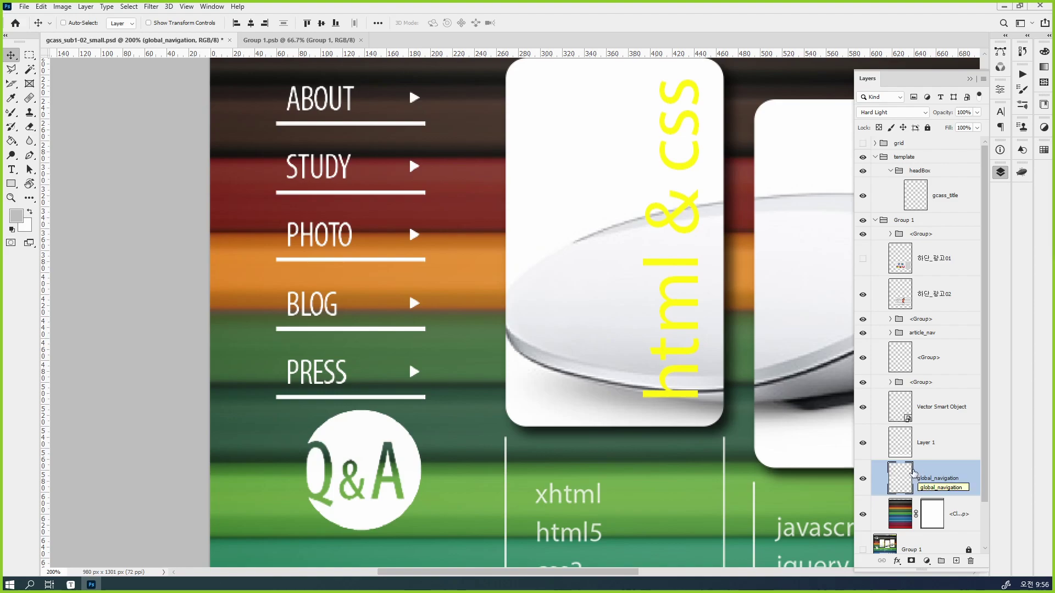
left_click_drag(904, 485, 942, 211)
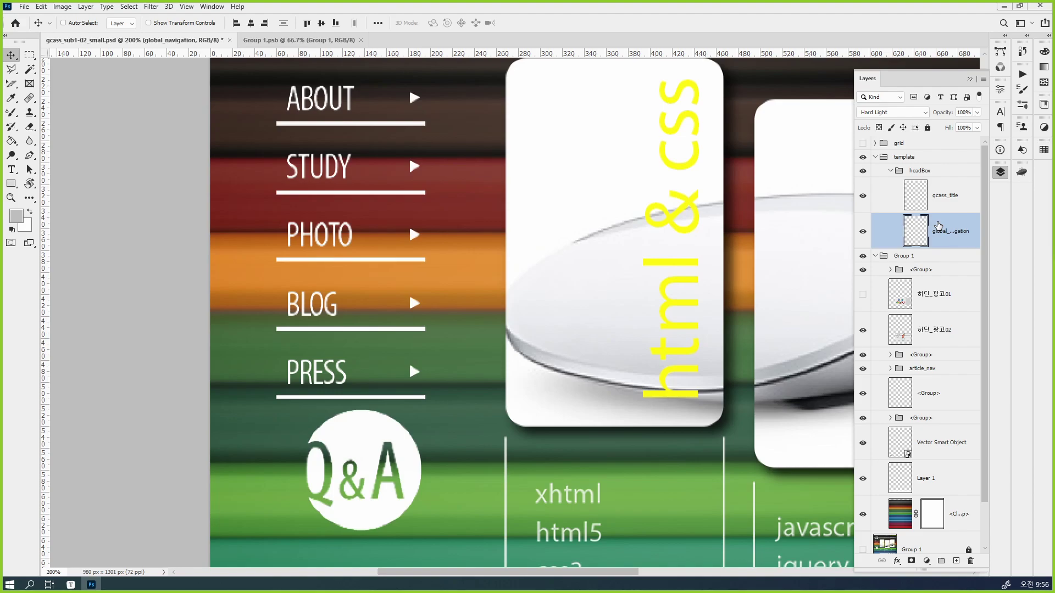
Check the global_navigation layer against the page at 100% by hiding and showing it, and collapse the headBox group.
key("ctrl+minus")
left_click_drag(819, 267, 653, 265)
left_click_drag(441, 412, 443, 420)
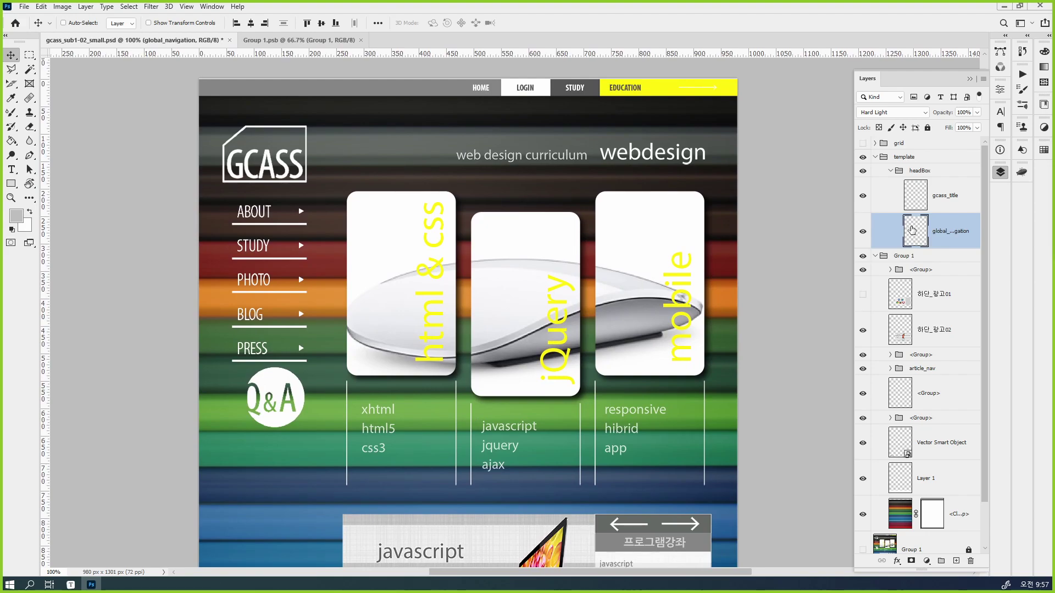
left_click(863, 232)
left_click(863, 232)
left_click(891, 175)
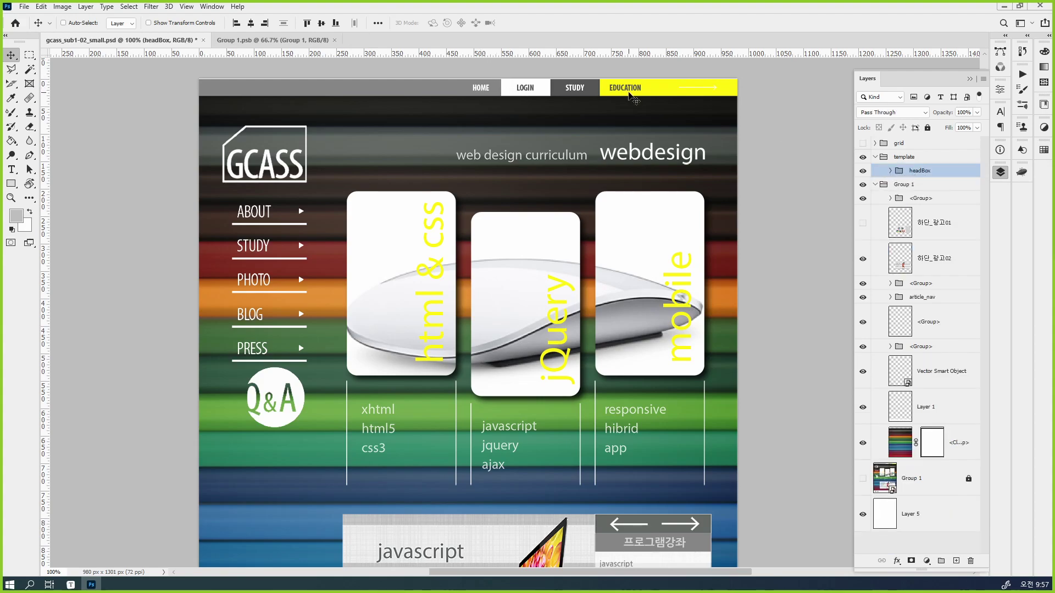
Create a new layer group named sideBox and place it below headBox in the template group.
left_click(941, 561)
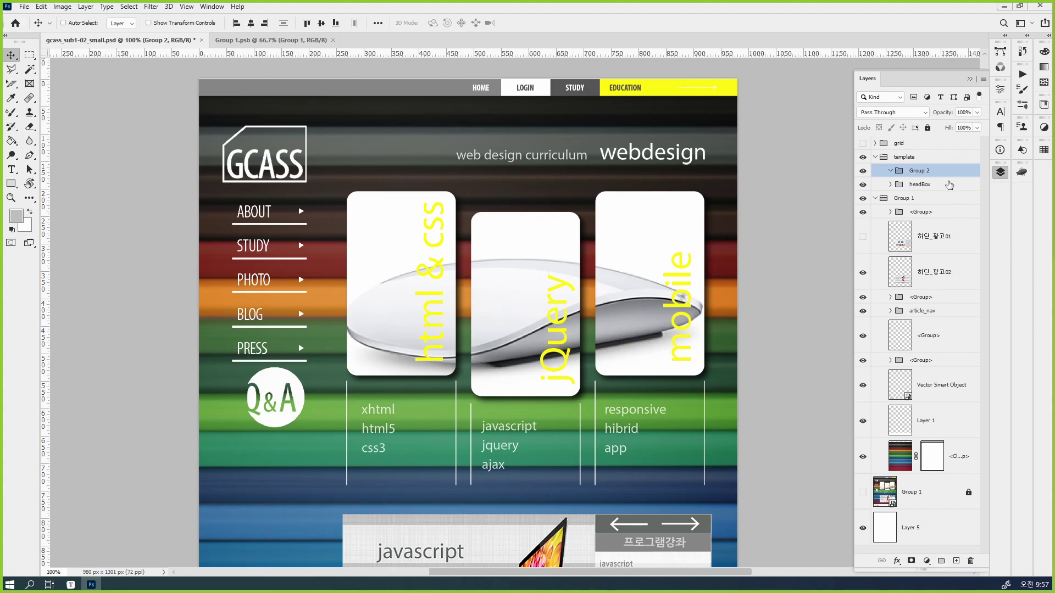
double_click(920, 171)
type("sideBox")
key("Return")
key("ctrl+bracketleft")
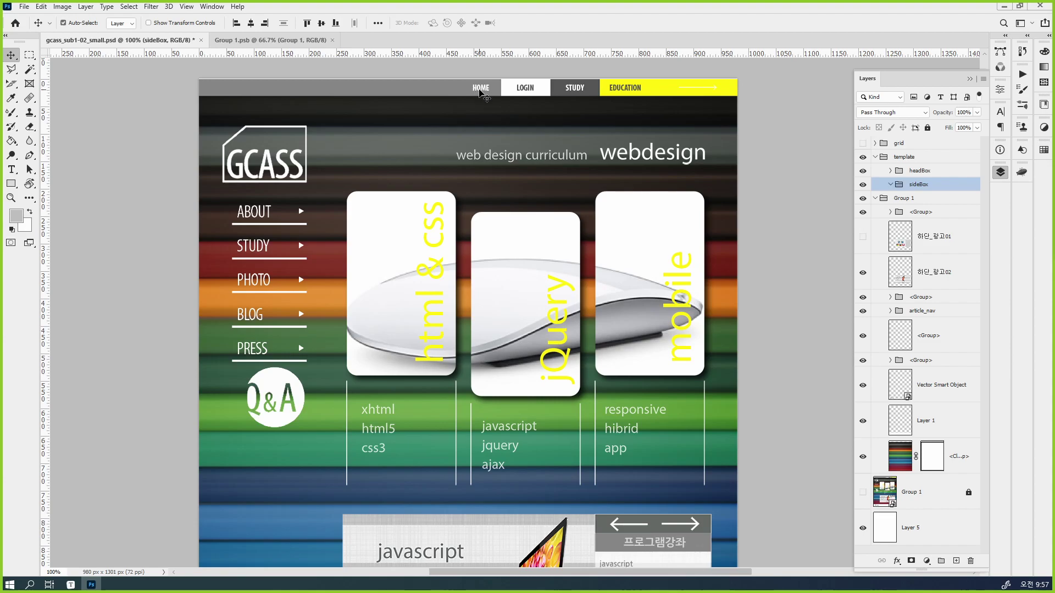
Widen the layer list and examine the top bar's home, login, study and education text layers by hiding and showing them in turn.
left_click(479, 89)
scroll(906, 371, "down", 3)
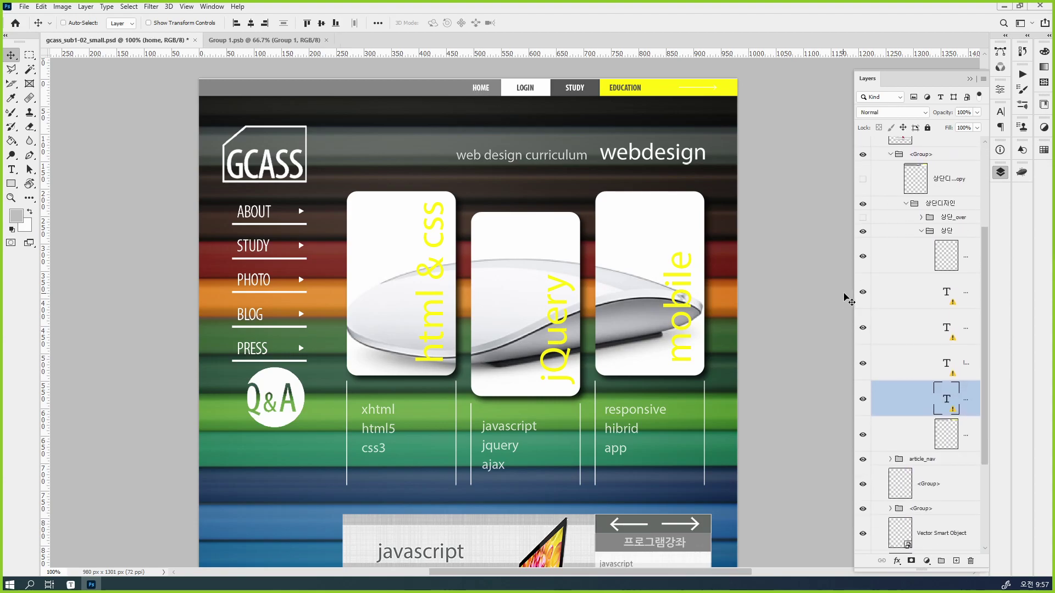
left_click_drag(855, 290, 754, 290)
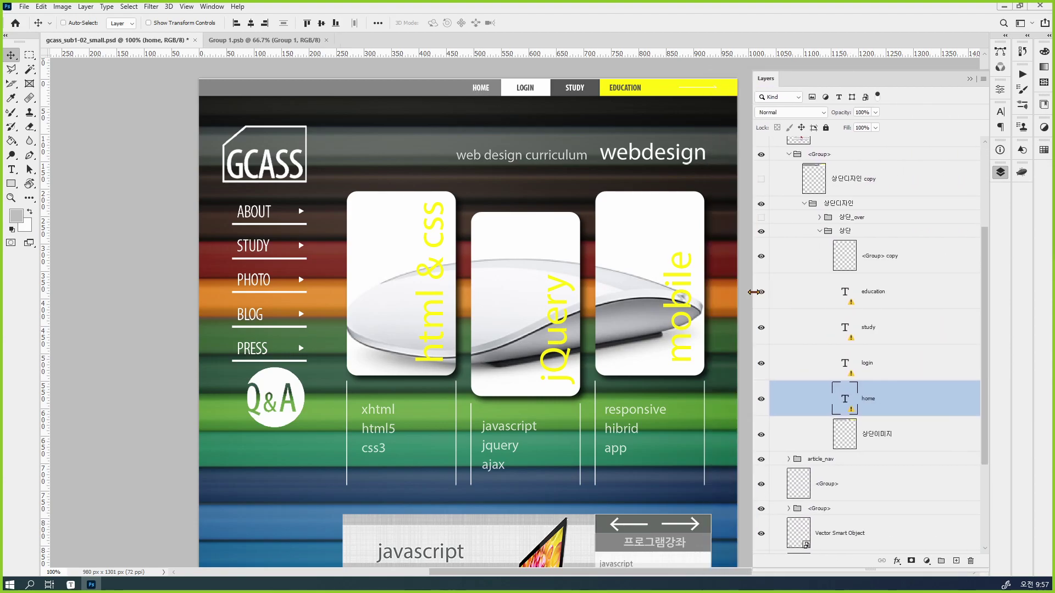
left_click(764, 400)
left_click(764, 400)
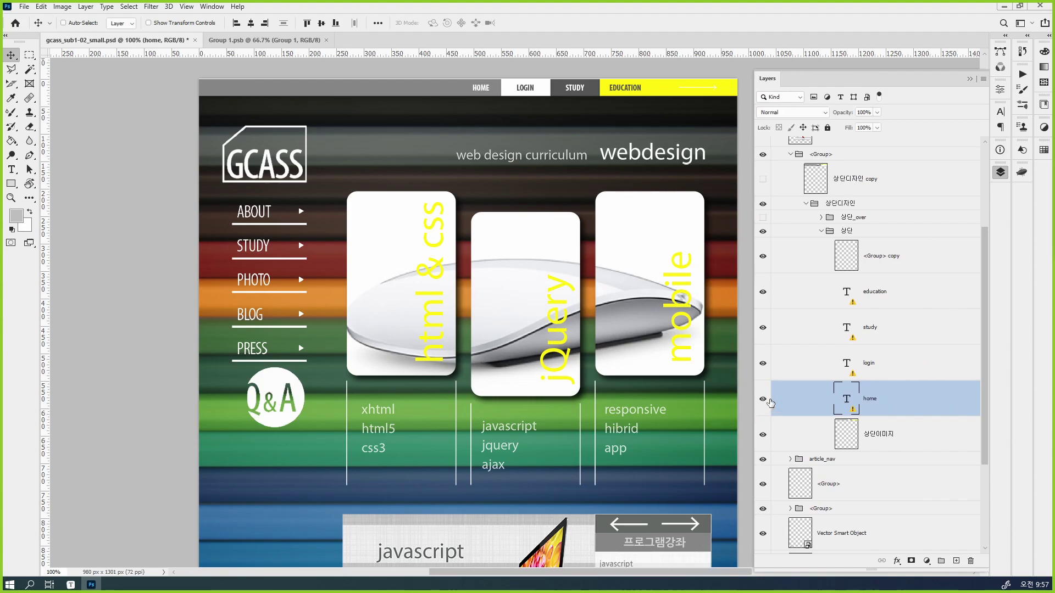
left_click(763, 363)
left_click(763, 363)
left_click(762, 328)
left_click(763, 328)
left_click(763, 292)
left_click(763, 291)
left_click(868, 294, "shift")
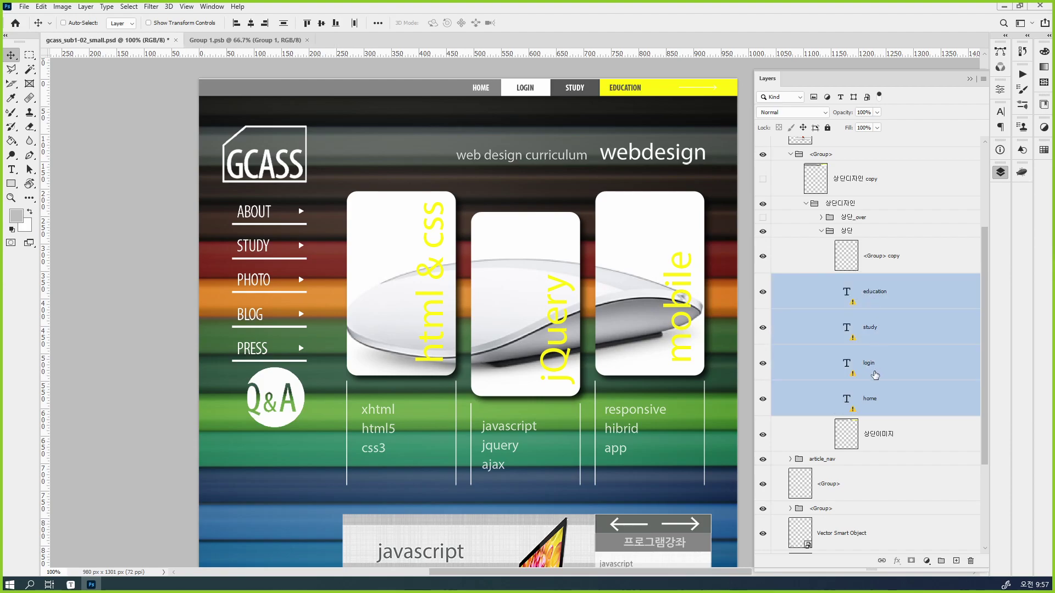
Examine the 상단이미지 layer by hiding and showing the top bar's coloured background, and leave that layer visible and selected.
left_click(763, 436)
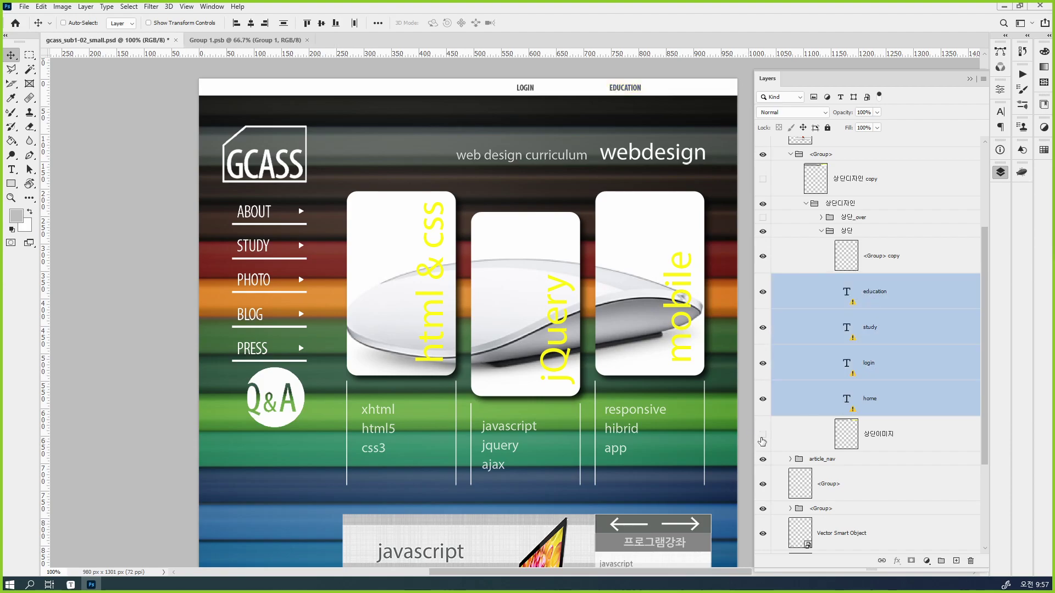
left_click(763, 436)
left_click(763, 436)
left_click(763, 435)
left_click(762, 436)
left_click(763, 439)
left_click(890, 439)
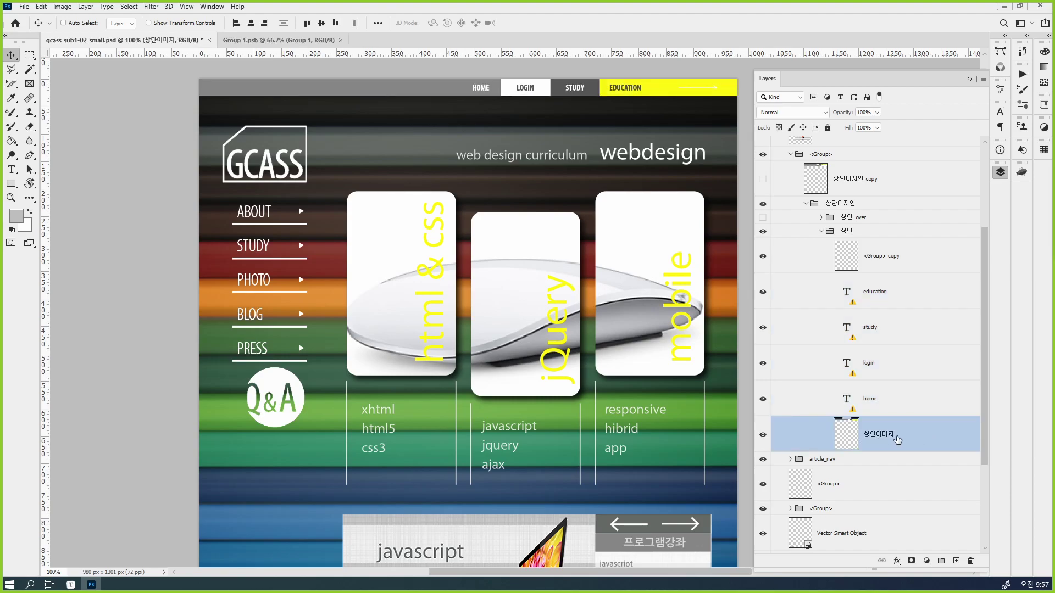
Examine what the <Group> copy layer contributes to the top bar by repeatedly hiding and showing it.
left_click(901, 264)
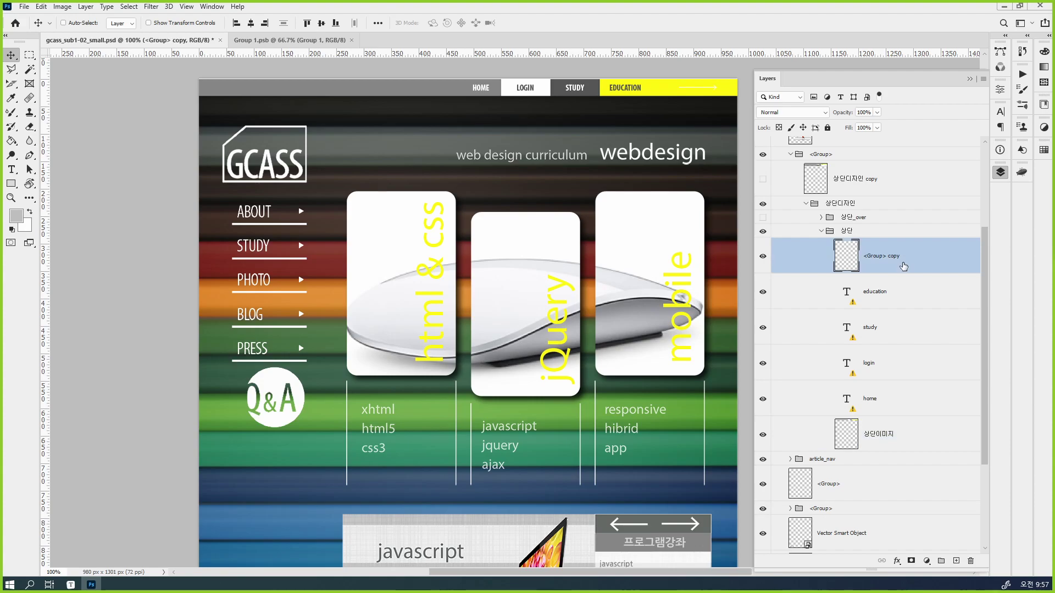
left_click(763, 257)
left_click(763, 258)
left_click(762, 257)
left_click(763, 257)
left_click(762, 257)
left_click(762, 258)
left_click(763, 258)
left_click(762, 258)
left_click(763, 258)
left_click(762, 259)
left_click(763, 258)
Move the <Group> copy layer directly above 상단이미지 and rename it arrow.
left_click_drag(916, 263, 946, 441)
left_click_drag(946, 442, 899, 405)
double_click(886, 405)
type("arrow")
key("Return")
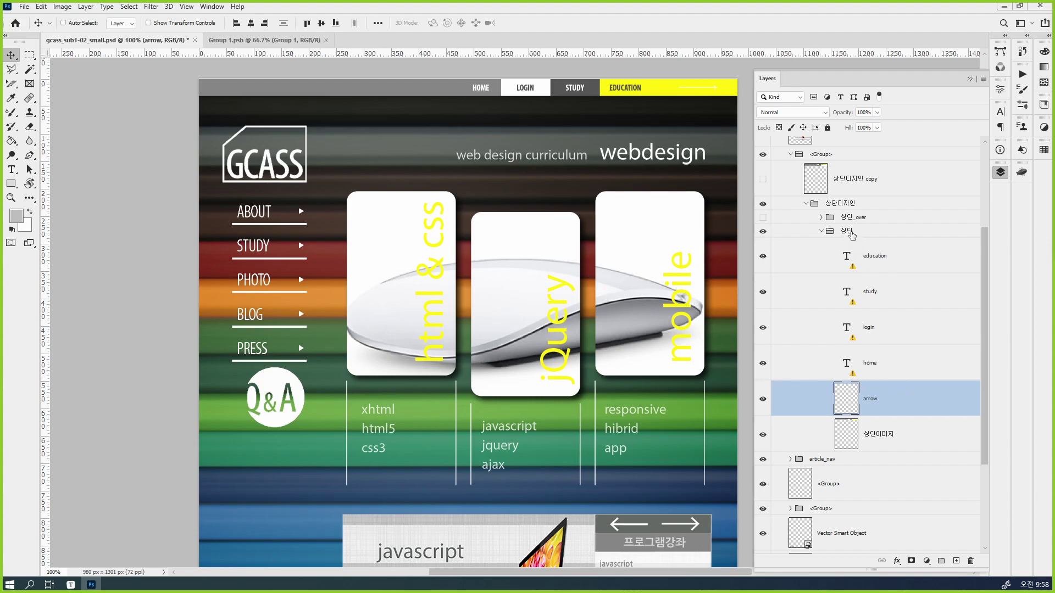
Compare the top bar's normal and hover designs by repeatedly showing and hiding the 상단_over group, leaving it hidden.
left_click(851, 233)
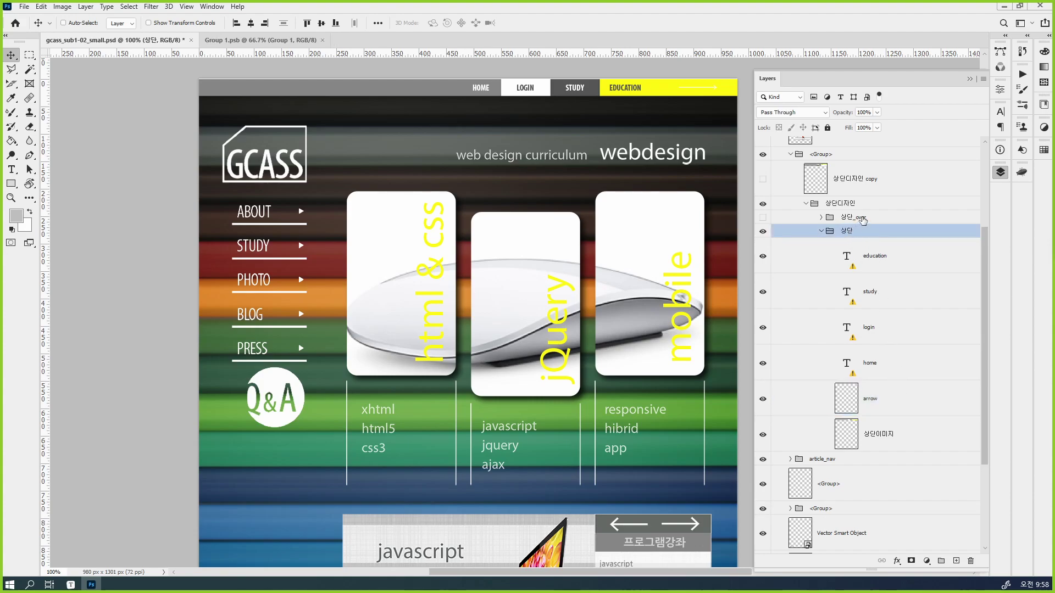
left_click(861, 219)
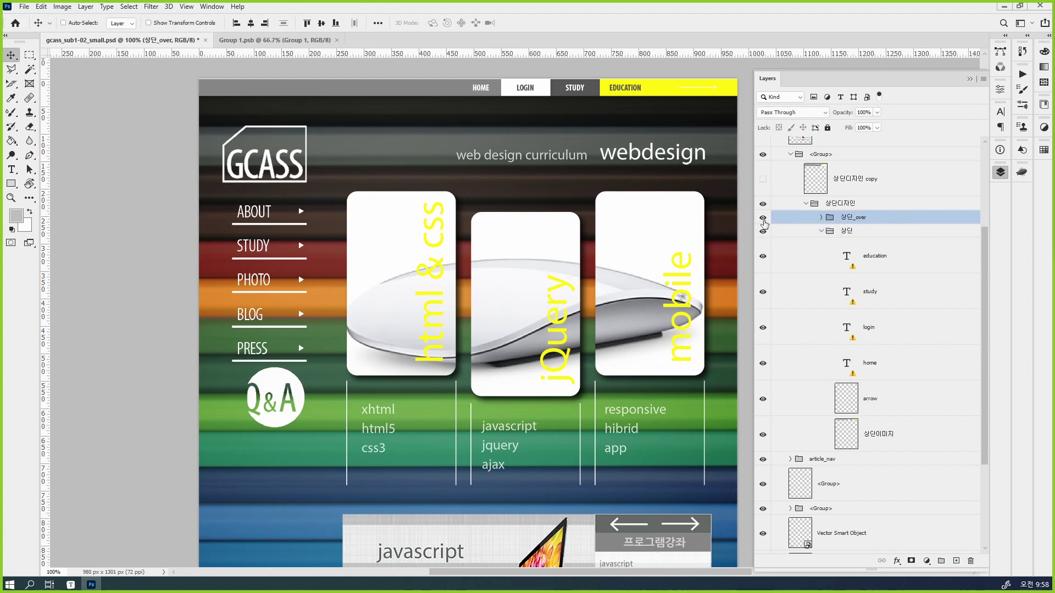
left_click(763, 219)
left_click(764, 223)
left_click(764, 223)
left_click(764, 220)
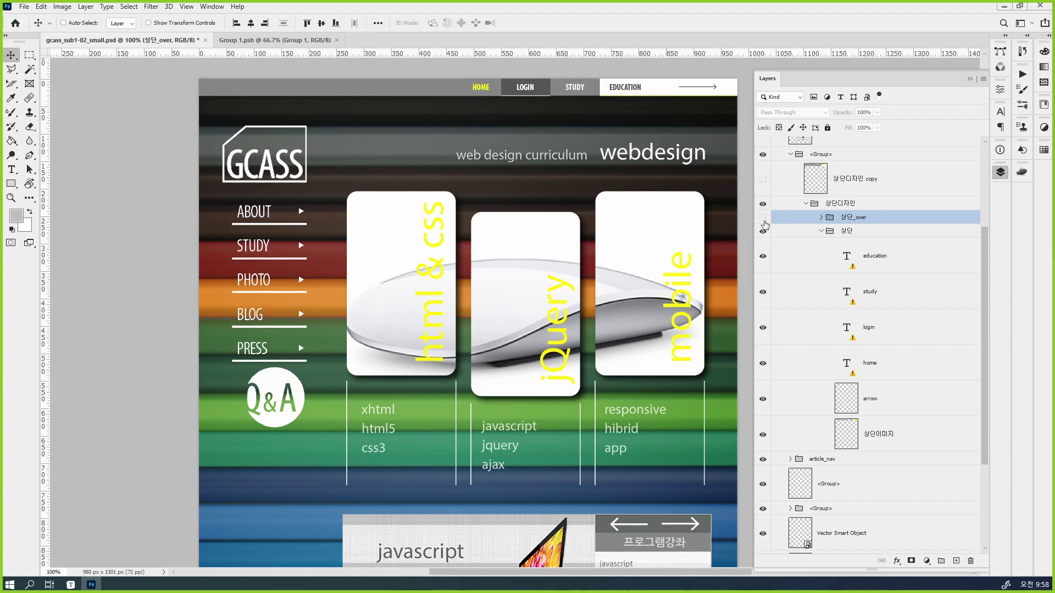
left_click(764, 220)
left_click(764, 220)
left_click(764, 219)
left_click(763, 220)
left_click(763, 219)
left_click(763, 218)
left_click(763, 218)
left_click(763, 218)
left_click(763, 219)
left_click(763, 219)
left_click(763, 218)
left_click(764, 219)
left_click(764, 220)
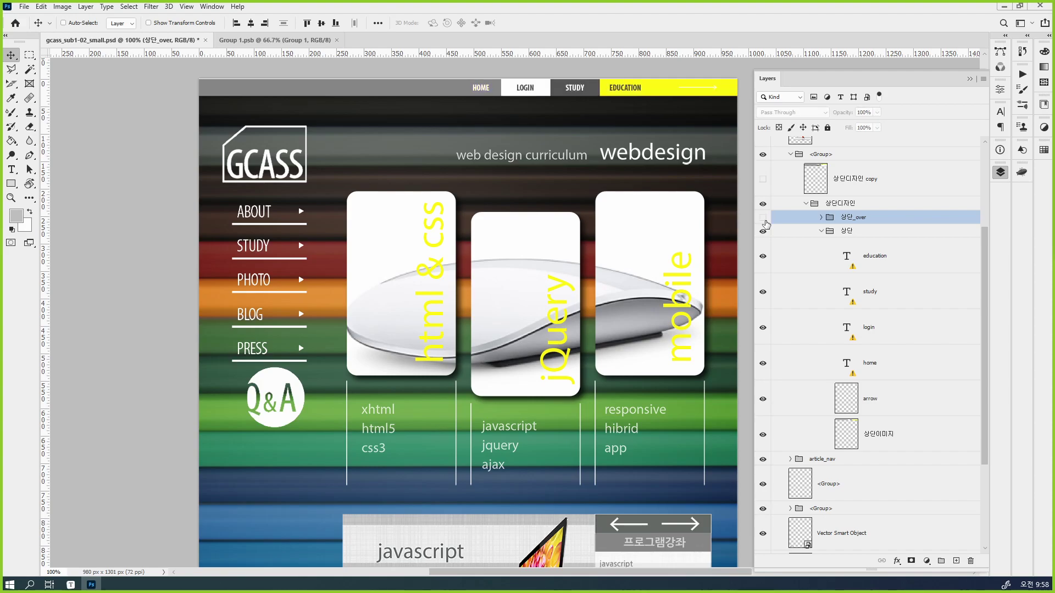
Inspect the contents of the 상단_over group, collapse it again and review the parent 상단디자인 group.
left_click(822, 217)
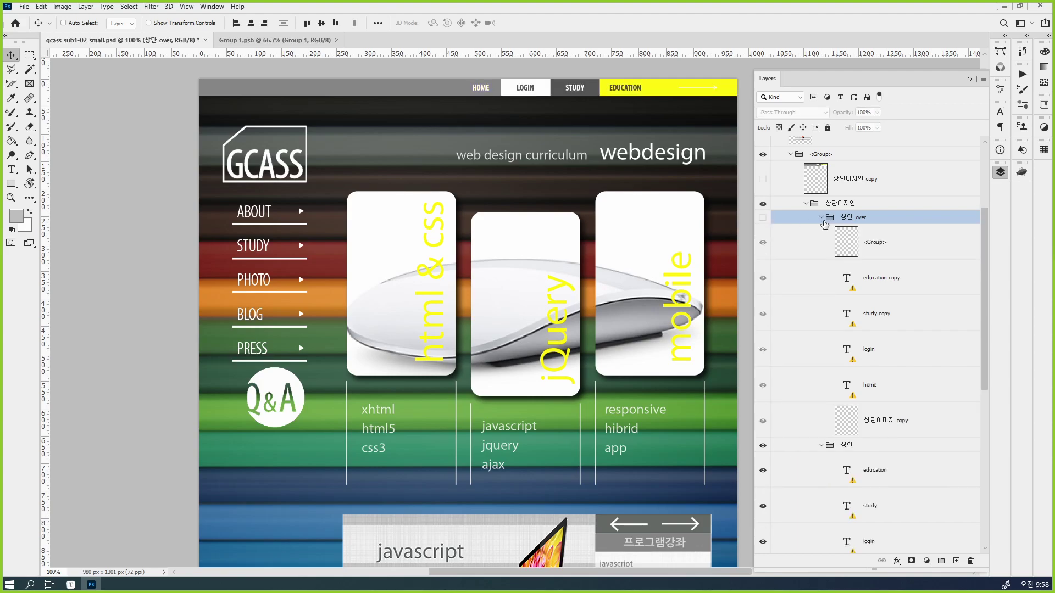
left_click(822, 218)
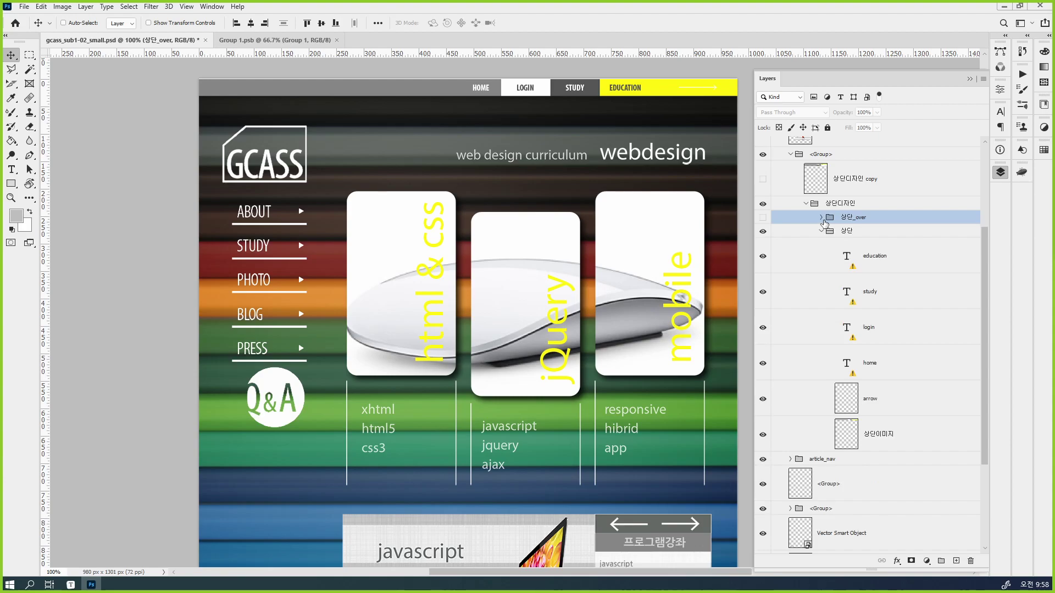
left_click(849, 235)
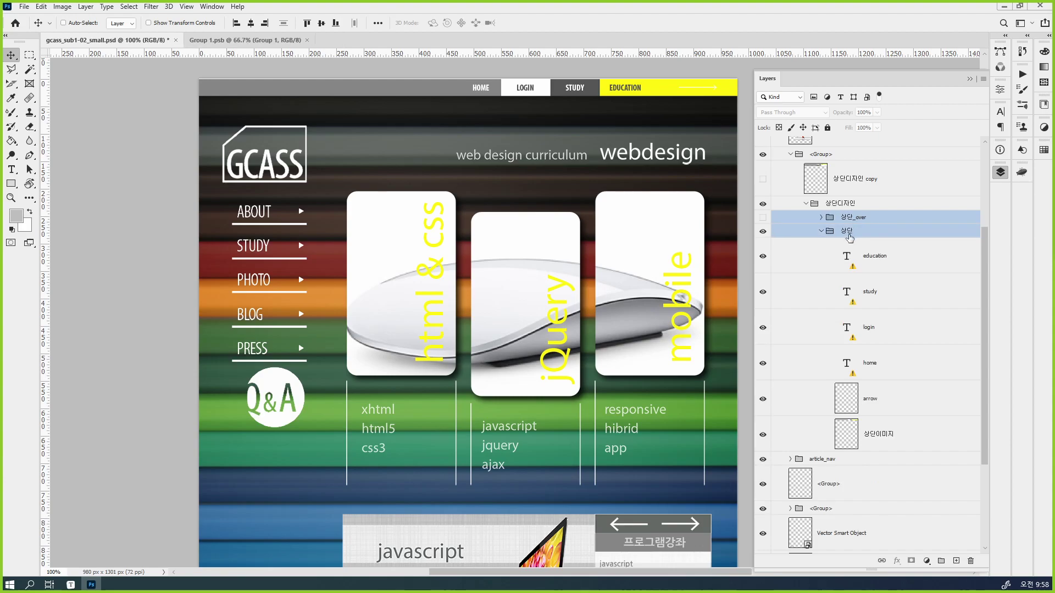
left_click(831, 204)
scroll(869, 275, "up", 5)
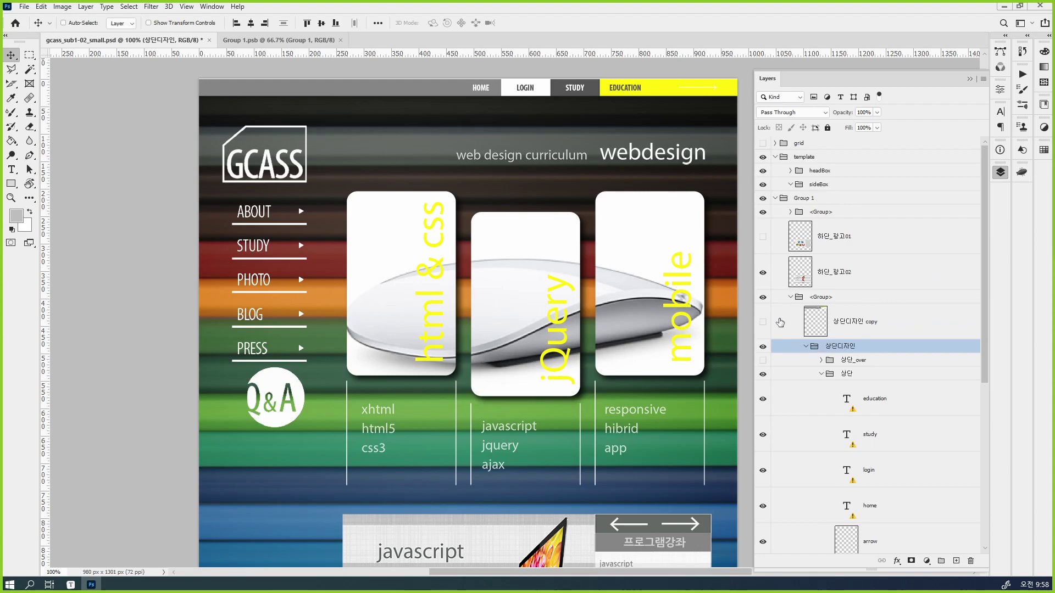
scroll(855, 335, "down", 2)
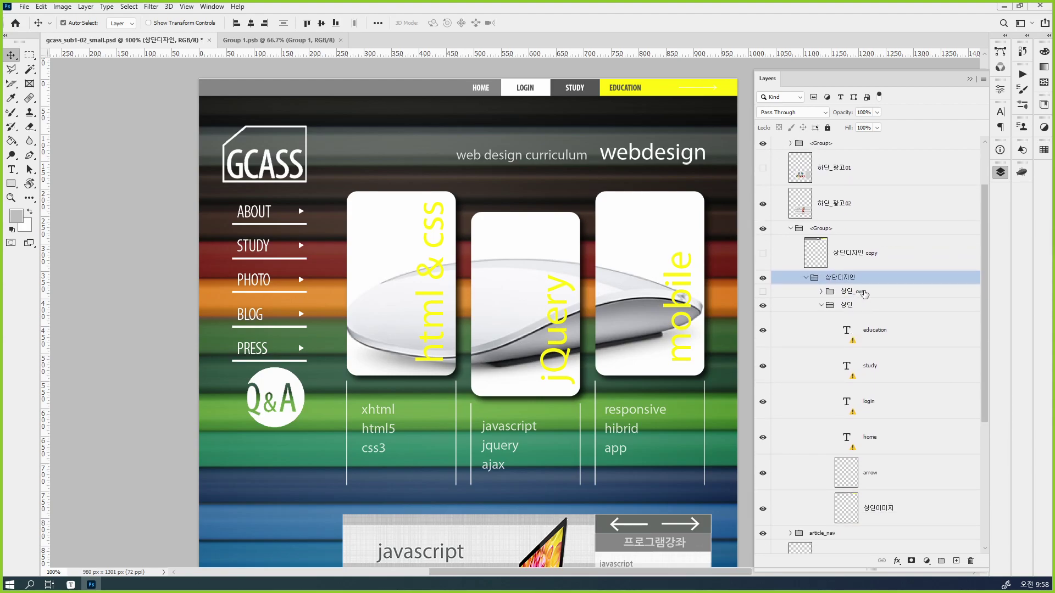
Hide and collapse the 상단디자인 group, and examine the 상단디자인 copy layer by repeatedly showing and hiding it.
left_click(838, 255)
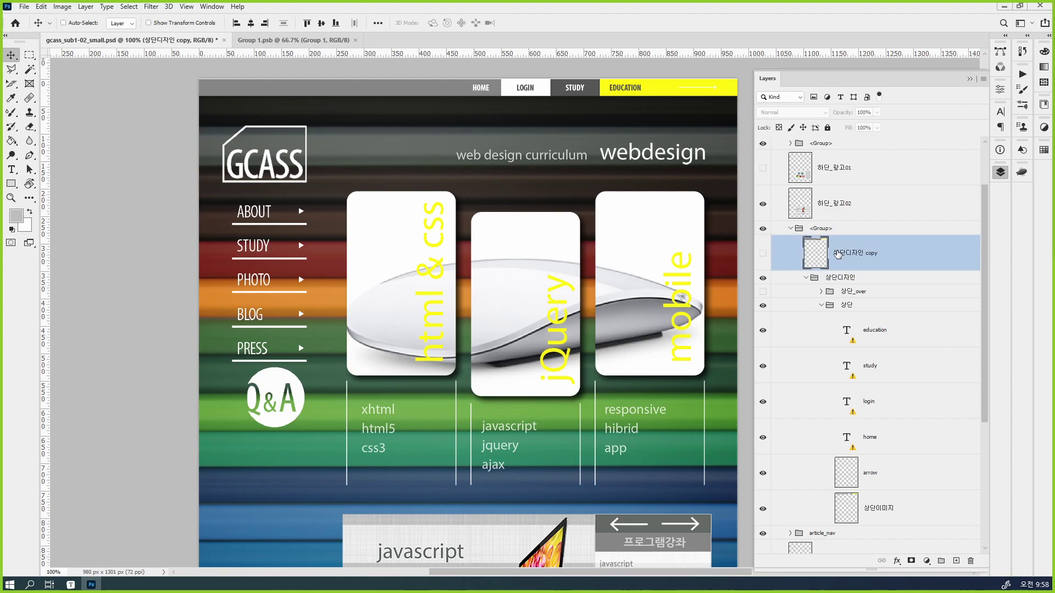
left_click(762, 278)
left_click(808, 278)
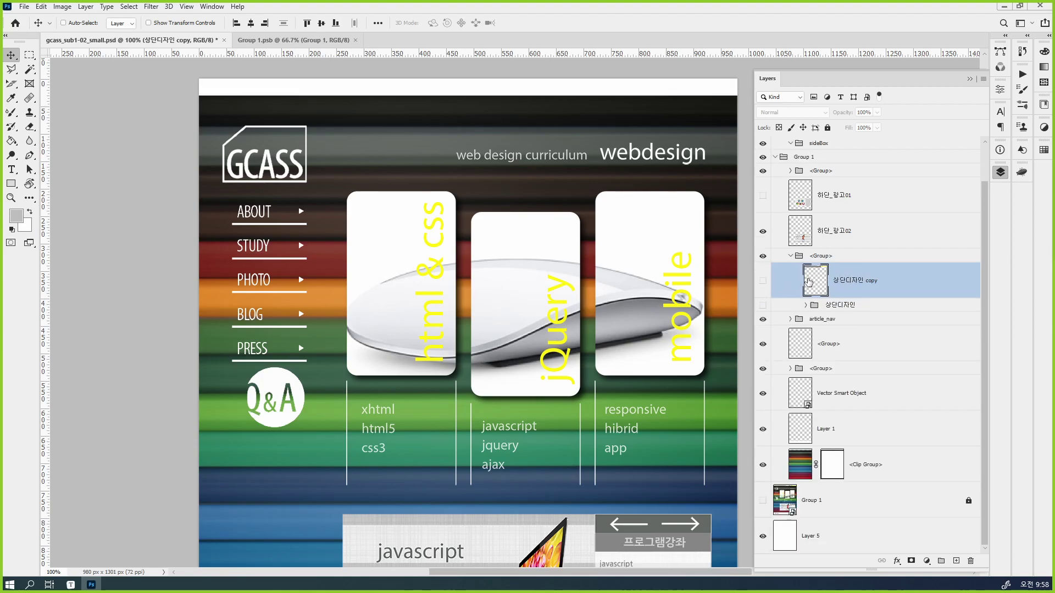
left_click(763, 282)
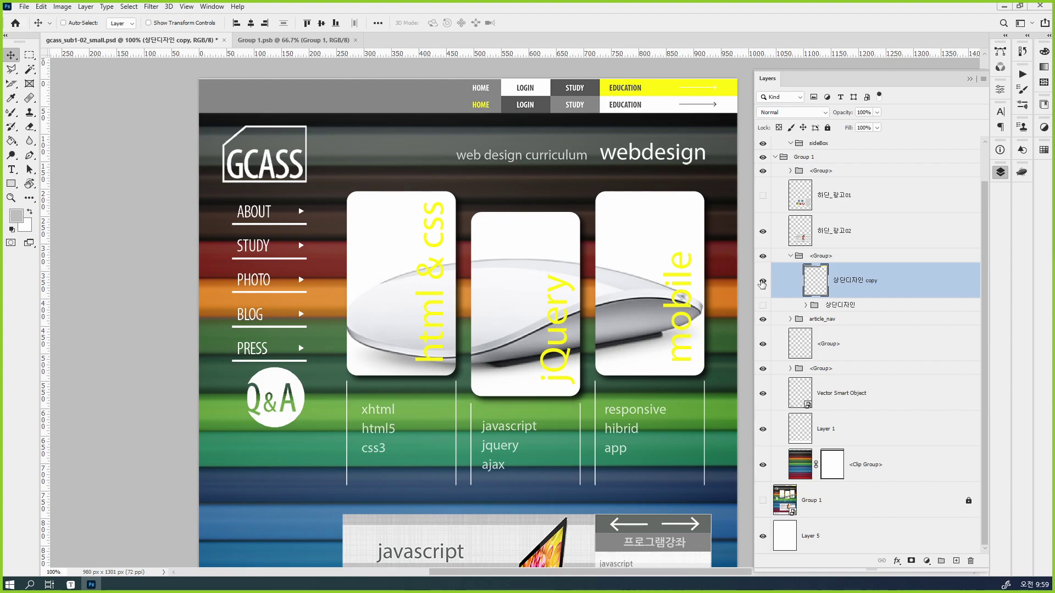
left_click(762, 283)
left_click(762, 282)
left_click(763, 283)
left_click(763, 283)
left_click(762, 283)
left_click(763, 283)
left_click(762, 283)
Select the top bar's parent <Group> and make both the 상단디자인 copy layer and the 상단디자인 group visible.
left_click(826, 258)
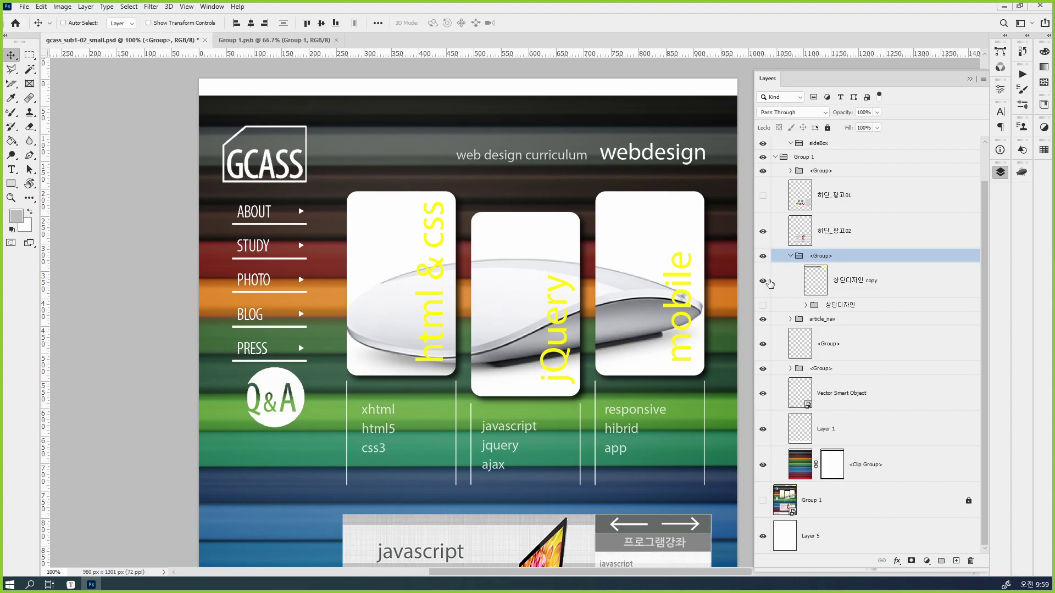
left_click_drag(763, 281, 762, 305)
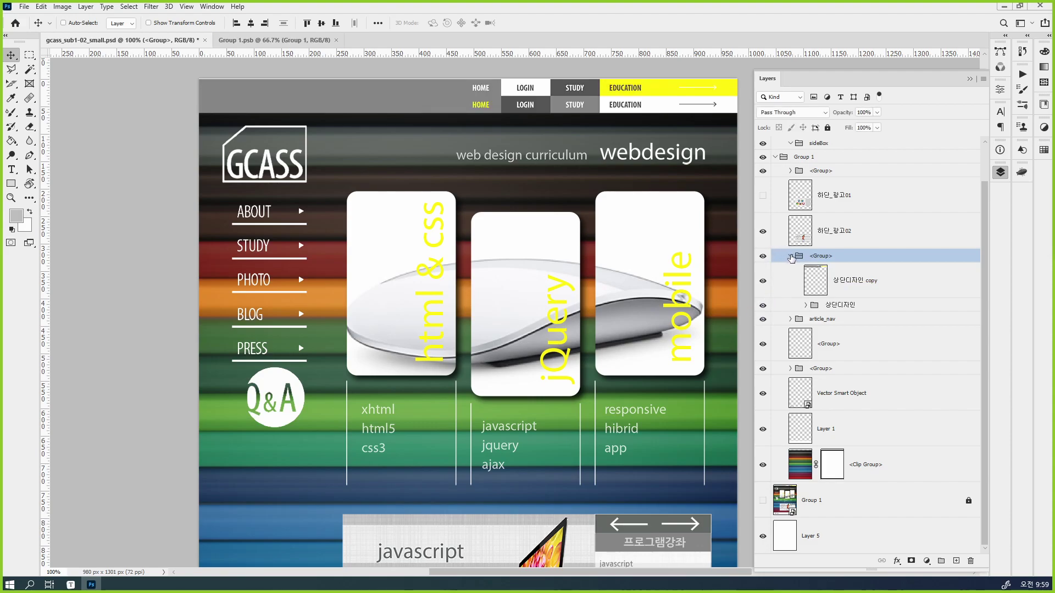
Collapse the top bar's <Group> in Group 1 and check what it covers by repeatedly hiding and showing it.
left_click(791, 256)
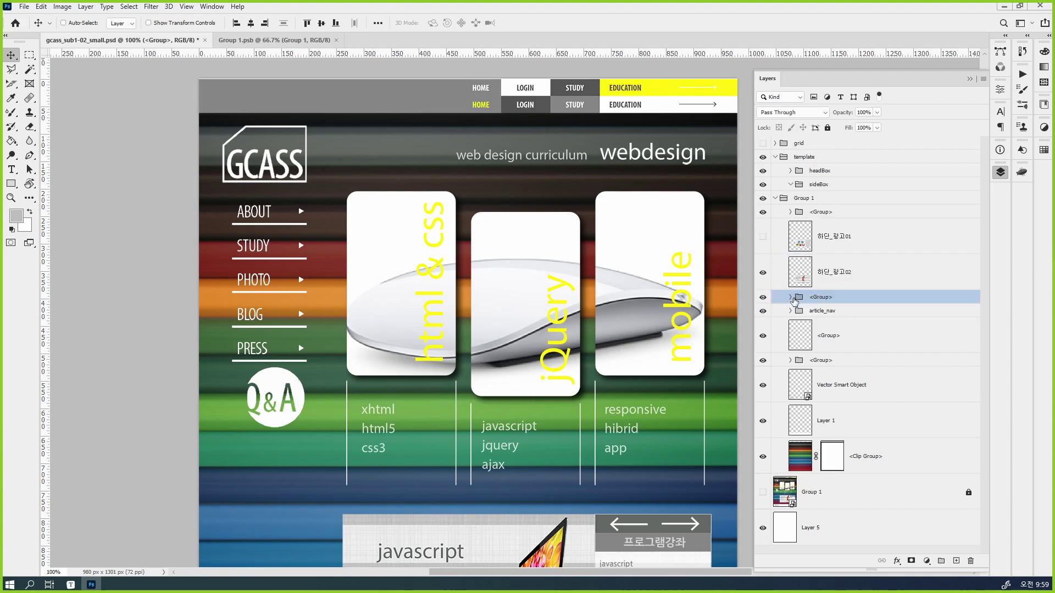
left_click(763, 297)
left_click(763, 297)
left_click(763, 297)
left_click(762, 297)
left_click(763, 297)
left_click(762, 297)
left_click(762, 297)
left_click(763, 297)
left_click(763, 297)
left_click(763, 297)
Move the top bar's <Group> into the sideBox group and give it a gray colour label.
left_click_drag(805, 297, 835, 186)
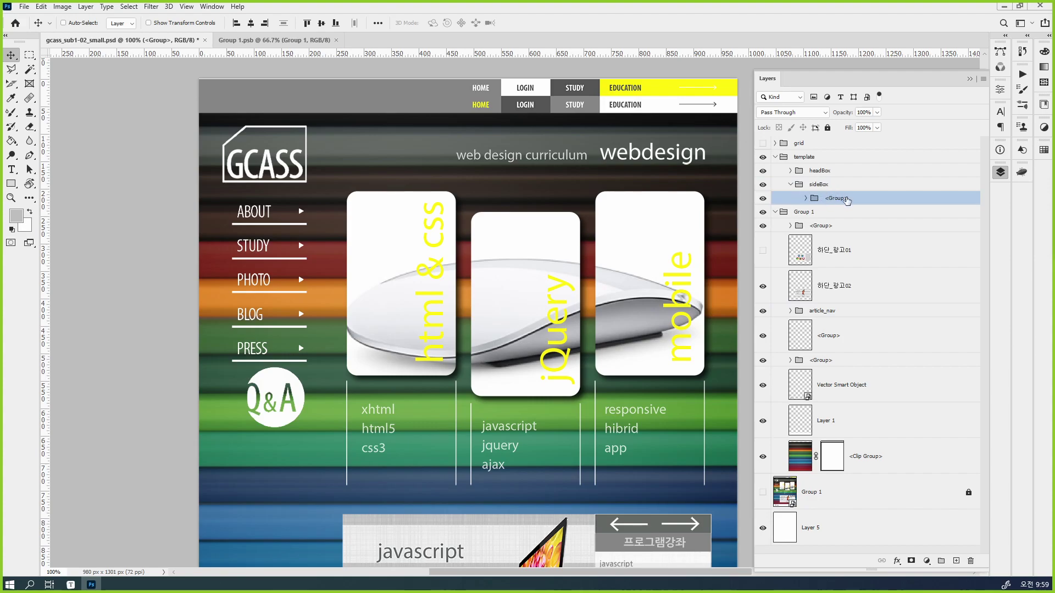
right_click(882, 200)
left_click(901, 570)
Collapse the remaining Group 1 and save the document under its existing name.
left_click(775, 213)
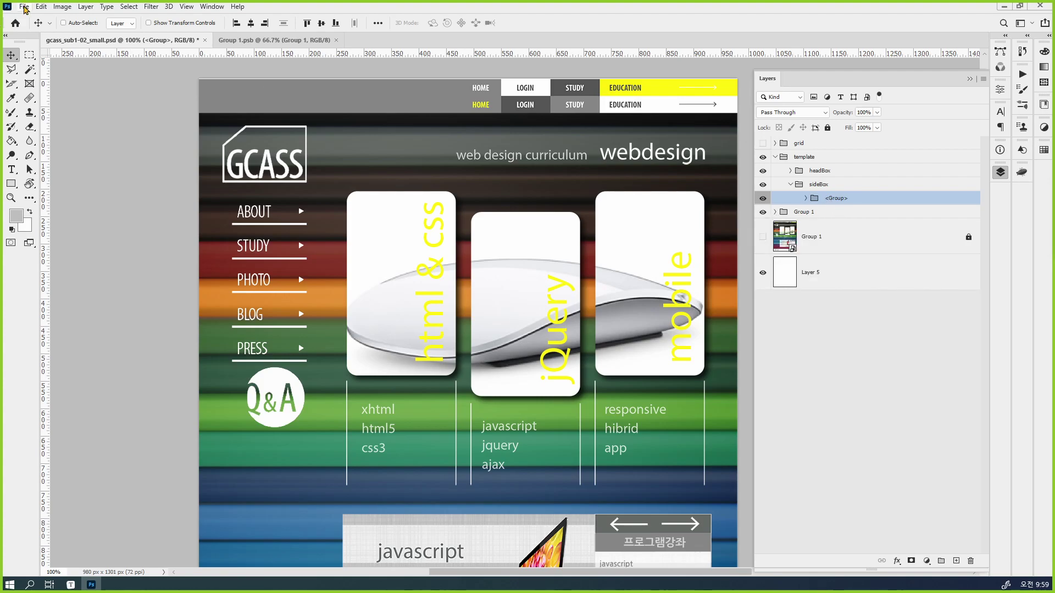
left_click(24, 7)
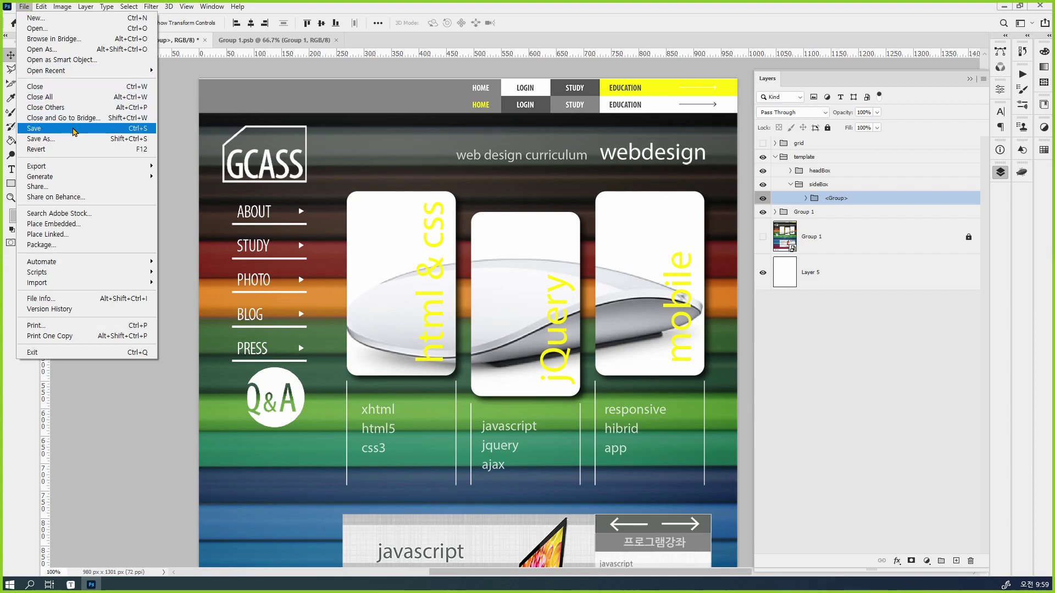
left_click(74, 129)
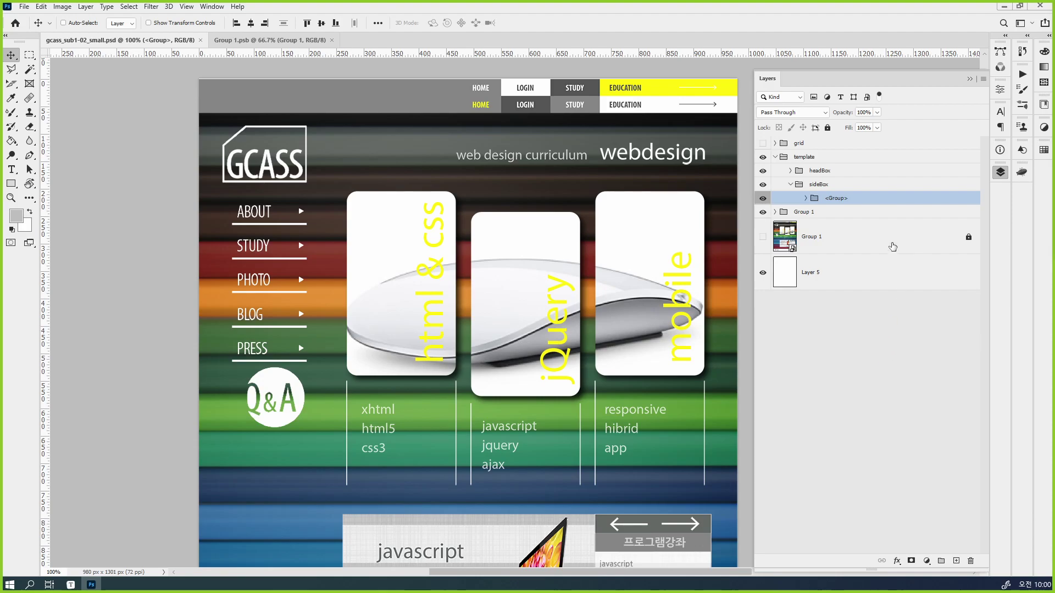
Expand the <Group> in sideBox and its 상단디자인 subgroup, and select the 상단 group inside it.
left_click(806, 199)
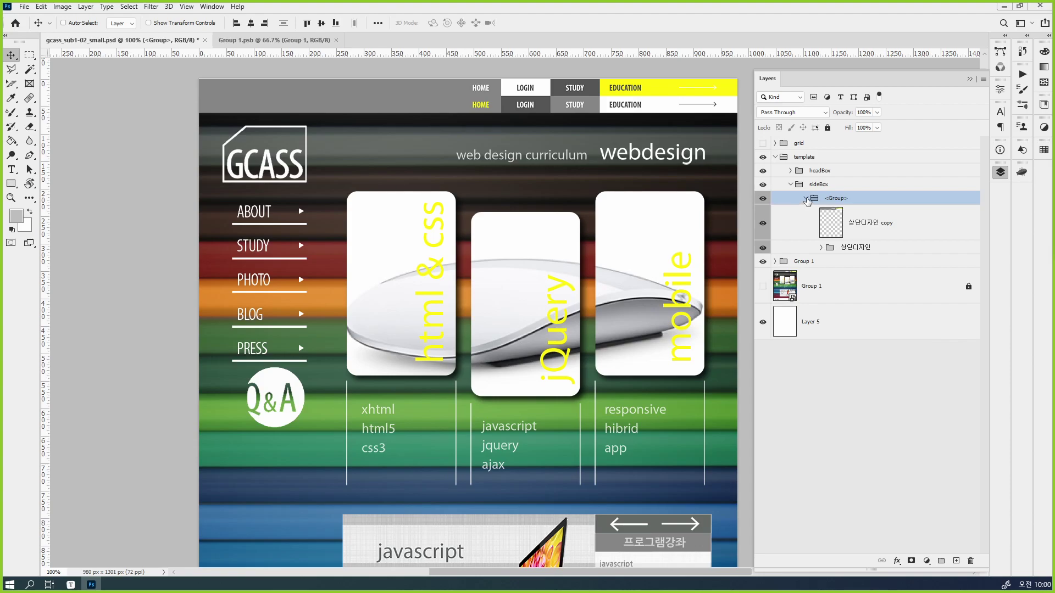
left_click(867, 230)
left_click(813, 251)
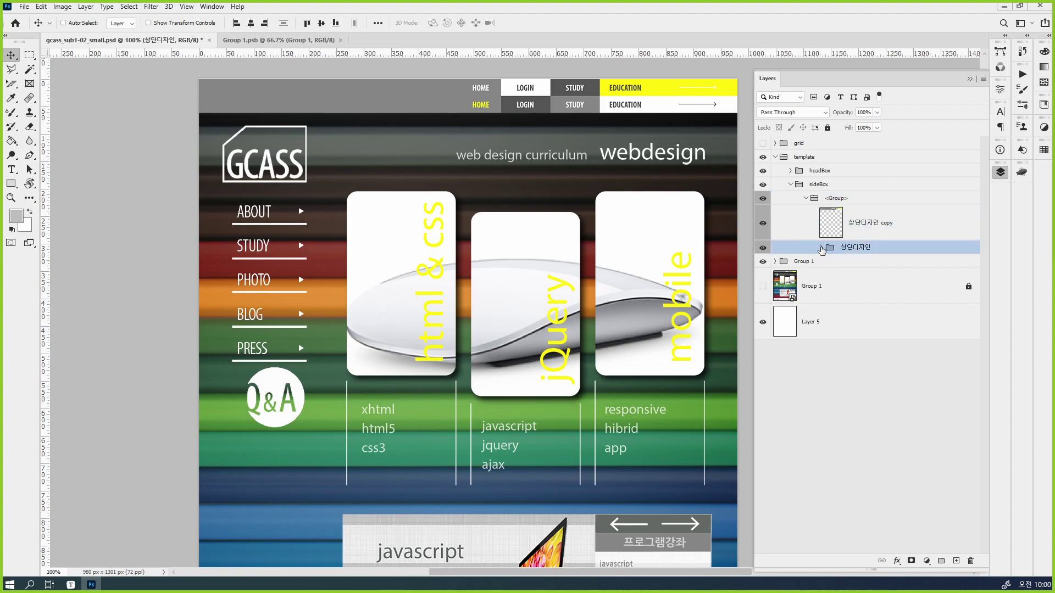
left_click(821, 248)
left_click(868, 278)
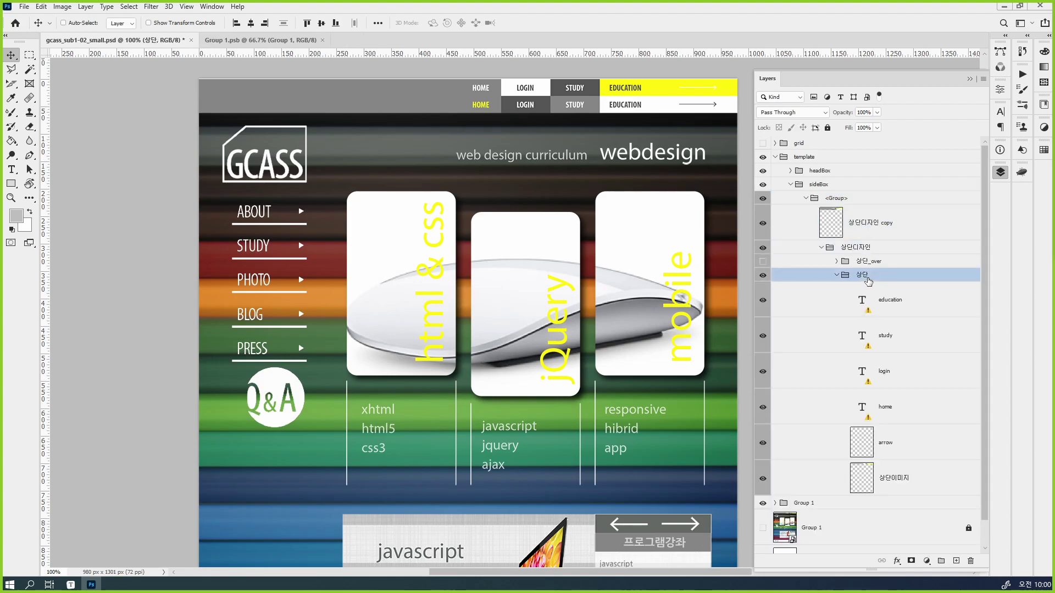
Hide the 상단디자인 copy layer and check the 상단 group by toggling its visibility, leaving it shown.
left_click(762, 275)
left_click(762, 223)
left_click(763, 276)
left_click(763, 276)
left_click(763, 276)
left_click(763, 276)
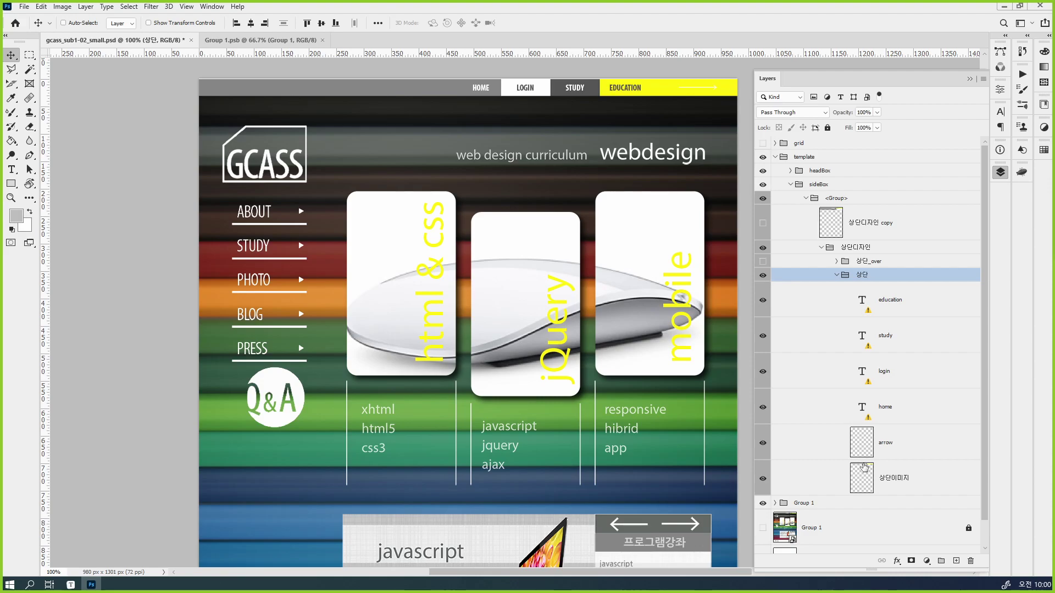
Select the 상단이미지 layer and check its content by repeatedly hiding and showing it.
left_click(862, 471)
left_click(769, 479)
left_click(770, 478)
left_click(769, 479)
left_click(769, 479)
Examine the top bar's edges and the boundaries between HOME, LOGIN, STUDY and EDUCATION at up to 600% magnification.
scroll(513, 114, "up", 3)
left_click_drag(513, 114, 441, 303)
scroll(405, 229, "up", 2)
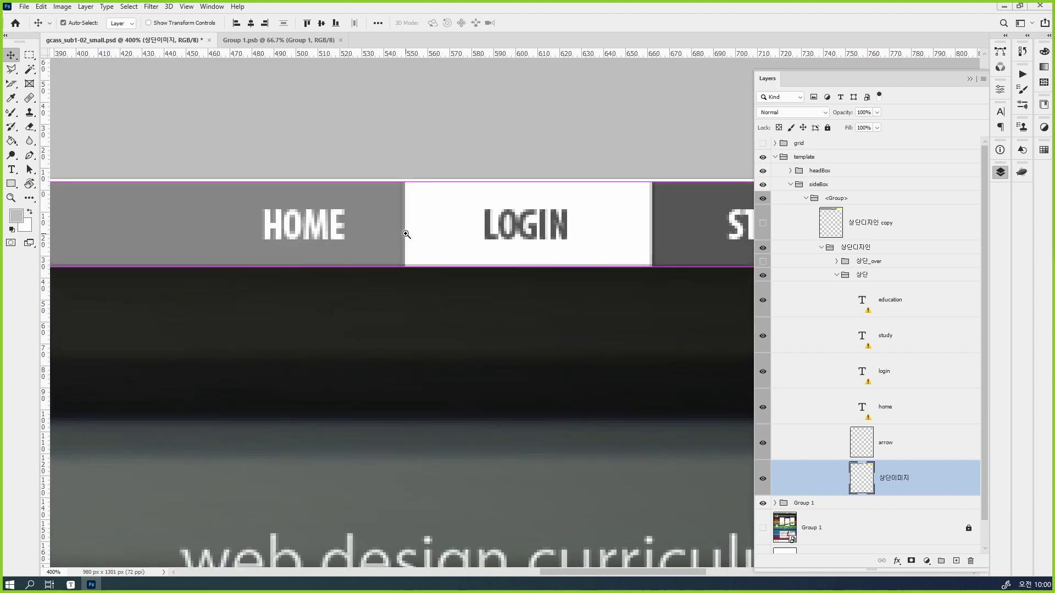
left_click_drag(622, 235, 478, 226)
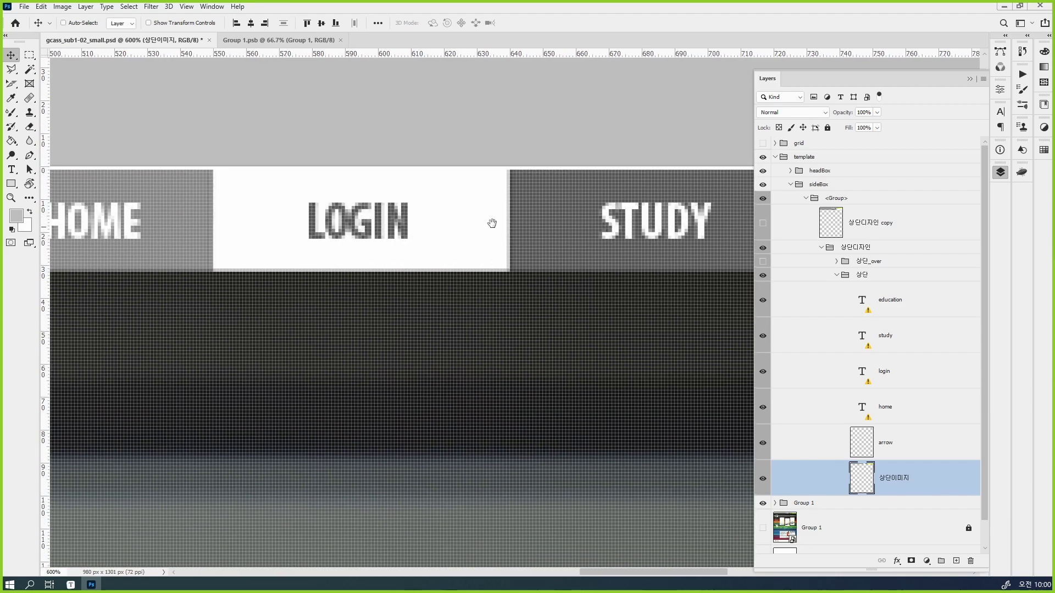
left_click_drag(559, 222, 324, 193)
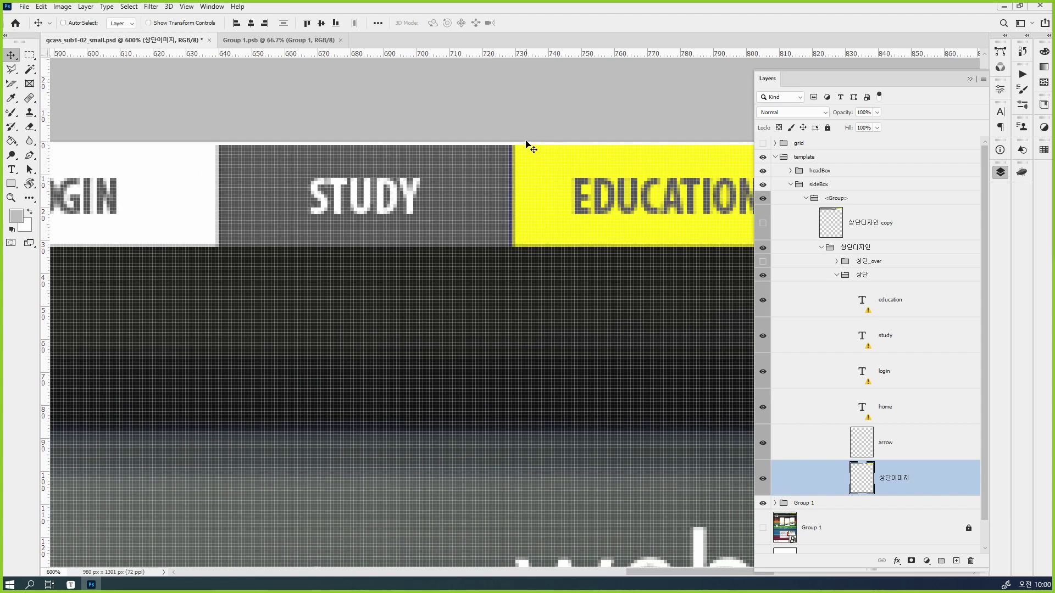
scroll(516, 175, "down", 3)
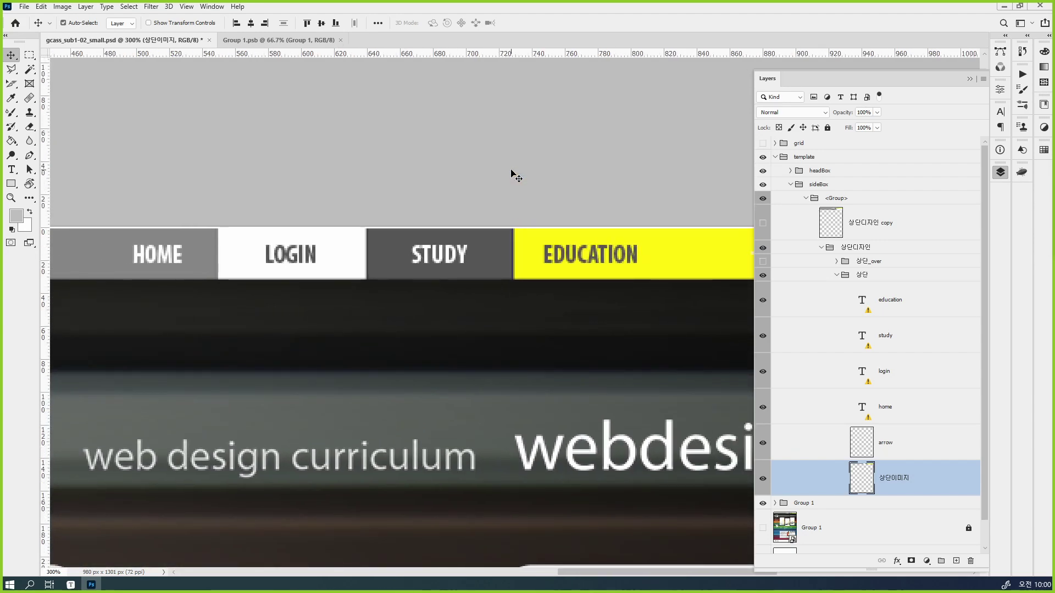
scroll(516, 176, "down", 3)
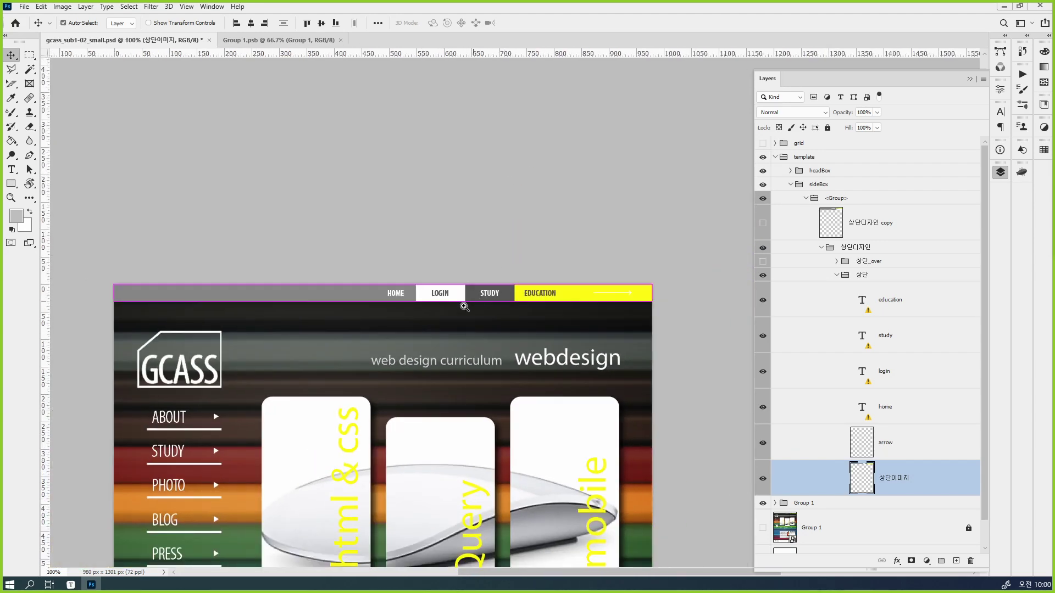
scroll(464, 307, "up", 1)
left_click_drag(454, 308, 676, 197)
left_click_drag(614, 216, 661, 219)
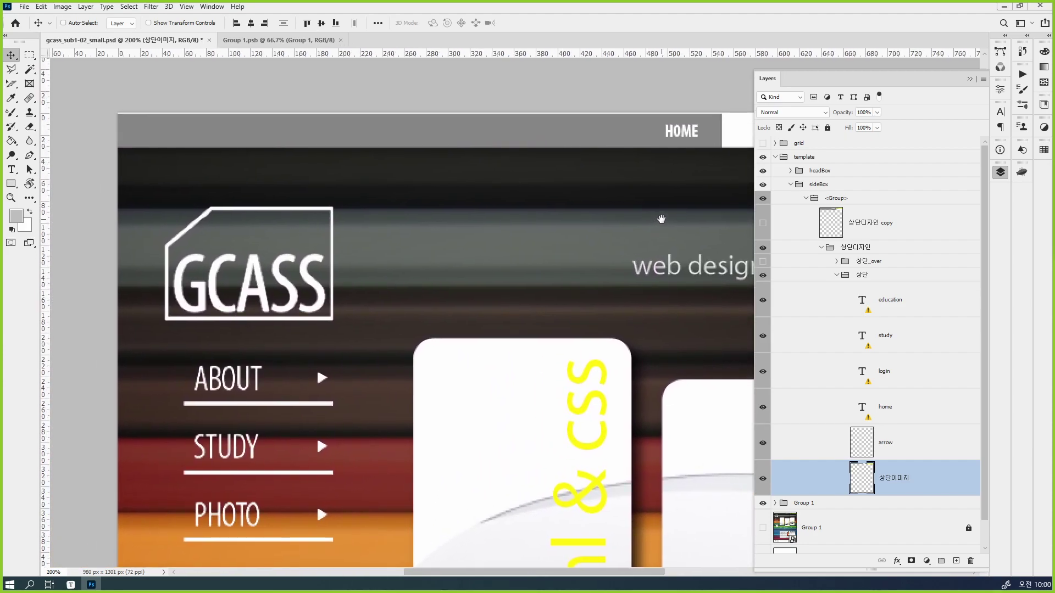
Place a horizontal guide along the lower edge of the top bar and inspect its alignment at 600% magnification.
left_click(825, 251)
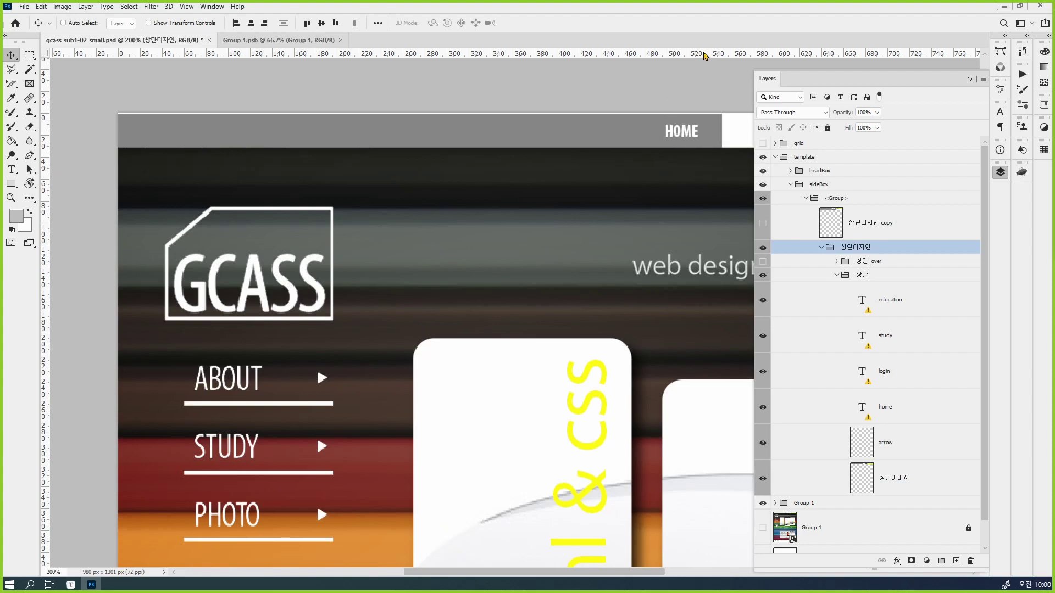
left_click_drag(705, 57, 574, 147)
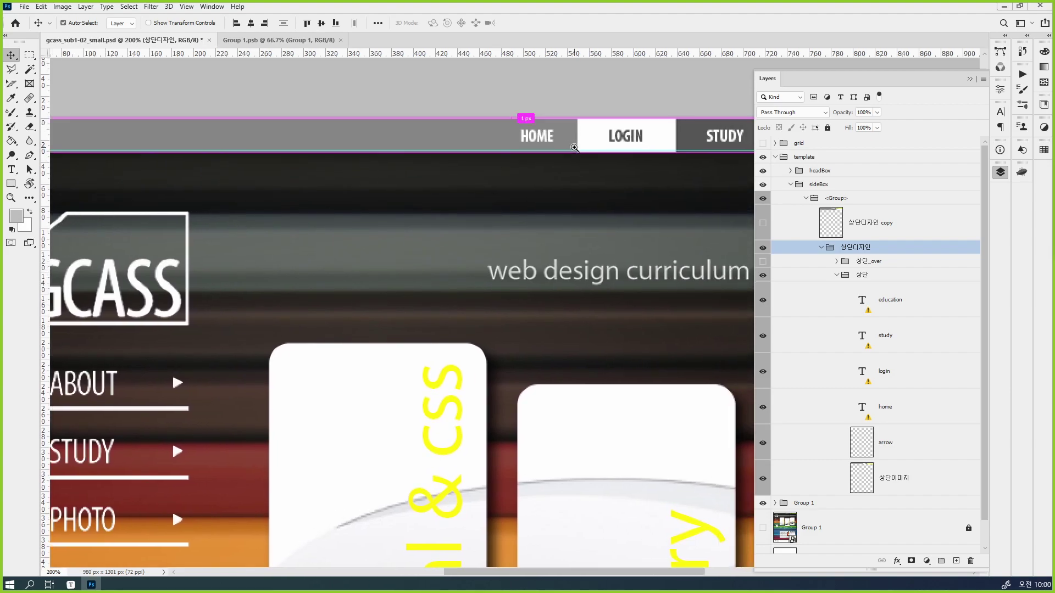
left_click(574, 148, "ctrl")
left_click(574, 147, "ctrl")
left_click(571, 148, "ctrl")
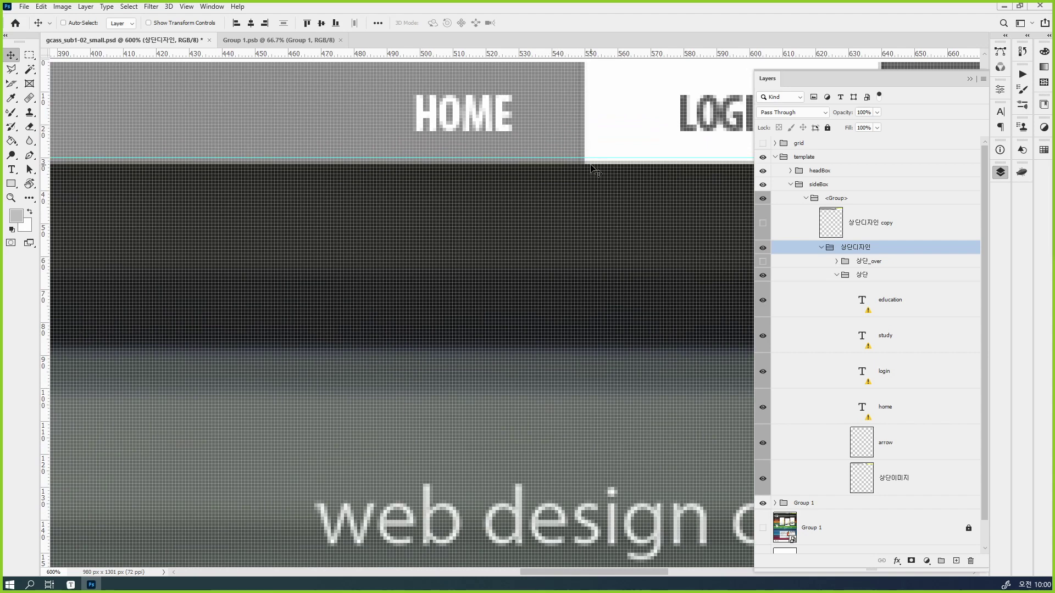
Collapse the top bar's <Group> in sideBox and nudge the whole group up by one pixel.
left_click(873, 200)
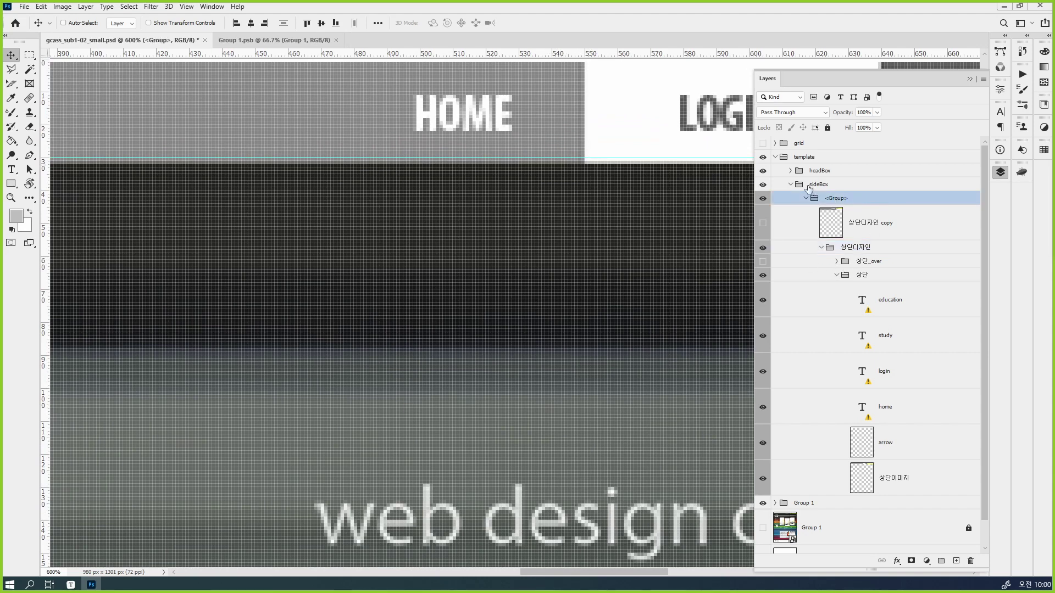
left_click(806, 199)
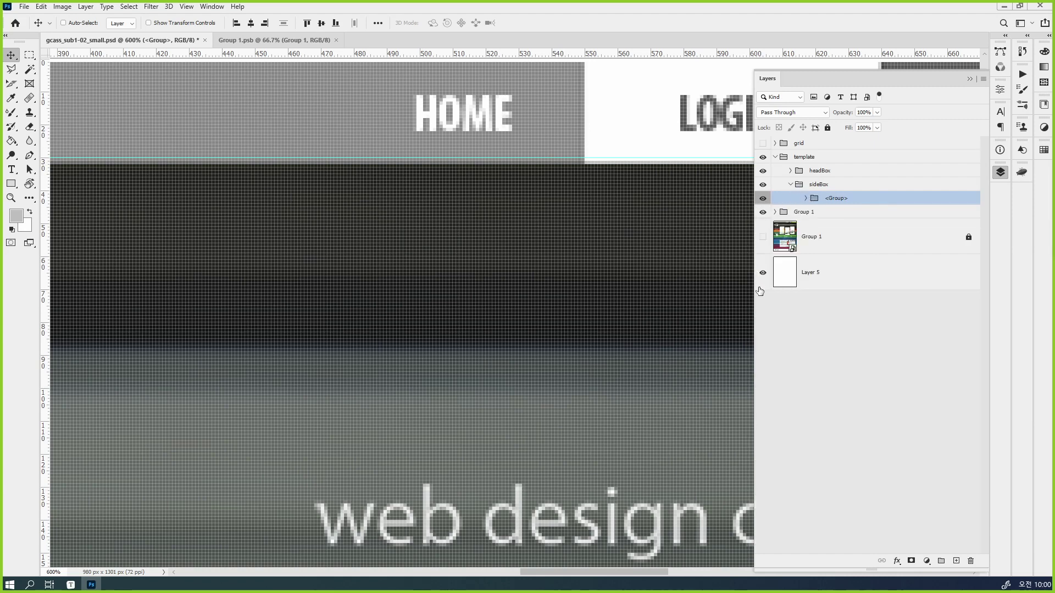
key("Up")
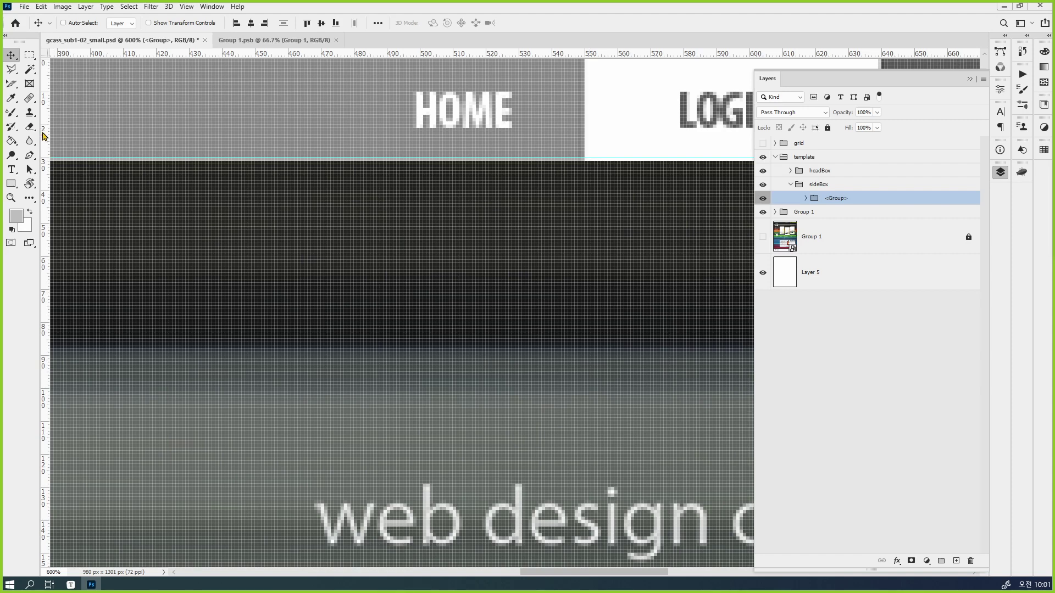
Place a vertical guide at X 550 px on the boundary between the HOME and LOGIN areas.
left_click_drag(44, 136, 584, 108)
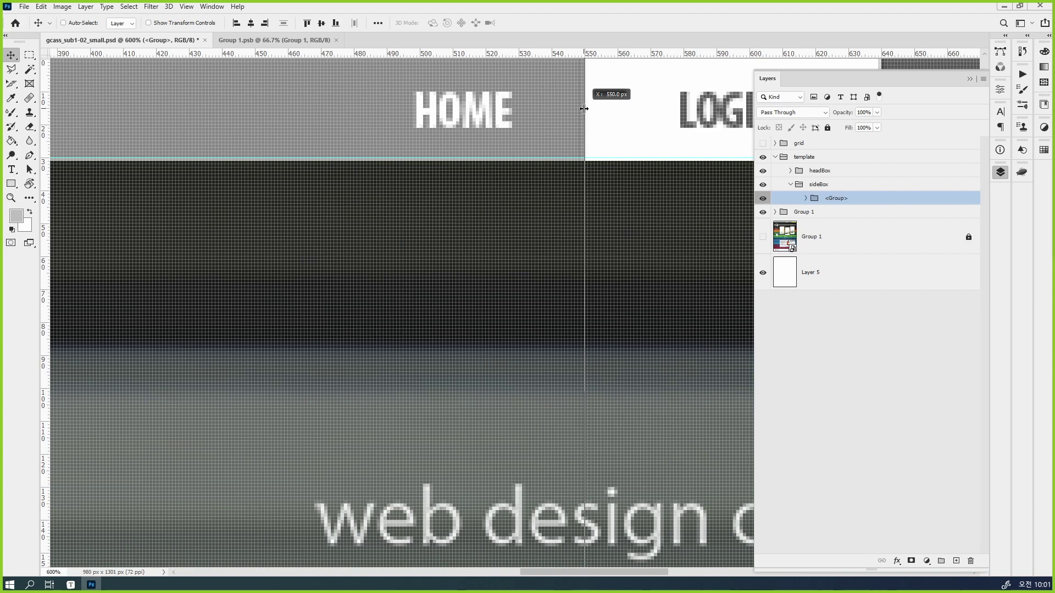
left_click_drag(583, 108, 584, 108)
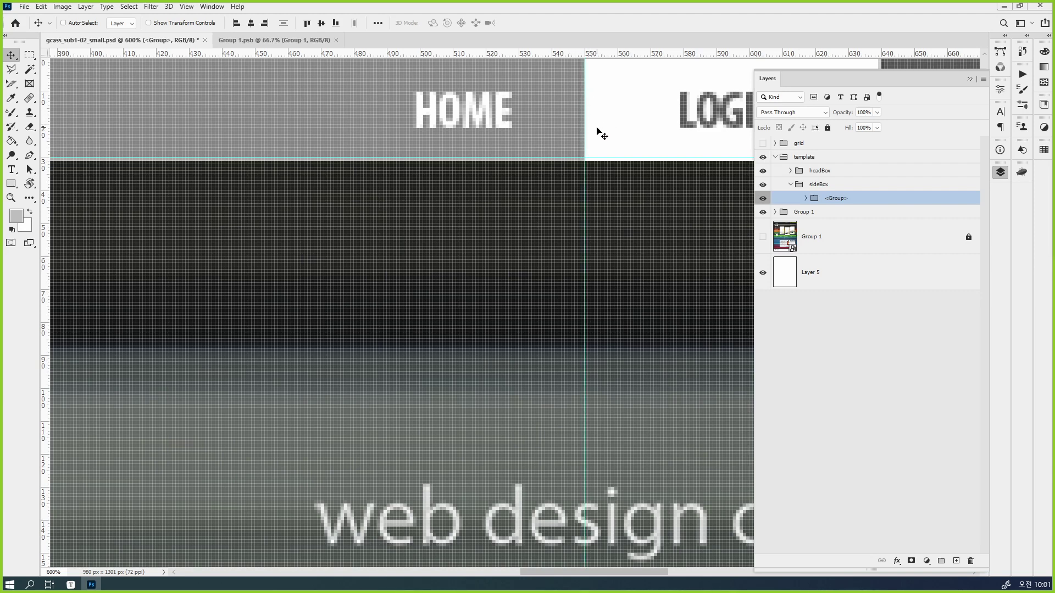
left_click_drag(654, 132, 617, 154)
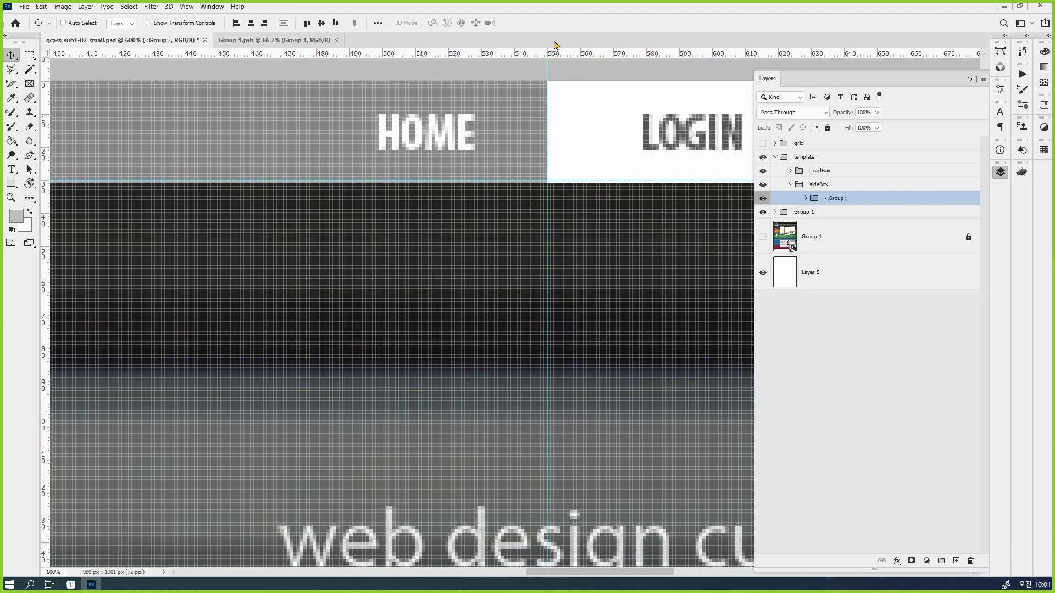
Show the Info panel and float it over the canvas below the top bar's buttons.
key("F8")
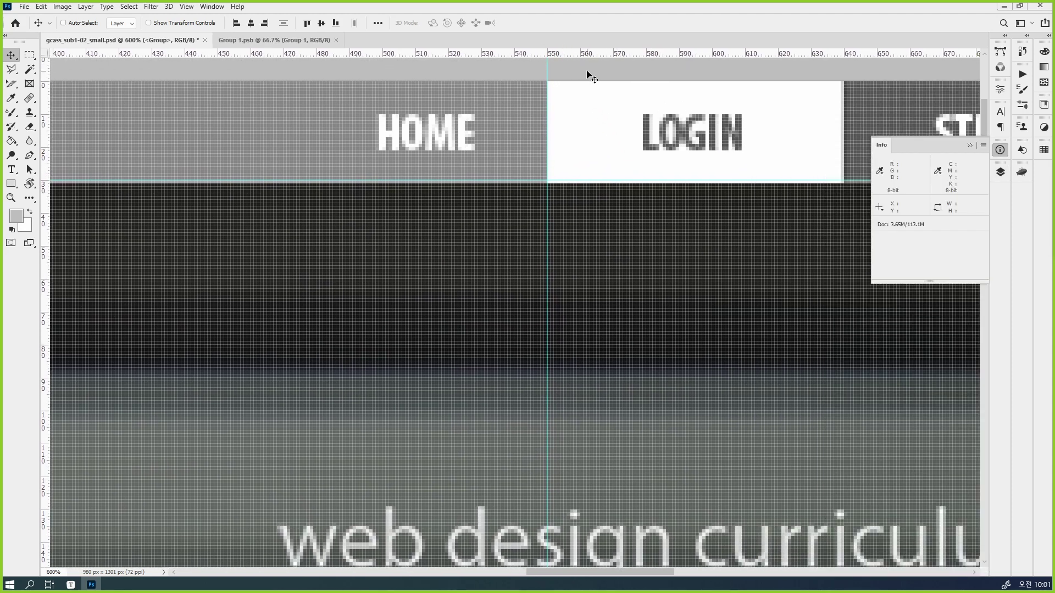
scroll(753, 276, "right", 2)
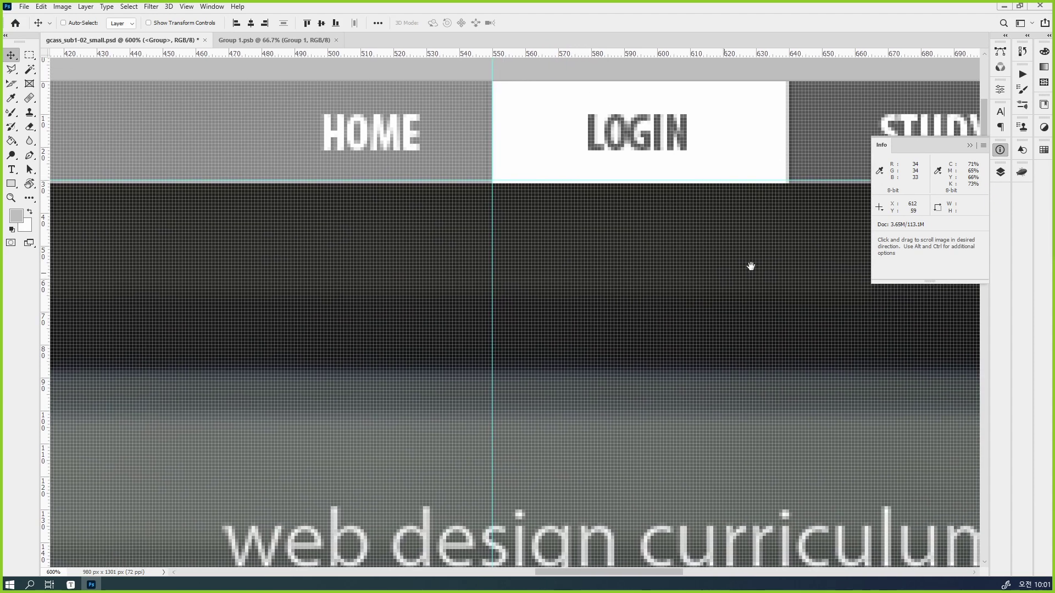
left_click_drag(997, 161, 547, 218)
key("space")
left_click_drag(706, 259, 493, 248)
left_click_drag(542, 248, 547, 252)
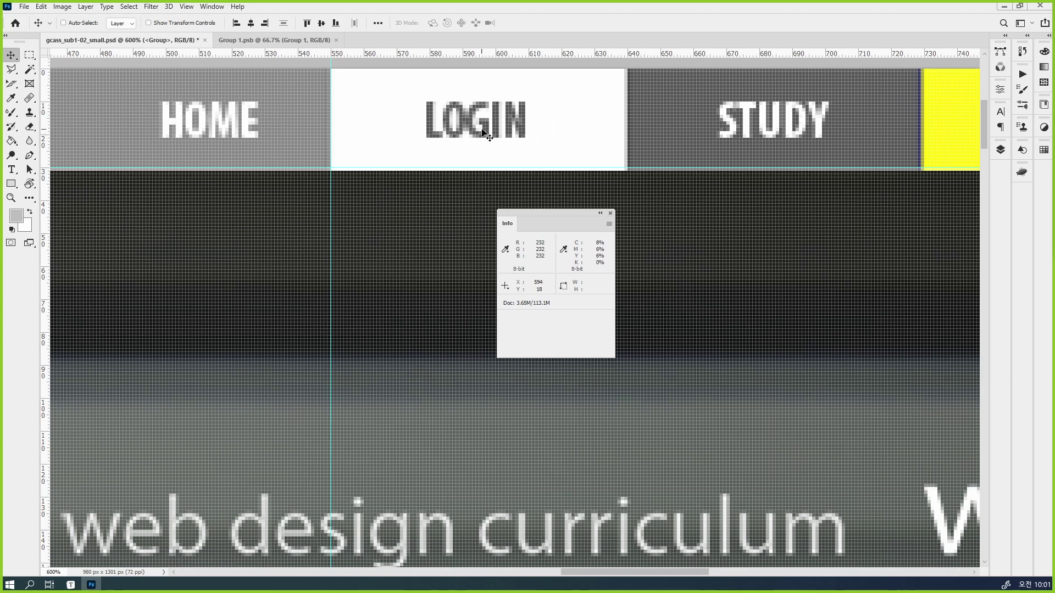
Place vertical guides at X 640 px and X 730 px on the two side edges of the STUDY button.
left_click_drag(50, 187, 628, 119)
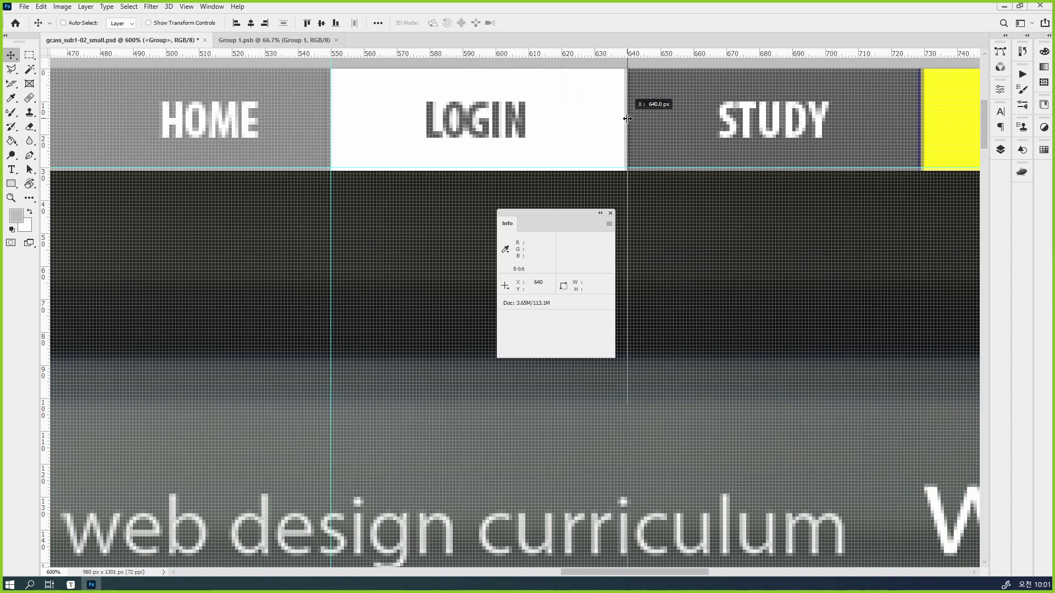
left_click_drag(627, 119, 627, 119)
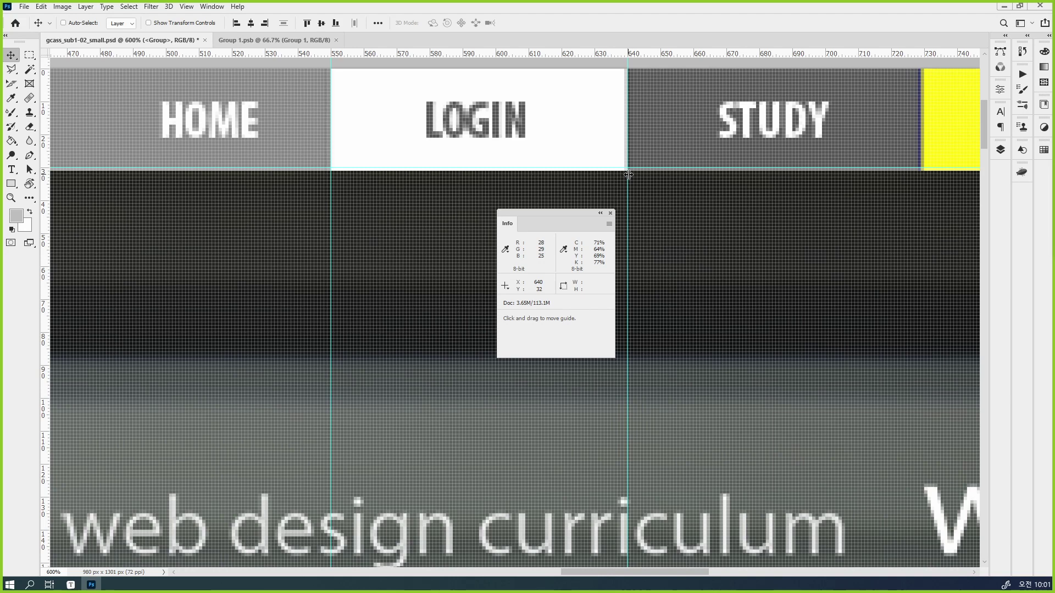
left_click_drag(850, 170, 522, 188)
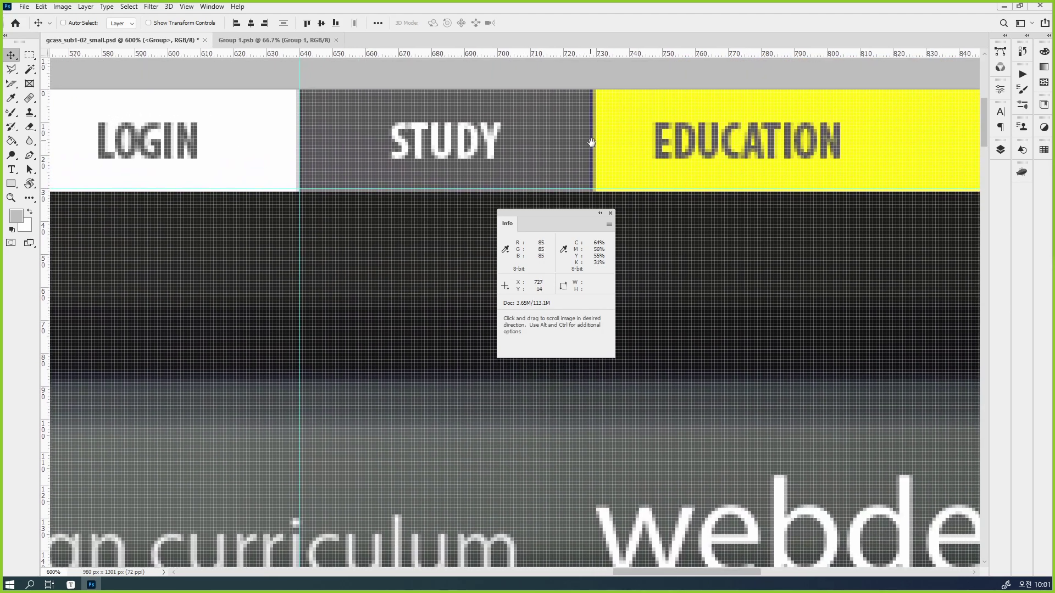
left_click_drag(50, 149, 595, 141)
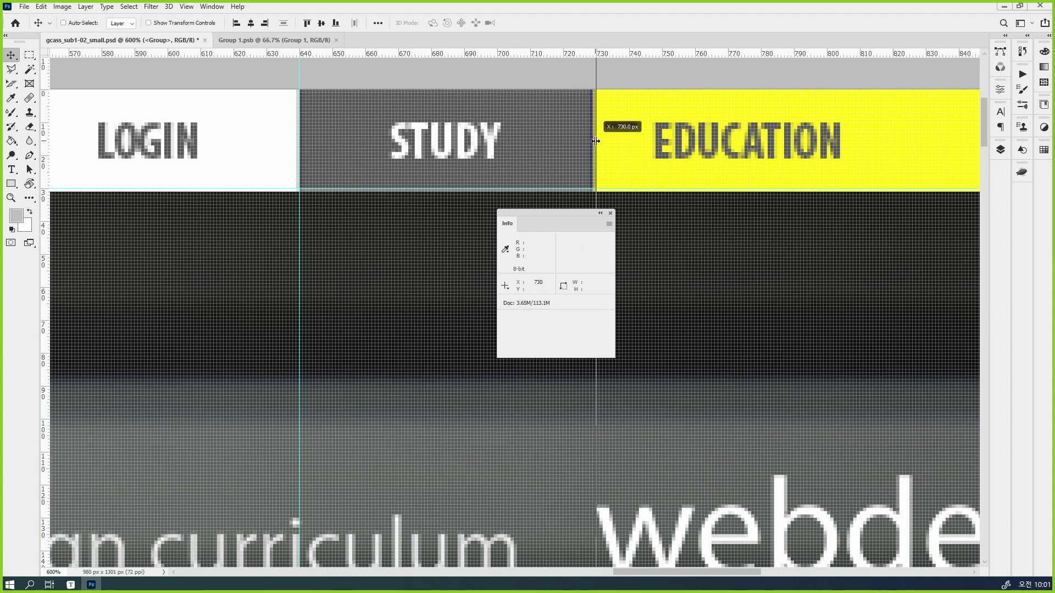
left_click_drag(595, 141, 595, 142)
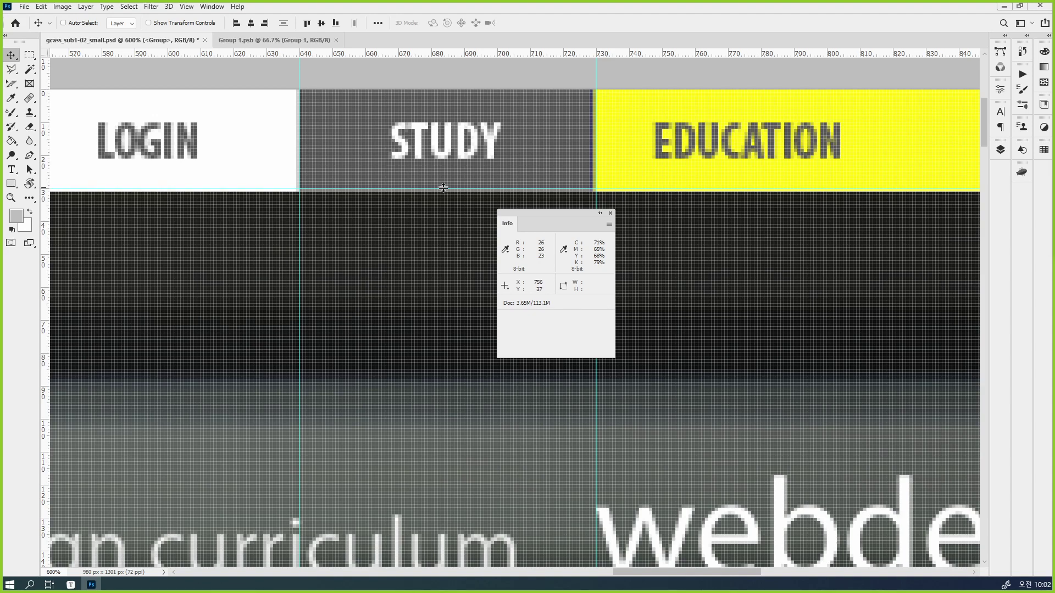
Draw a rectangular selection of 90 by 30 px over the STUDY button between its guides.
left_click_drag(203, 212, 391, 197)
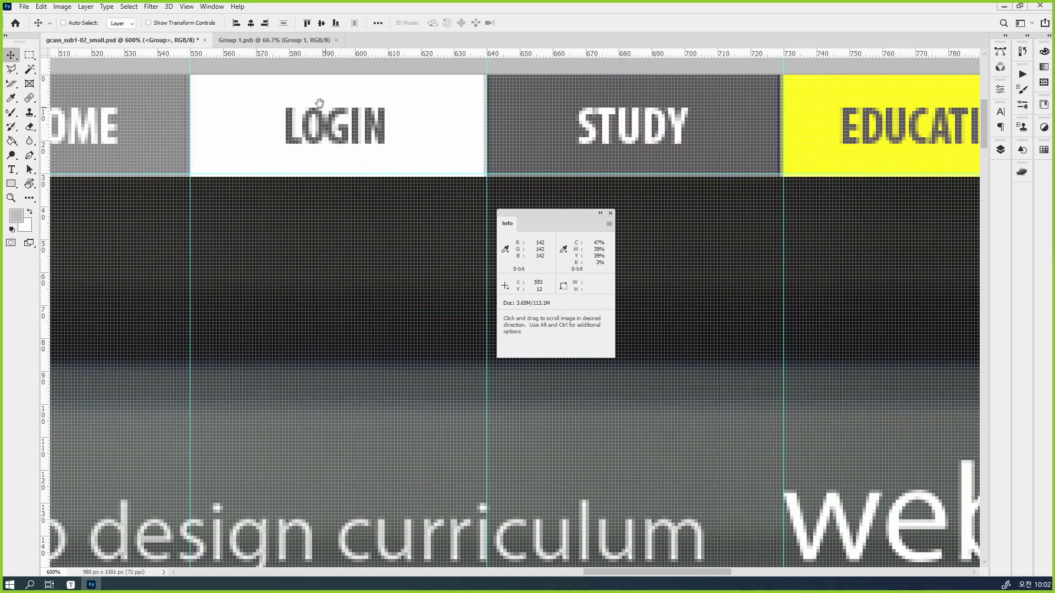
left_click(29, 54)
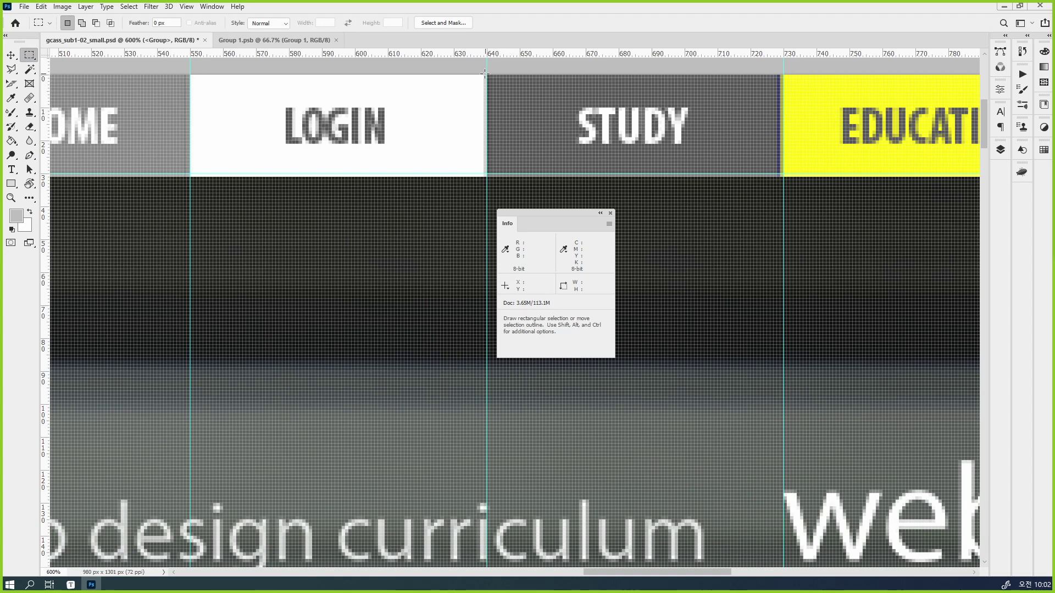
left_click_drag(486, 72, 874, 178)
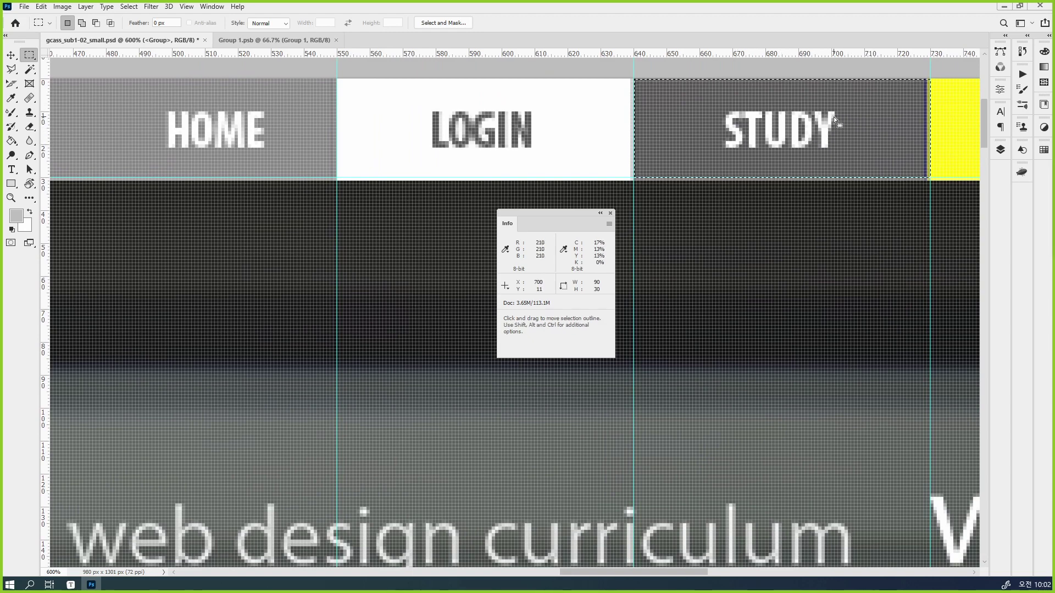
Move the 90 by 30 px selection over the HOME button, place a vertical guide at X 460 px on its outer edge, and deselect.
left_click_drag(856, 120, 612, 121)
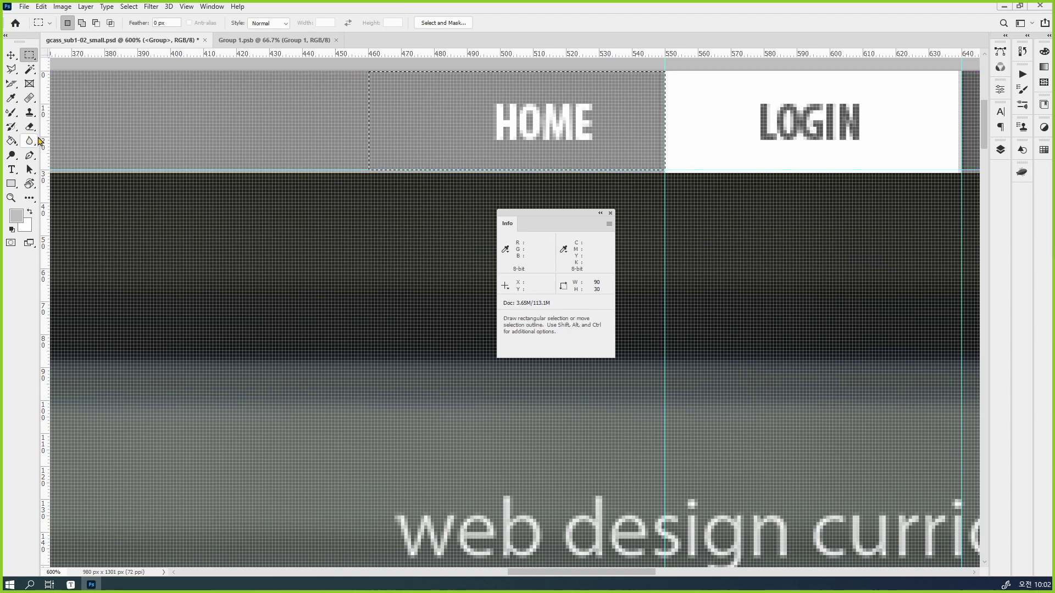
left_click_drag(44, 142, 369, 115)
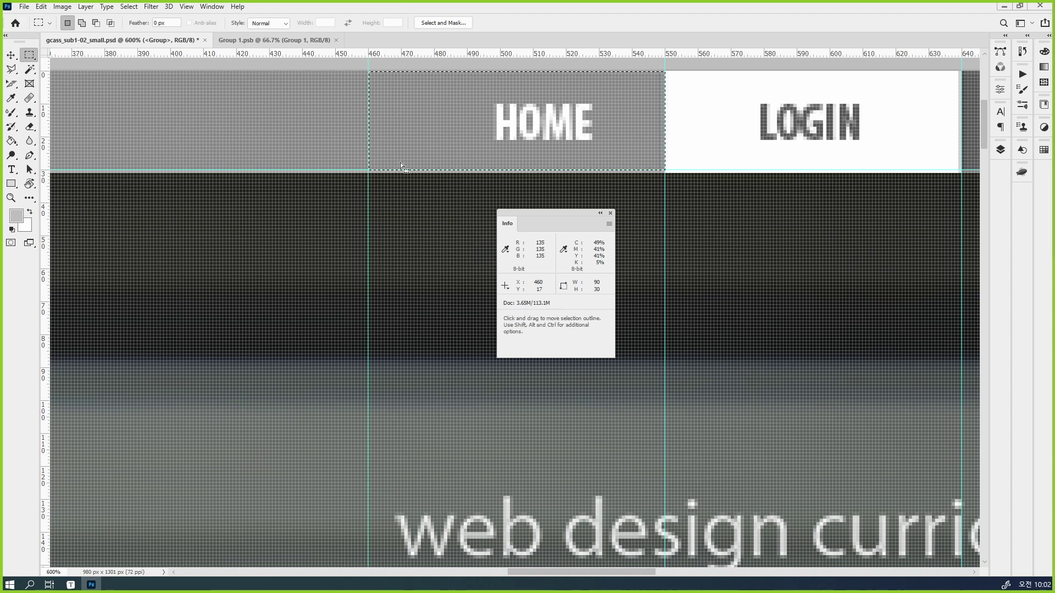
key("ctrl+d")
key("v")
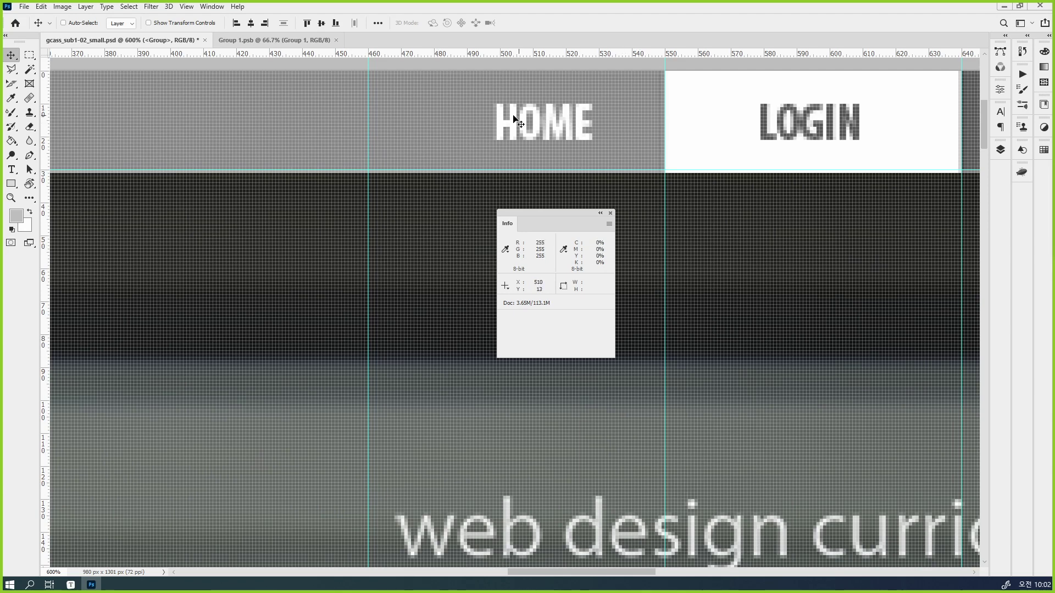
Mirror the gap after the HOME text with a 22 by 23 px selection before it, and place a vertical guide on its outer edge.
left_click(30, 55)
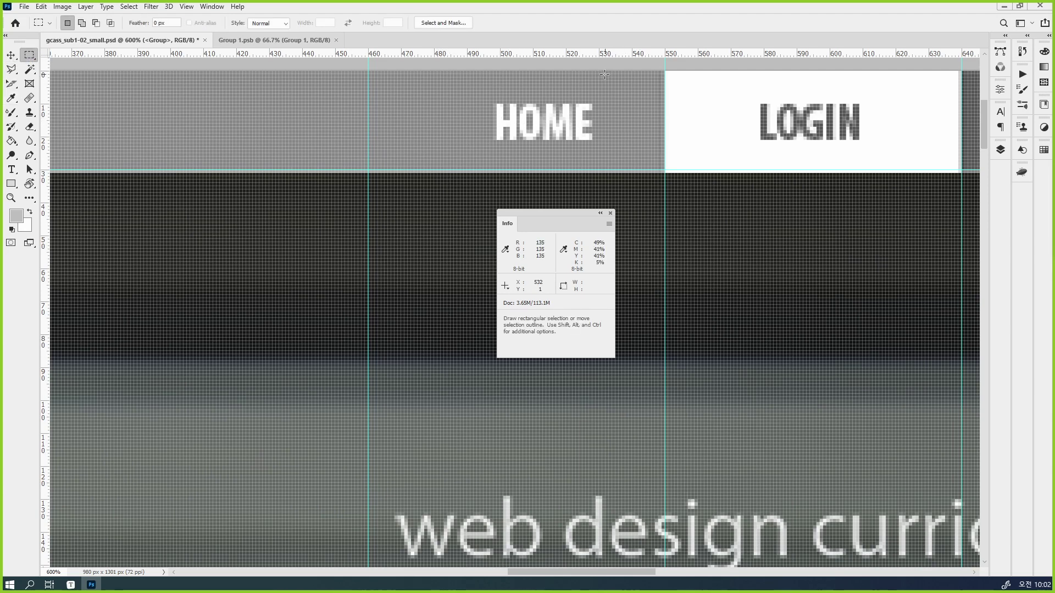
left_click_drag(593, 92, 665, 164)
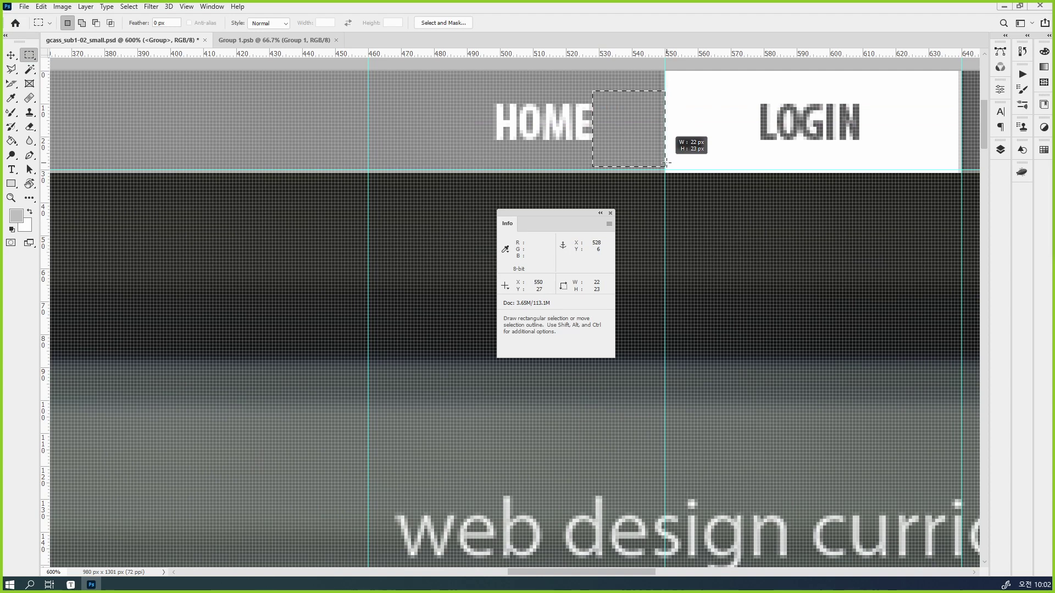
left_click_drag(630, 121, 460, 123)
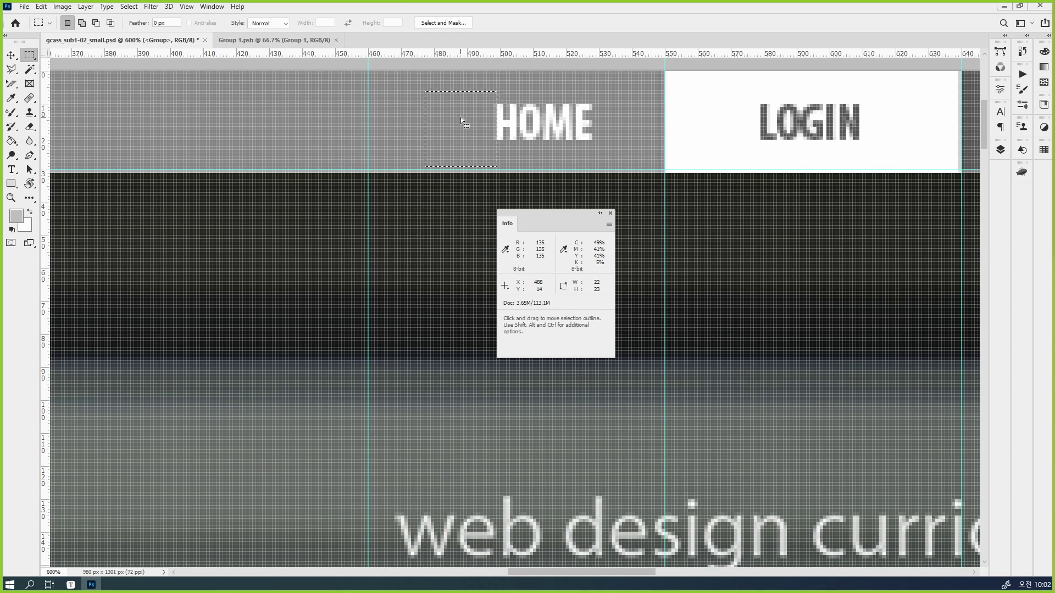
left_click_drag(44, 135, 424, 132)
key("ctrl+d")
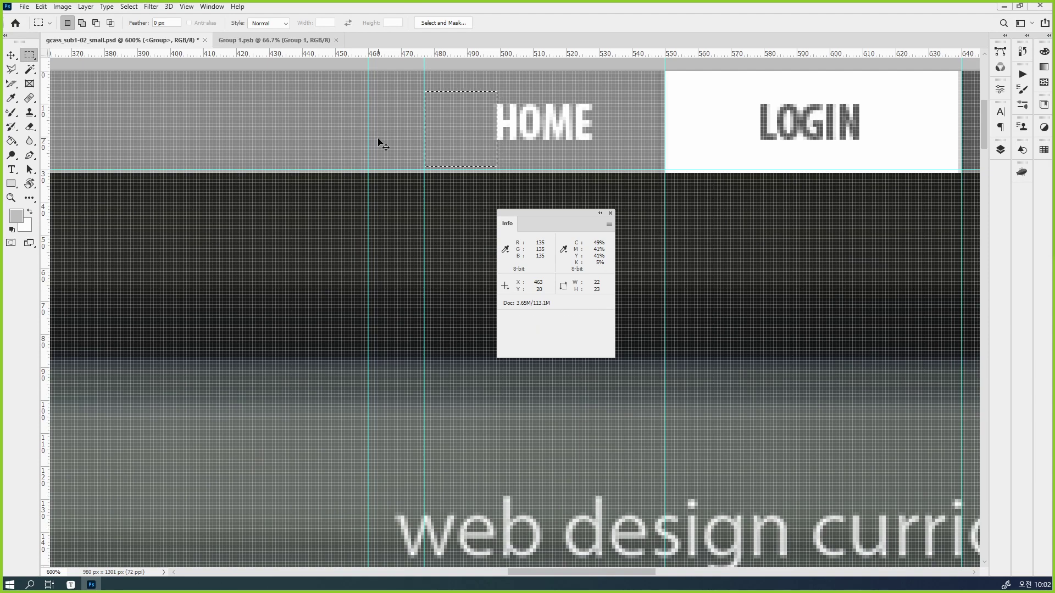
Remove the vertical guide at X 460 px from the canvas.
key("v")
left_click_drag(367, 134, 11, 107)
key("ctrl+minus")
key("ctrl+minus")
key("ctrl+minus")
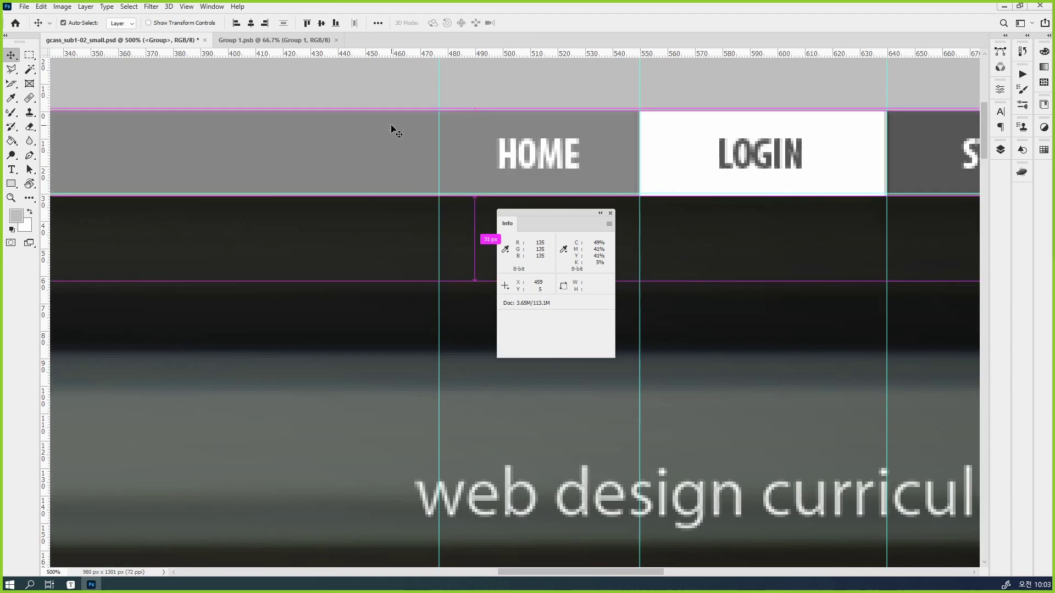
key("ctrl+minus")
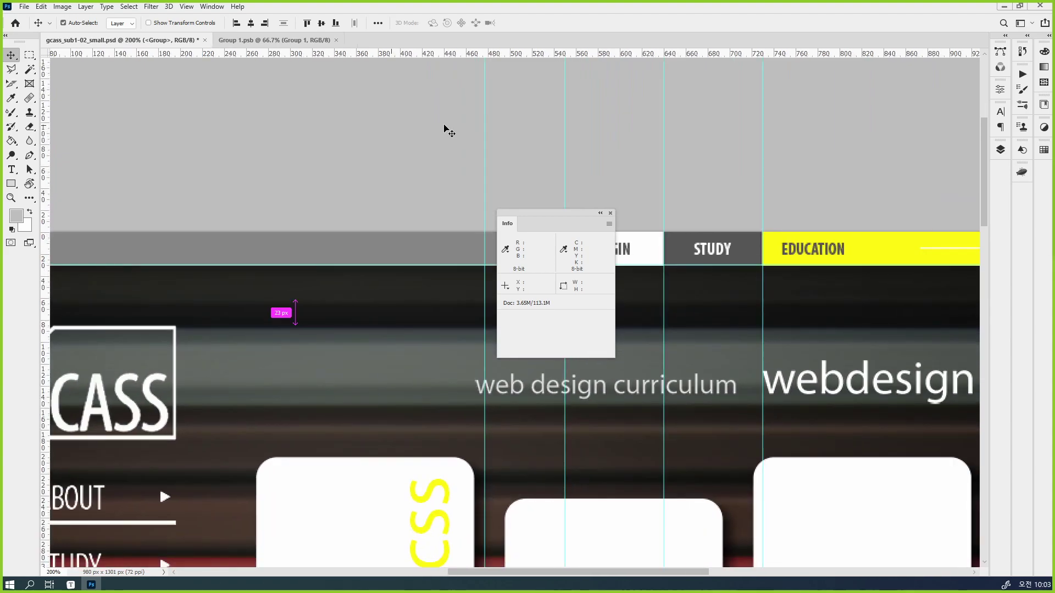
left_click_drag(455, 219, 304, 116)
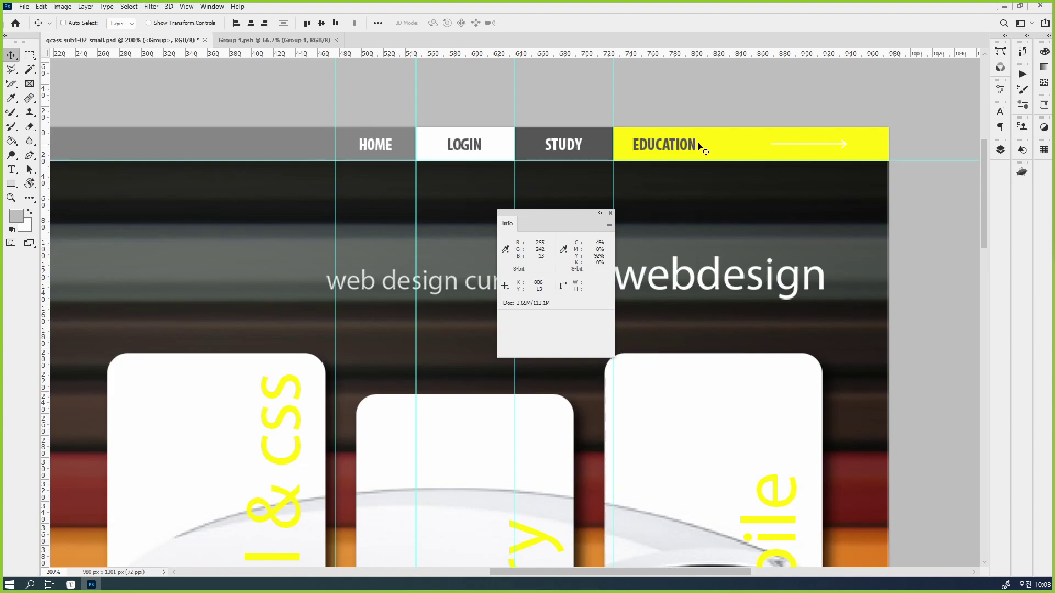
Add a new empty layer above <Group> inside the sideBox group.
left_click(1000, 151)
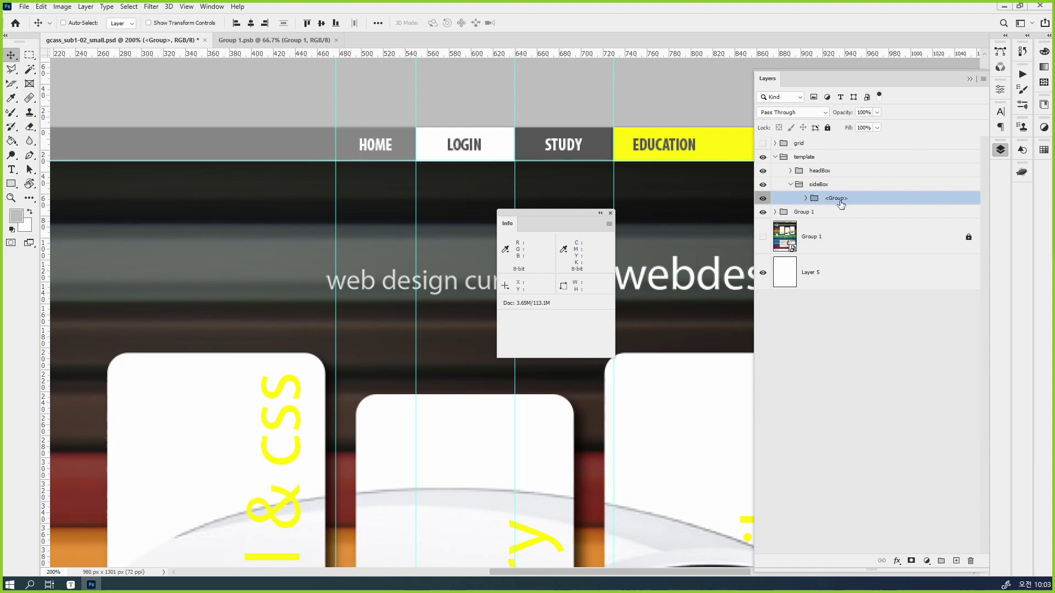
left_click(904, 379)
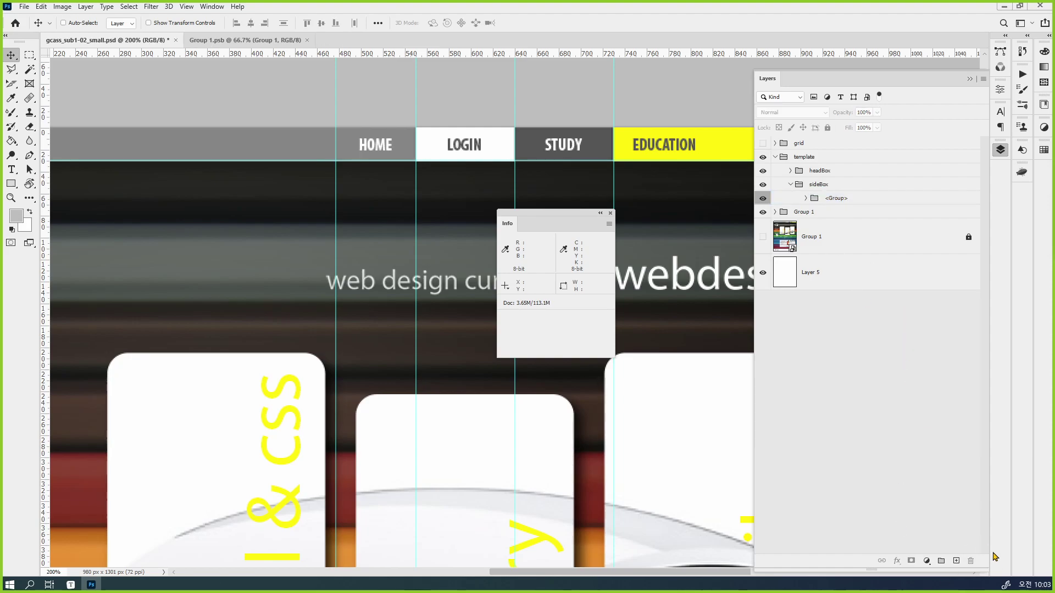
left_click(869, 201)
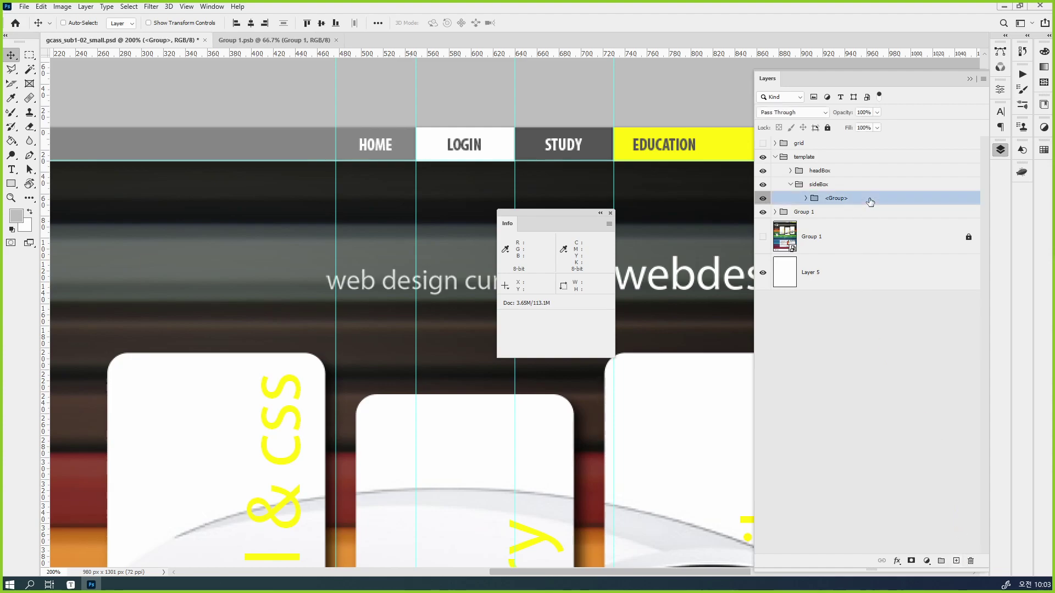
left_click(956, 561)
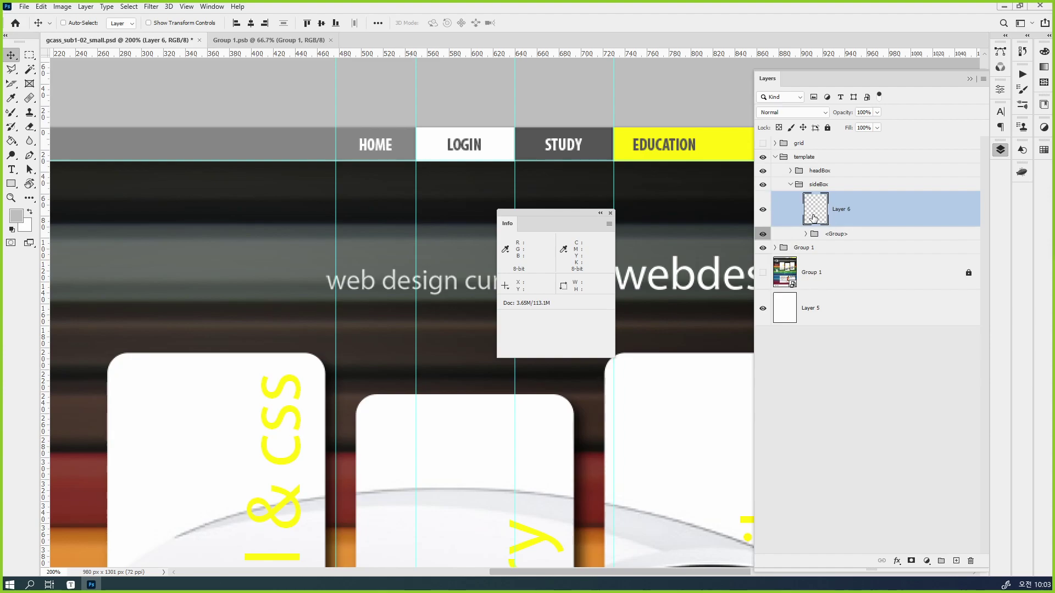
Move the floating Info panel away from the top bar to beside the page's side menu.
scroll(406, 267, "left", 5)
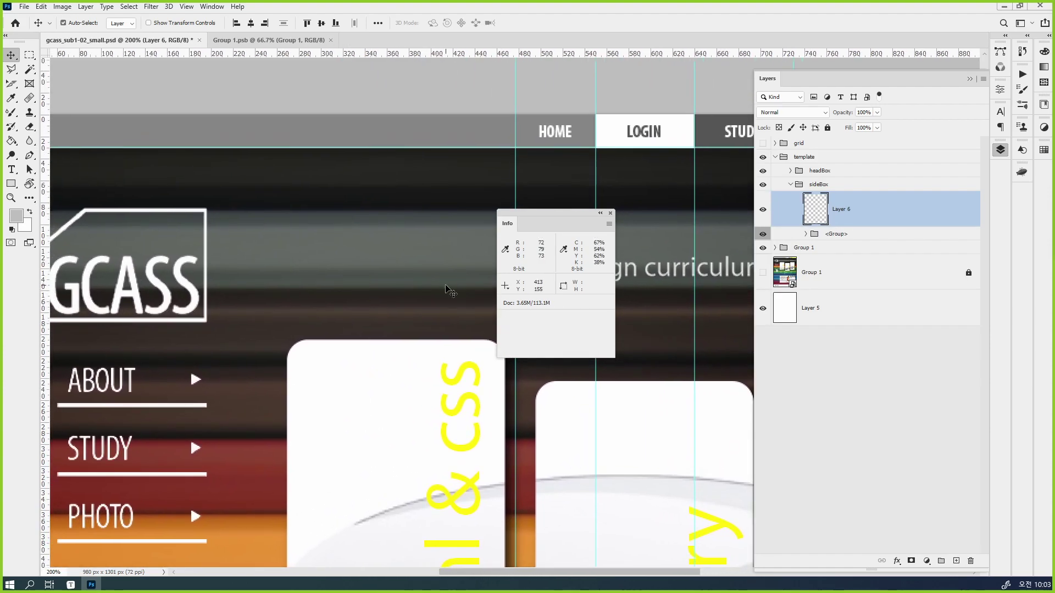
key("ctrl+minus")
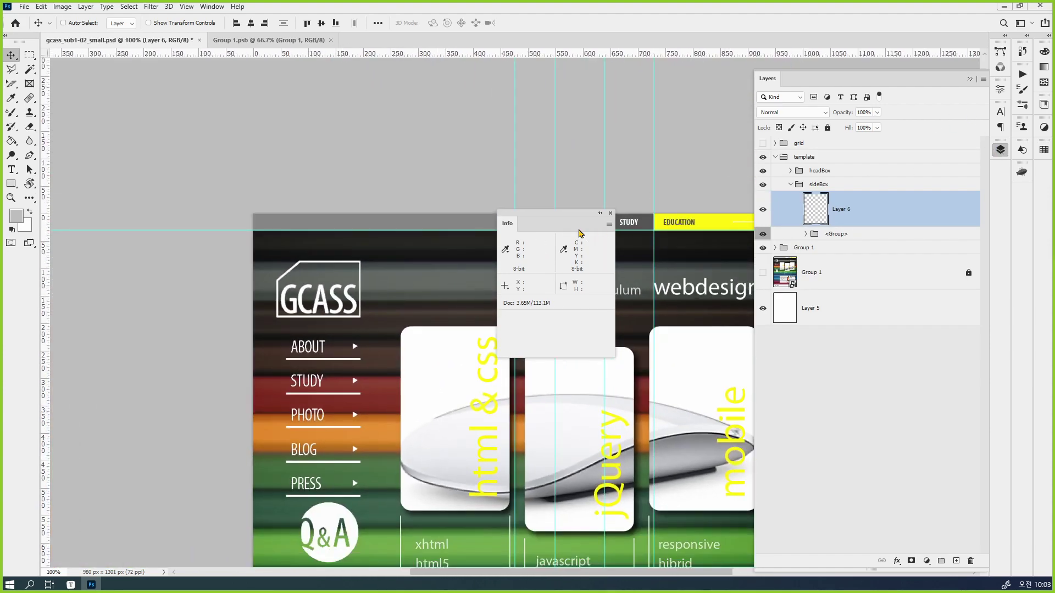
left_click_drag(541, 224, 207, 363)
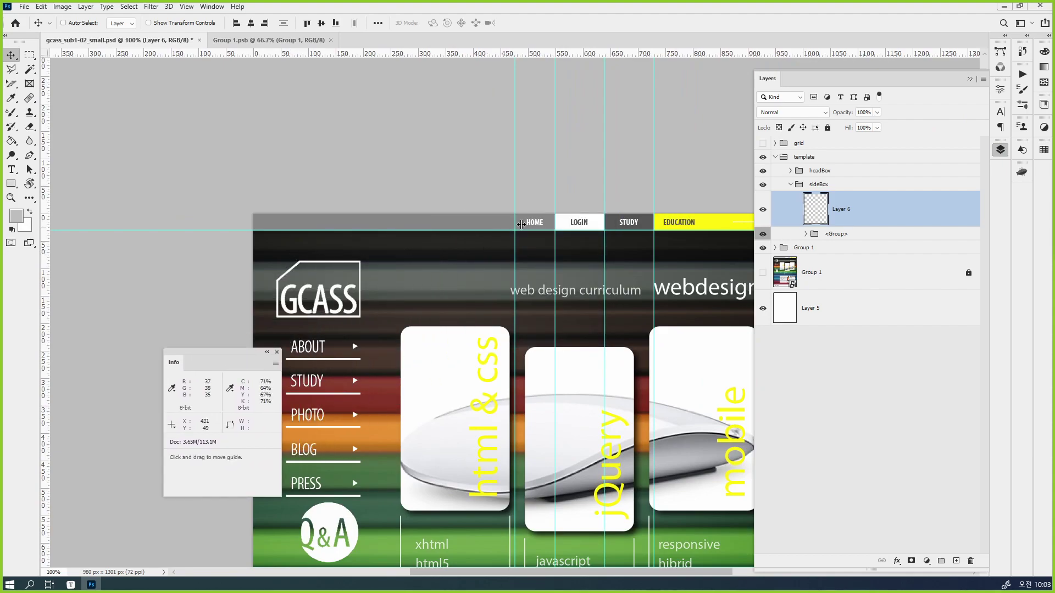
left_click_drag(546, 214, 478, 121)
Sample the top bar's grey and draw a rectangle shape of about 984 by 37 px across the whole top bar.
left_click(11, 184)
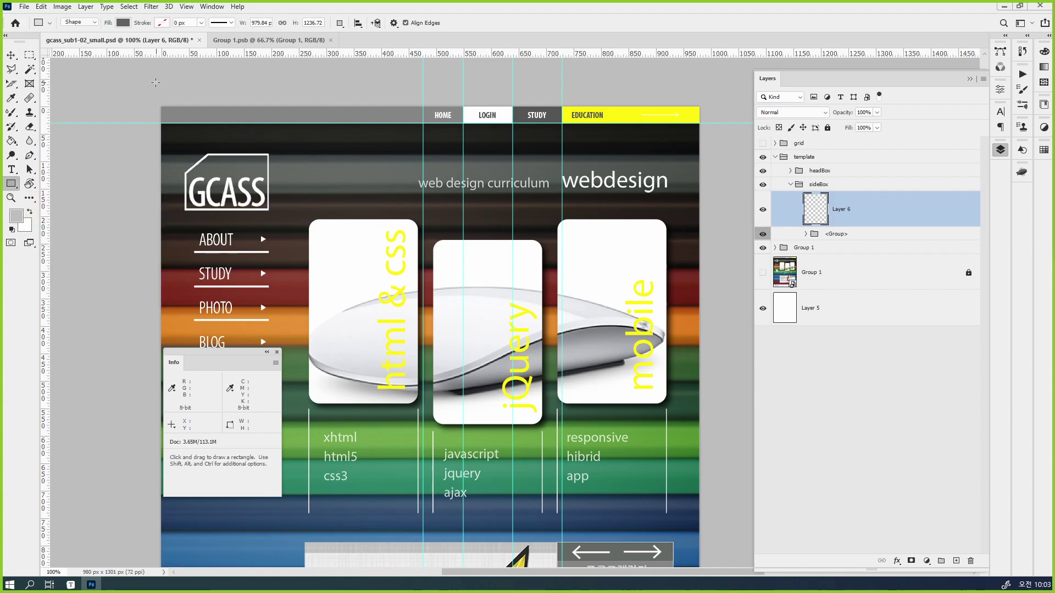
key("i")
left_click(278, 107)
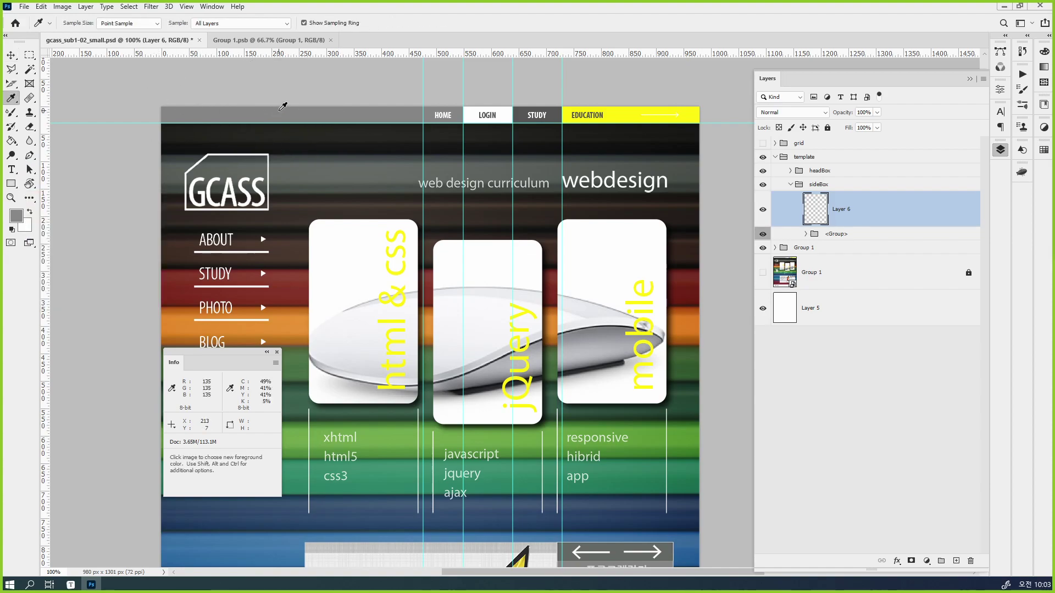
left_click(11, 185)
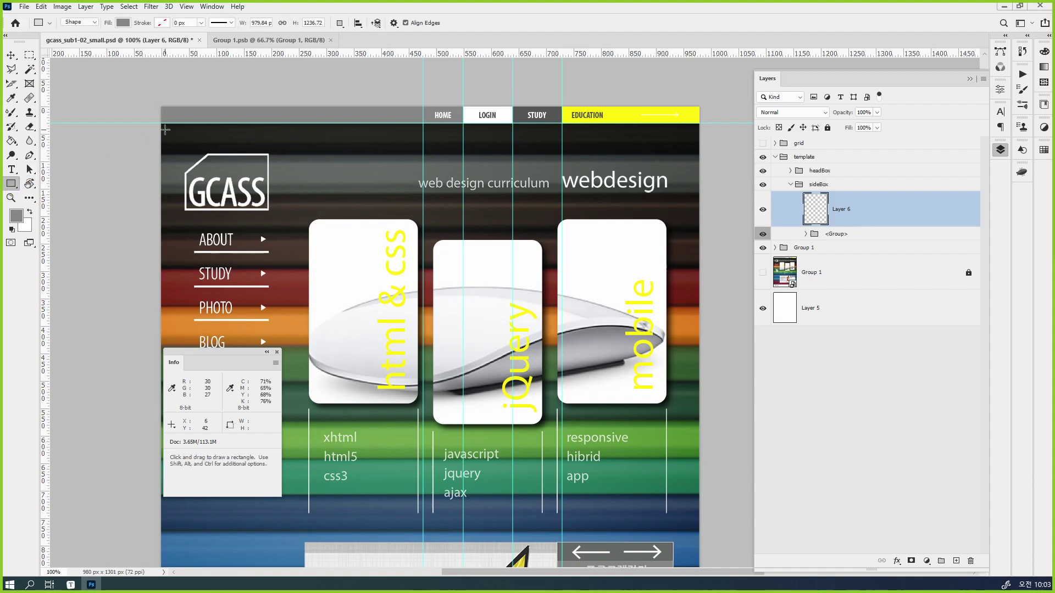
left_click_drag(160, 124, 701, 102)
left_click(187, 7)
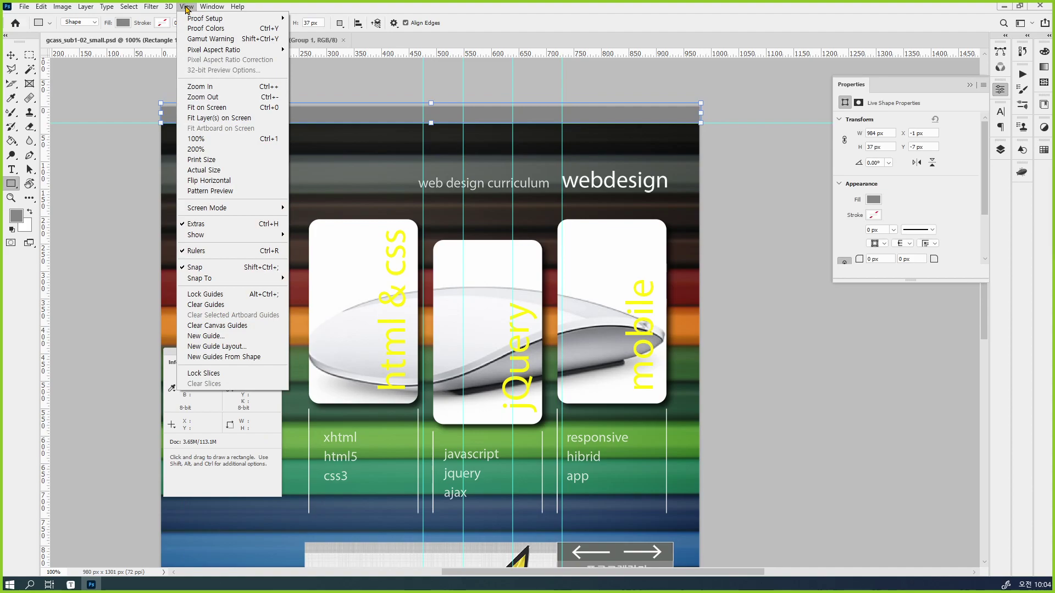
mouse_move(215, 281)
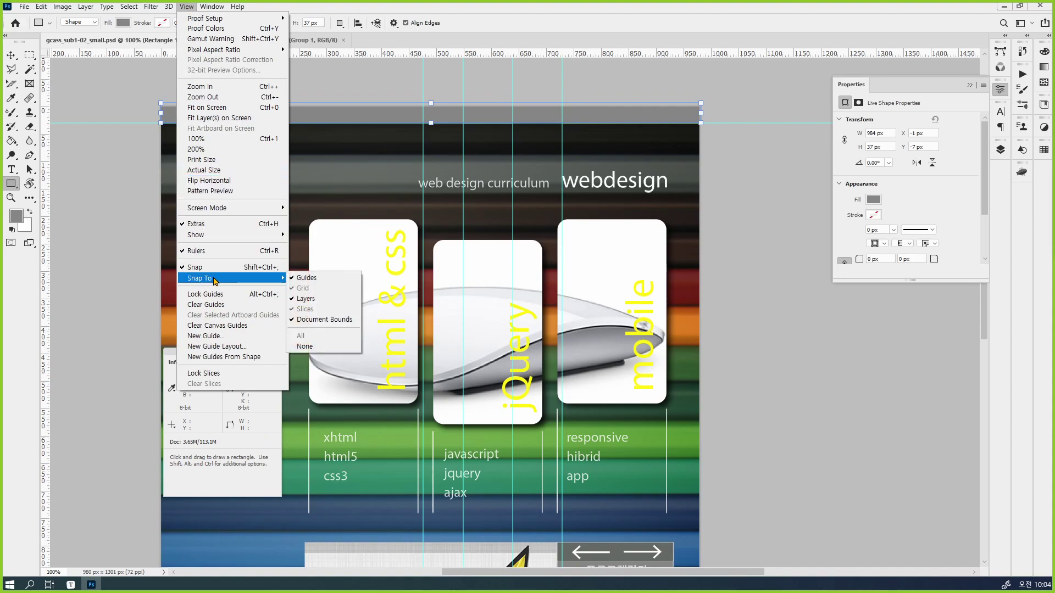
key("Escape")
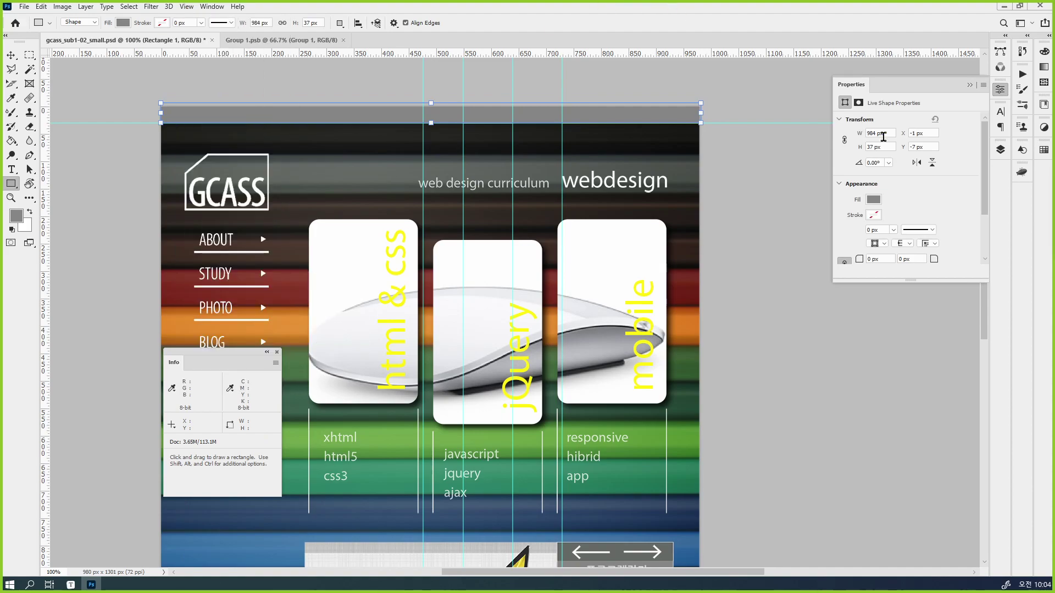
Align the grey rectangle's upper edge with the canvas edge, giving it a height of 30 px.
scroll(659, 129, "up", 3)
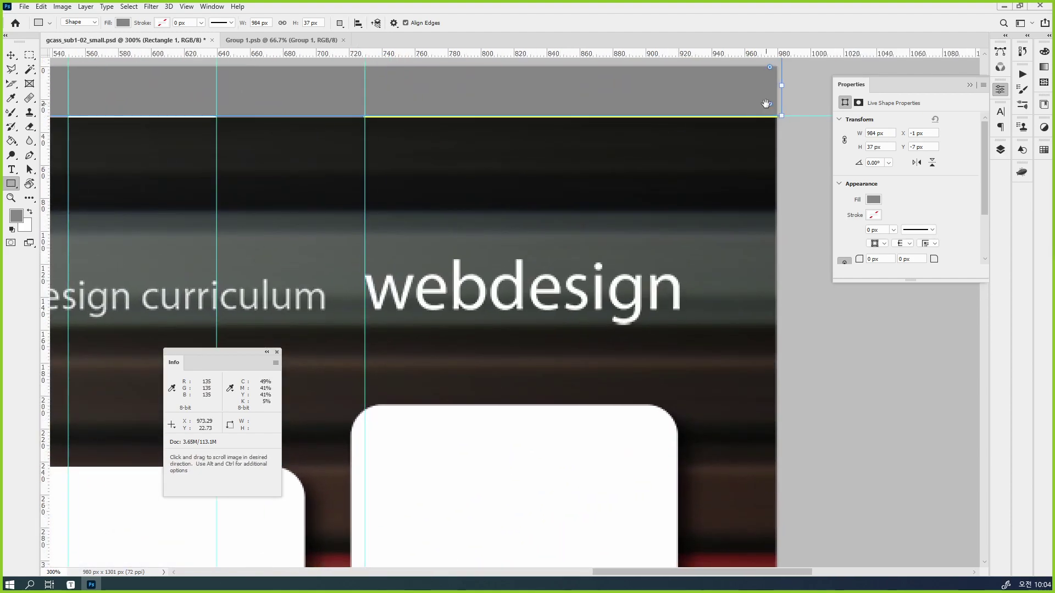
scroll(495, 150, "left", 10)
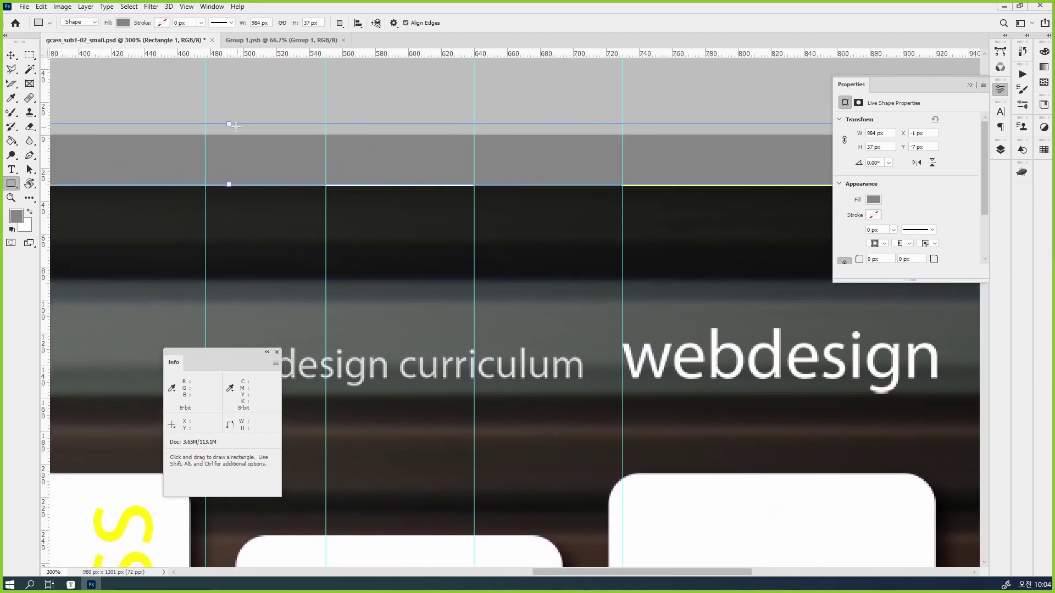
left_click_drag(227, 123, 229, 135)
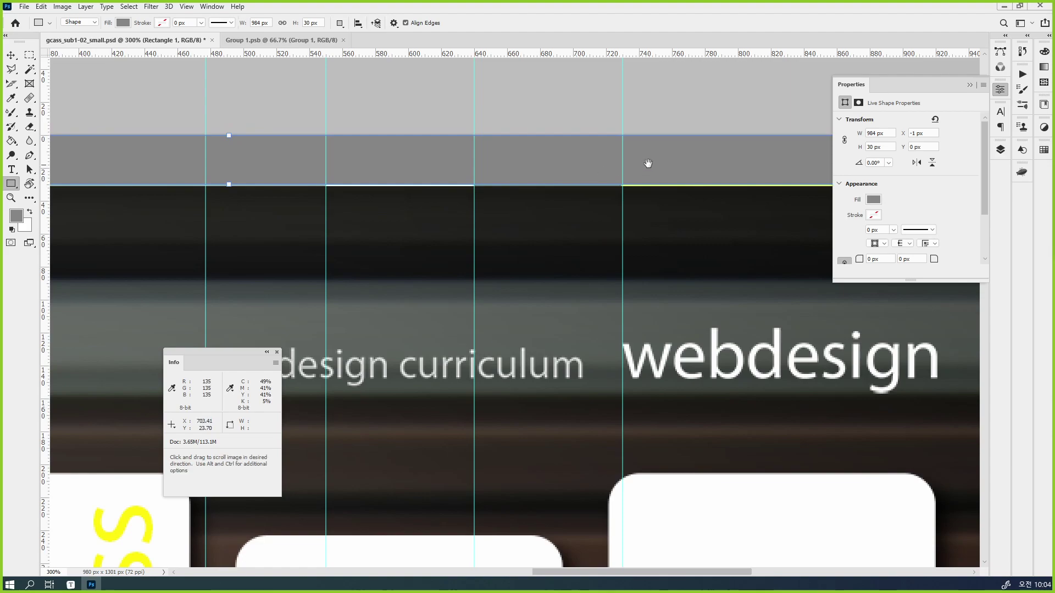
Set the grey rectangle's width to 980 px and its X position to 0 px.
scroll(647, 165, "right", 10)
left_click_drag(632, 160, 626, 160)
left_click(892, 134)
type("980")
left_click(922, 134)
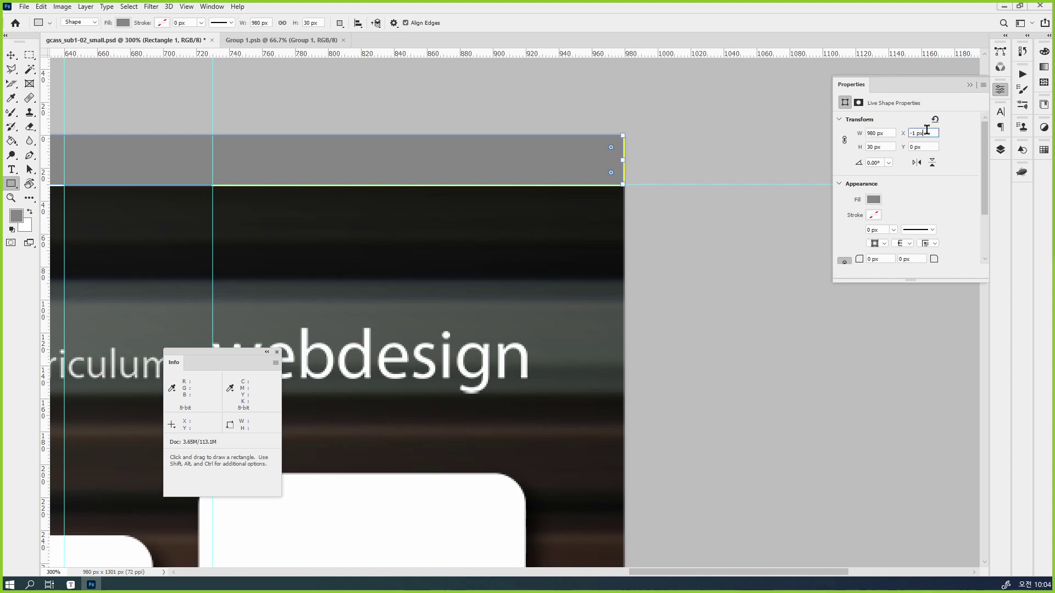
left_click(931, 148)
Rename the grey rectangle's layer as sideBox_bg.
left_click(11, 55)
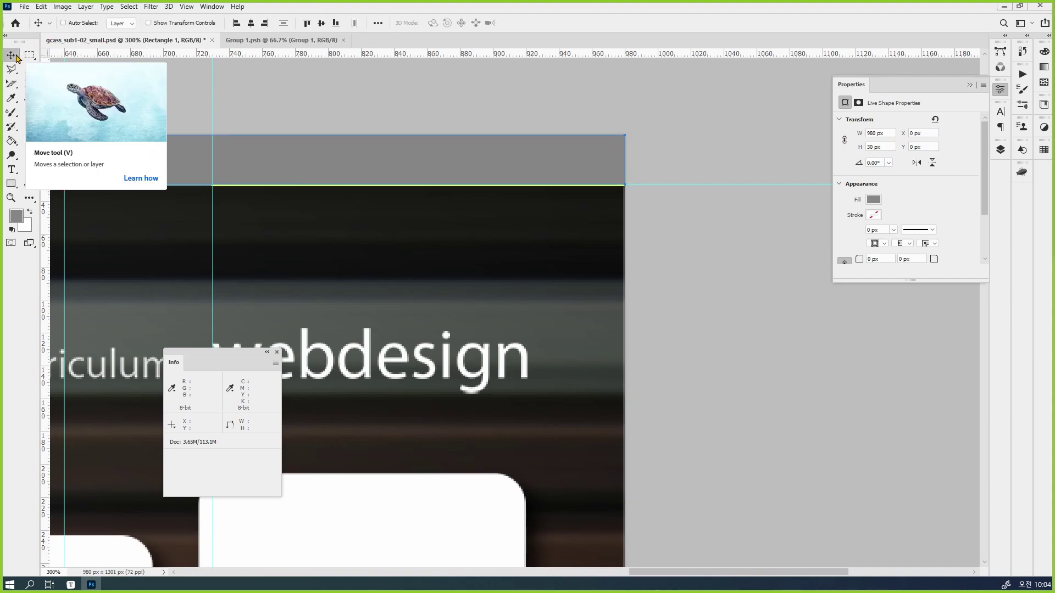
left_click_drag(198, 228, 669, 219)
left_click_drag(273, 228, 632, 228)
left_click_drag(546, 242, 43, 231)
left_click(1001, 151)
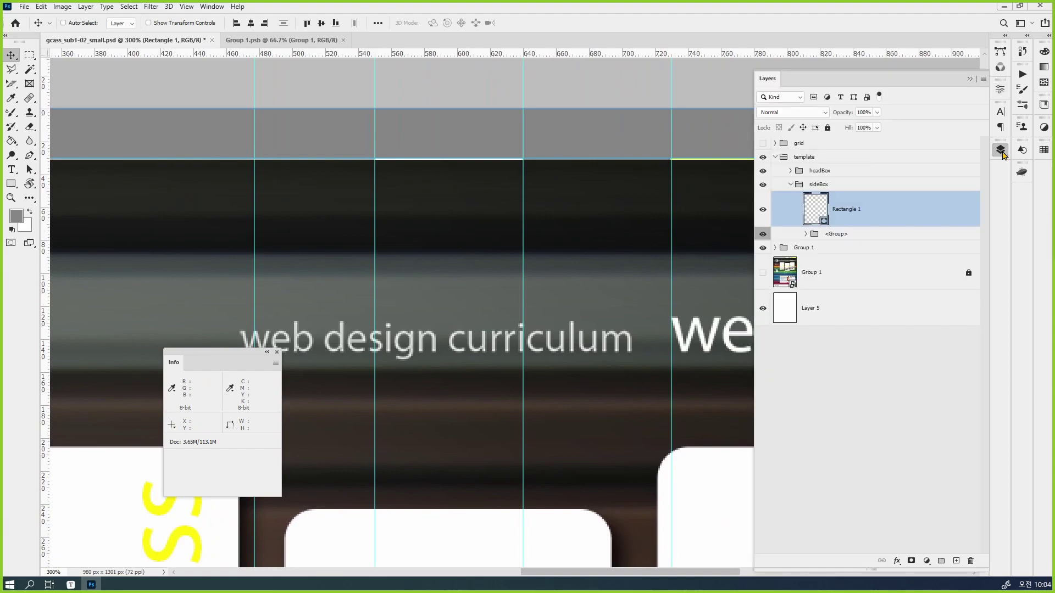
double_click(849, 211)
type("Box_bg")
key("Return")
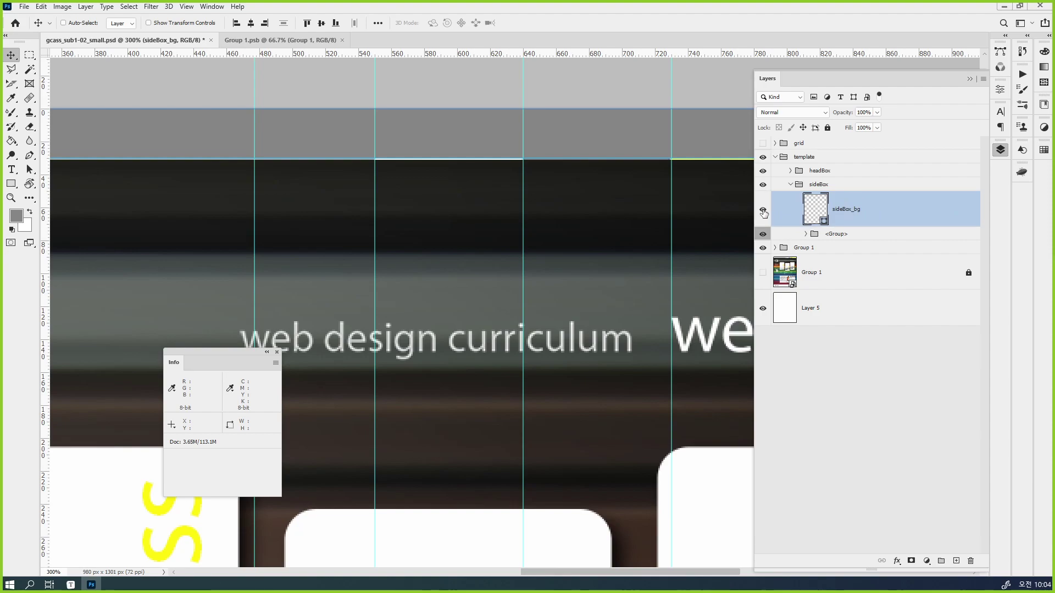
Widen the Layers panel and hide the sideBox_bg layer to uncover the top bar's original buttons.
key("ctrl+minus")
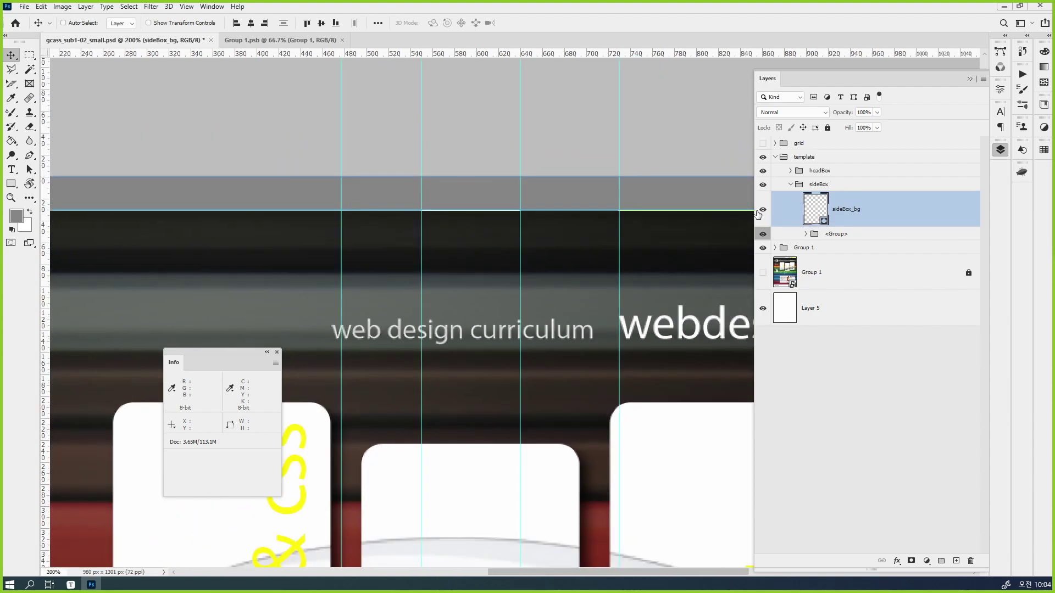
left_click_drag(751, 213, 857, 213)
left_click_drag(691, 306, 610, 288)
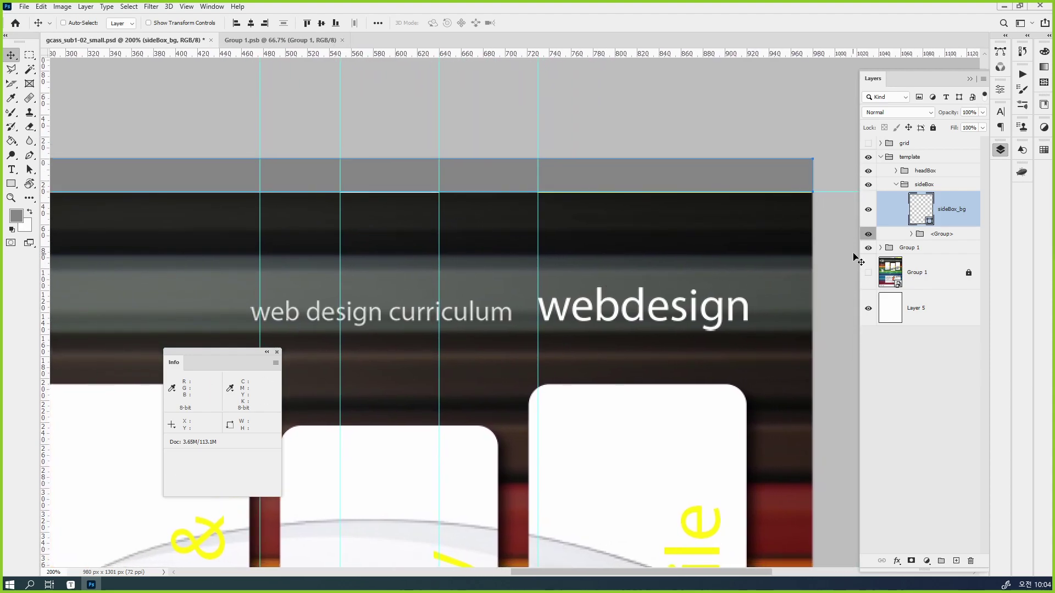
left_click_drag(857, 253, 694, 254)
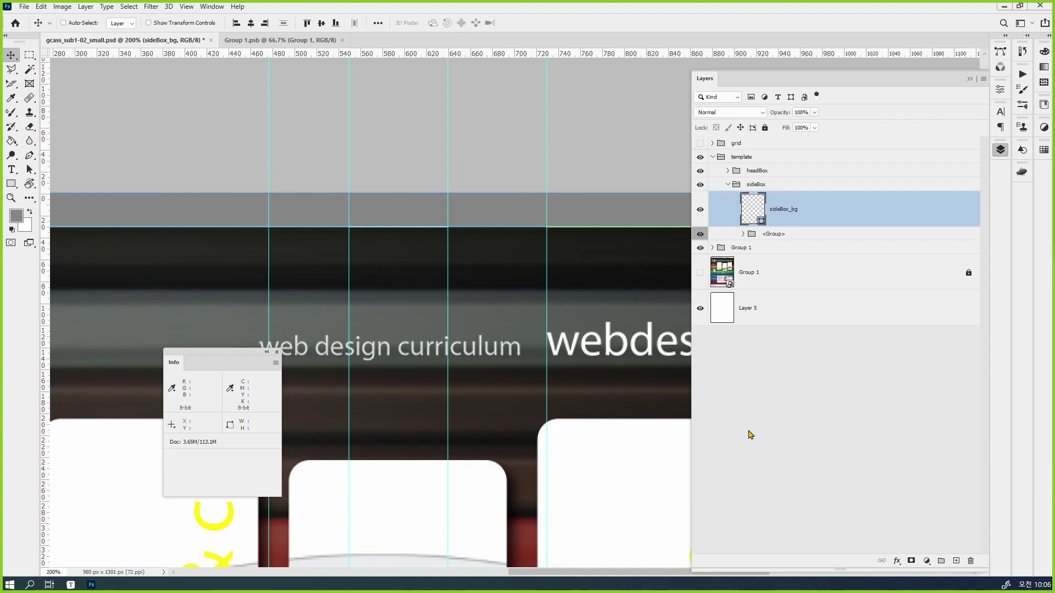
left_click(701, 214)
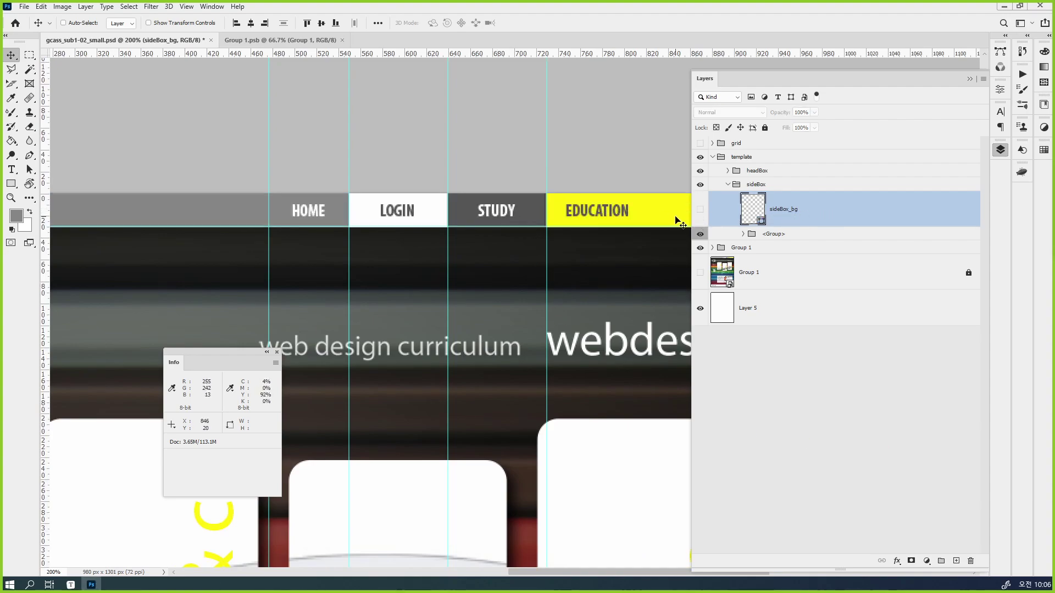
left_click_drag(310, 236, 534, 186)
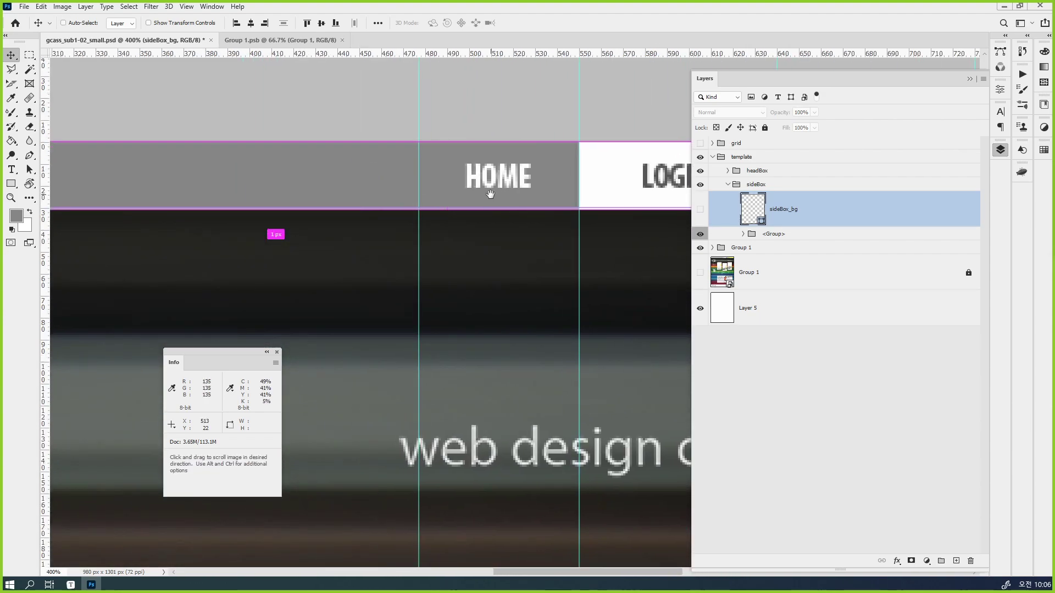
On a new layer in the sideBox group, draw a rectangle about 73 by 31 px over the HOME button between the guides.
left_click(956, 561)
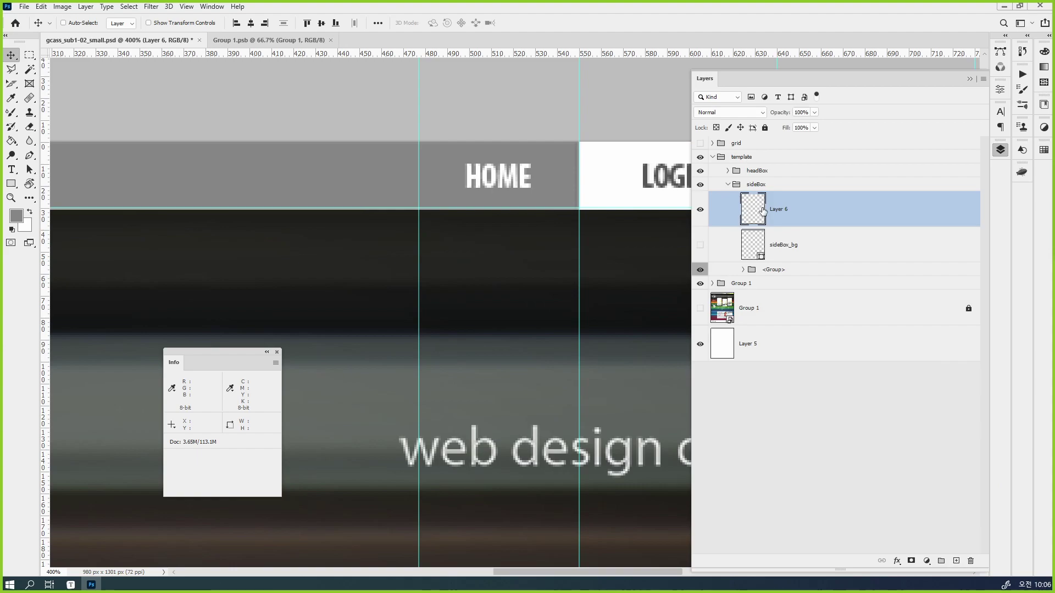
left_click(11, 183)
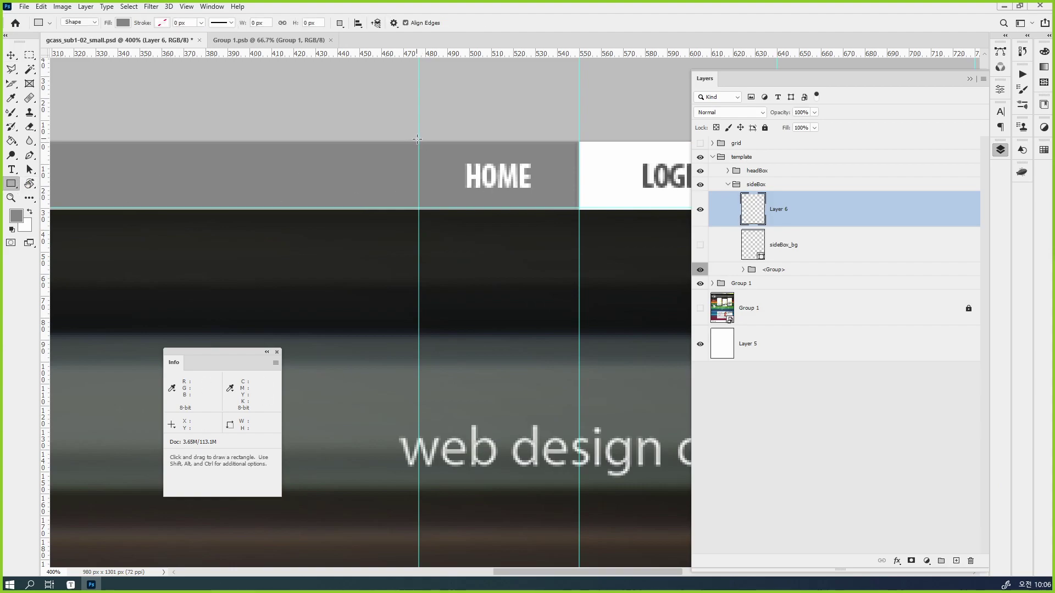
left_click_drag(419, 142, 580, 208)
Set the HOME rectangle's height to 30 px and its Y position to 0 px.
left_click(896, 146)
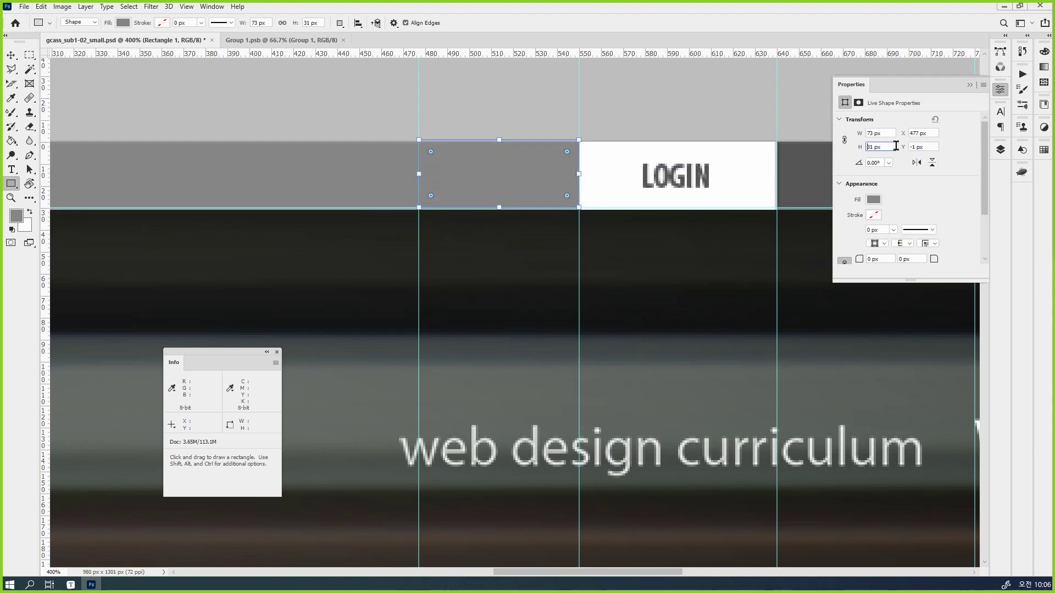
key("Down")
left_click(930, 147)
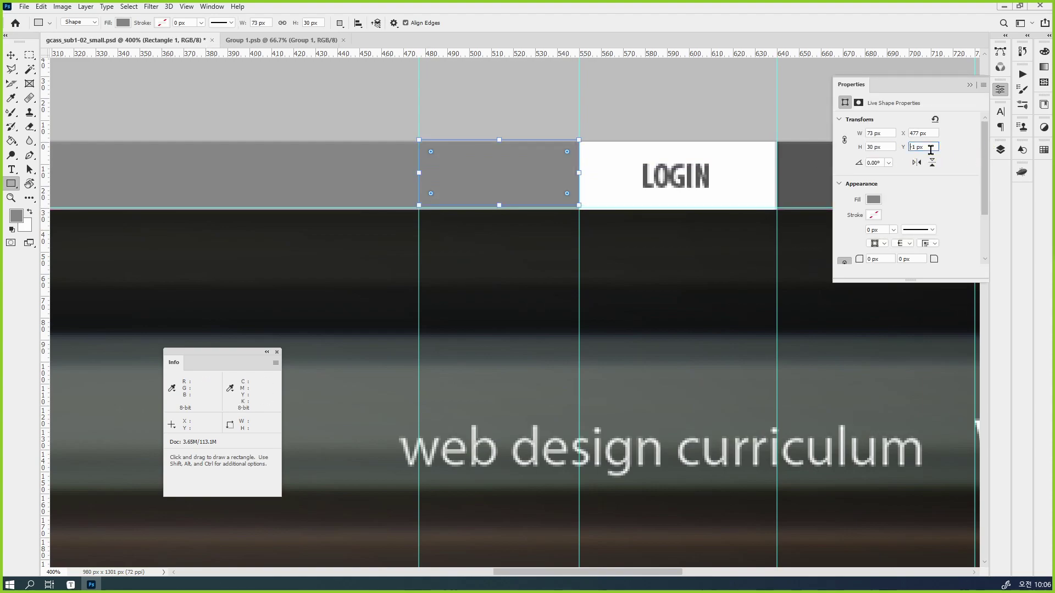
key("Return")
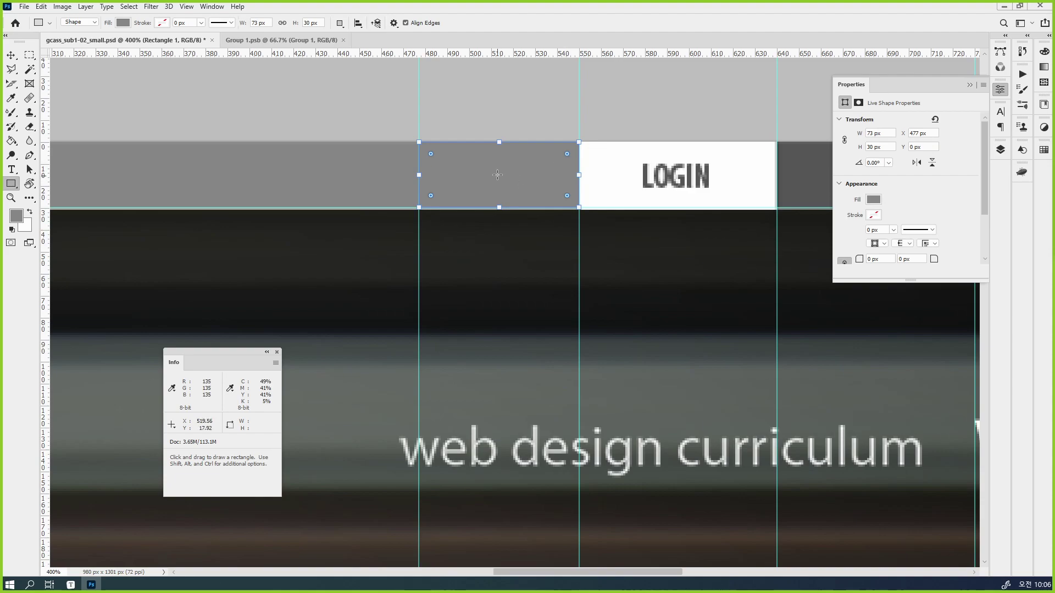
key("v")
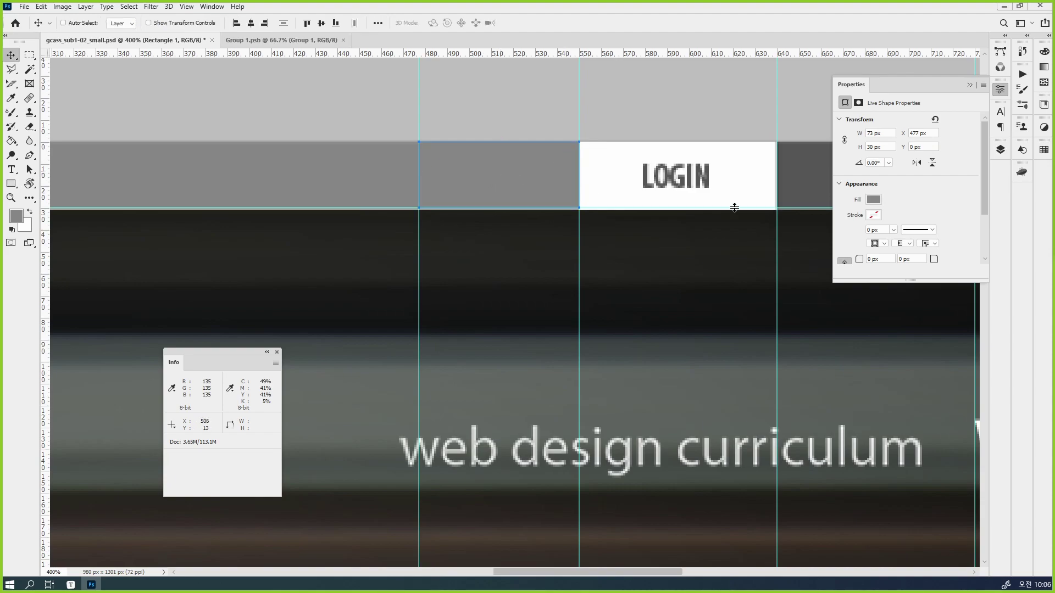
left_click(873, 200)
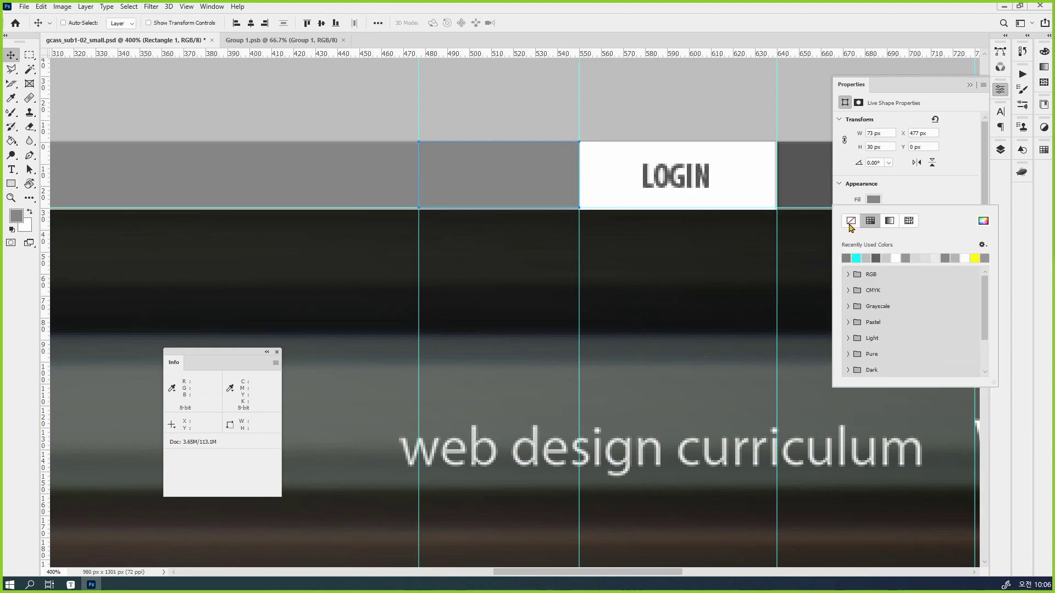
left_click(851, 221)
left_click(1001, 150)
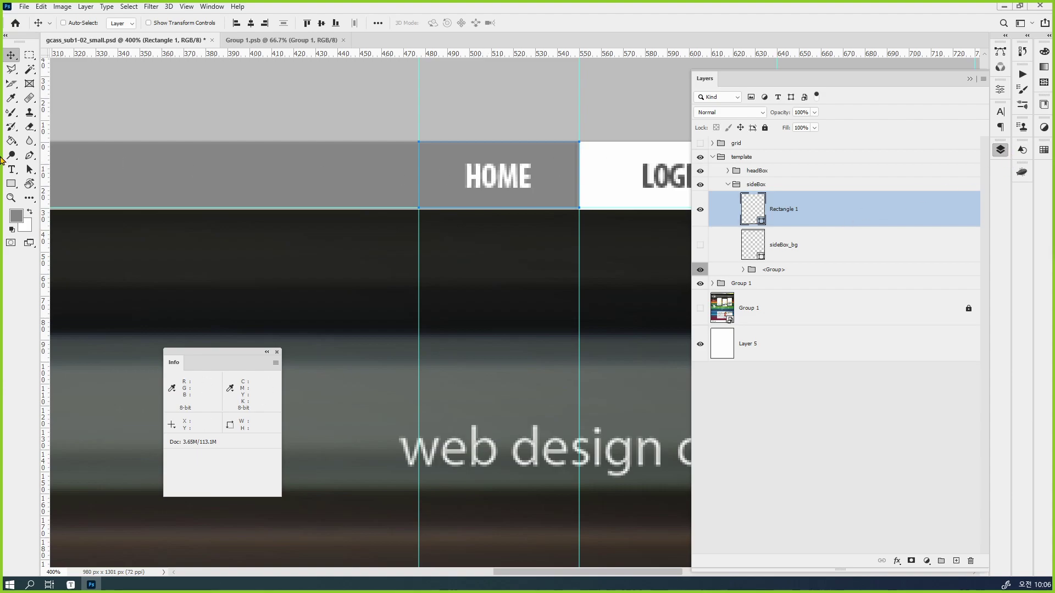
left_click(1000, 89)
left_click(875, 200)
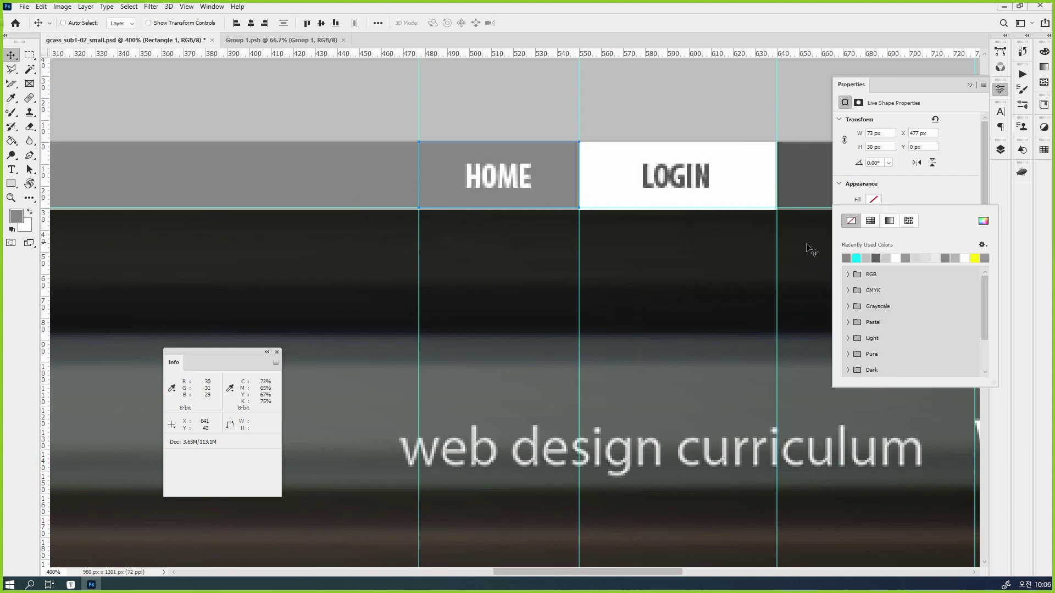
left_click(846, 259)
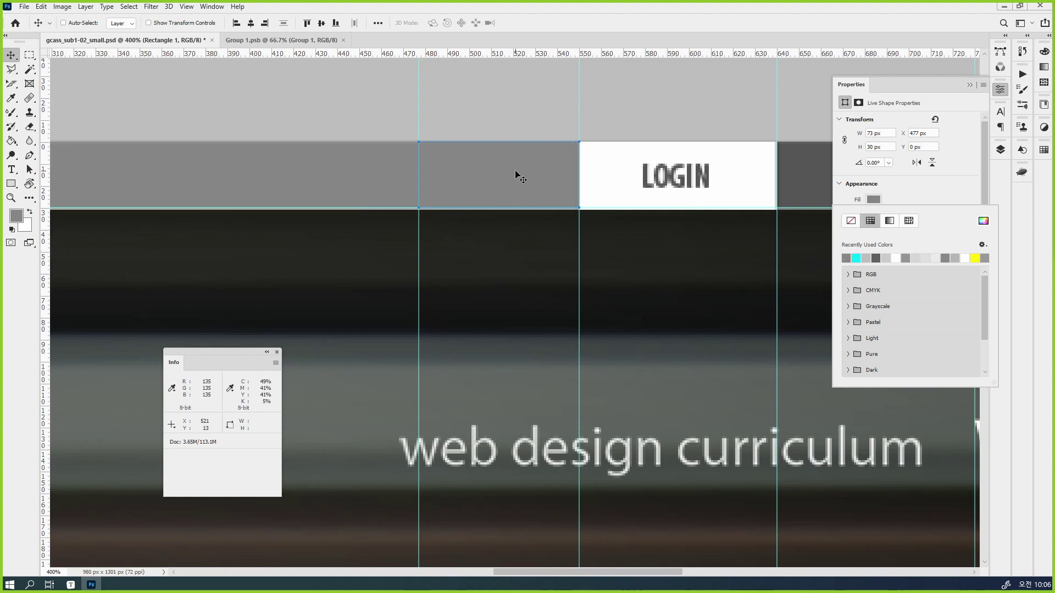
Reduce the HOME rectangle layer's Fill to 0%, keeping its opacity at 100%.
left_click(1000, 150)
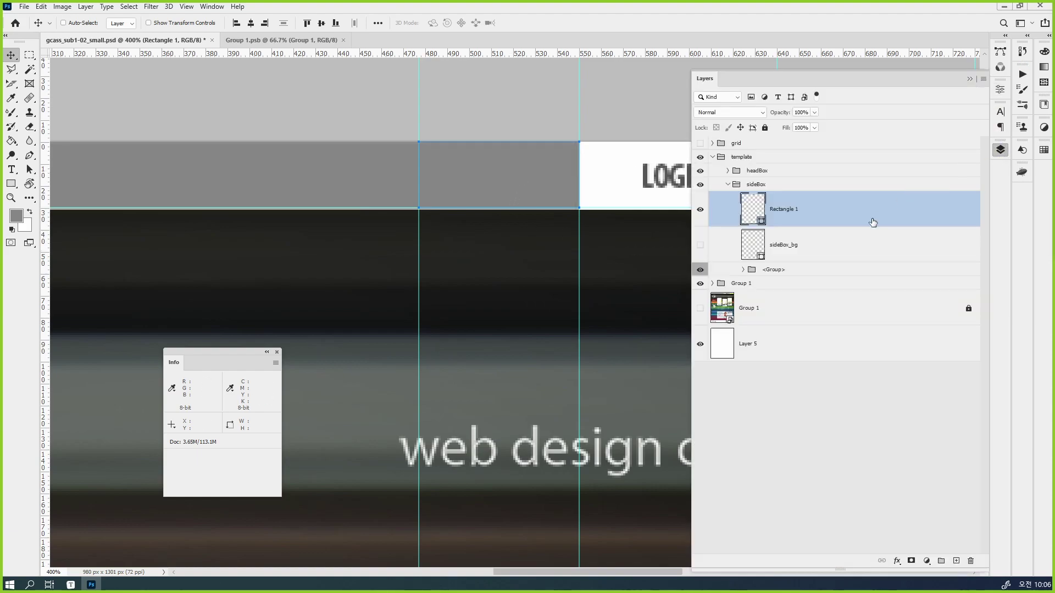
left_click(815, 128)
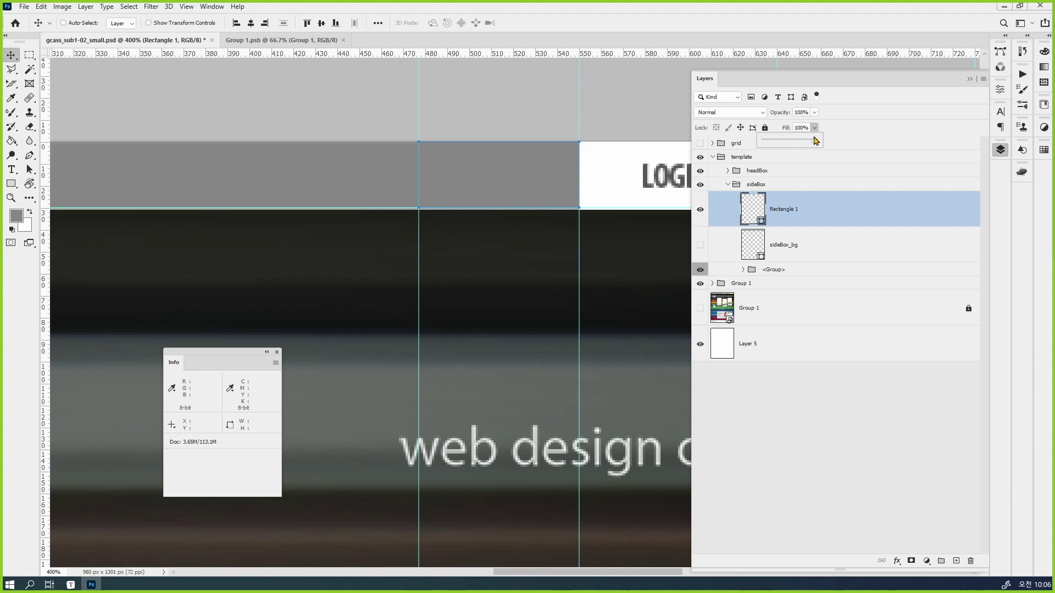
left_click_drag(816, 147, 734, 145)
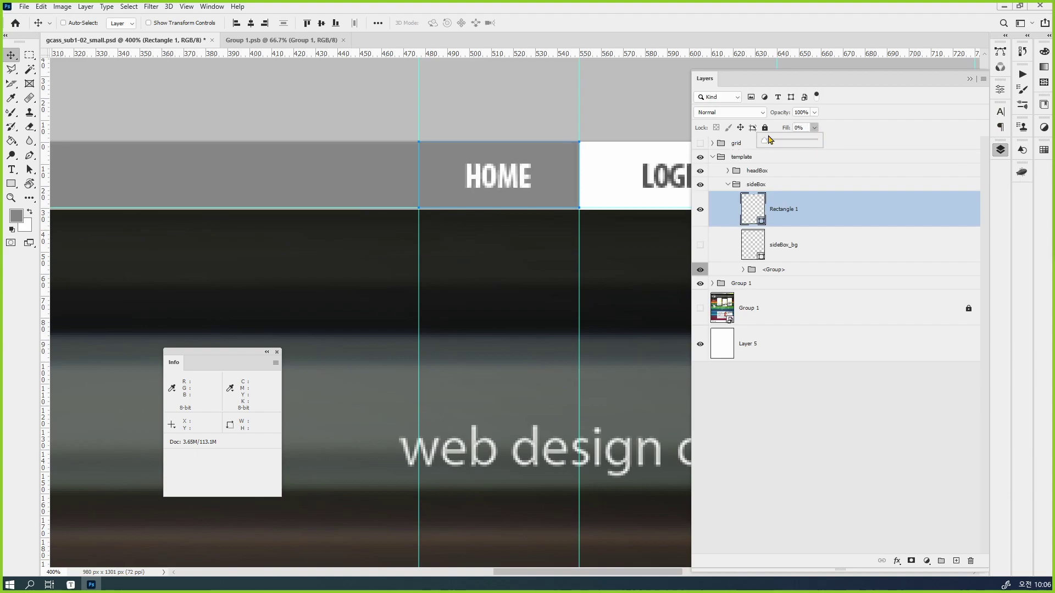
left_click(823, 215)
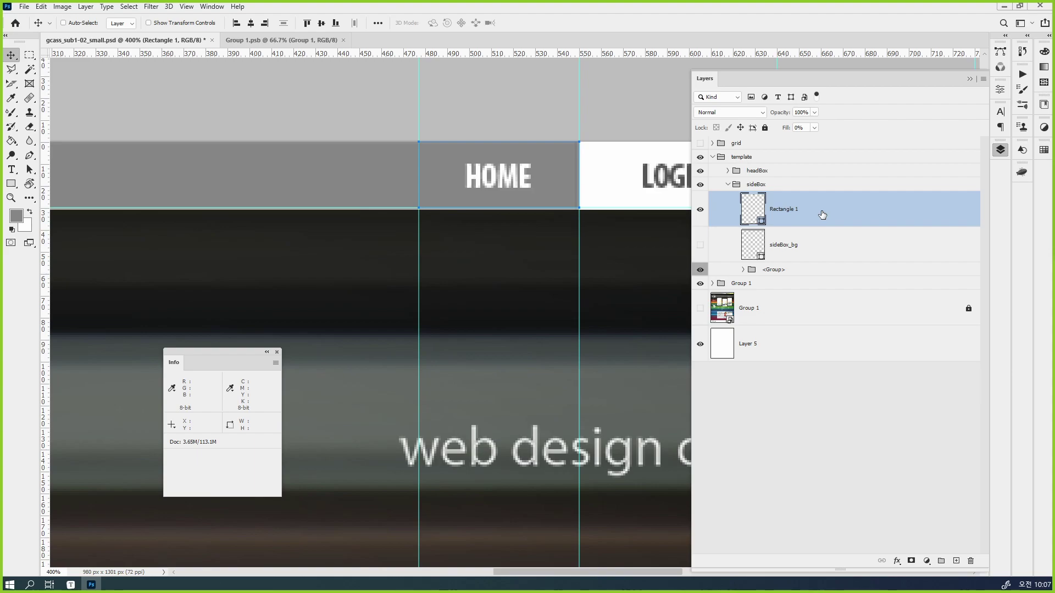
Duplicate the home text layer from the nested original group and place the copy above the HOME rectangle in sideBox.
left_click(744, 270)
scroll(819, 437, "down", 3)
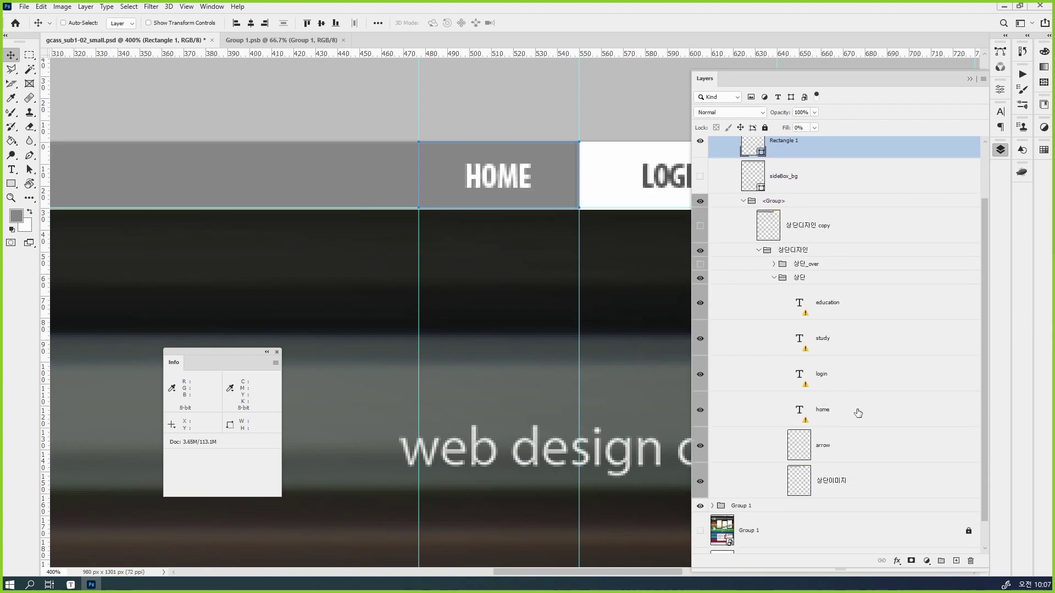
left_click(837, 414)
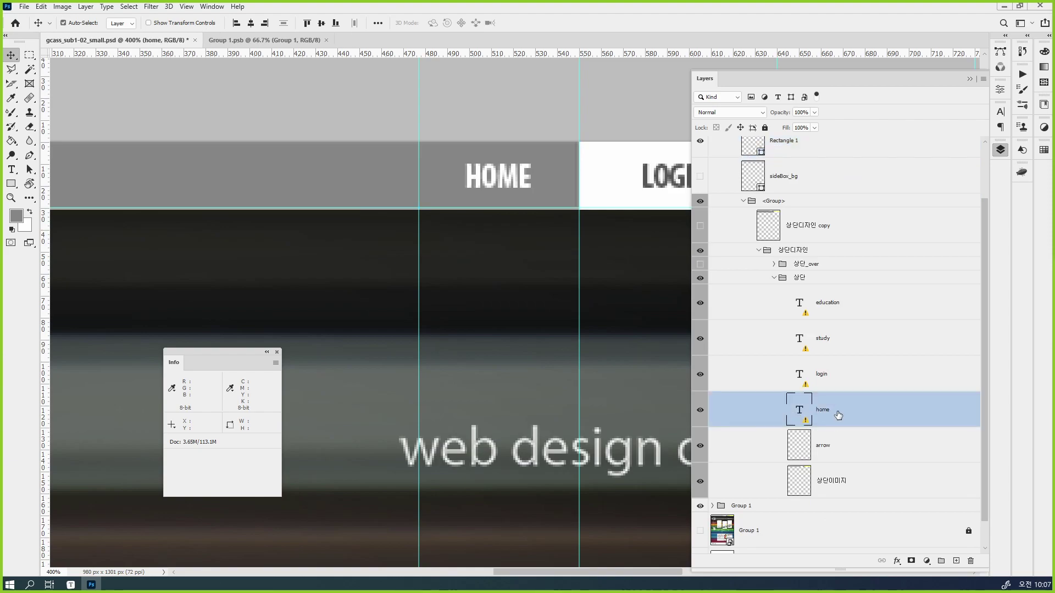
key("ctrl+j")
left_click_drag(838, 414, 868, 171)
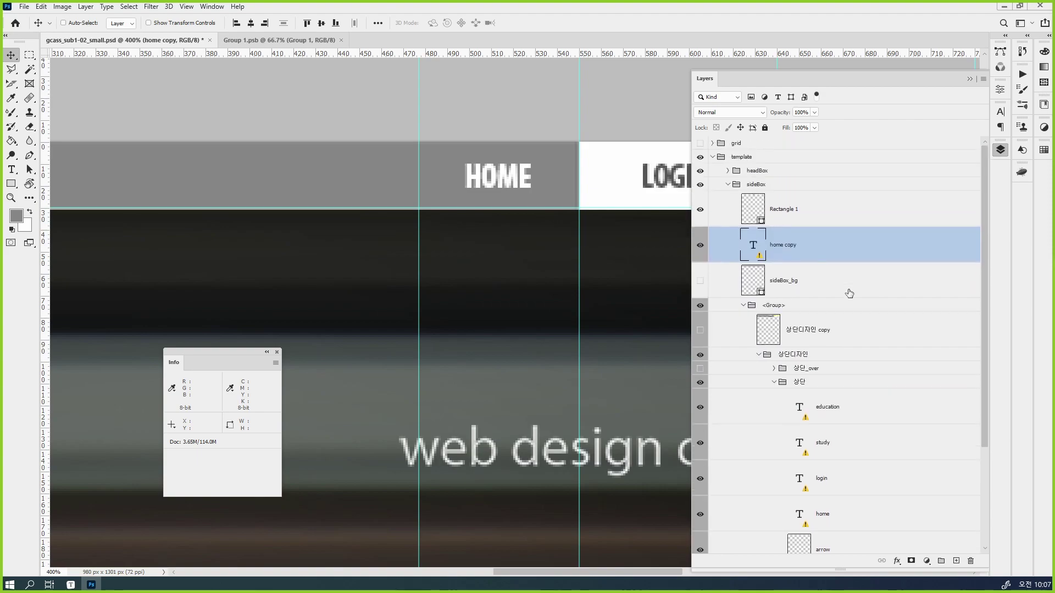
left_click_drag(758, 248, 784, 190)
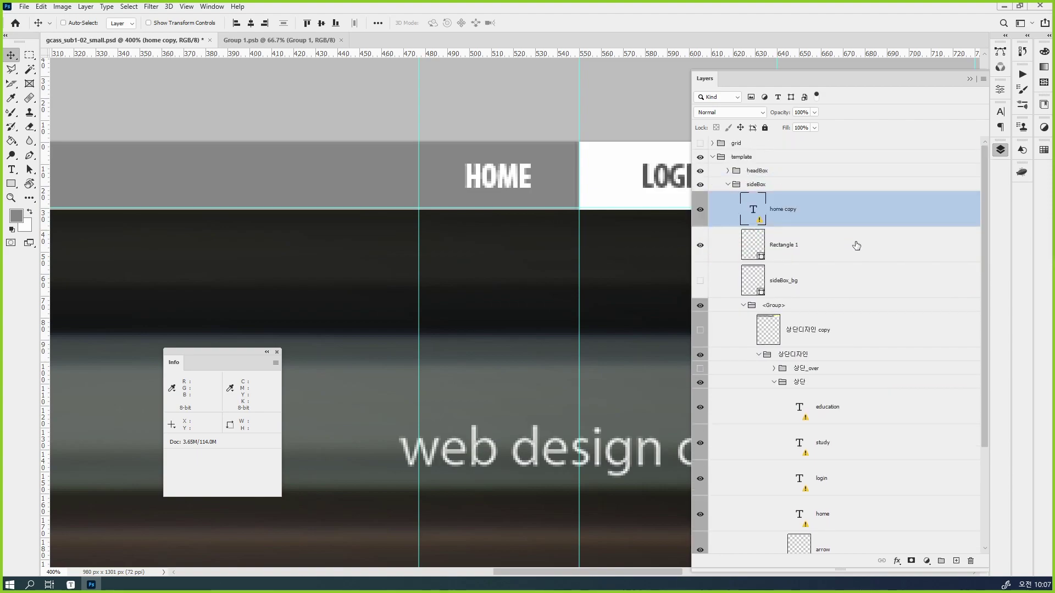
Rename the duplicated HOME text layer as home.
double_click(786, 209)
double_click(790, 210)
key("BackSpace")
key("Return")
Rename the HOME rectangle's layer as gnb_bg_01.
left_click(780, 253)
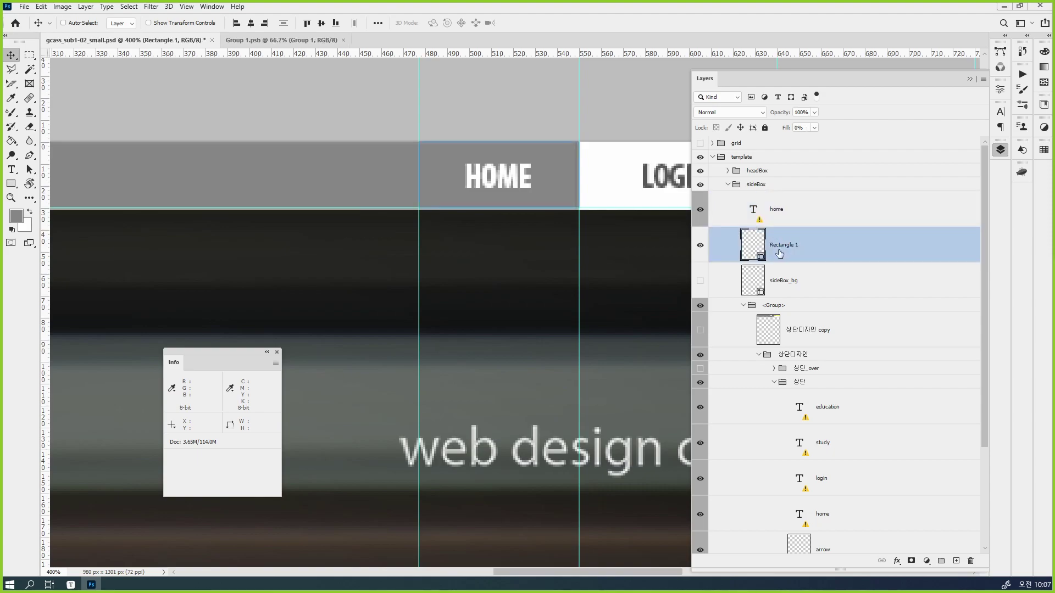
double_click(779, 248)
type("gri")
type("_bg_01")
key("Return")
Group the home text layer with gnb_bg_01 and name the group home.
left_click(855, 217, "shift")
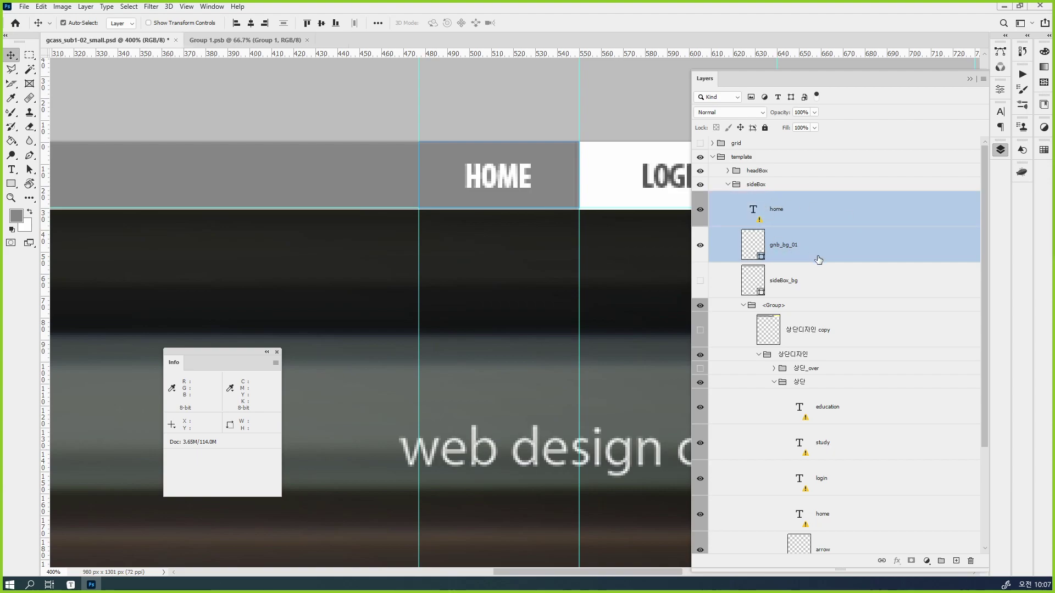
key("ctrl+g")
double_click(772, 198)
type("home")
key("Return")
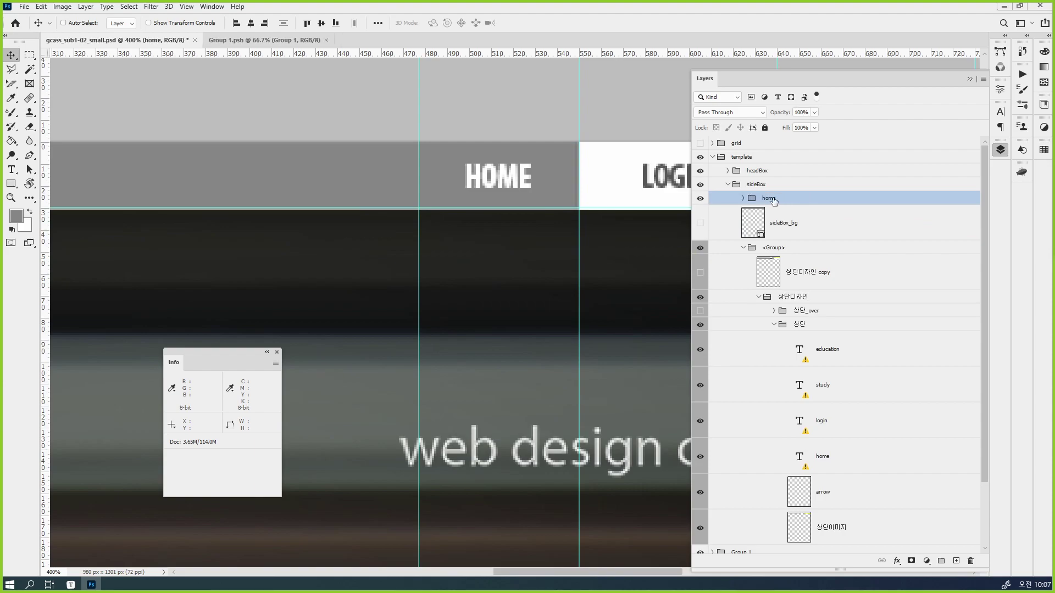
On a new layer above the home group, draw a rectangle about 90 by 31 px over the LOGIN button between the guides.
left_click_drag(633, 280, 318, 264)
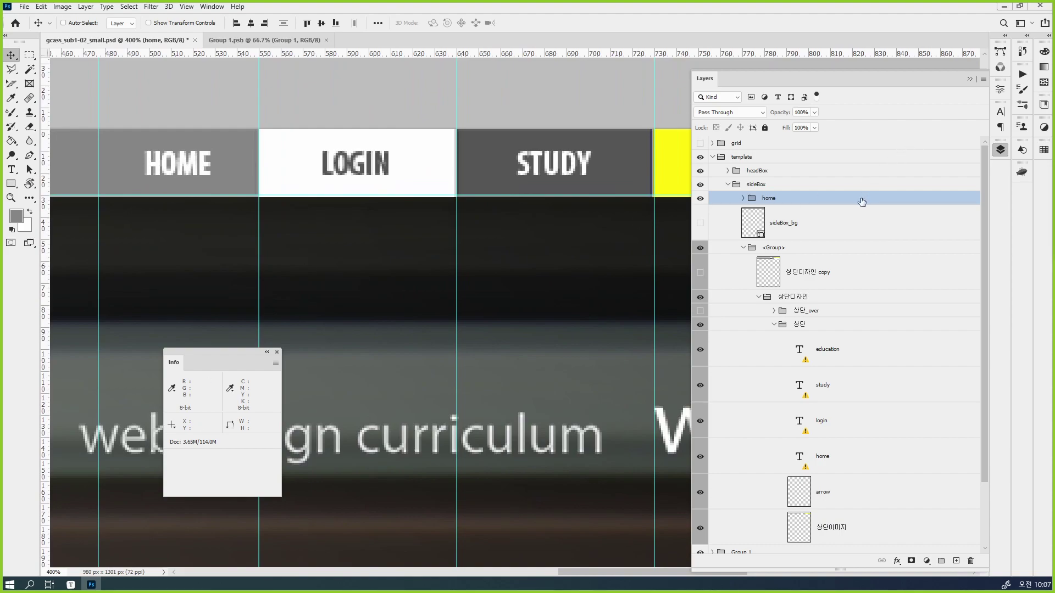
left_click(956, 561)
key("u")
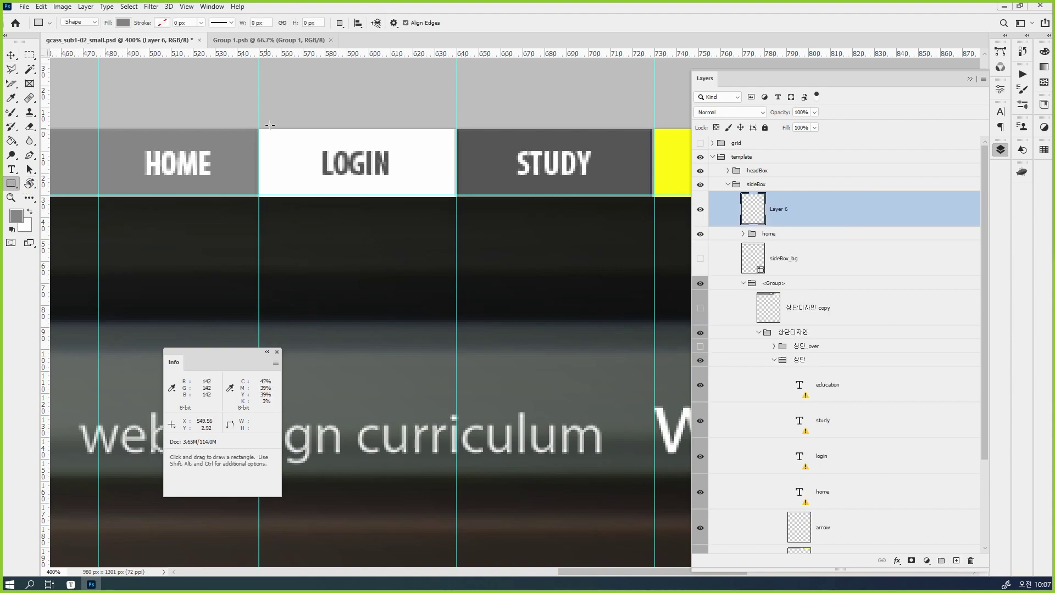
left_click_drag(258, 129, 456, 196)
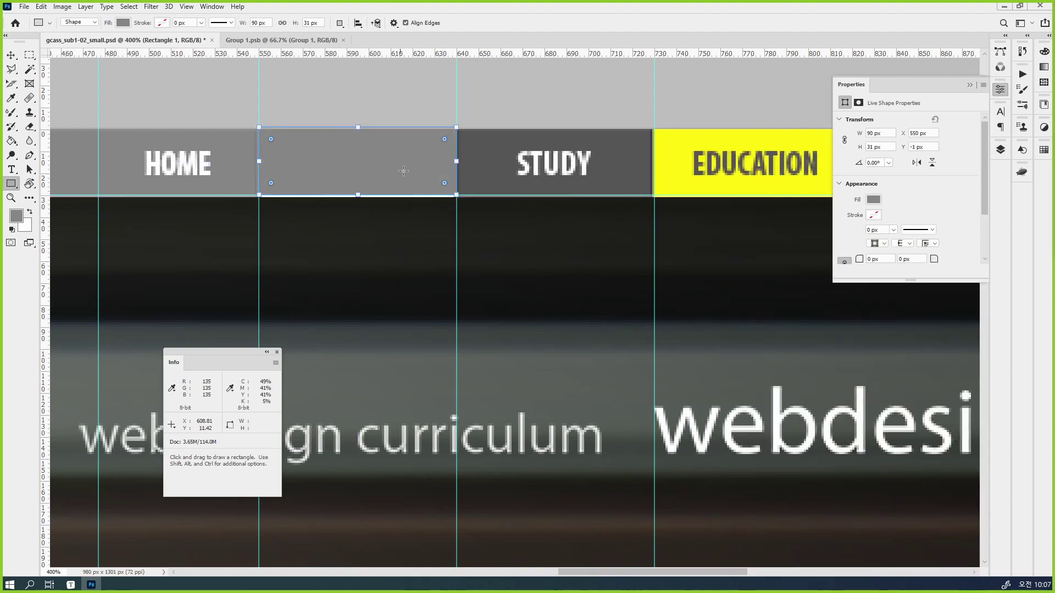
Set the LOGIN rectangle's height to 30 px and Y position to 0 px, and fill it with white.
key("Tab")
key("Tab")
type("0")
key("Return")
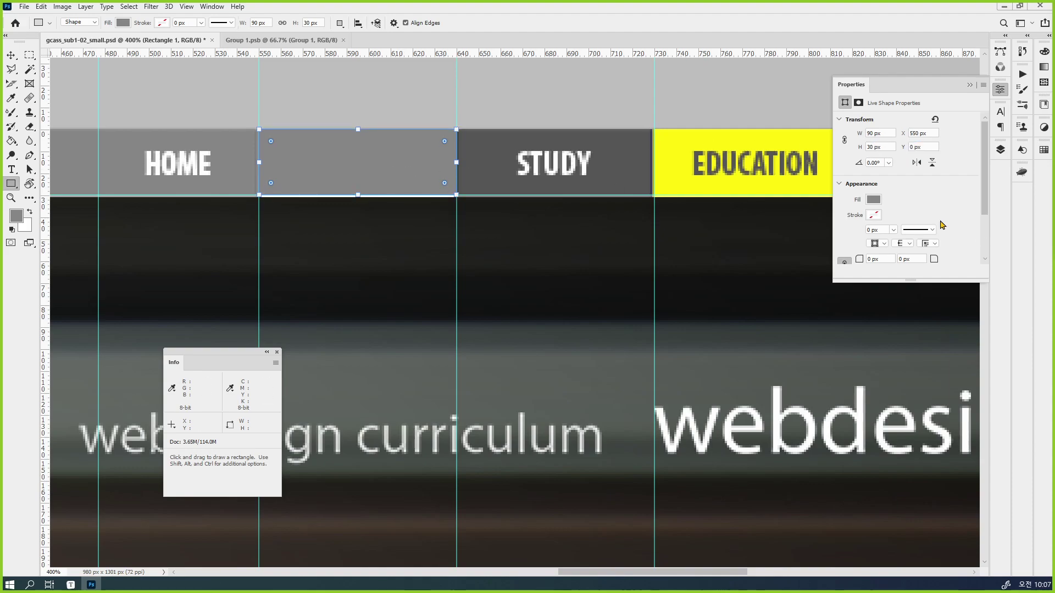
left_click(873, 200)
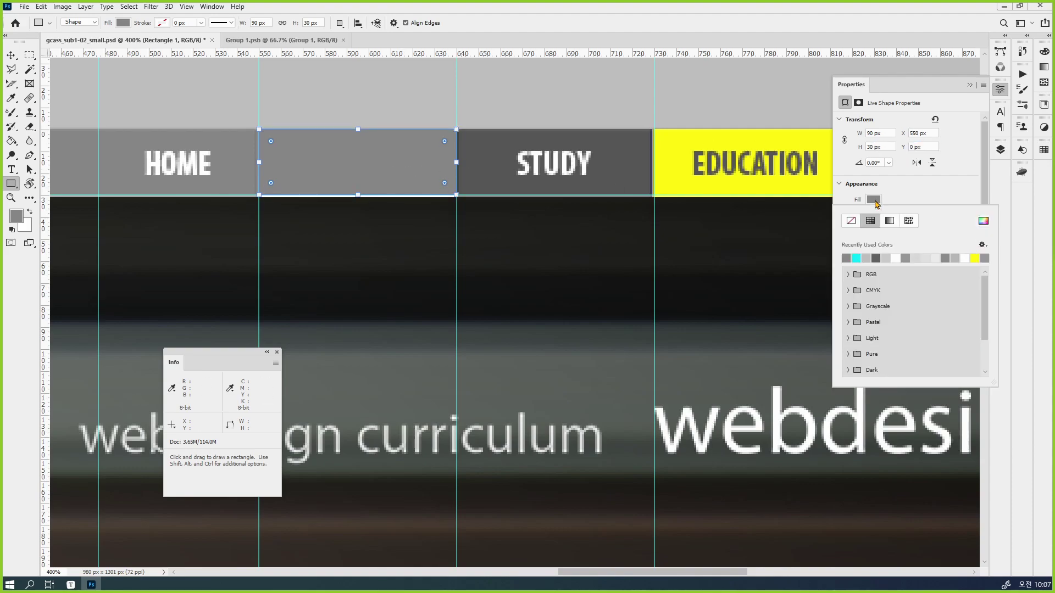
left_click(899, 259)
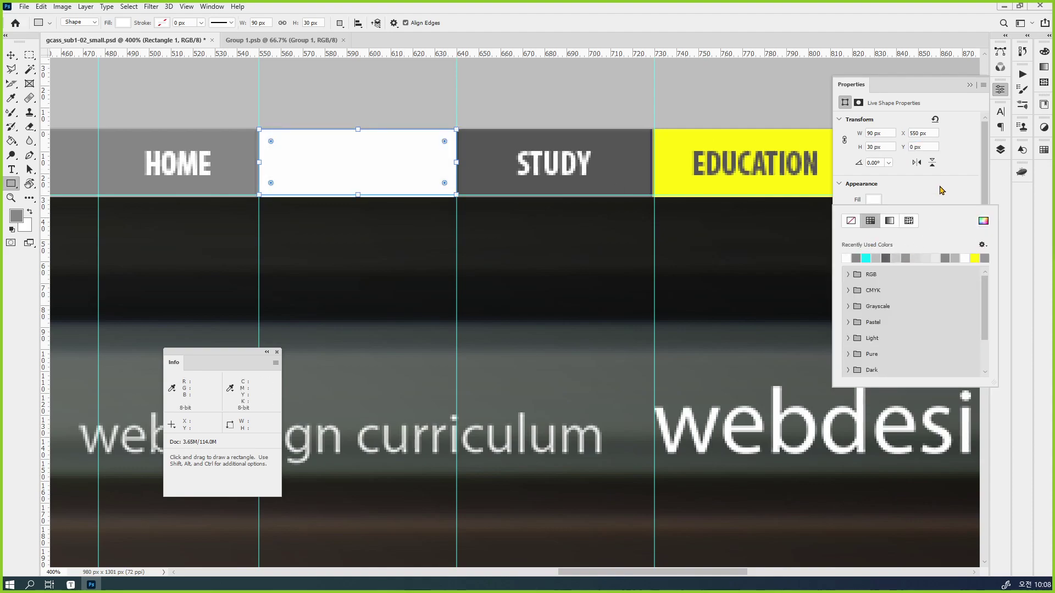
Duplicate the original login text layer and place the copy above the white rectangle in the sideBox group.
left_click(1001, 150)
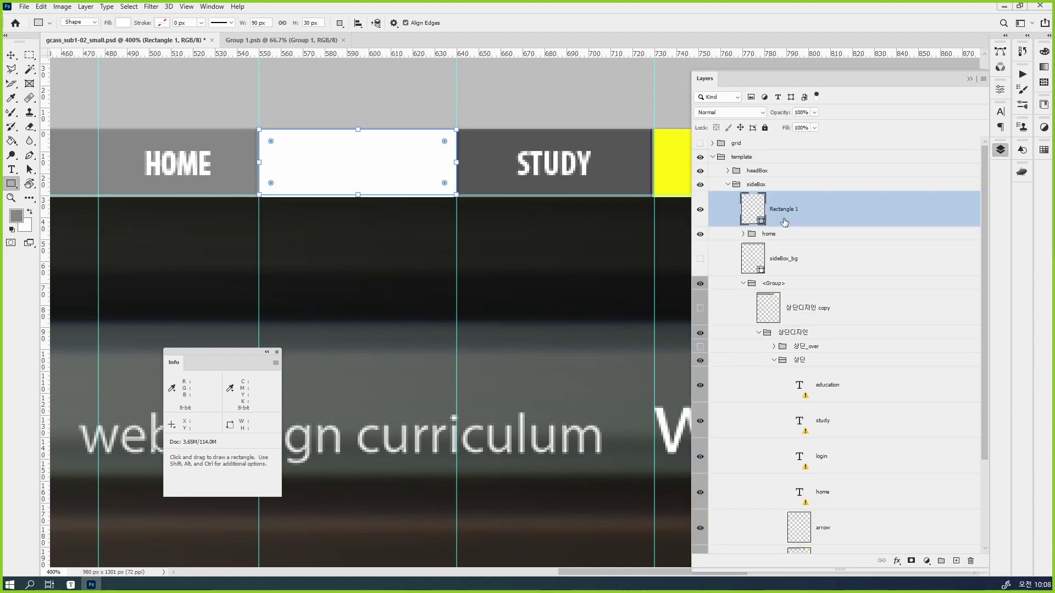
left_click(852, 458)
key("ctrl+j")
left_click_drag(828, 459, 844, 199)
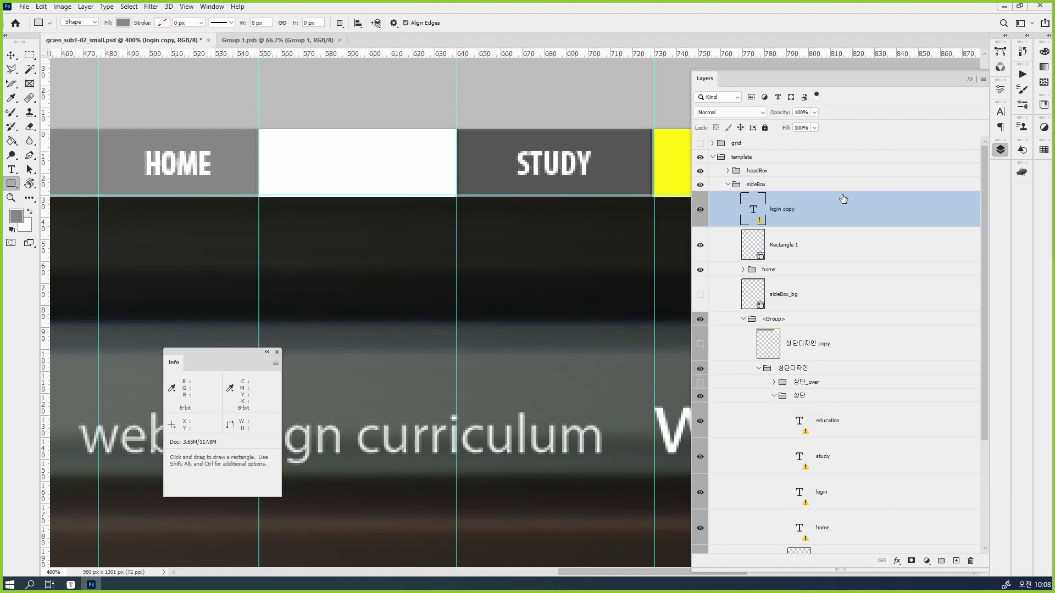
Rename the duplicated LOGIN text layer as login.
double_click(784, 210)
key("End")
key("BackSpace")
key("BackSpace")
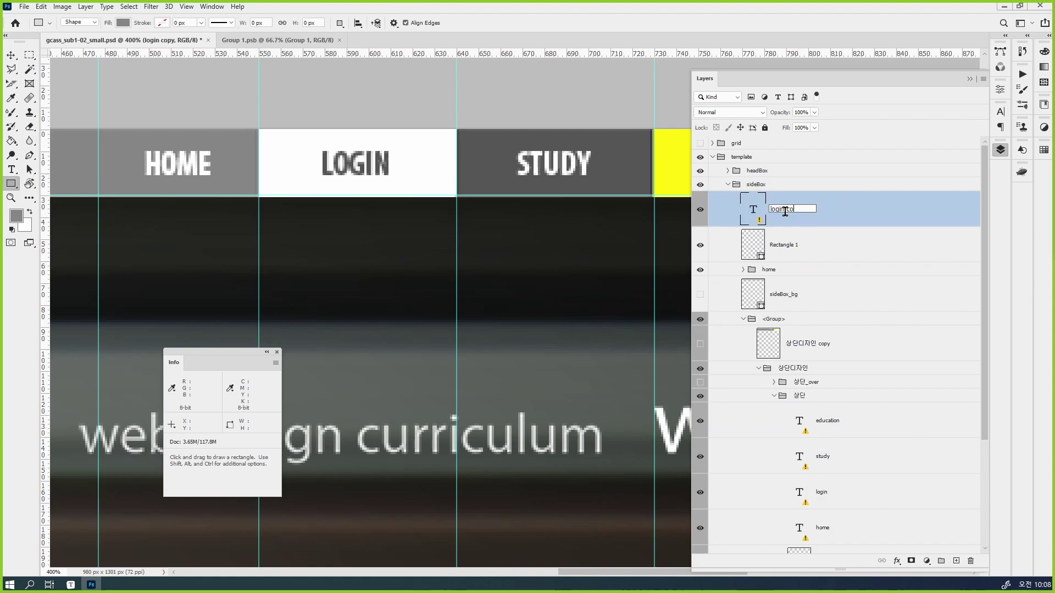
key("Return")
Group the login text layer with its white rectangle and name the group login.
left_click(796, 254, "shift")
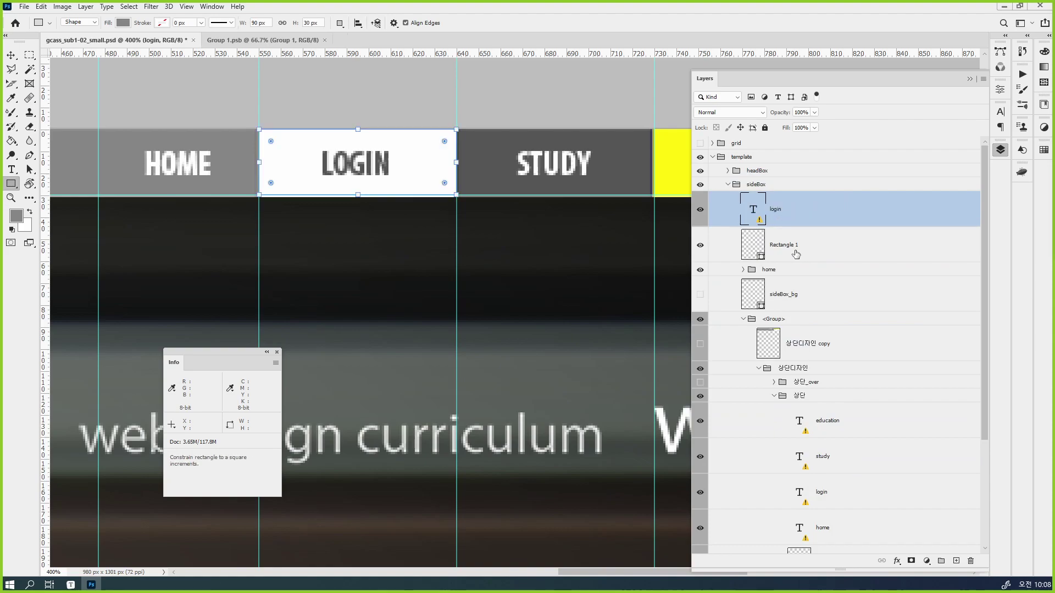
key("ctrl+g")
double_click(774, 196)
key("BackSpace")
type("login")
key("Return")
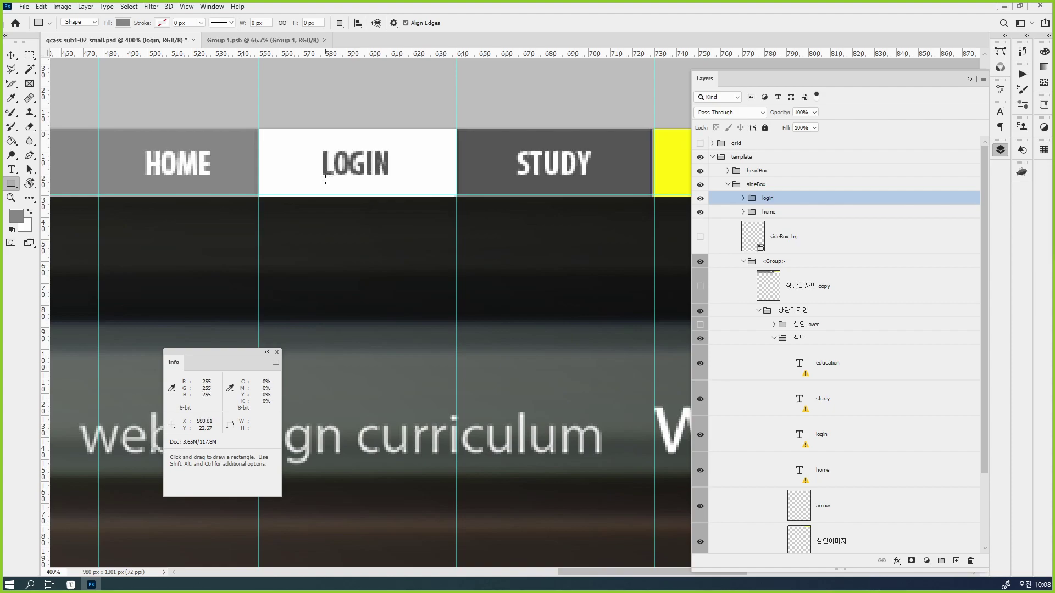
Draw a rectangle about 90 × 31 px over the STUDY button on a new layer above the login group.
left_click(11, 55)
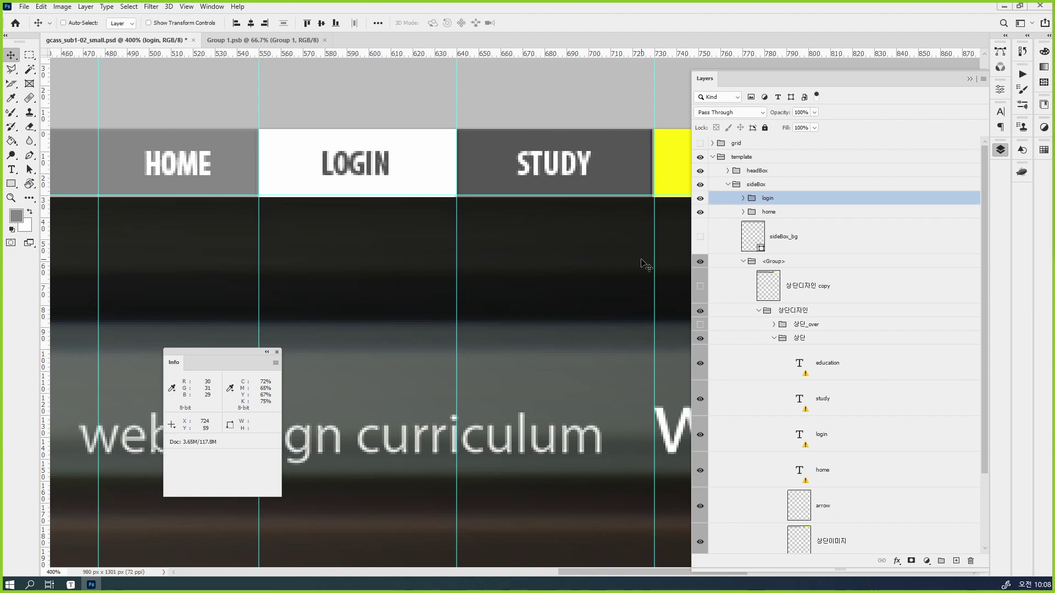
left_click_drag(646, 266, 364, 222)
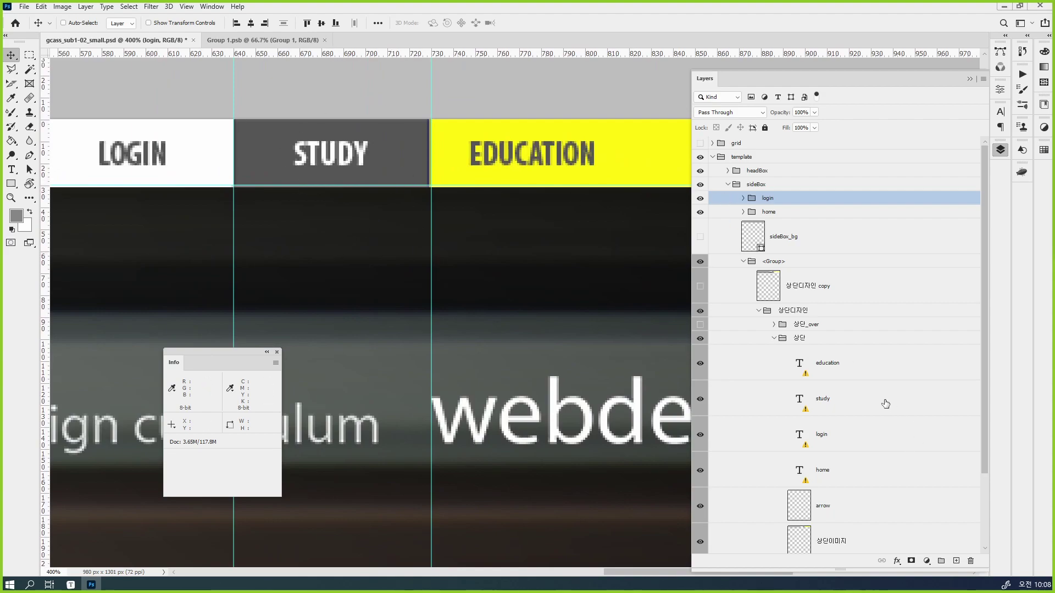
left_click(956, 561)
left_click(11, 183)
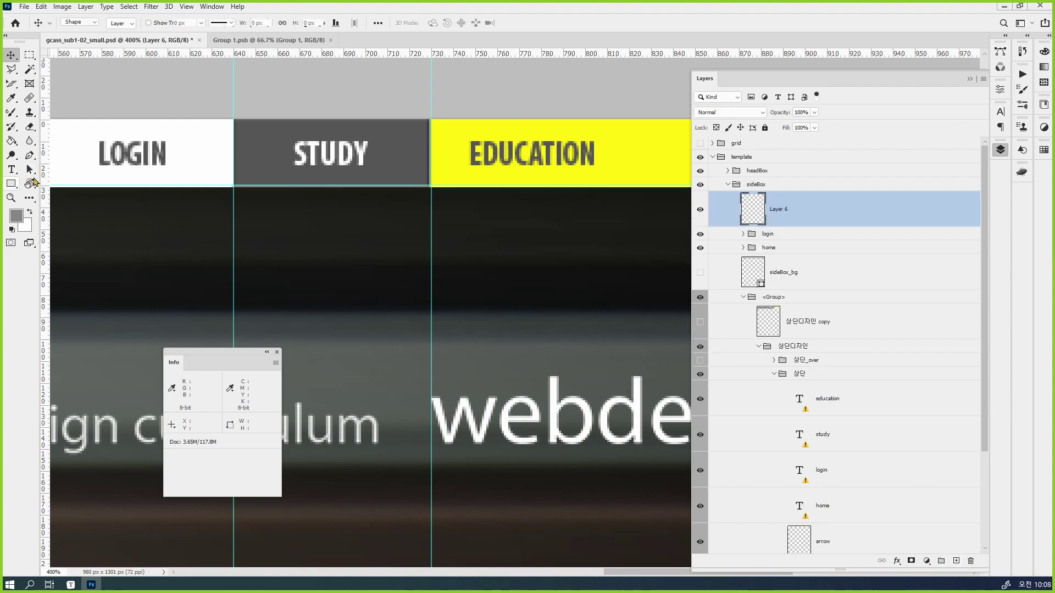
left_click_drag(234, 119, 431, 185)
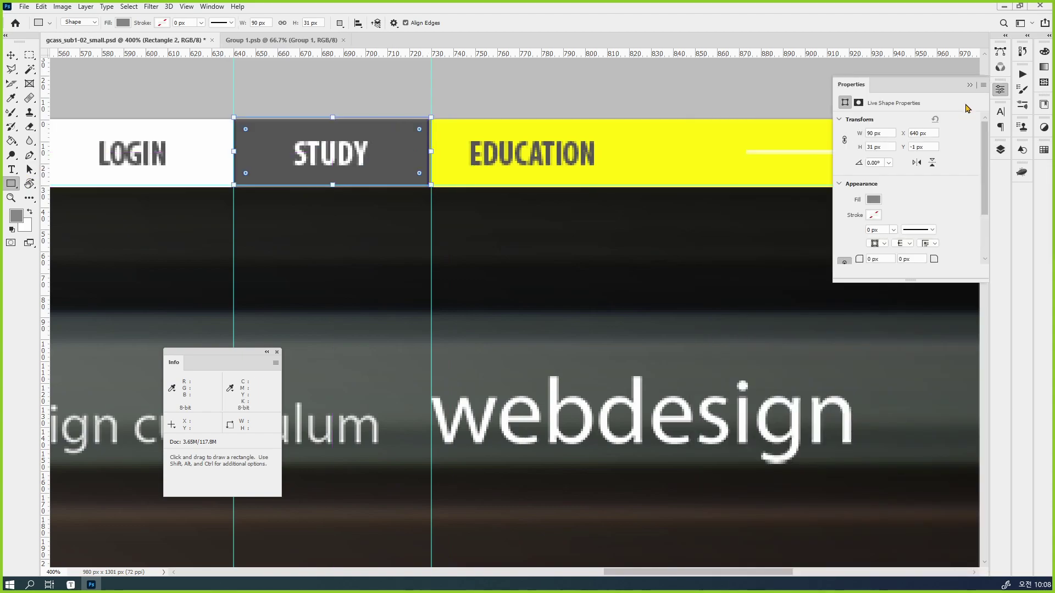
Set the STUDY rectangle's height to 30 px and its Y position to 0 px.
type("30")
key("Tab")
key("Tab")
type("0")
key("Return")
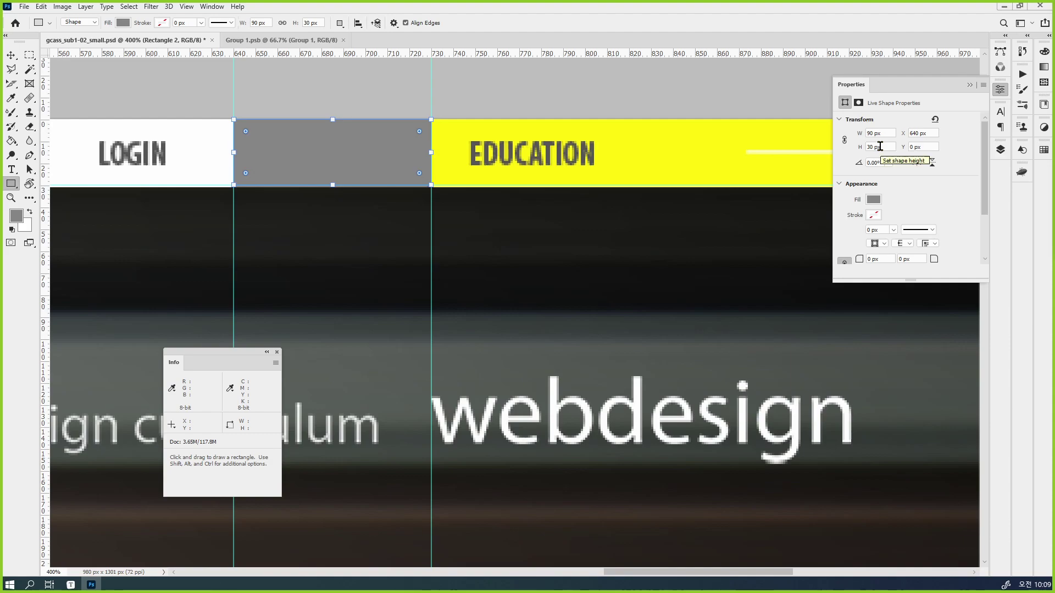
Shift the STUDY rectangle down about 8 px and fill it with the dark grey #555555 sampled from the original button.
left_click(11, 54)
left_click_drag(386, 151, 385, 165)
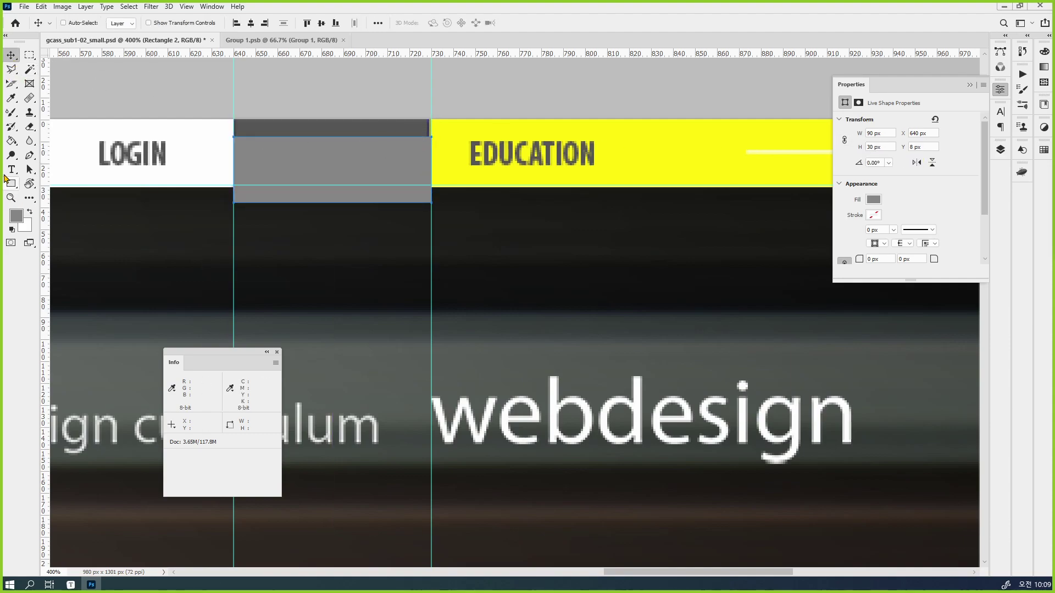
left_click(876, 199)
left_click(983, 222)
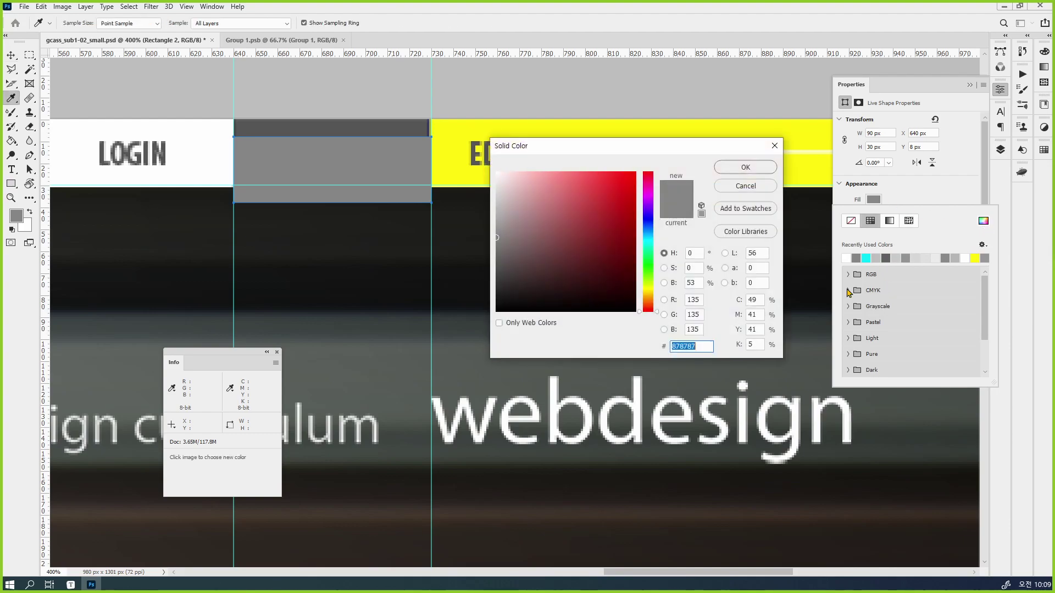
left_click(386, 124)
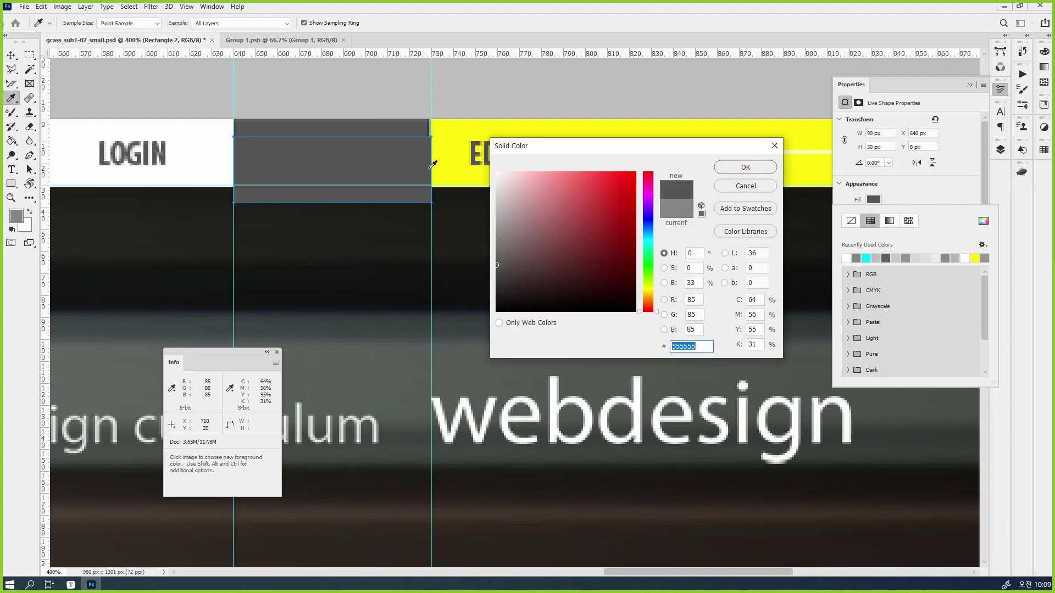
left_click(748, 167)
left_click(1006, 96)
left_click(1006, 96)
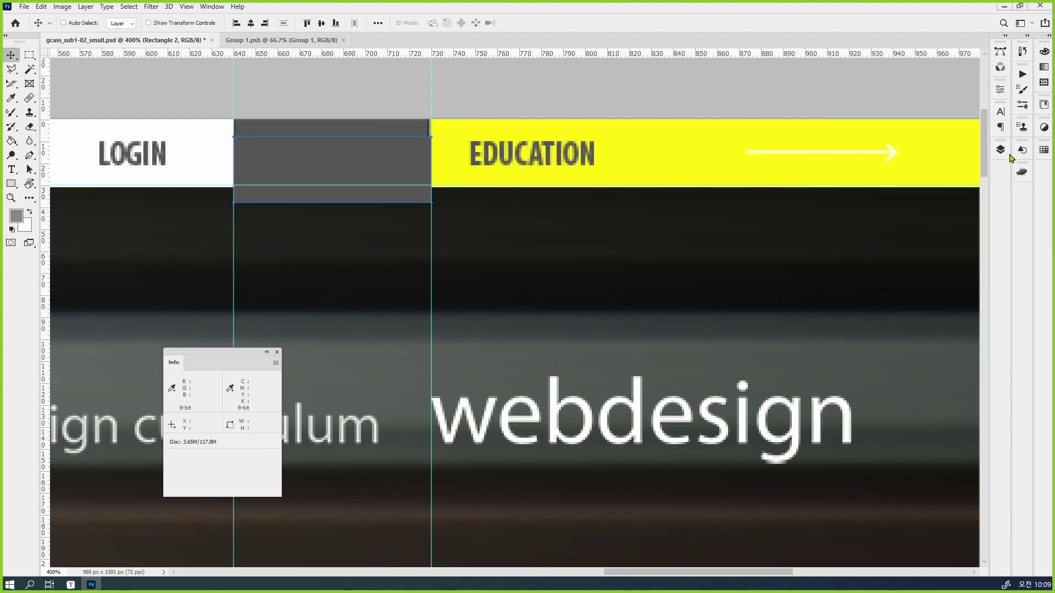
Duplicate the original study text layer, place the copy above the dark grey rectangle in sideBox, and rename it study.
left_click(1000, 151)
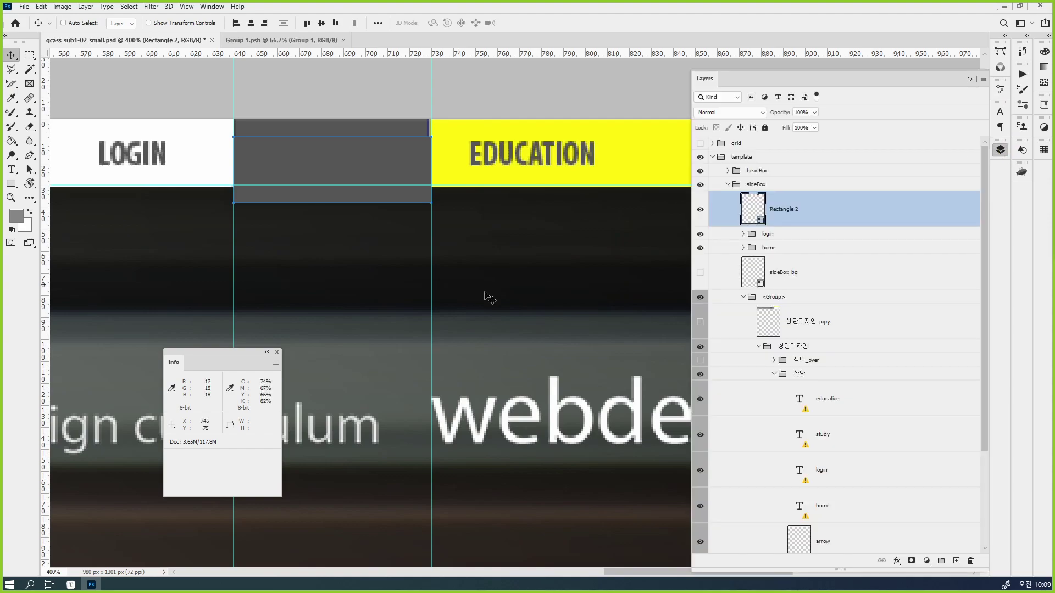
scroll(855, 428, "down", 3)
left_click(852, 400)
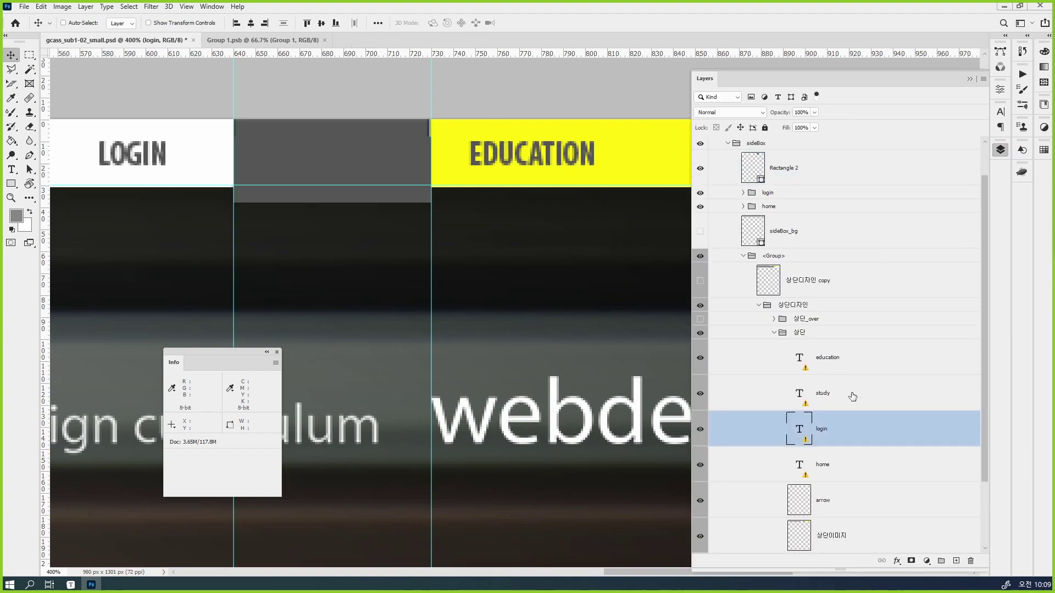
key("ctrl+j")
left_click_drag(827, 407, 866, 161)
double_click(787, 169)
left_click(787, 169)
key("shift+End")
key("Delete")
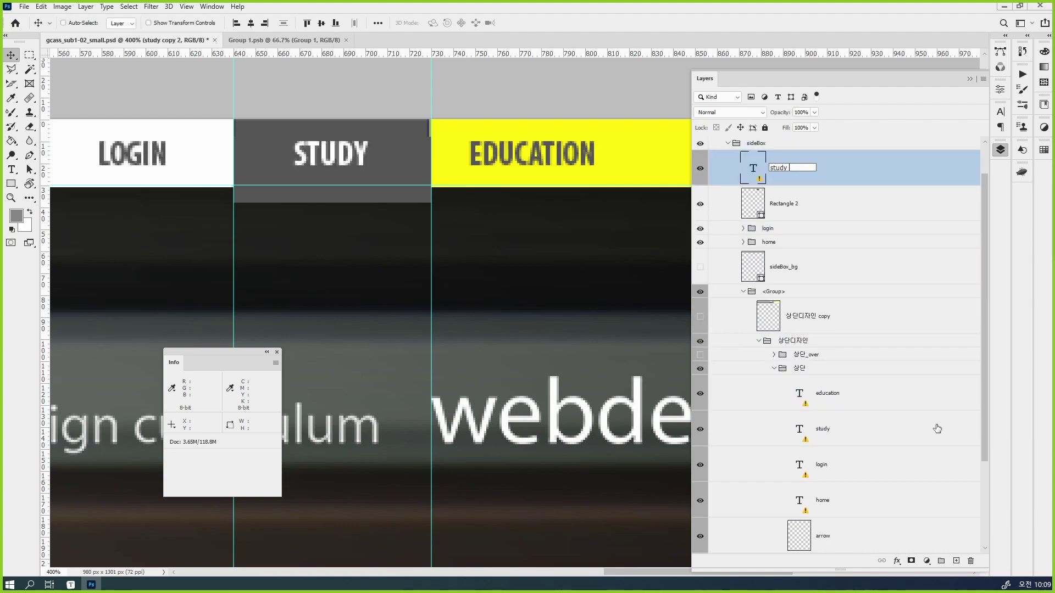
key("Return")
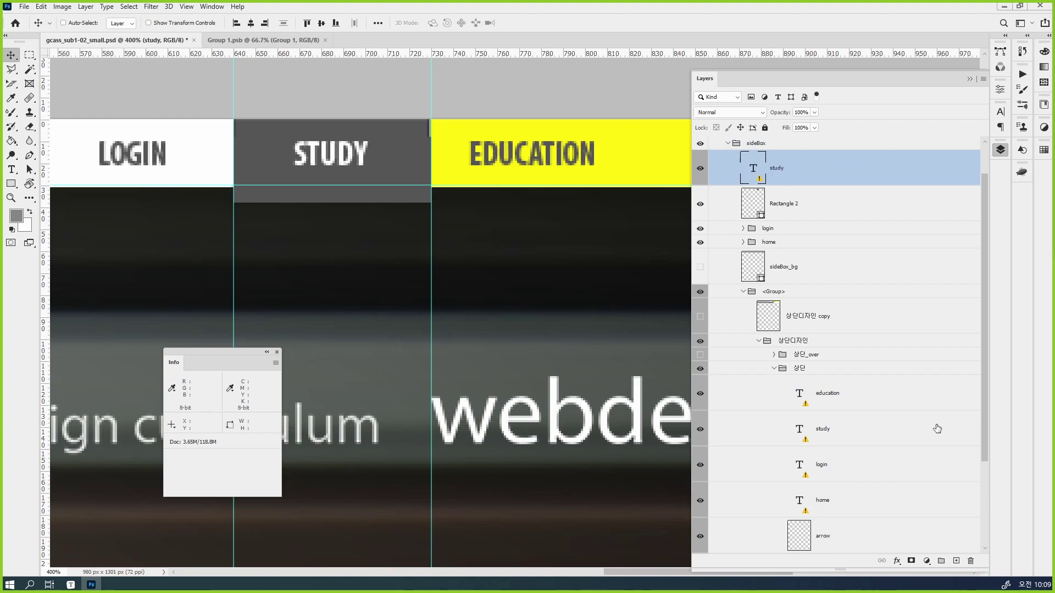
Group the copied study text layer with its dark grey rectangle and name the group study.
left_click(849, 207, "shift")
key("ctrl+g")
double_click(774, 157)
type("study")
key("Return")
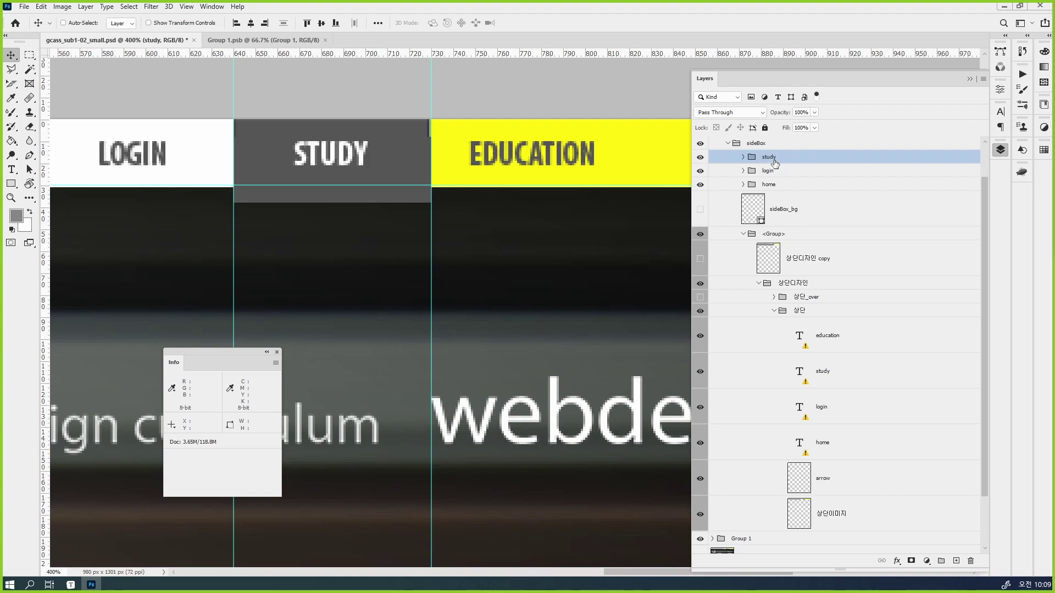
Nudge the rectangle inside the study group up 8 px to align it with the top edge of the bar.
left_click(743, 157)
left_click(824, 218)
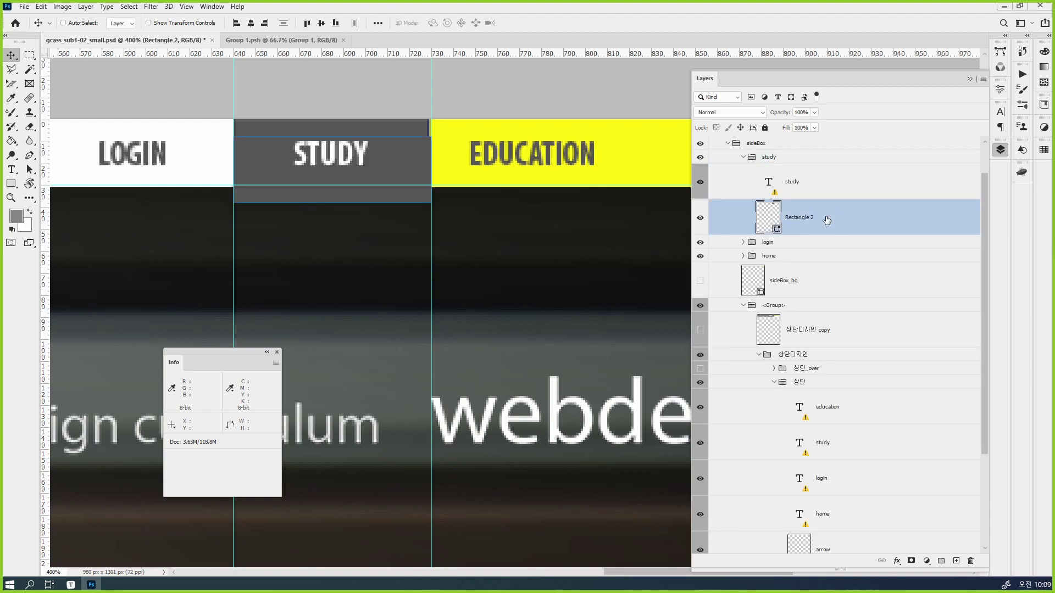
key("Up")
key("Up")
key("Up")
key("Up")
key("Up")
key("Up")
key("Up")
key("Up")
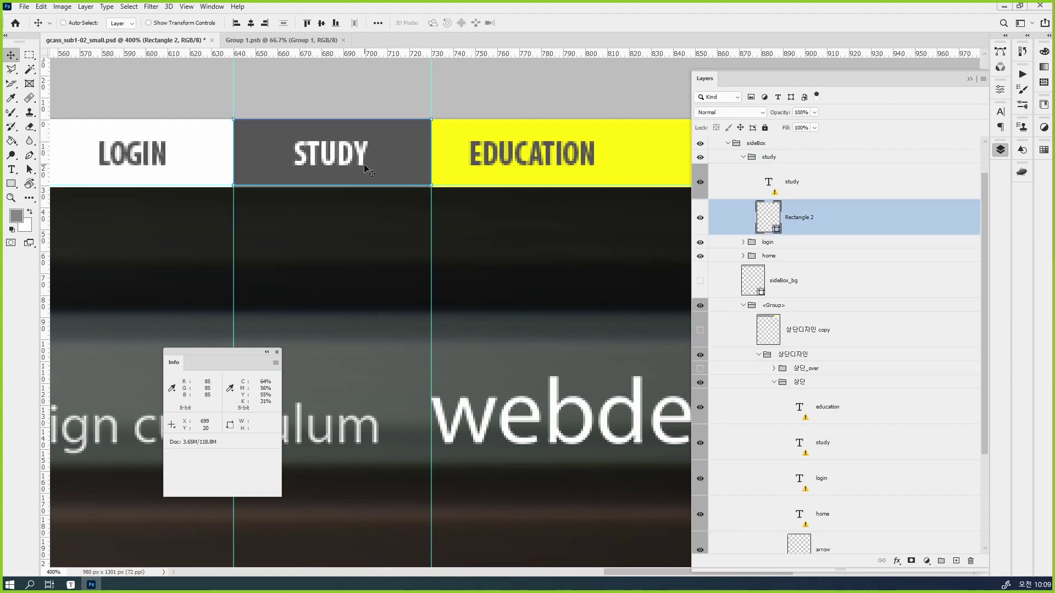
Duplicate the study group's rectangle and move the copy out of the group, directly above it in sideBox.
scroll(443, 269, "right", 5)
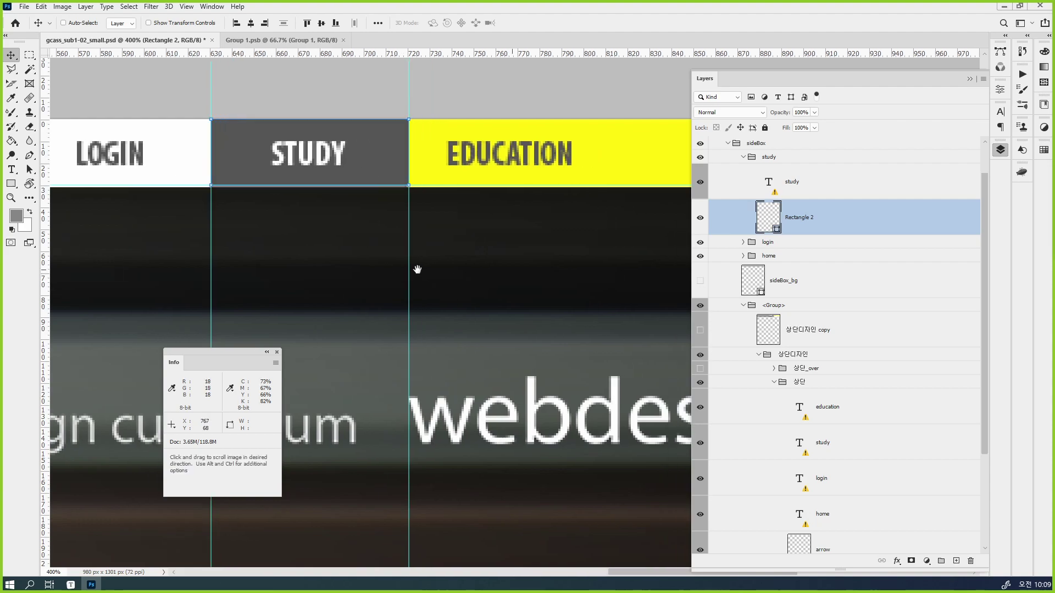
left_click(813, 193)
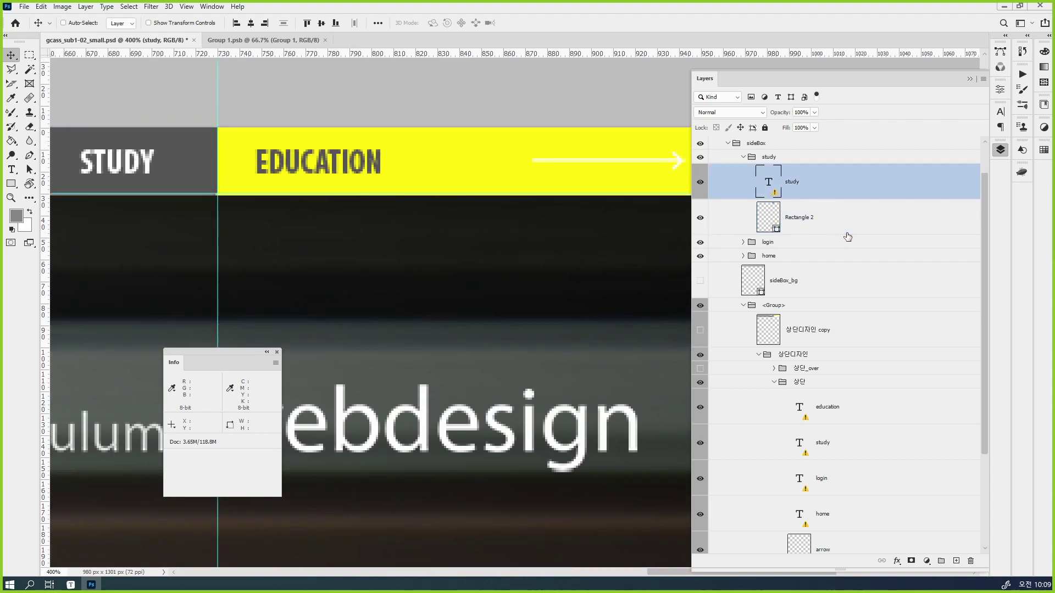
key("ctrl+minus")
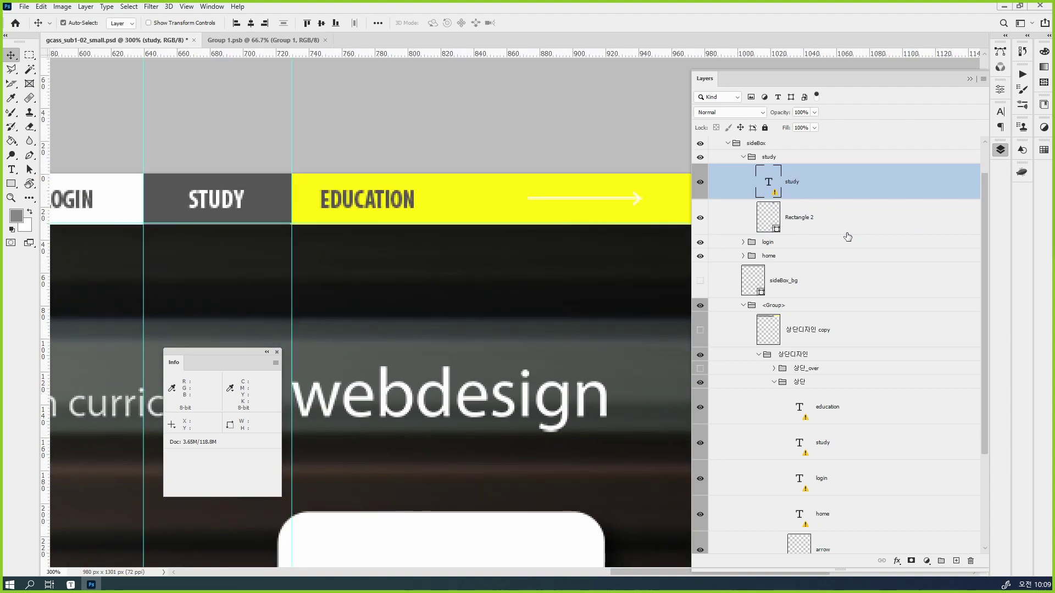
scroll(879, 231, "right", 3)
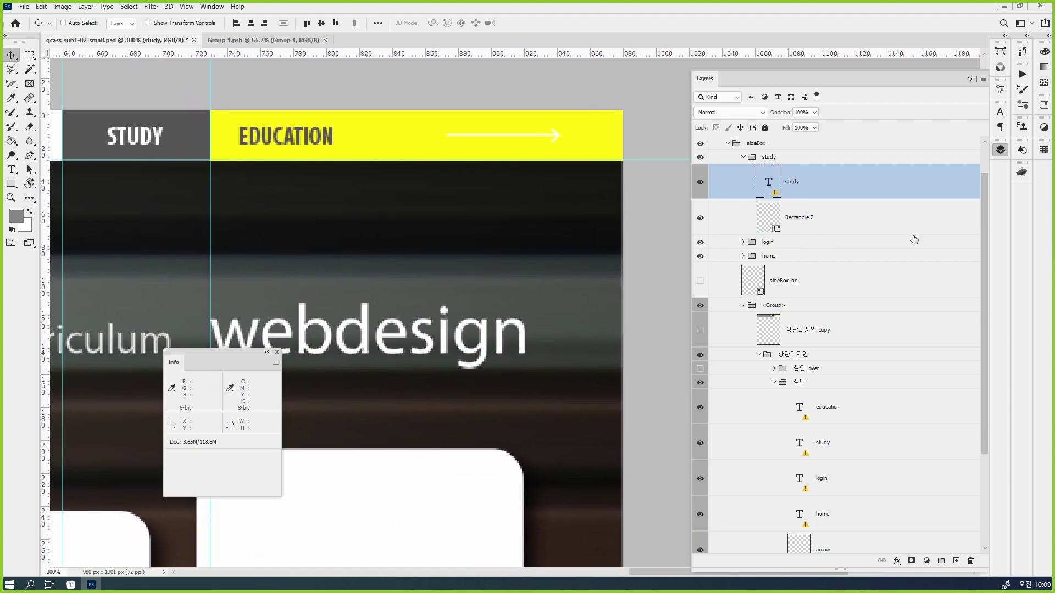
left_click(914, 239)
left_click(911, 231)
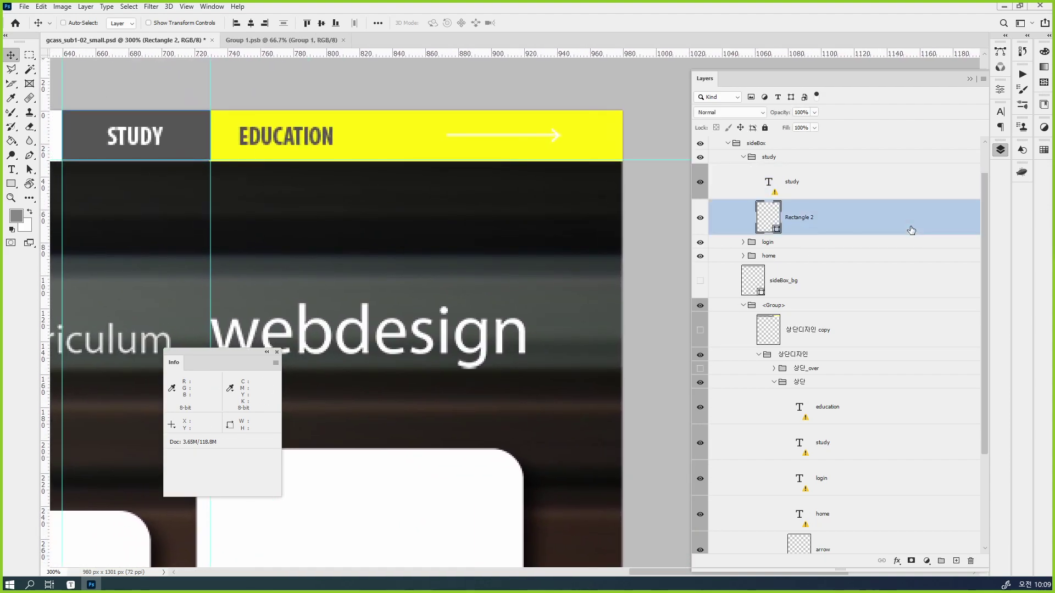
key("ctrl+j")
key("ctrl+bracketright")
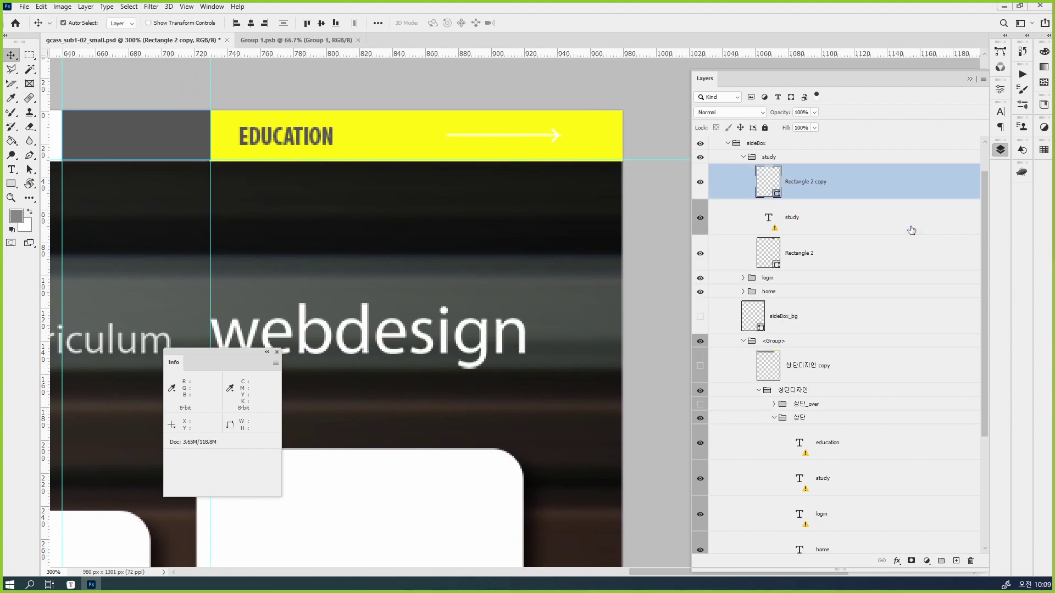
key("ctrl+bracketright")
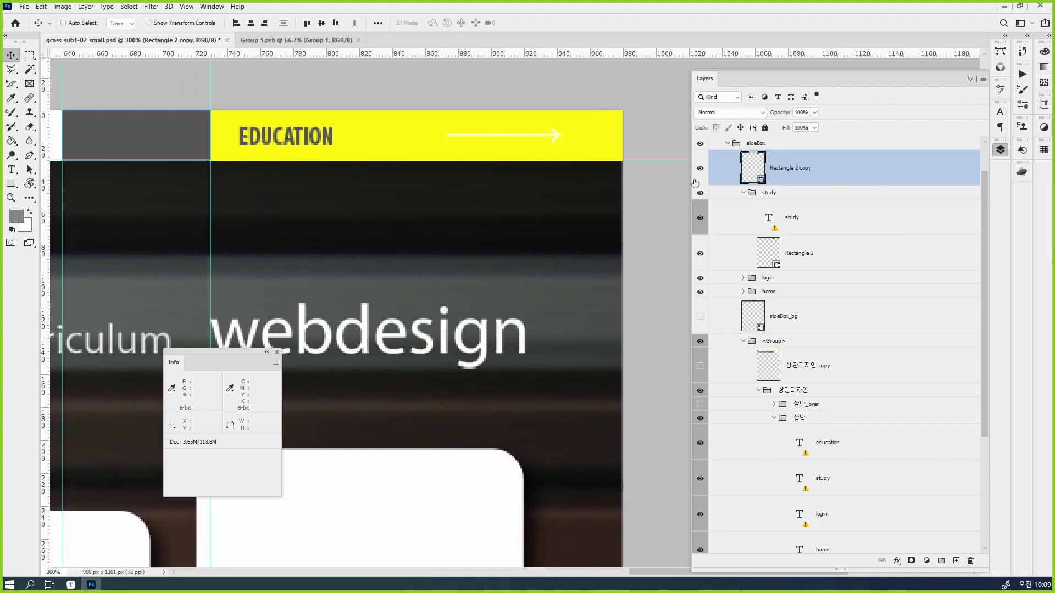
Transform the copied rectangle to 250 × 30 px so it covers the EDUCATION button up to the document's right edge.
key("ctrl+t")
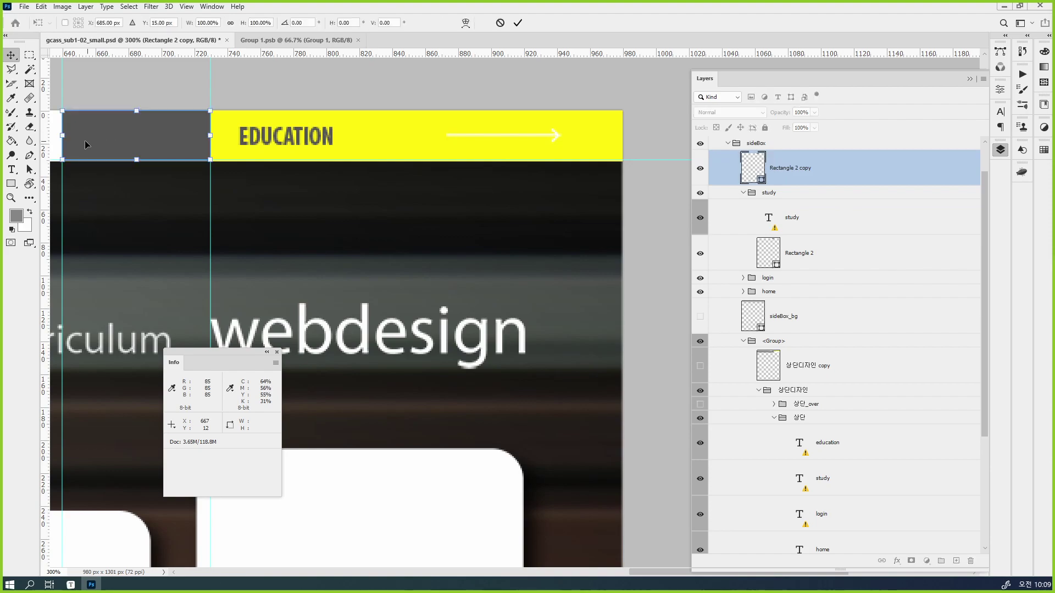
left_click_drag(63, 136, 619, 149)
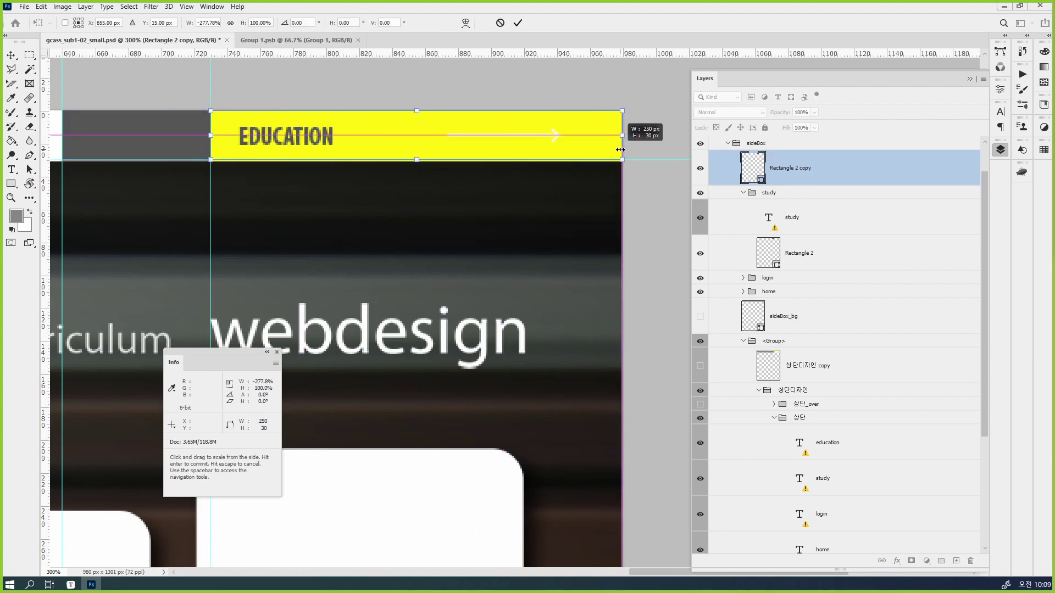
key("Return")
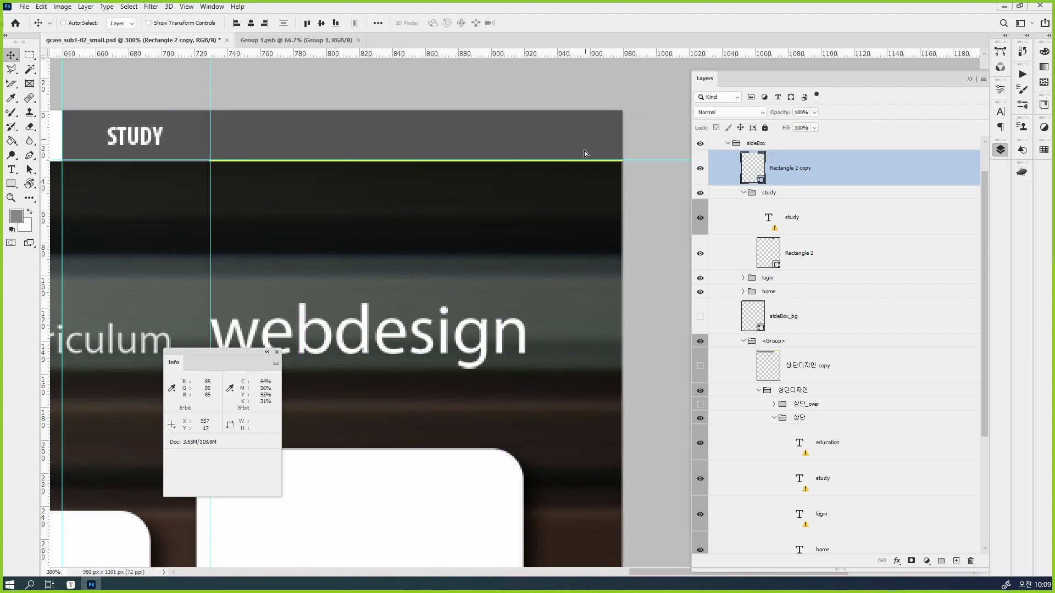
Shift the EDUCATION rectangle down and fill it with the yellow #fff20d sampled from the original button.
left_click_drag(587, 146, 586, 170)
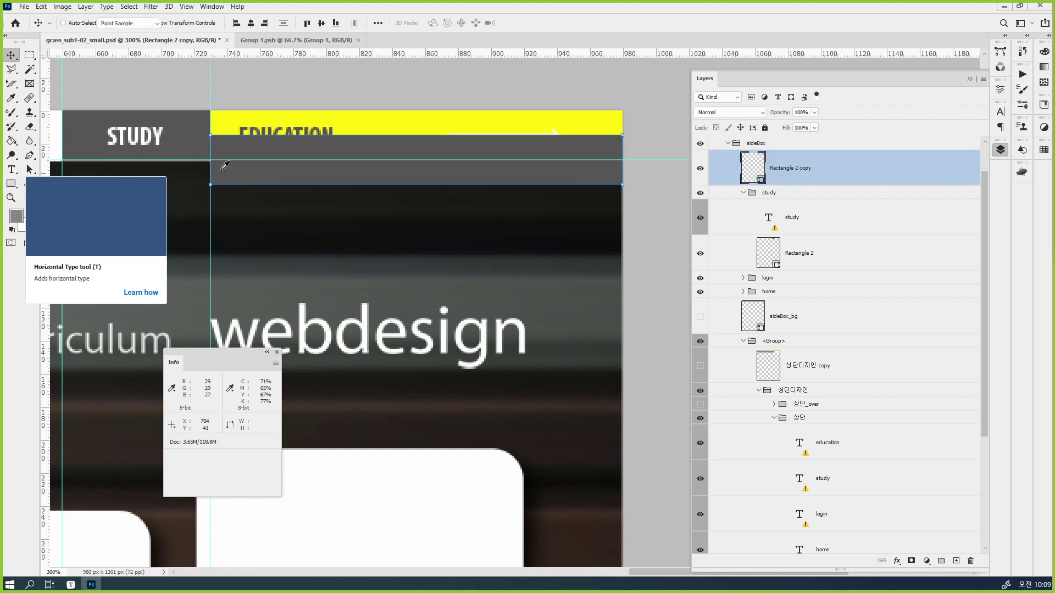
key("i")
left_click(384, 122)
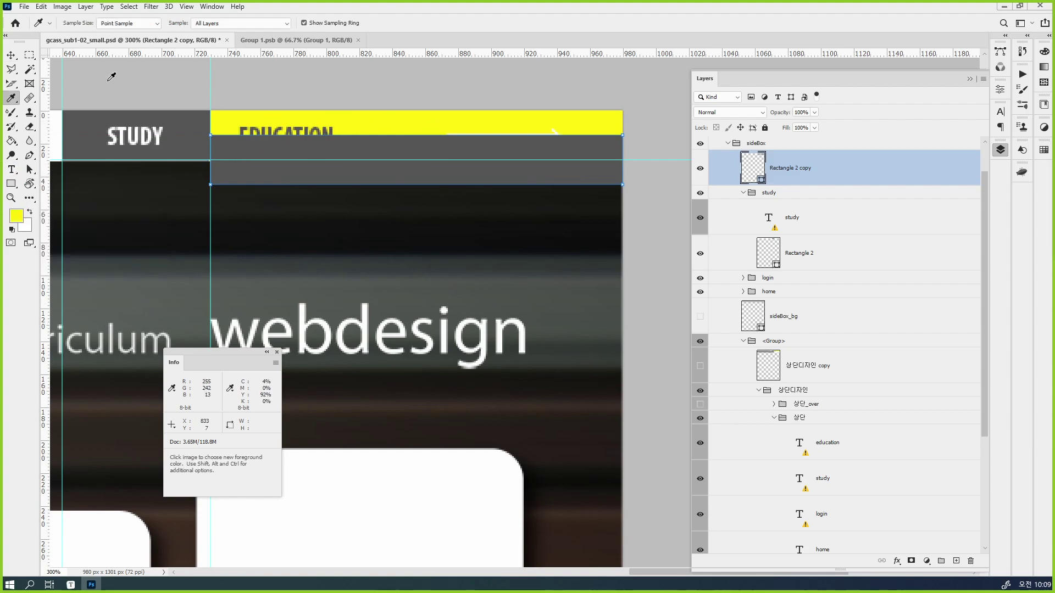
left_click(16, 216)
key("ctrl+c")
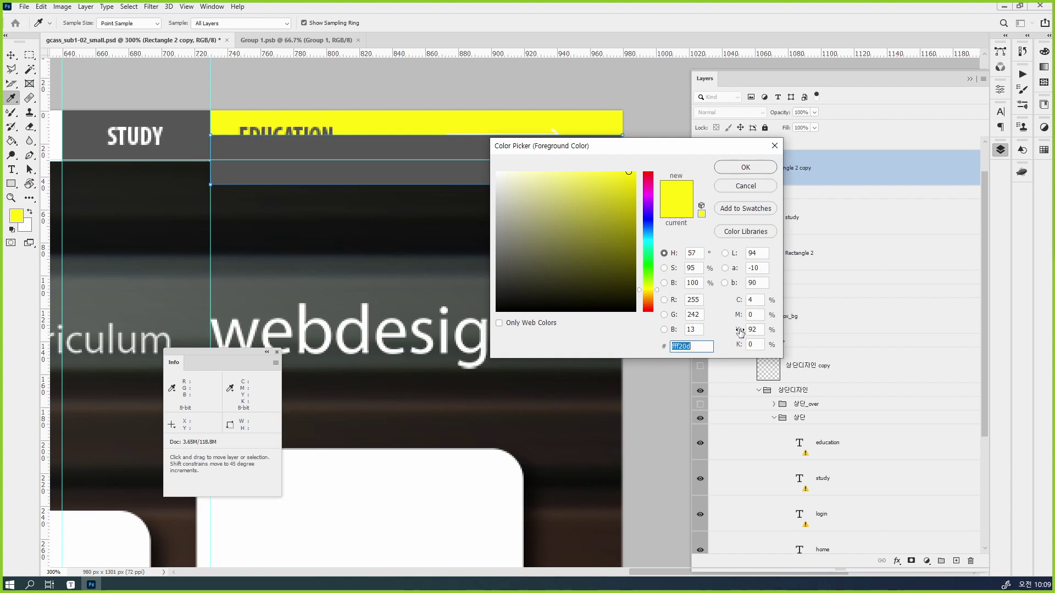
left_click(768, 171)
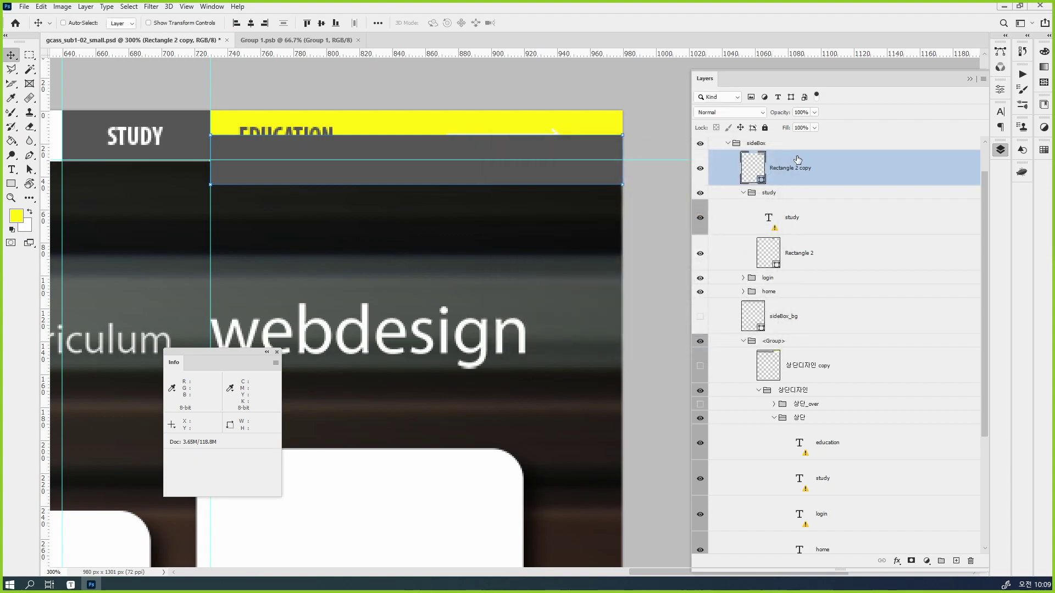
double_click(749, 174)
key("ctrl+v")
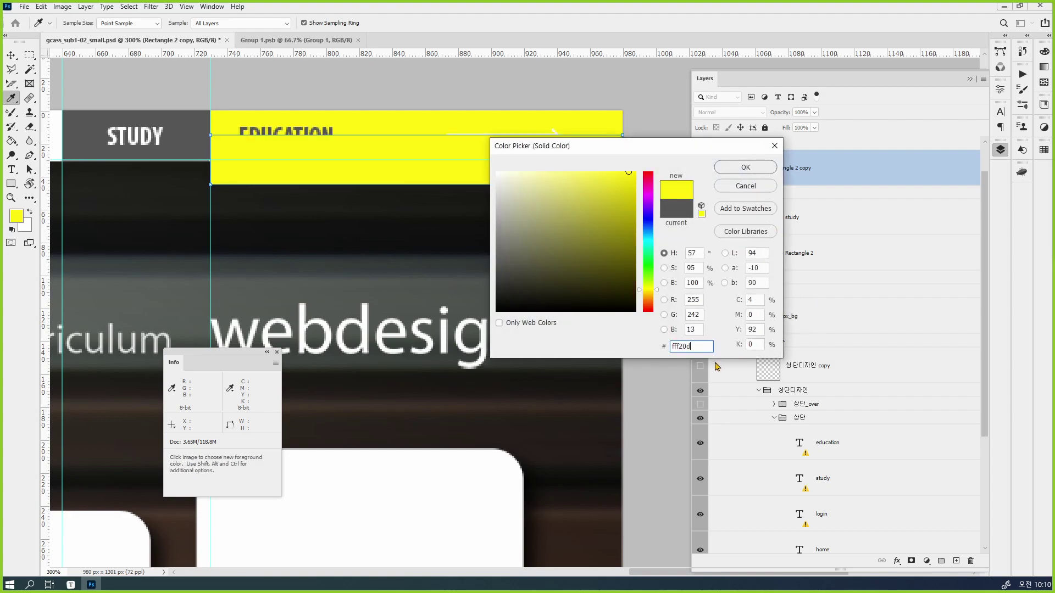
left_click(745, 168)
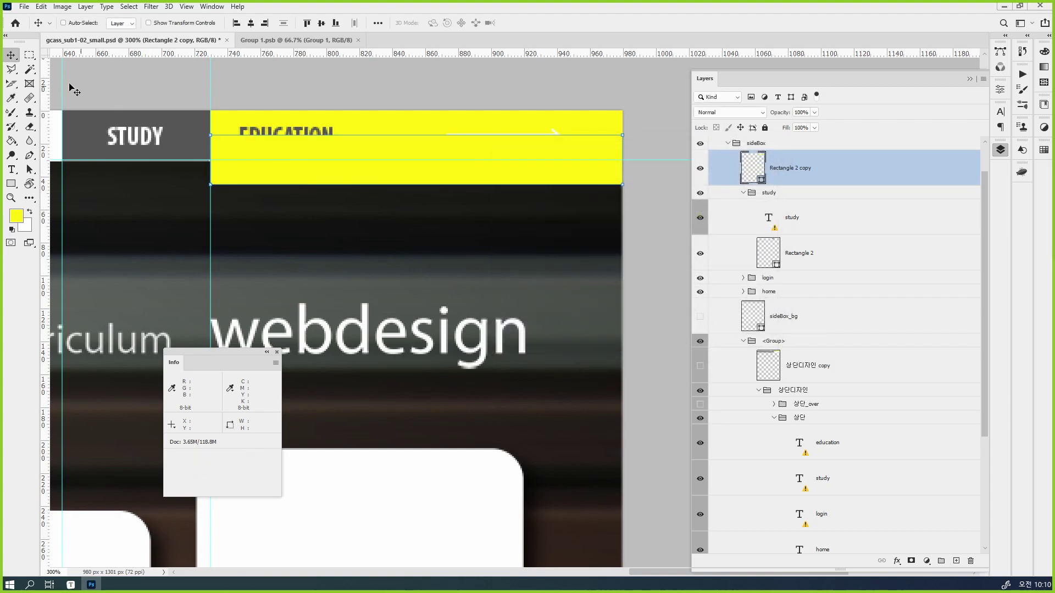
Duplicate the original education text layer and place the copy above the yellow rectangle in the sideBox group.
left_click_drag(811, 177, 853, 174)
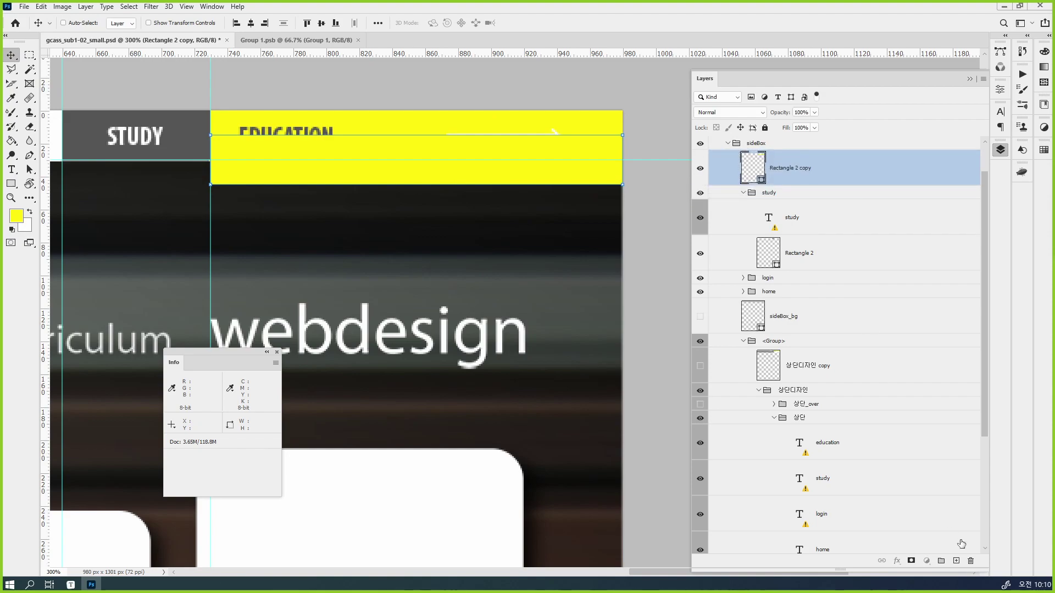
left_click(866, 449)
key("ctrl+j")
left_click_drag(865, 449, 874, 151)
Group the copied education text layer with its yellow rectangle and name the group education.
left_click(842, 206, "shift")
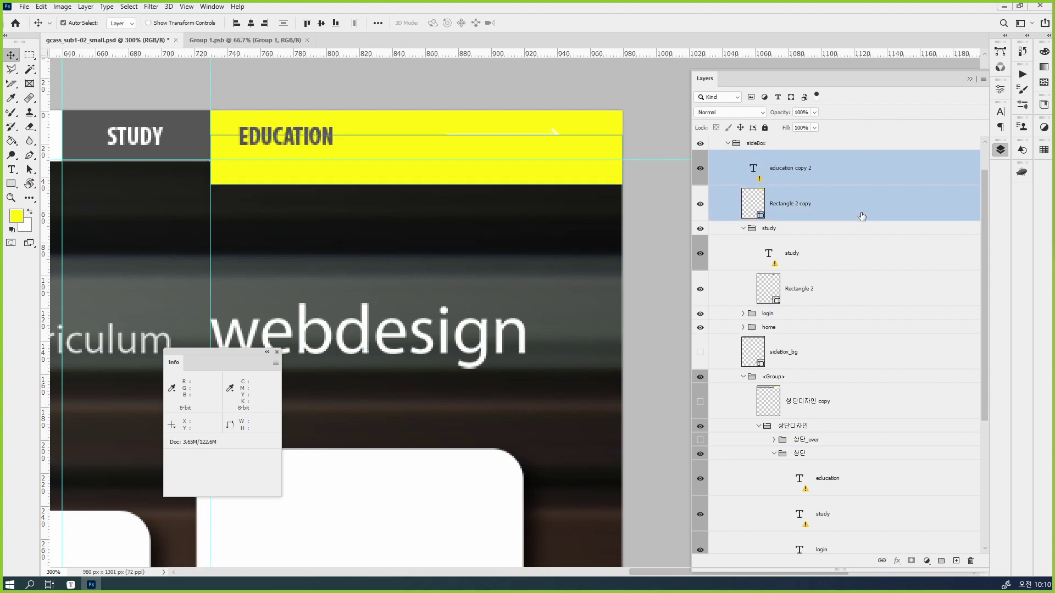
key("ctrl+g")
double_click(765, 157)
type("e")
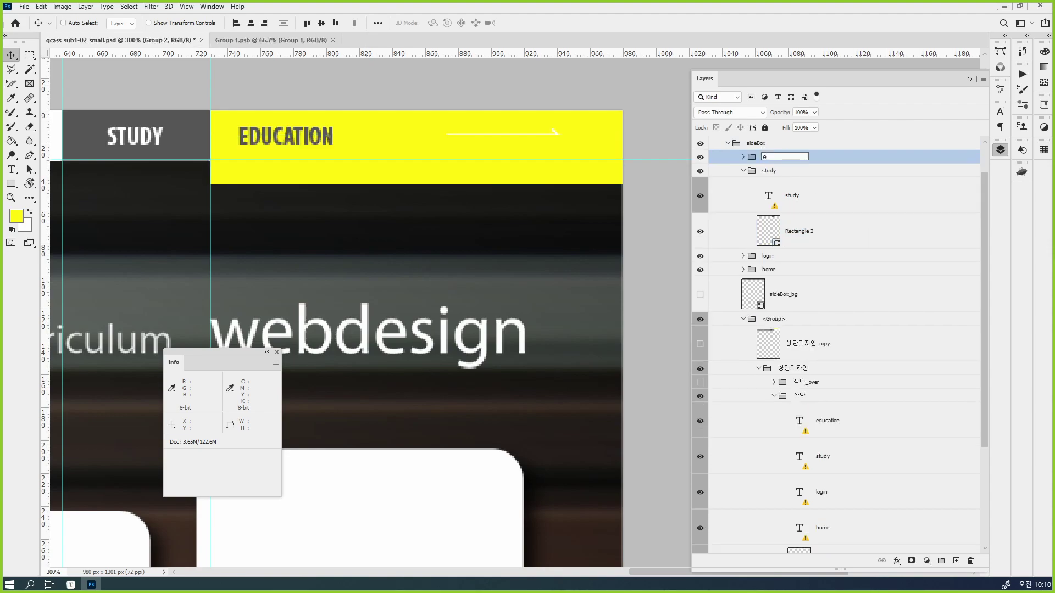
key("Return")
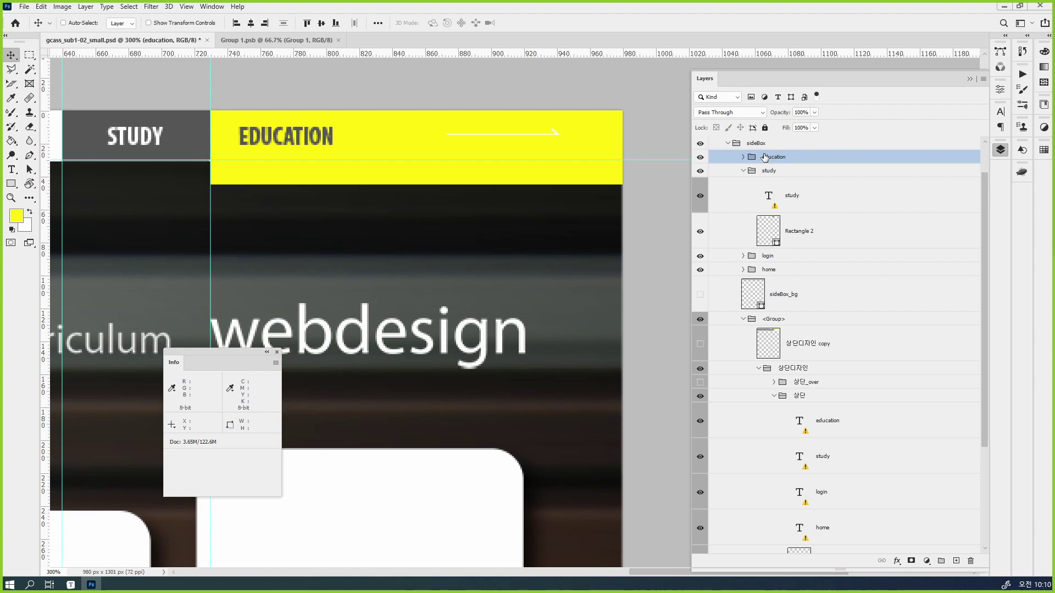
Move the education group's yellow rectangle up to the document's top edge, with its Y position at 0 px.
left_click(743, 157)
left_click(806, 217)
left_click_drag(483, 150, 486, 125)
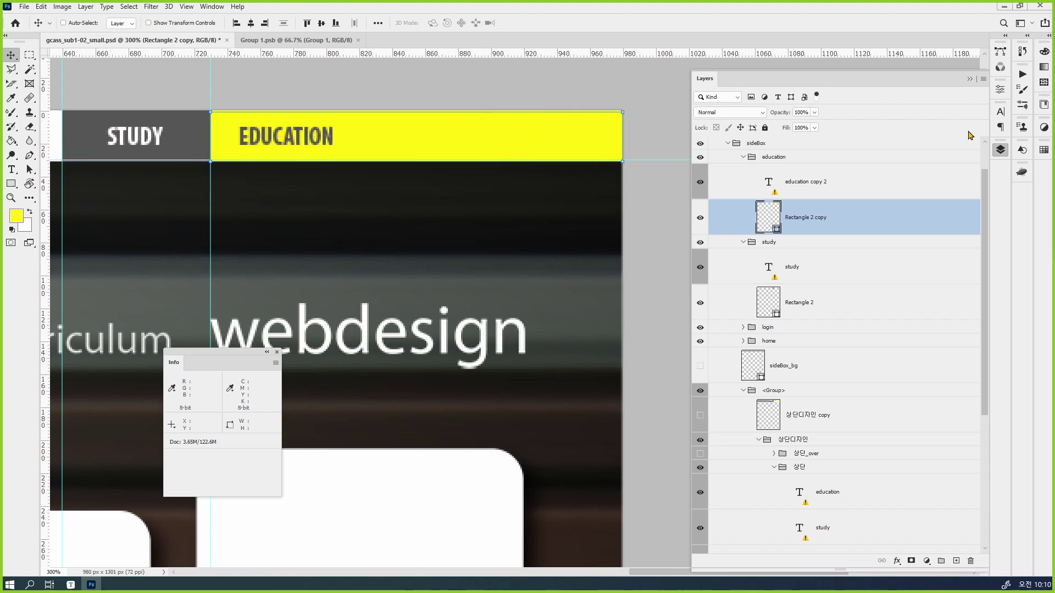
left_click(1000, 89)
left_click(936, 147)
key("Down")
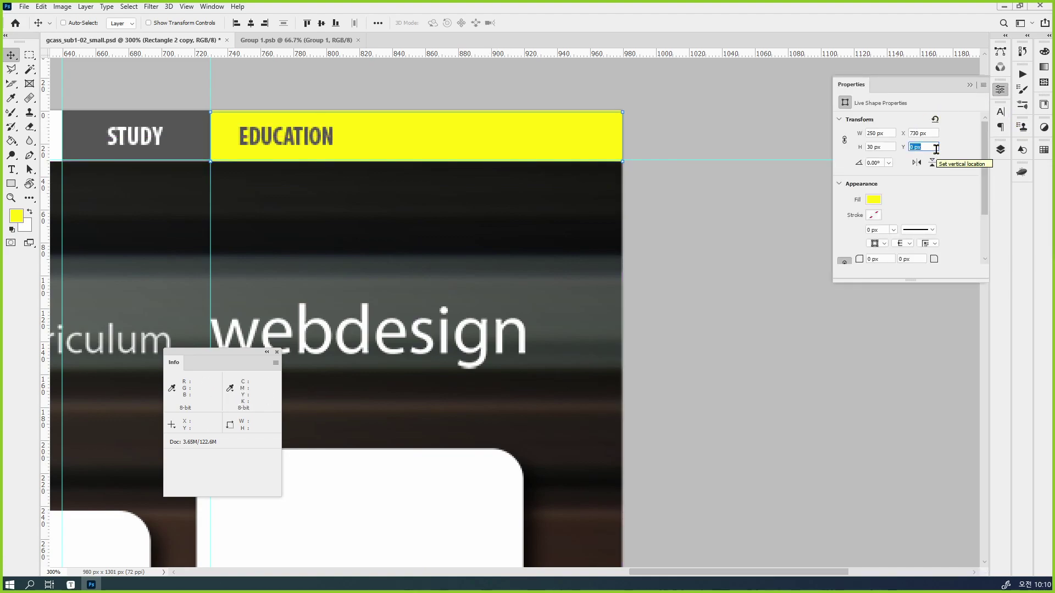
key("Return")
left_click(998, 91)
left_click(1000, 150)
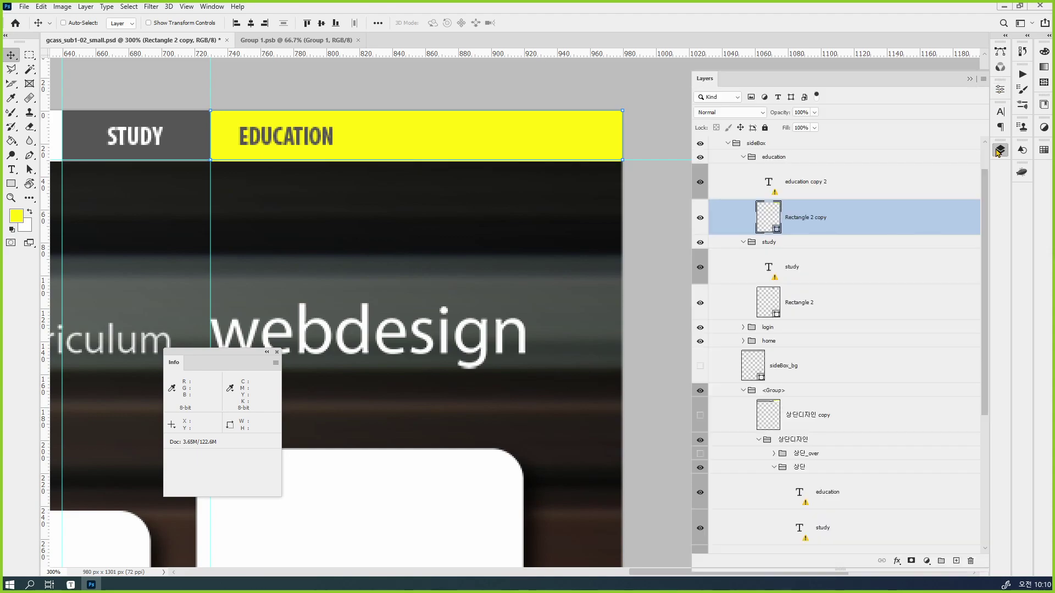
Collapse the education and study groups in the layer stack.
left_click(813, 191)
left_click(743, 159)
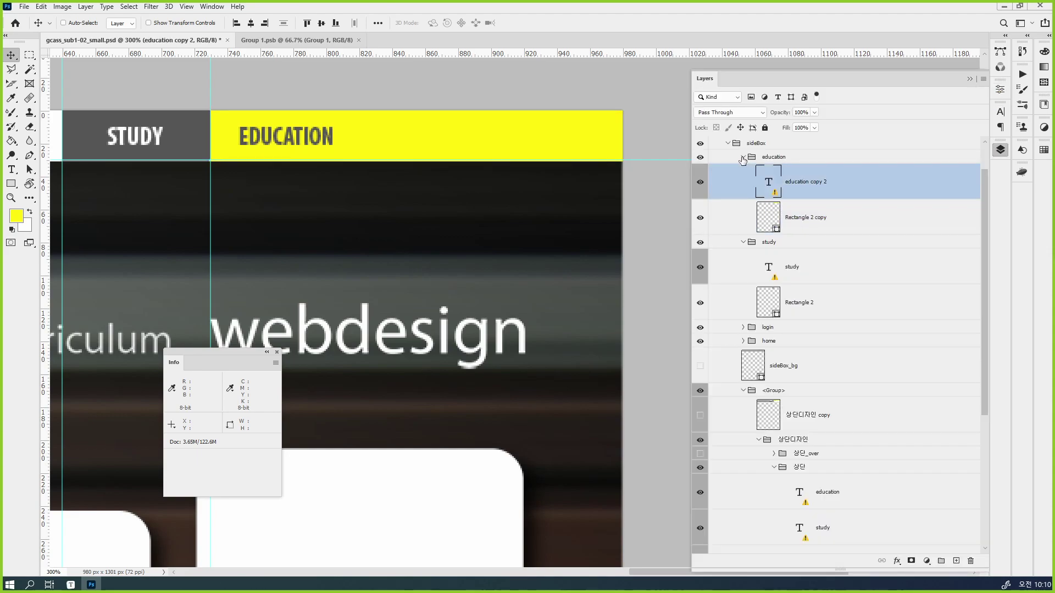
left_click(742, 159)
left_click(743, 171)
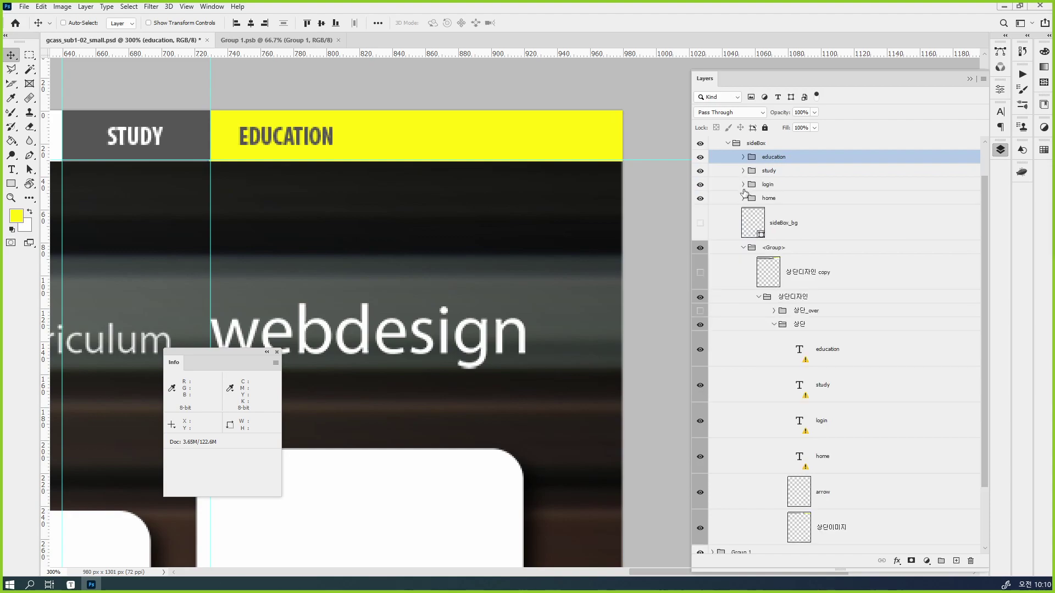
Duplicate the original arrow layer and move the copy into the sideBox's education group.
left_click(857, 337)
scroll(858, 338, "down", 1)
scroll(858, 339, "down", 1)
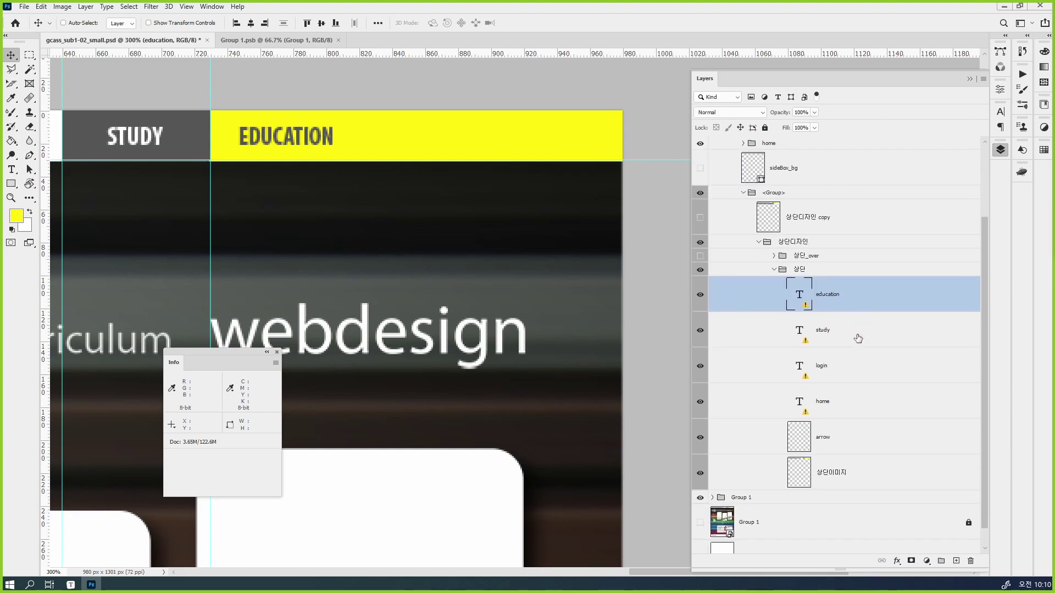
left_click(854, 441)
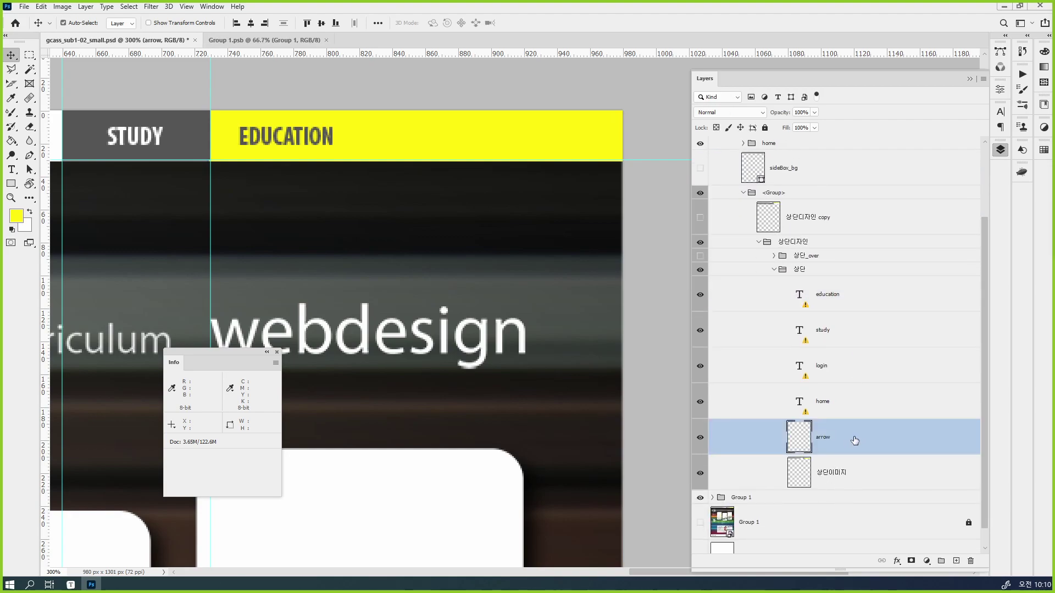
key("ctrl+j")
left_click_drag(855, 441, 923, 155)
scroll(877, 260, "up", 2)
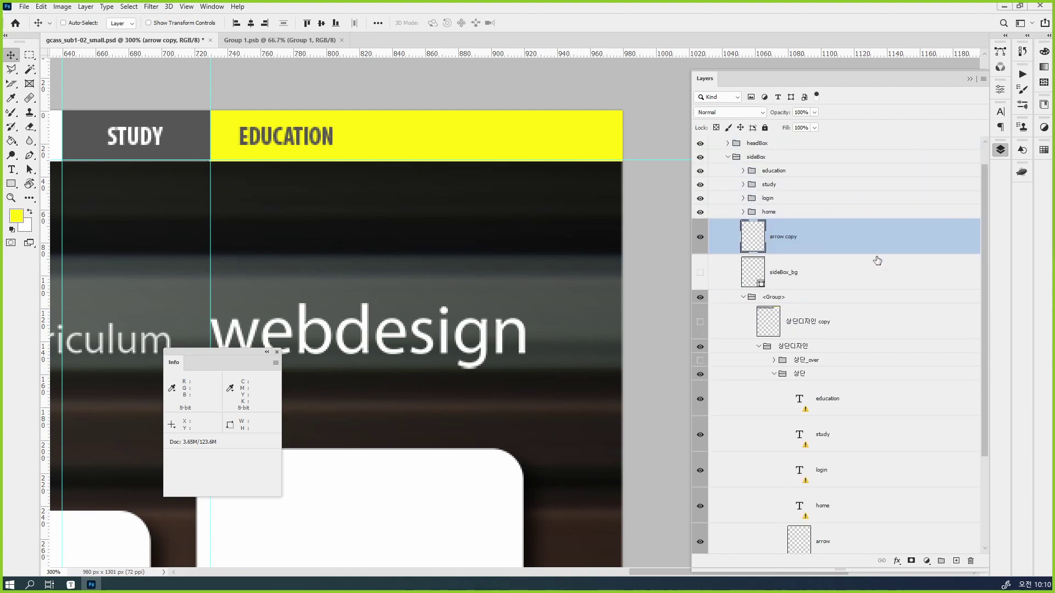
left_click_drag(840, 246, 856, 198)
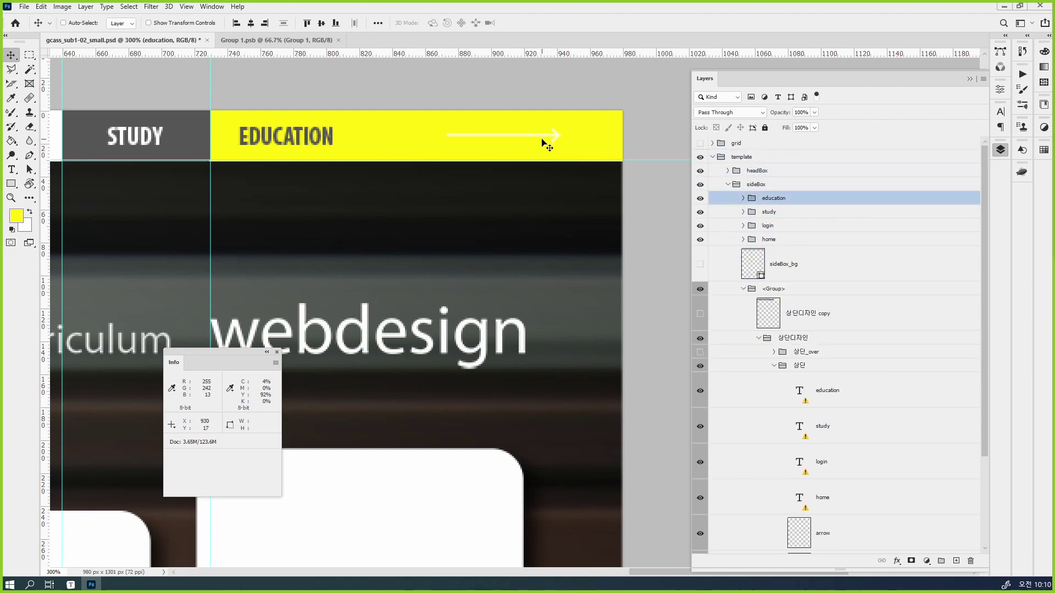
Switch to Colour Contrast Analyser and check the sampled arrow colour as foreground against the yellow button background.
left_click(10, 584)
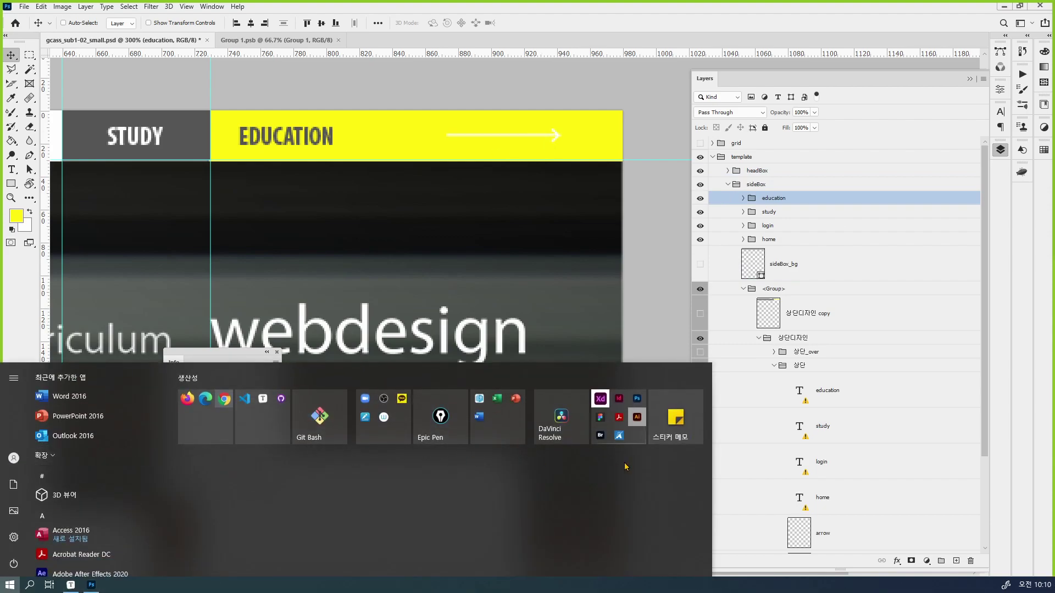
left_click(639, 445)
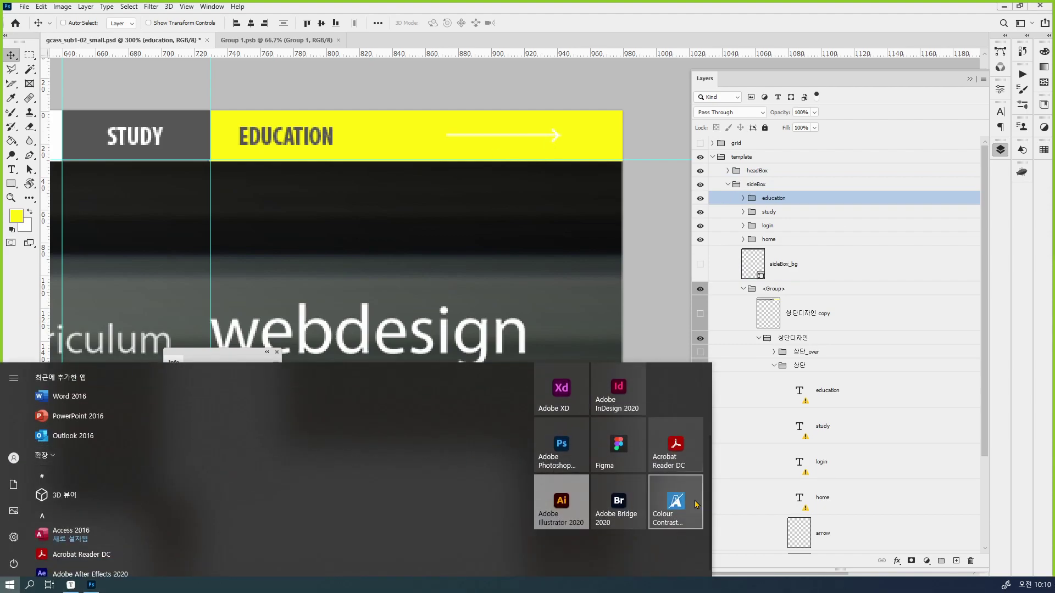
left_click(696, 504)
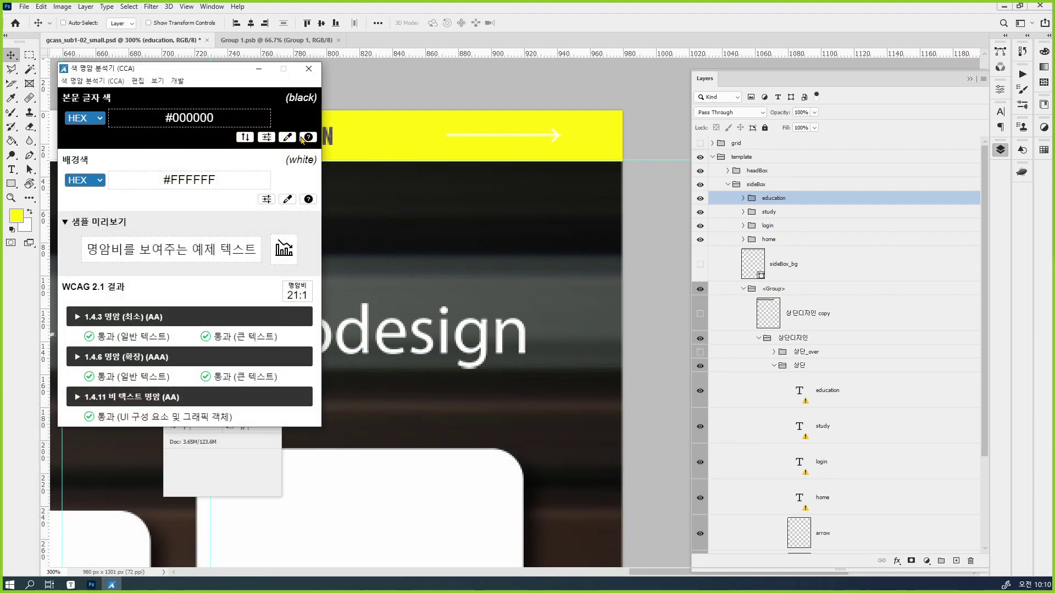
left_click(287, 136)
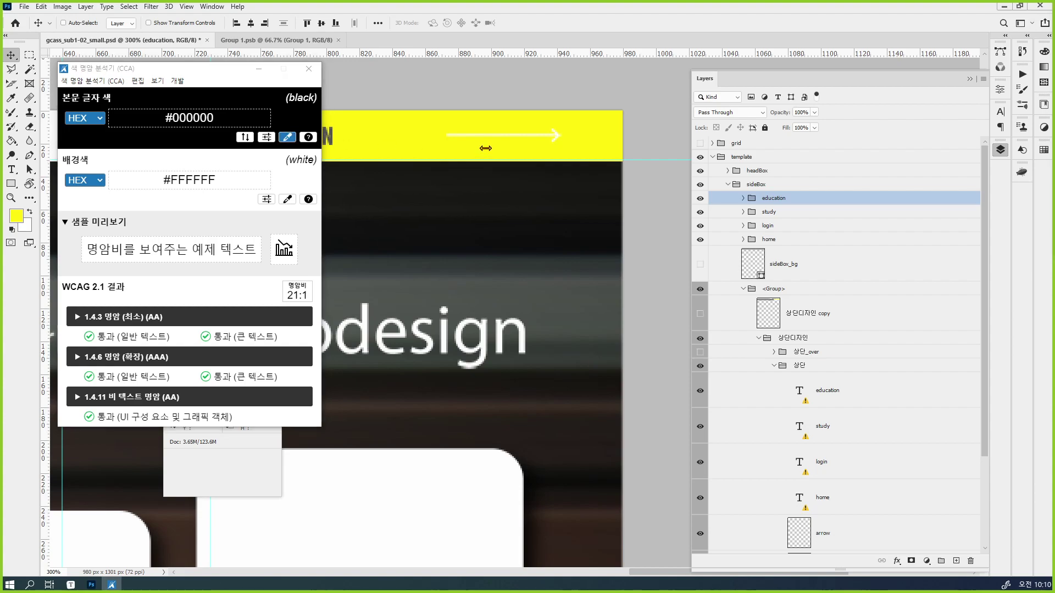
left_click(547, 137)
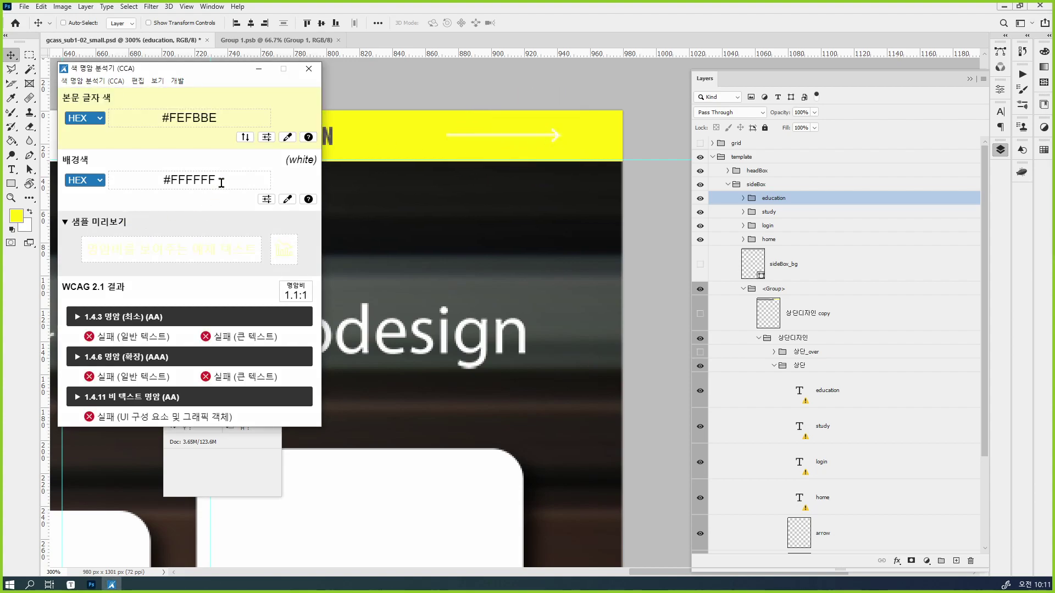
left_click(287, 199)
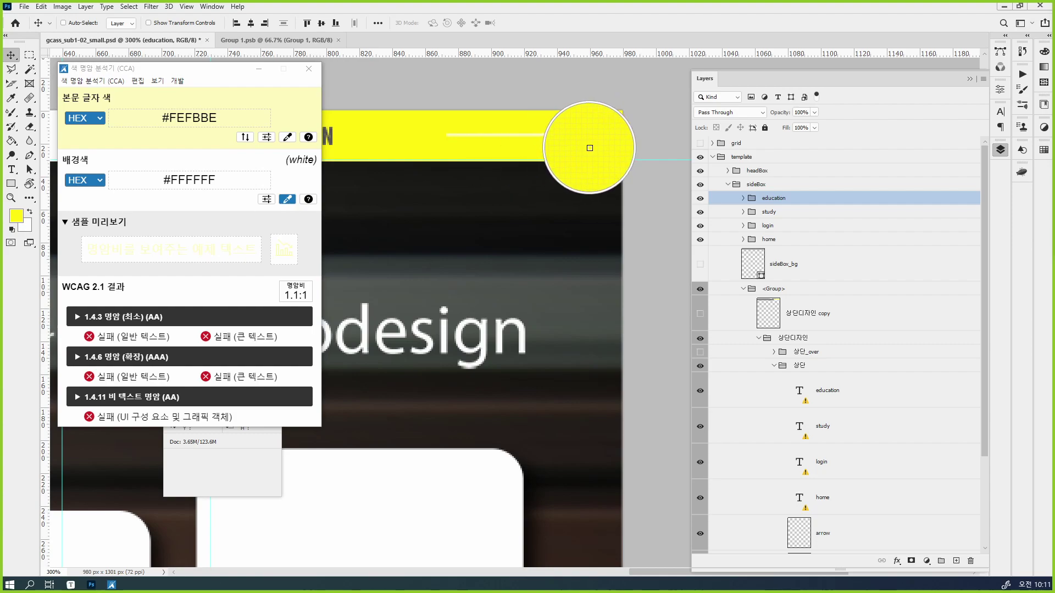
left_click(591, 152)
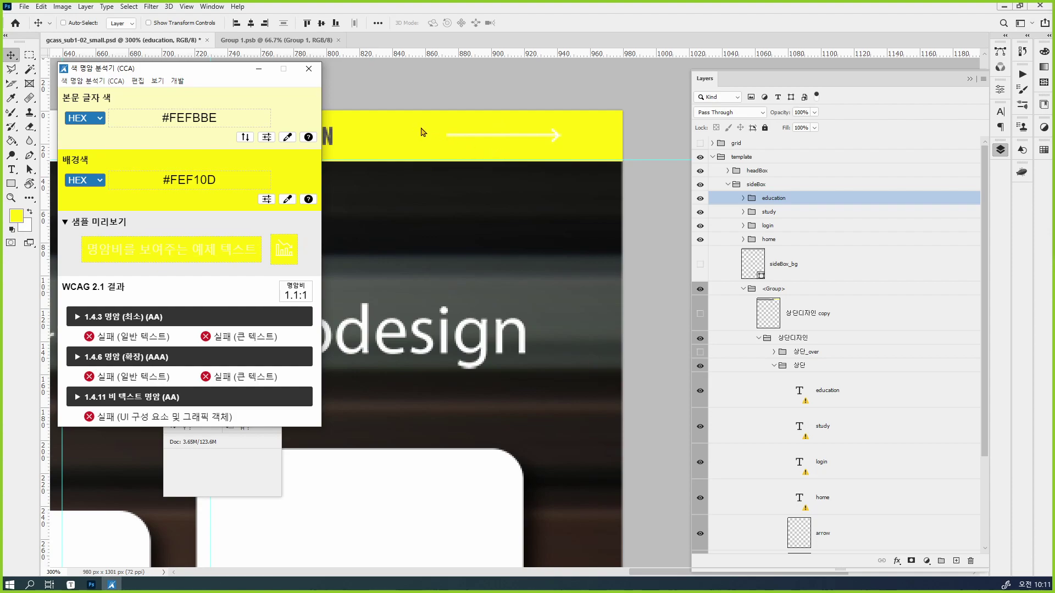
left_click(259, 68)
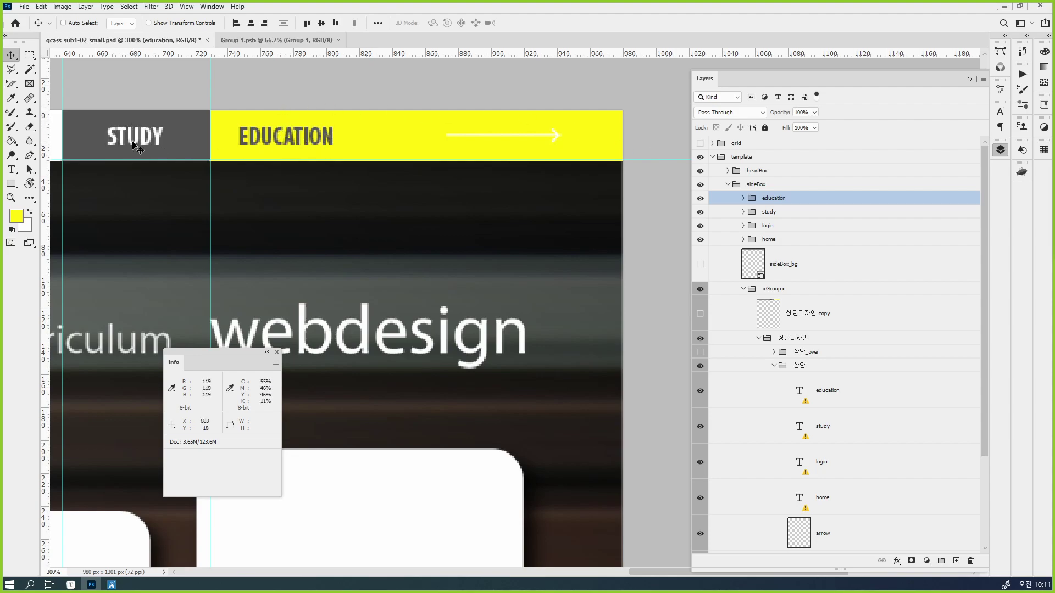
Reopen the contrast analyser and check the EDUCATION text colour as foreground against the yellow background.
left_click(111, 585)
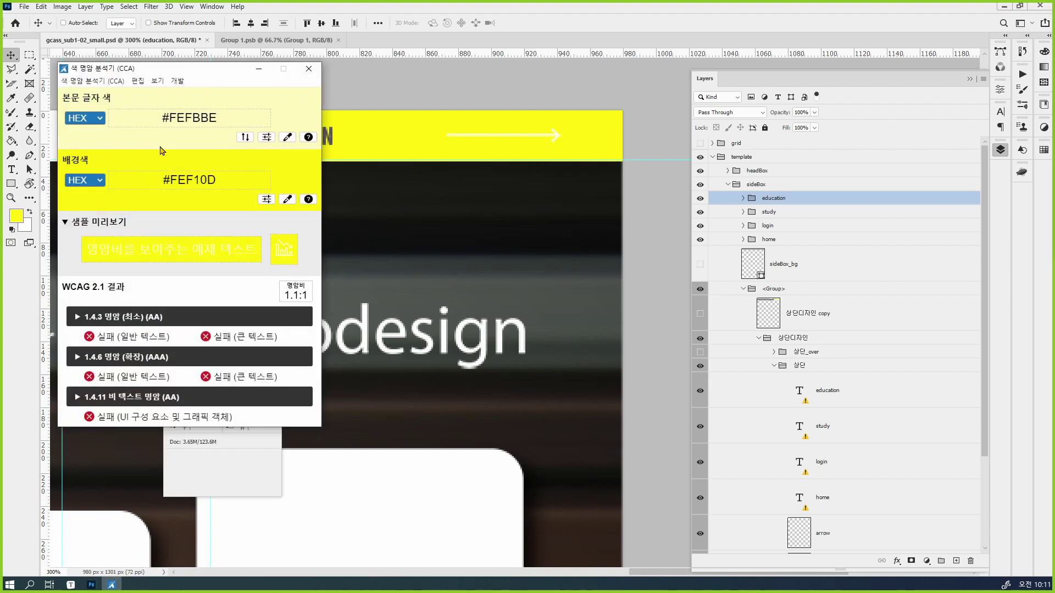
left_click_drag(194, 70, 271, 177)
left_click(364, 244)
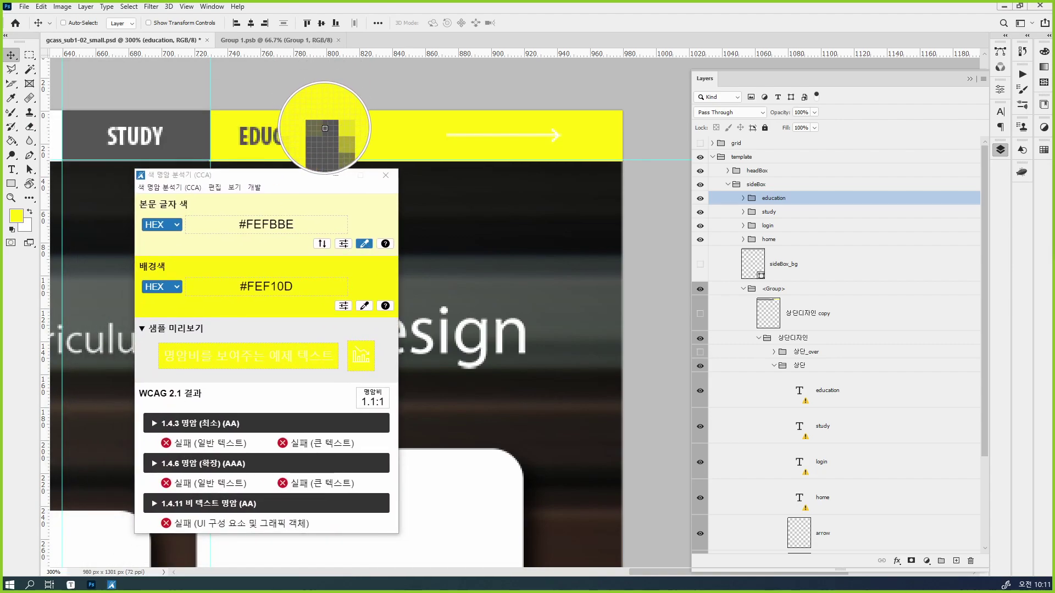
left_click(325, 125)
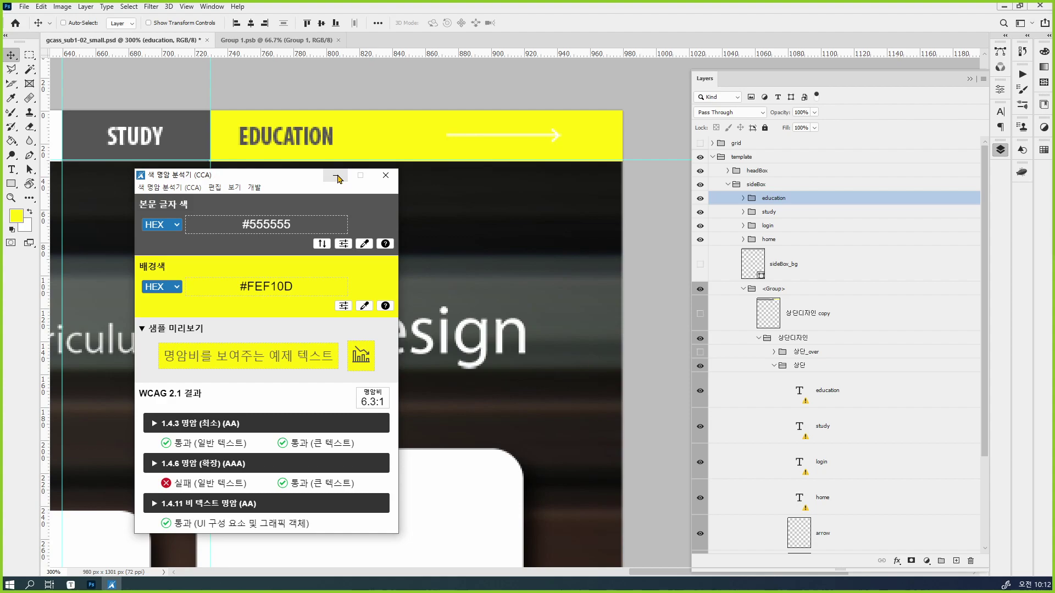
Add a Color Overlay of #777777 to the arrow layer in the education group.
left_click(743, 198)
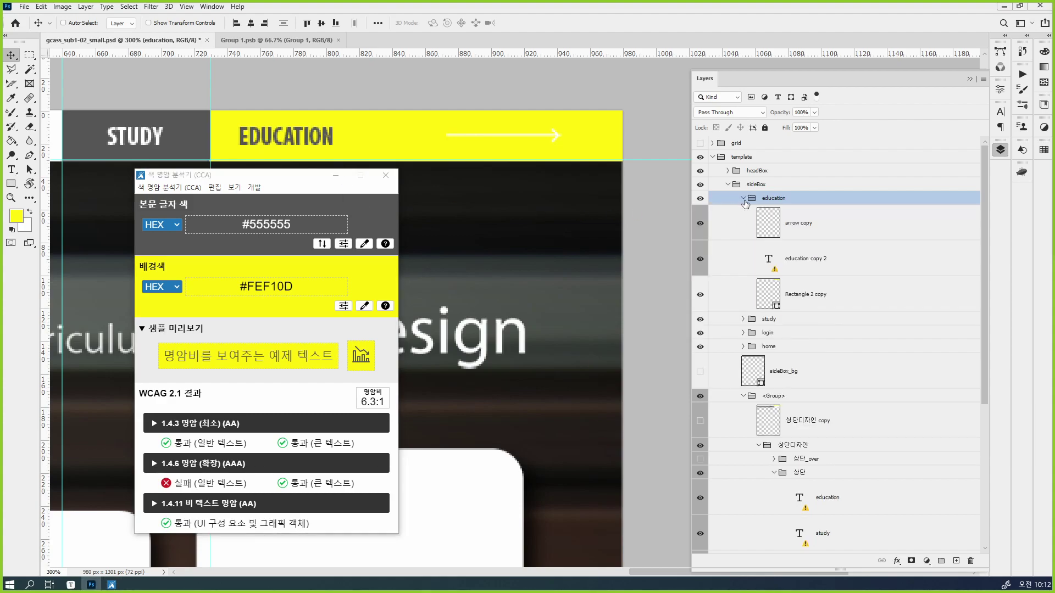
left_click(709, 220)
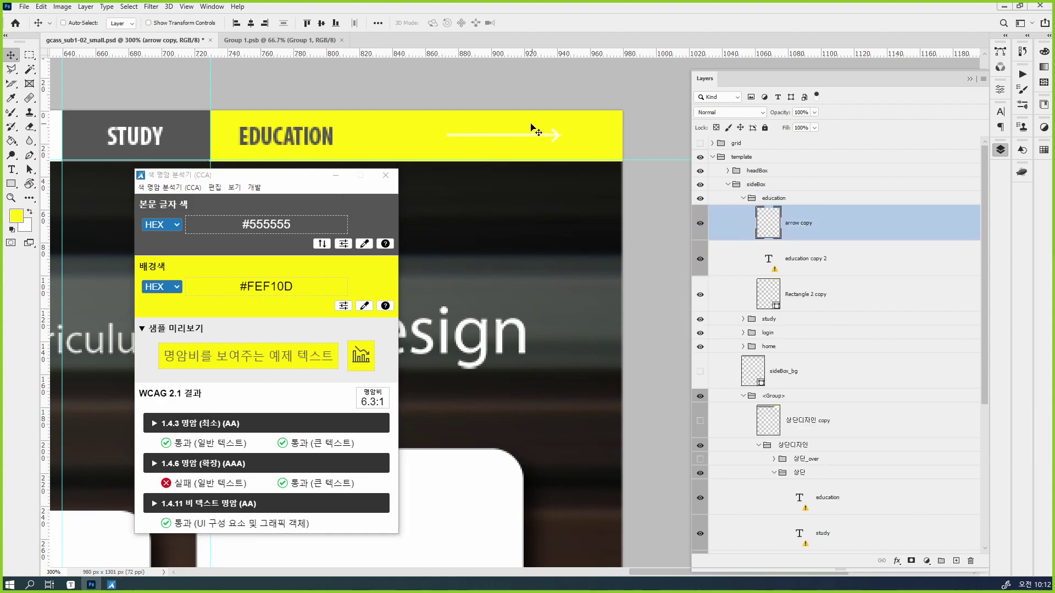
double_click(861, 228)
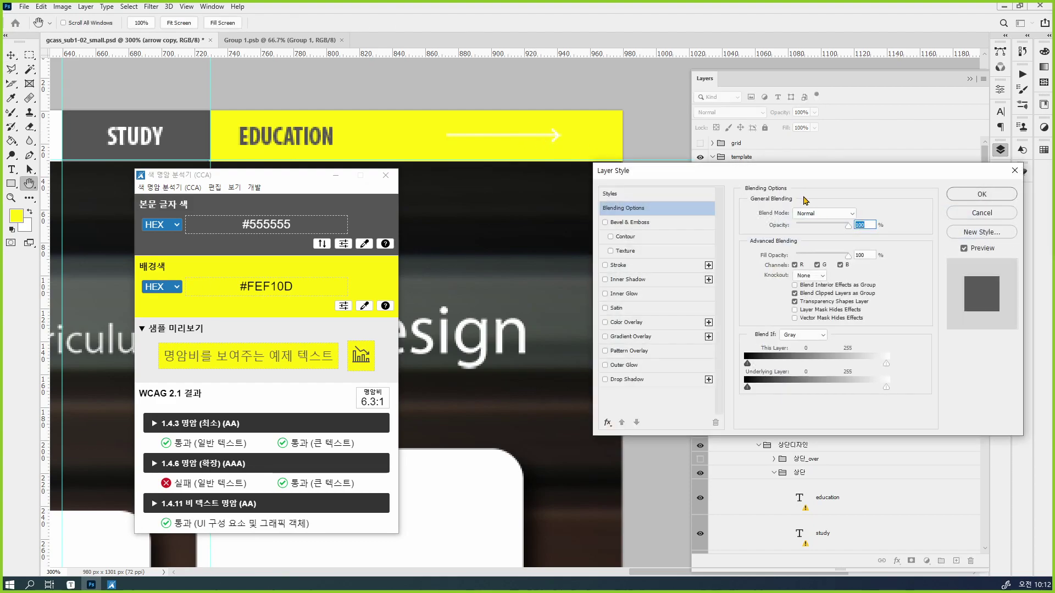
left_click_drag(811, 178, 638, 192)
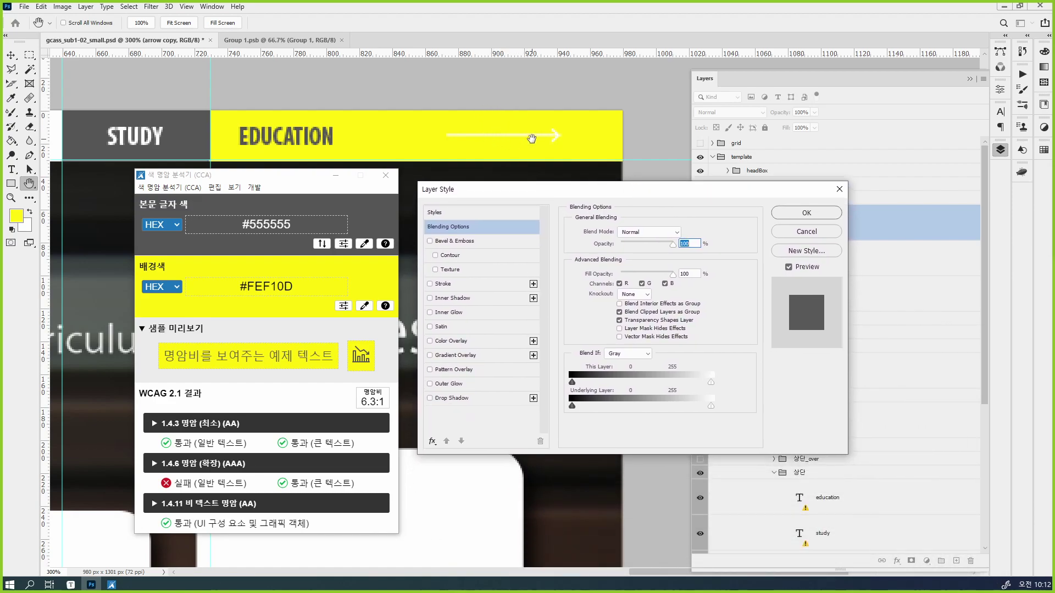
mouse_move(753, 195)
left_mouse_down()
mouse_move(753, 258)
mouse_move(740, 183)
left_mouse_up()
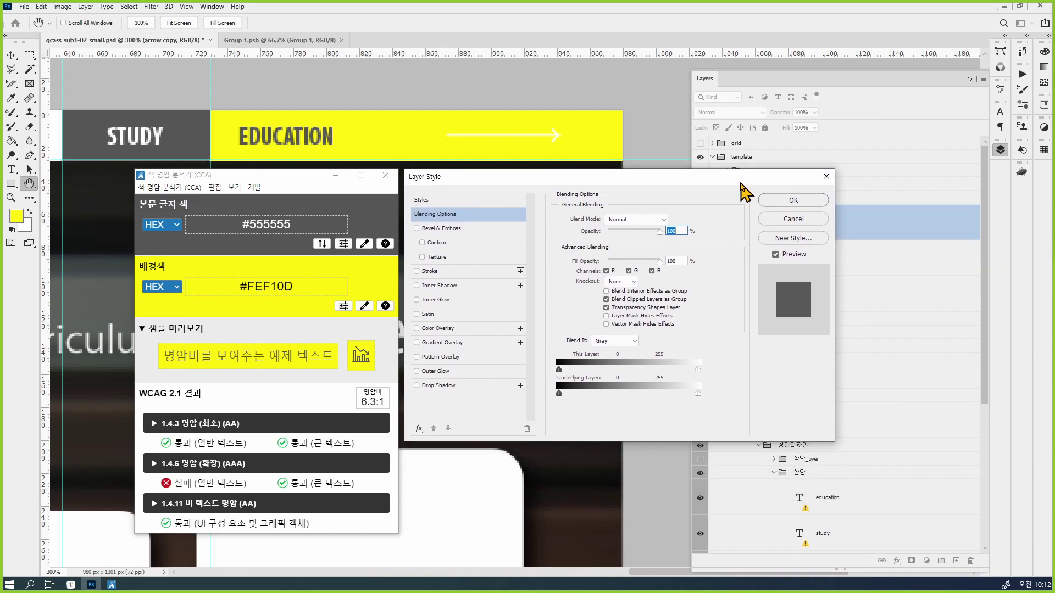
left_click(447, 329)
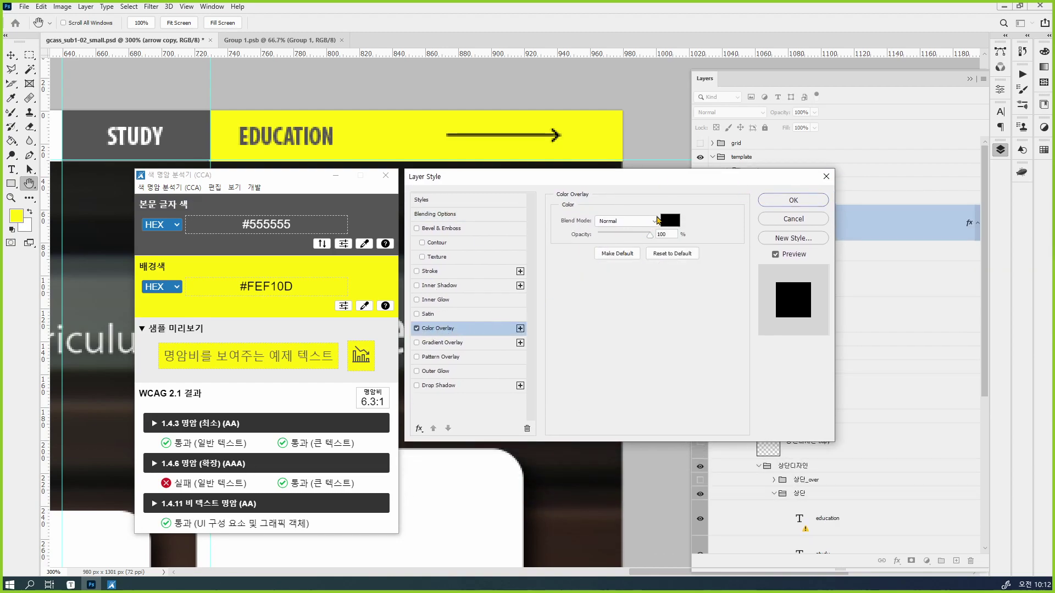
left_click(668, 221)
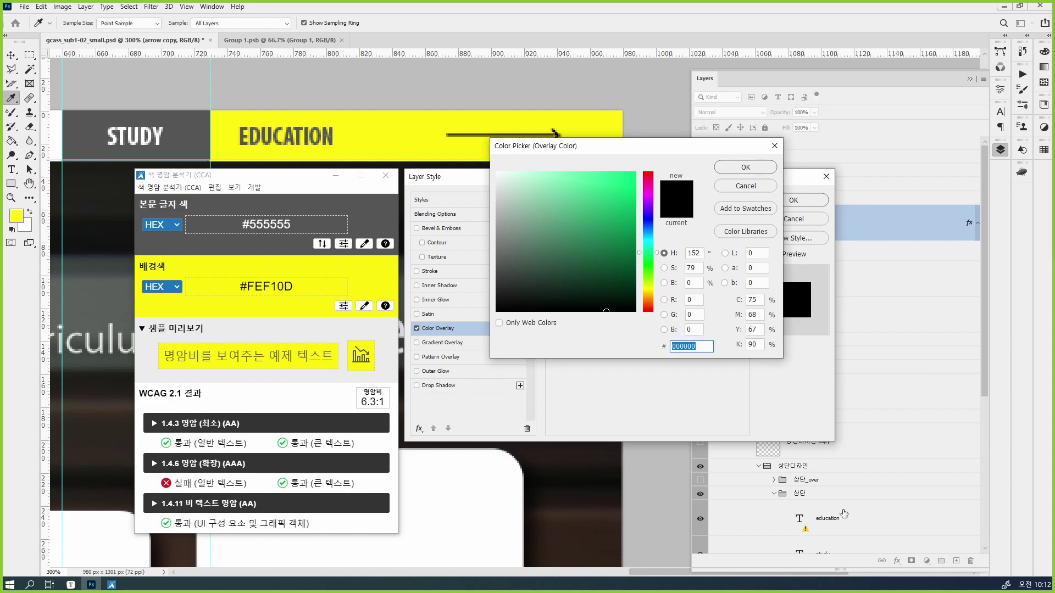
type("777777")
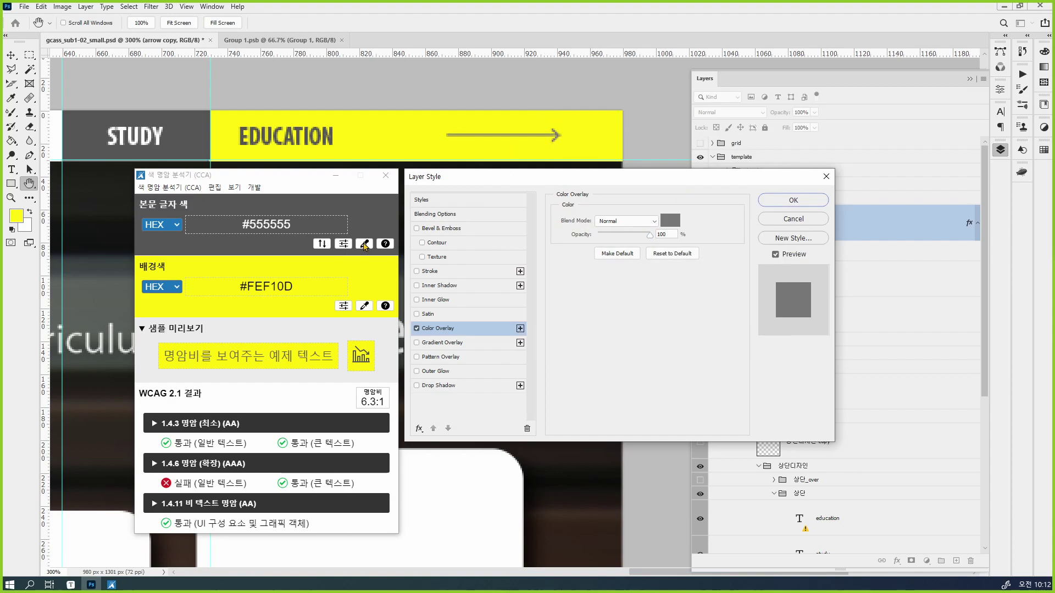
Check the contrast of foreground colours #777777 and #555555 against the yellow background in the analyser.
left_click(301, 225)
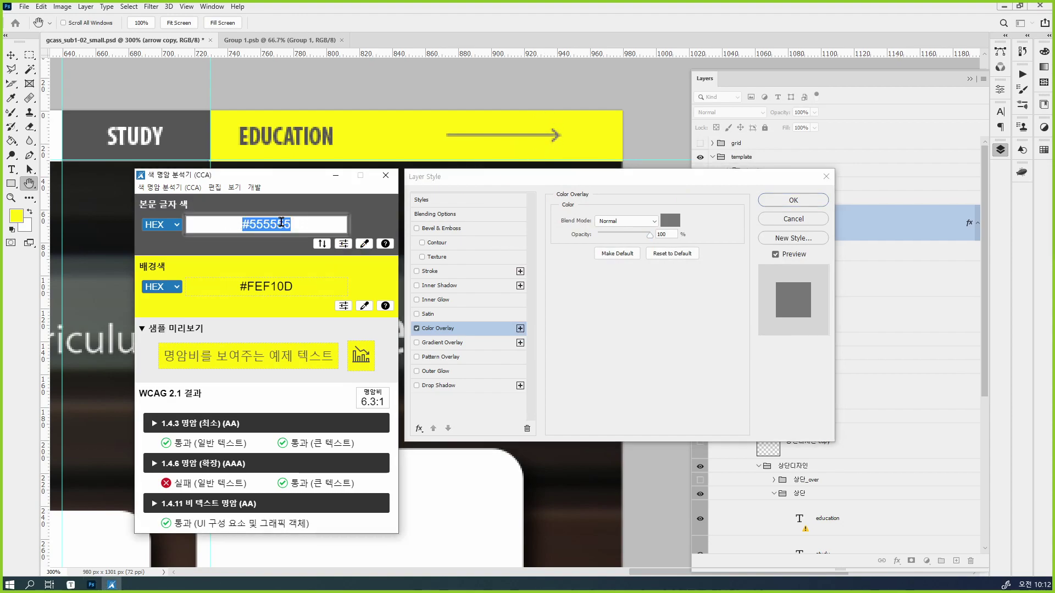
type("#777777")
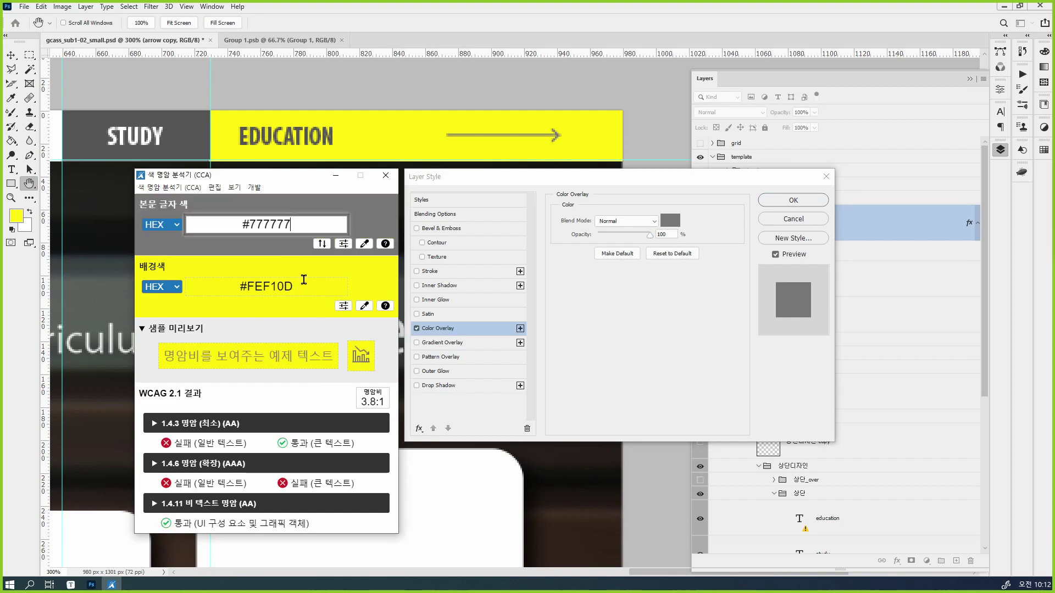
key("BackSpace")
key("BackSpace")
key("BackSpace")
key("BackSpace")
key("BackSpace")
key("BackSpace")
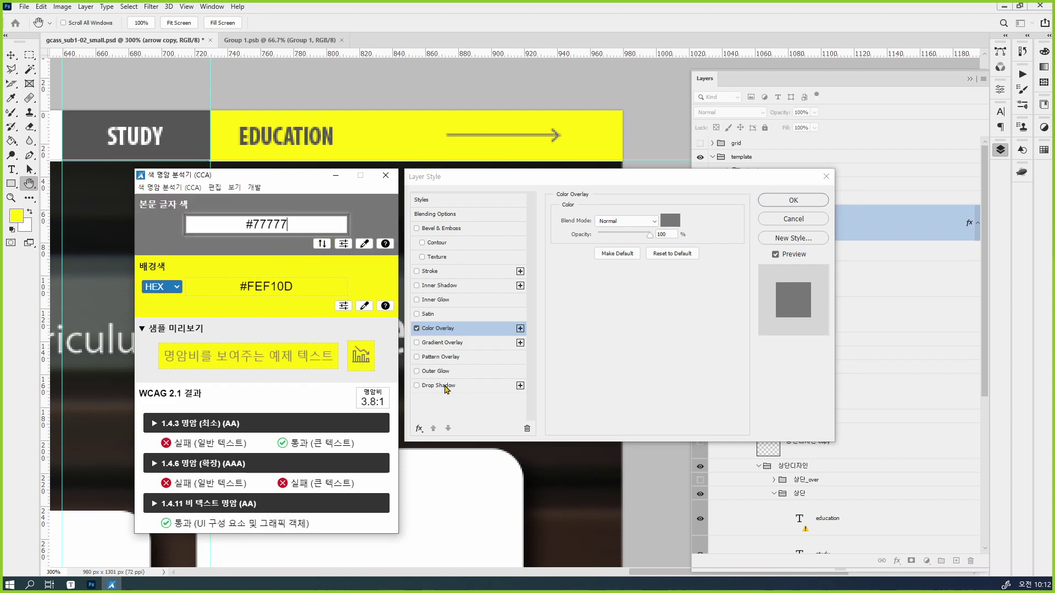
type("555555")
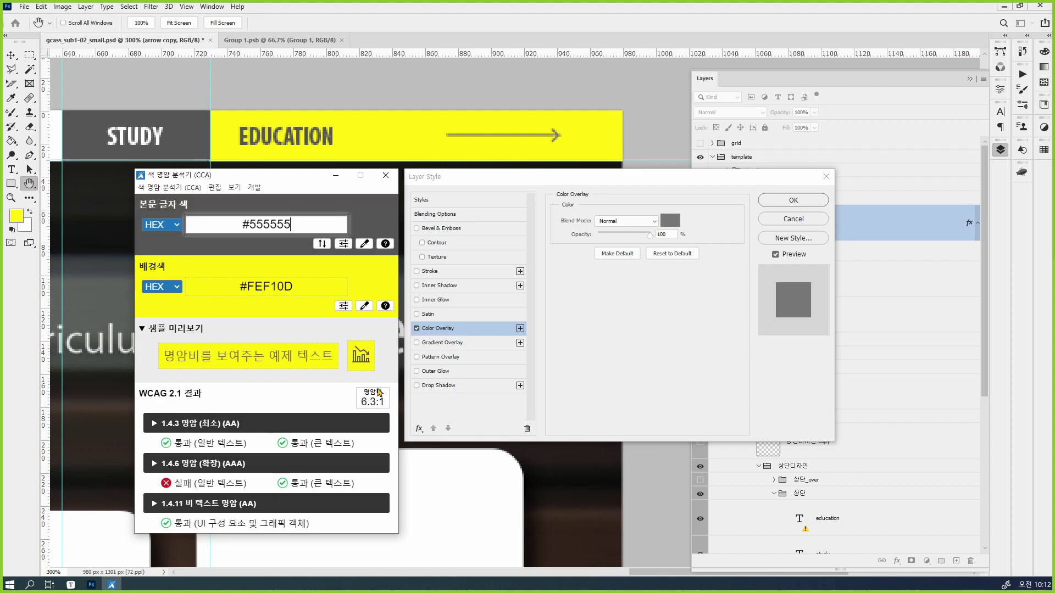
Change the arrow copy layer's Color Overlay colour to #555555.
left_click(679, 224)
left_click(679, 224)
type("555555")
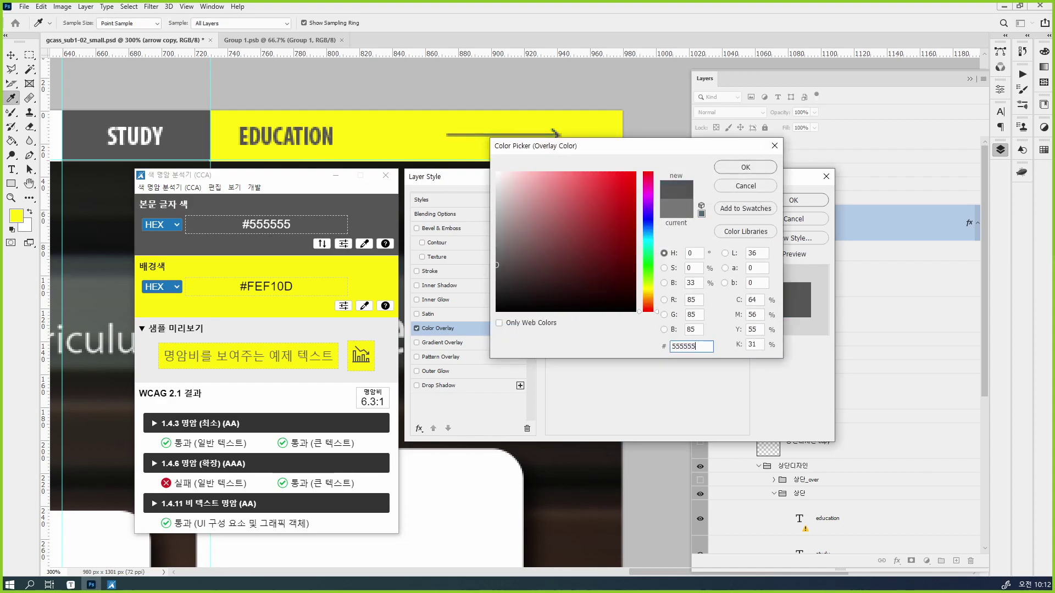
key("Return")
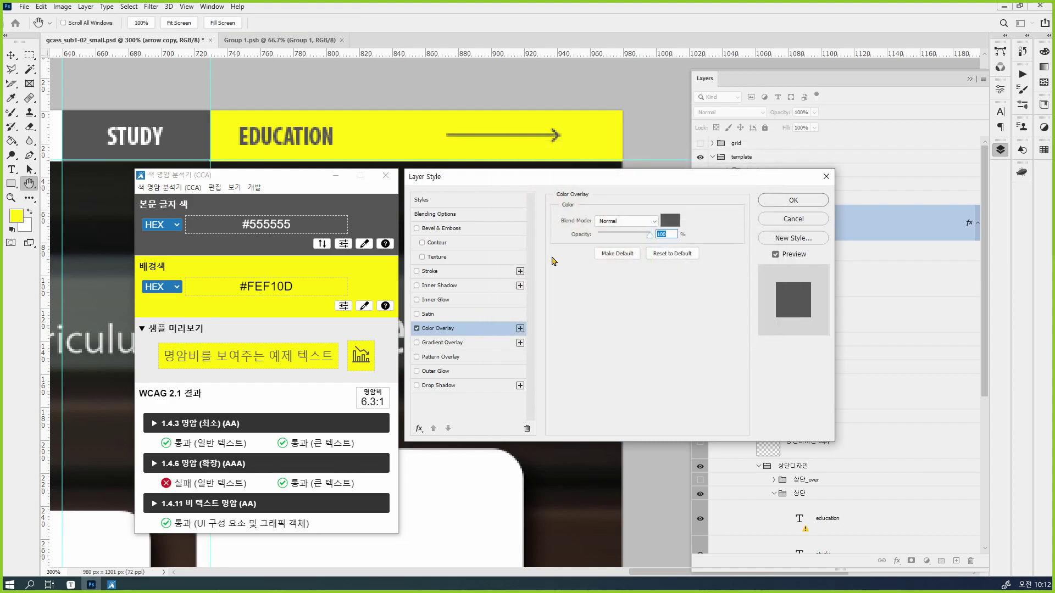
left_click(795, 202)
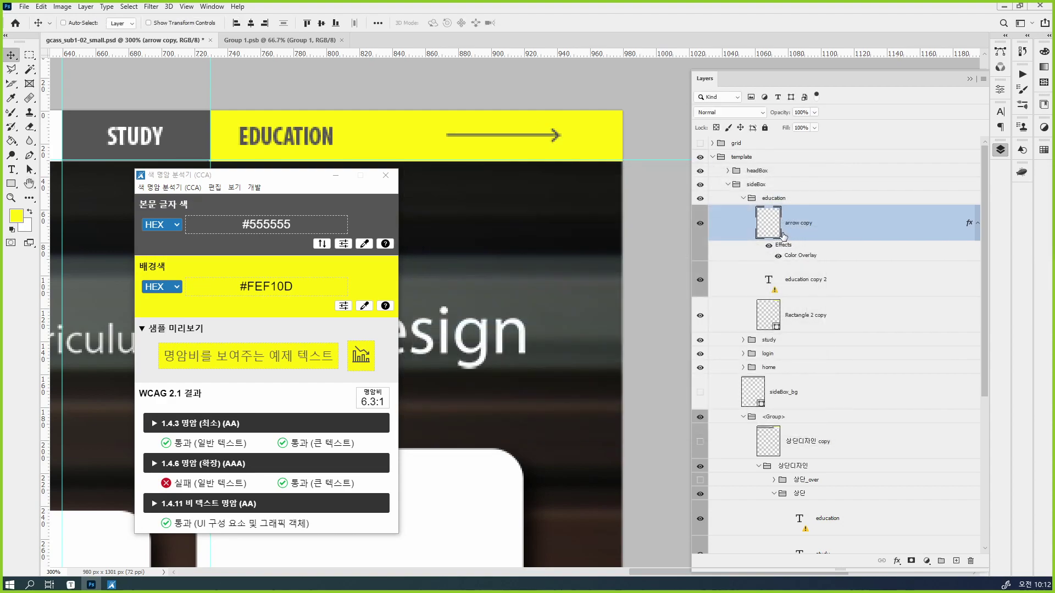
Review the arrow copy layer's Color Overlay settings and minimise the contrast analyser.
key("ctrl+u")
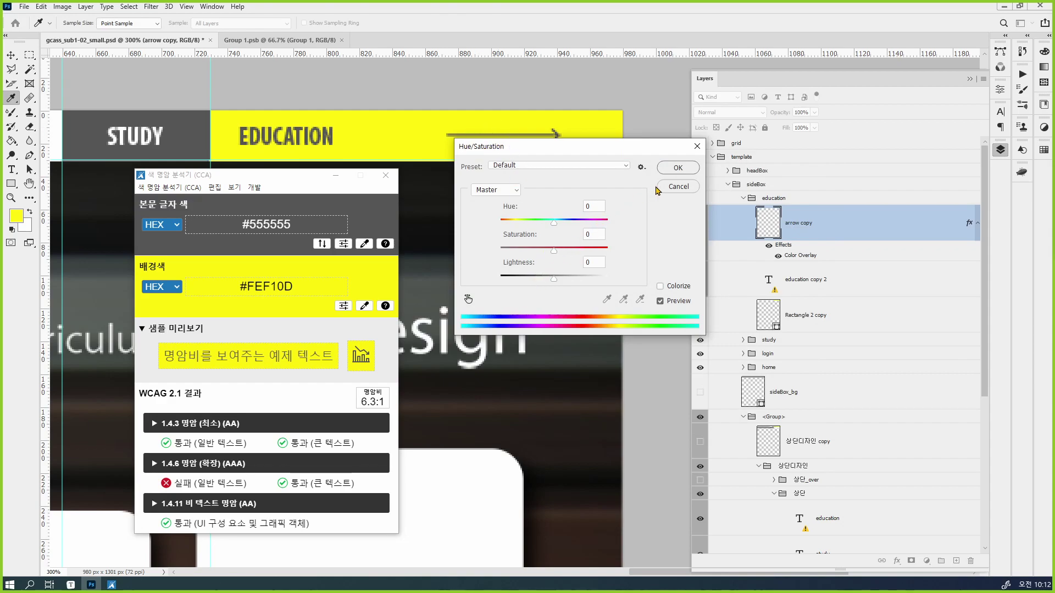
left_click(678, 187)
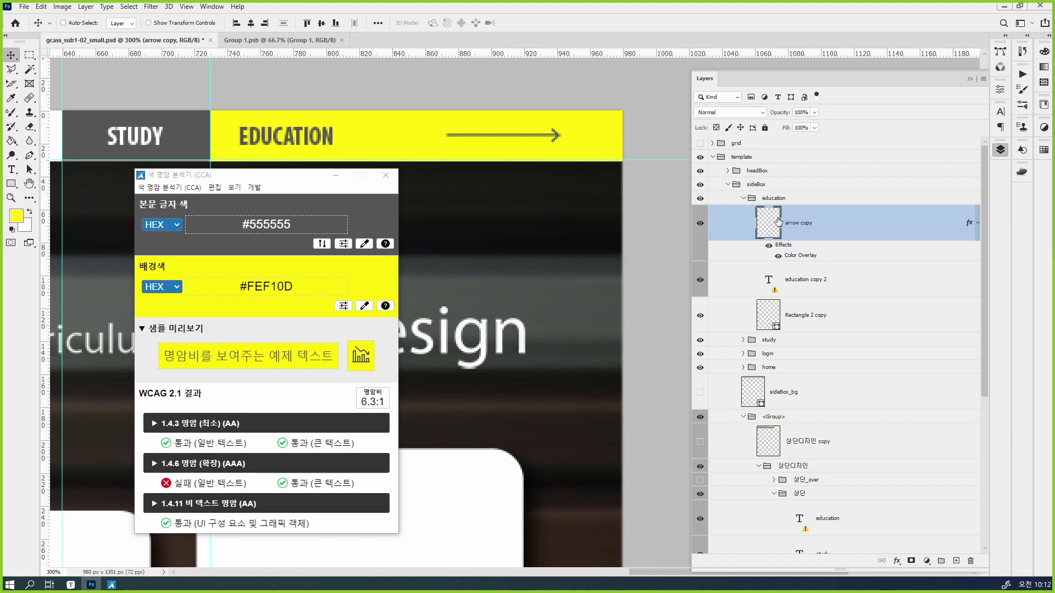
double_click(834, 230)
left_click(463, 330)
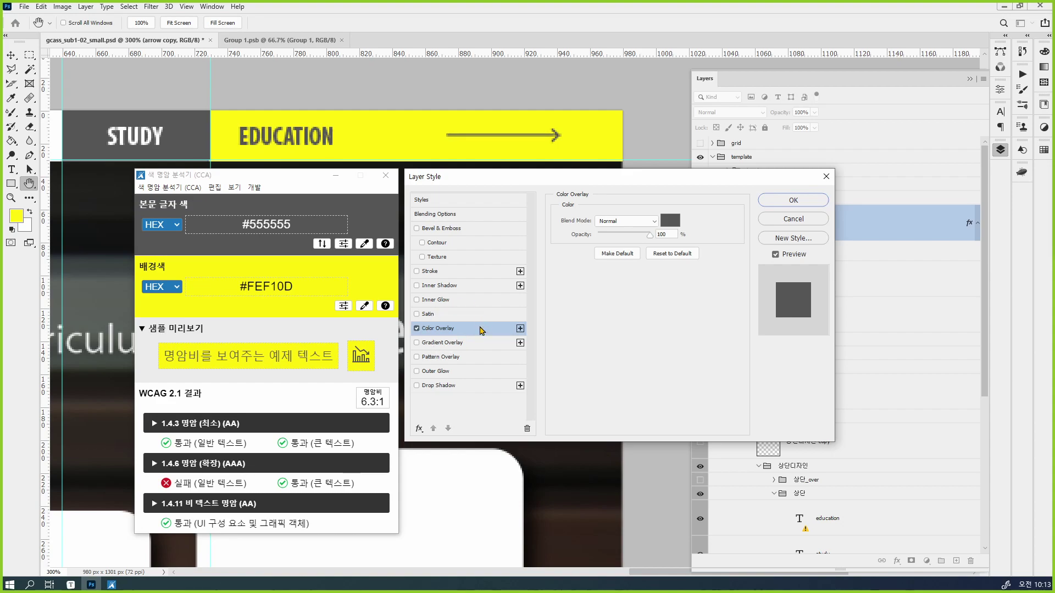
left_click(793, 201)
left_click(336, 176)
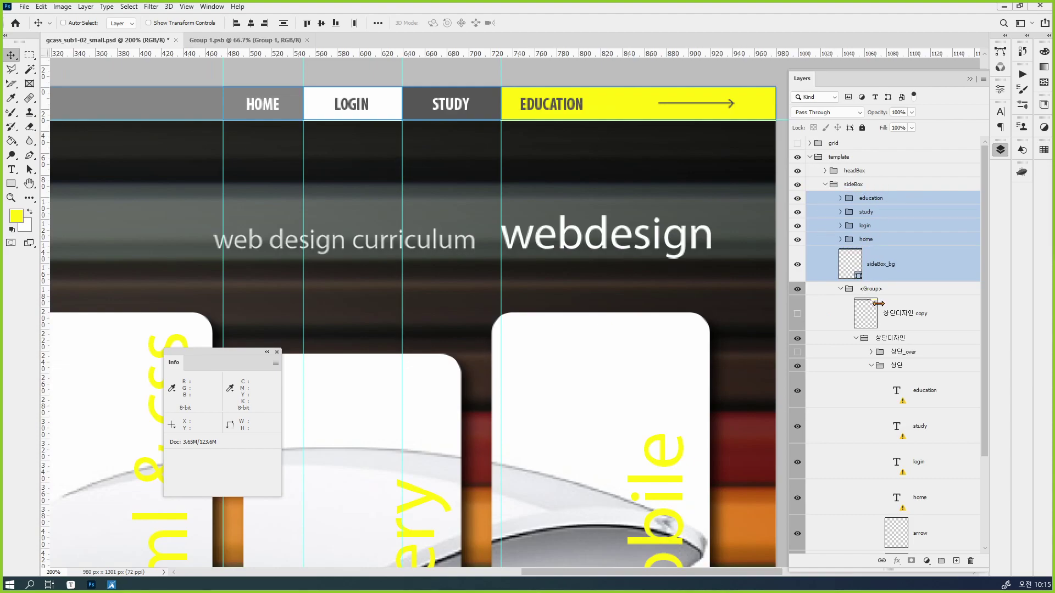
Group the education, study, login and home groups with the sideBox_bg layer and name the group sideBox_basic.
left_click(841, 289)
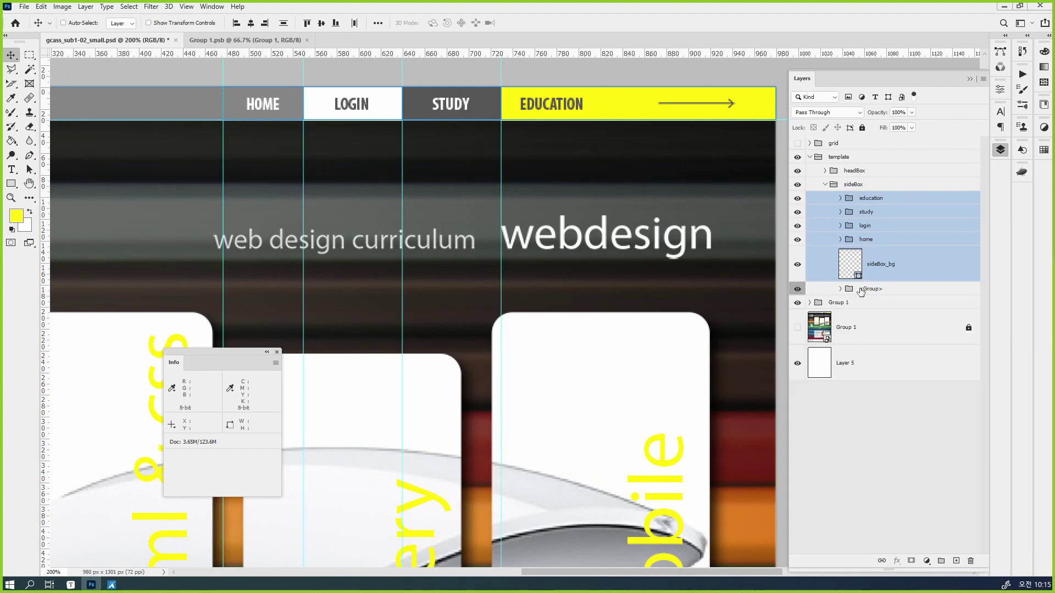
key("ctrl+g")
double_click(868, 199)
type("side")
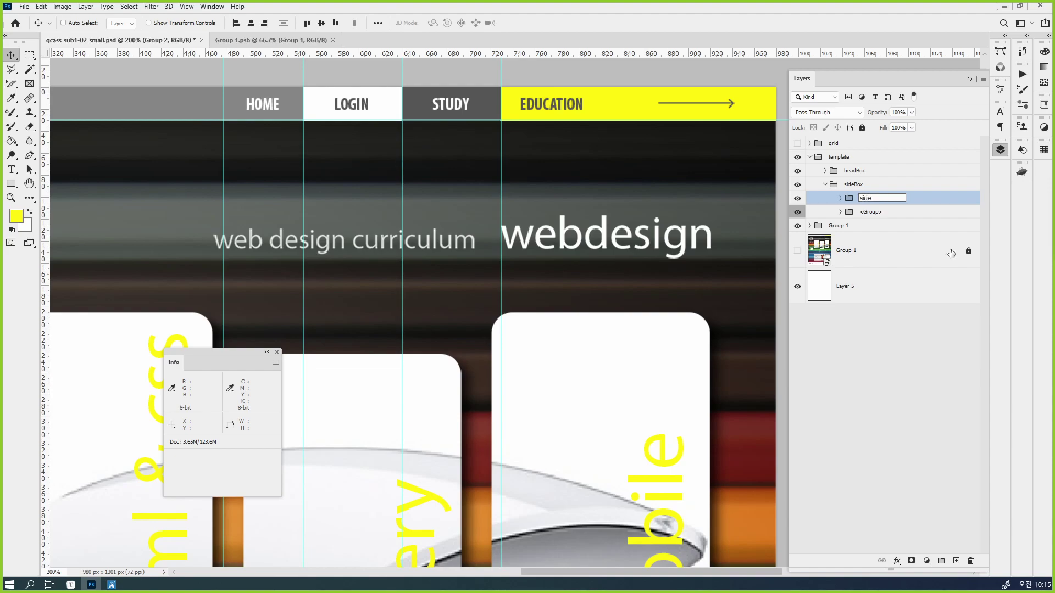
type("Box_basic")
key("Return")
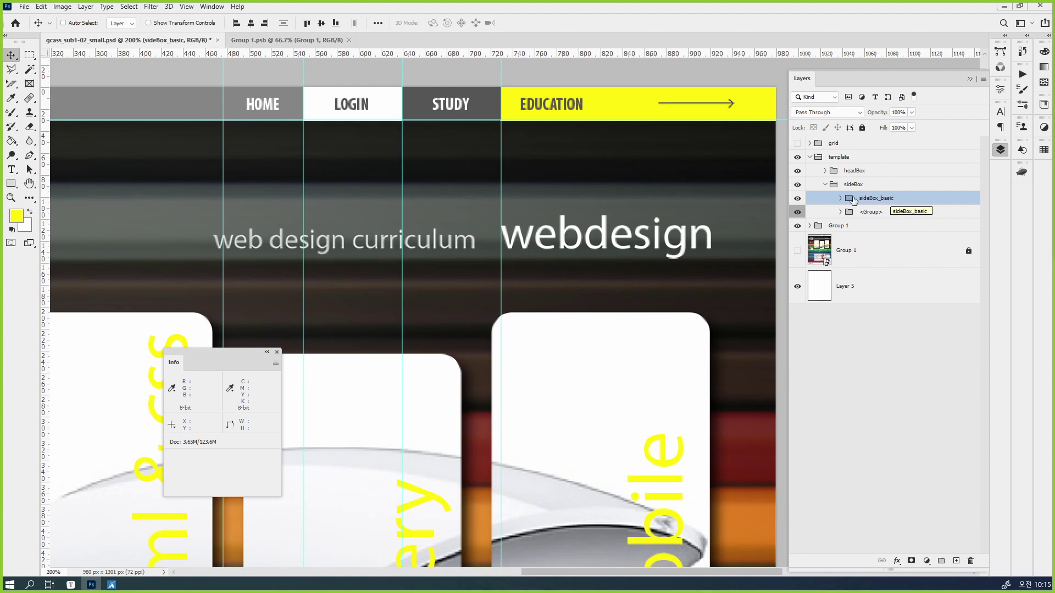
Rename the <Group> folder inside sideBox to disable, hide it and save the document.
left_click(896, 215)
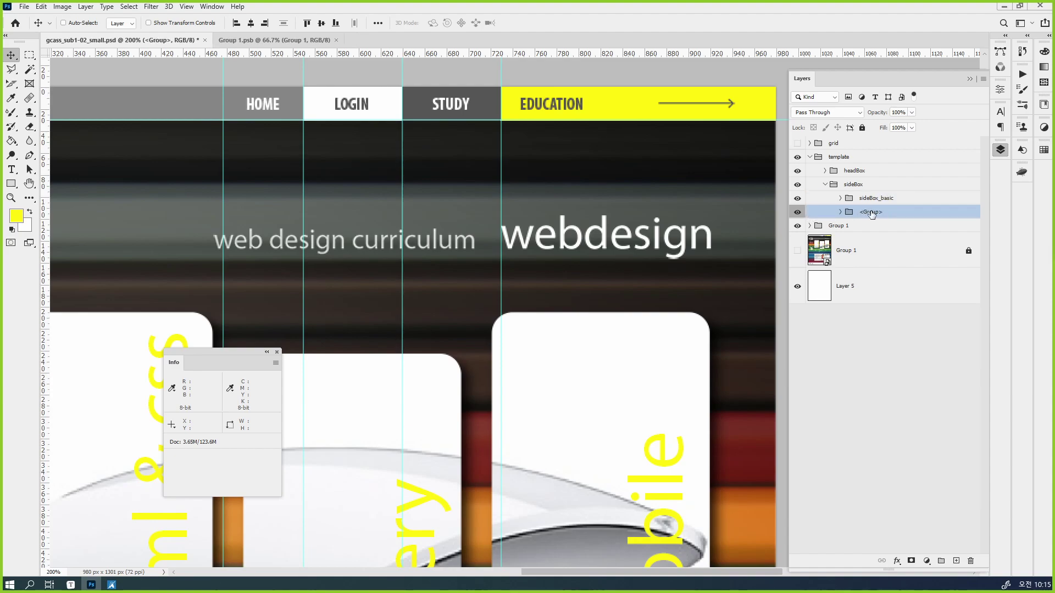
double_click(871, 213)
type("disable")
key("Return")
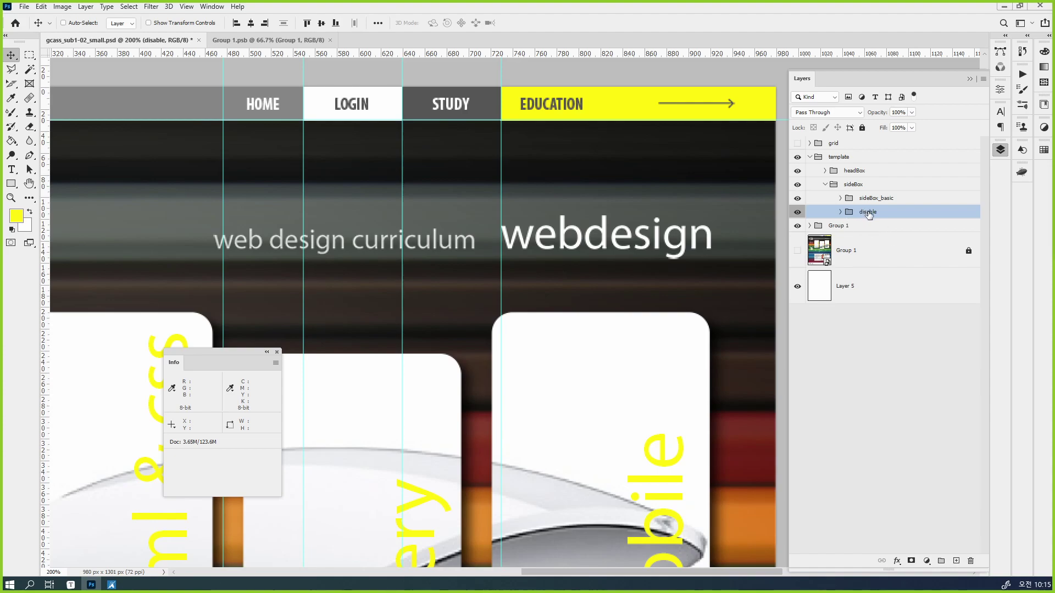
left_click(797, 212)
key("ctrl+s")
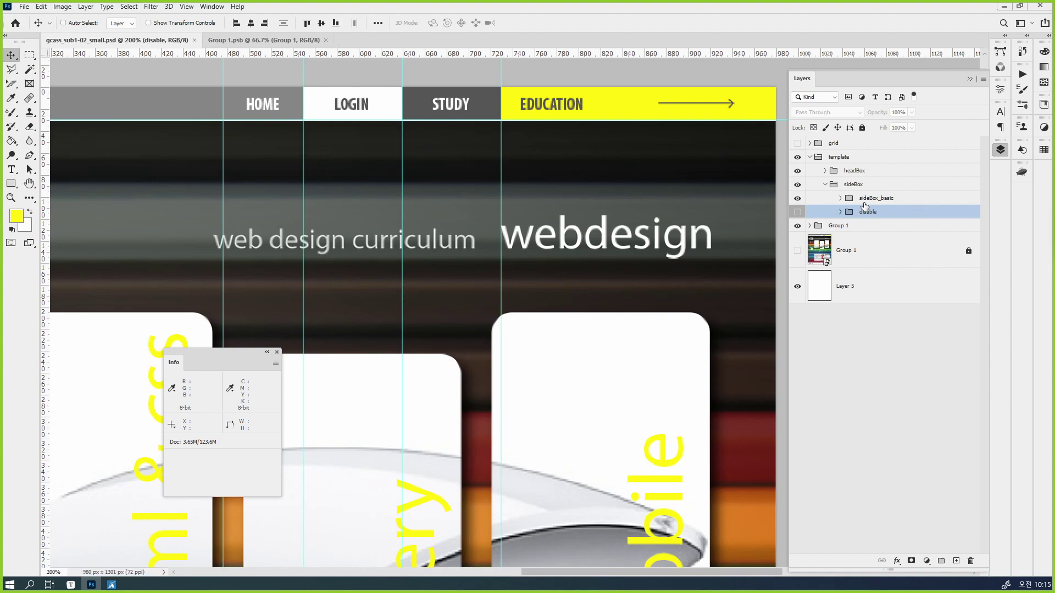
Review the sideBox group's contents and the headBox group against the whole page layout, leaving sideBox collapsed.
left_click(824, 187)
left_click(824, 185)
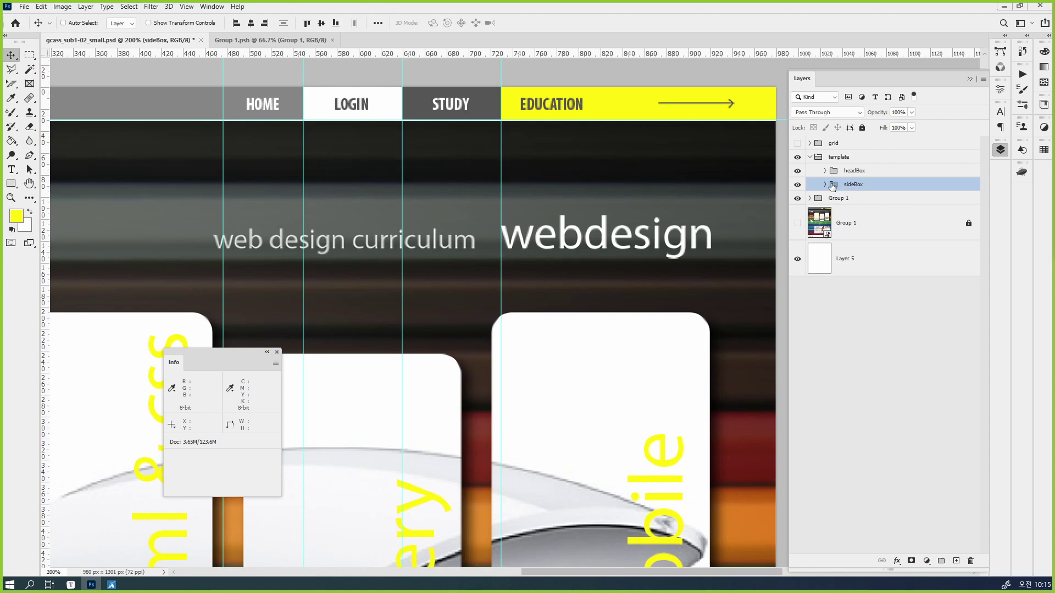
left_click(824, 186)
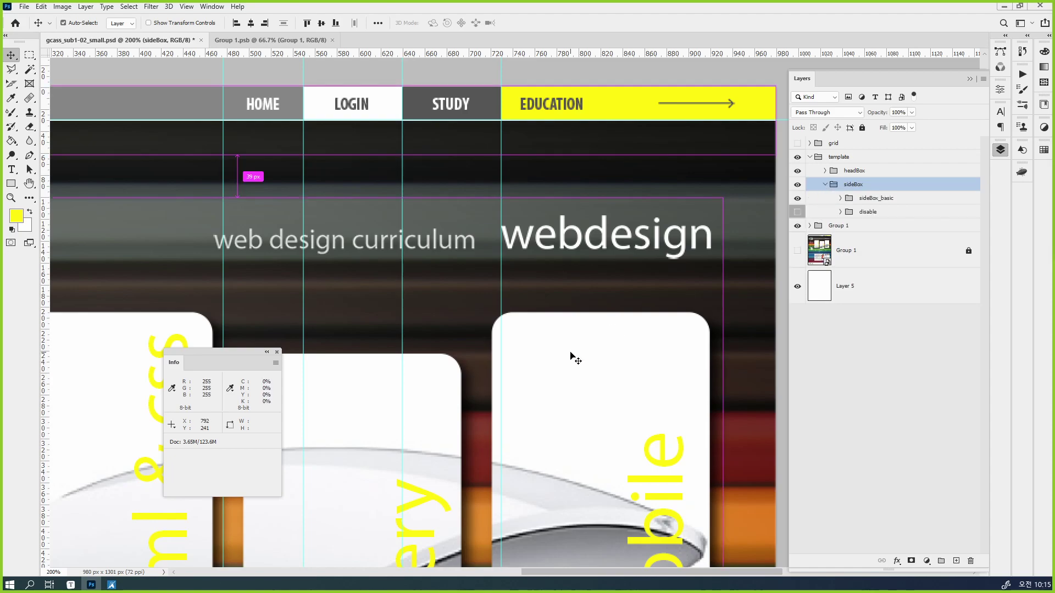
key("ctrl+minus")
key("ctrl+minus")
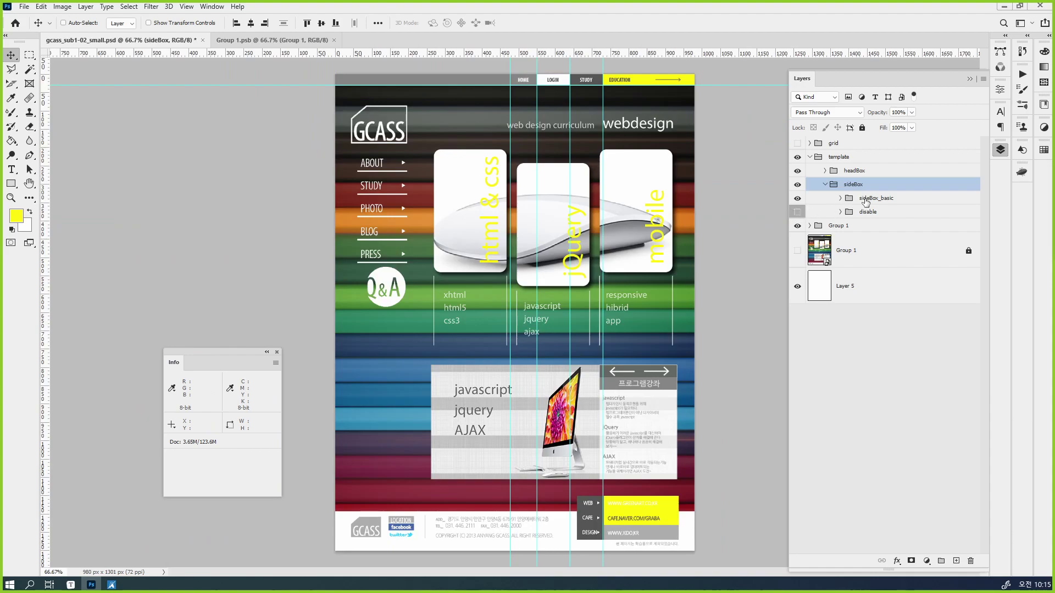
left_click(866, 202)
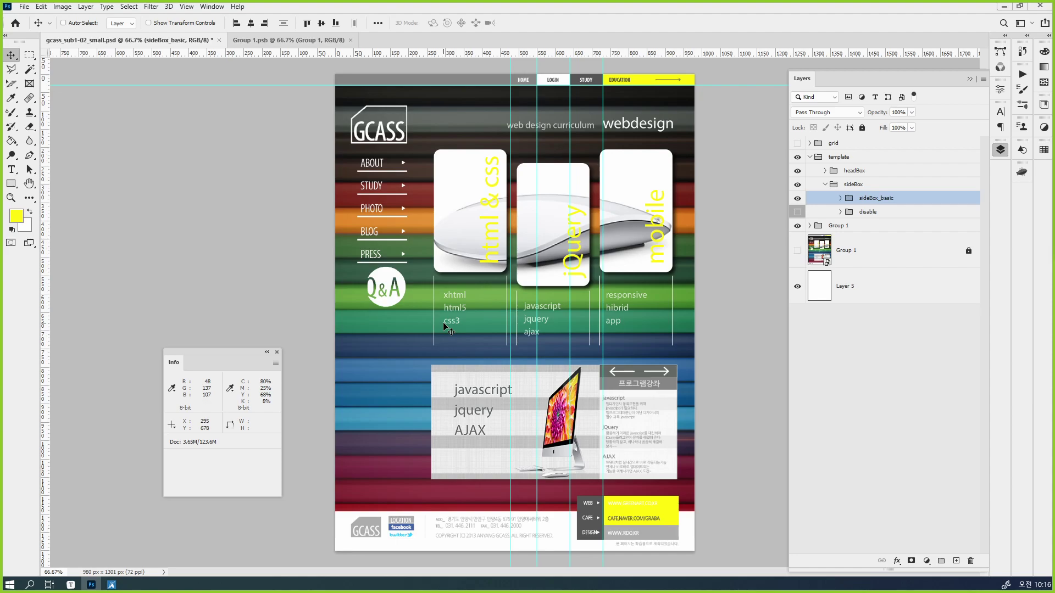
left_click(879, 186)
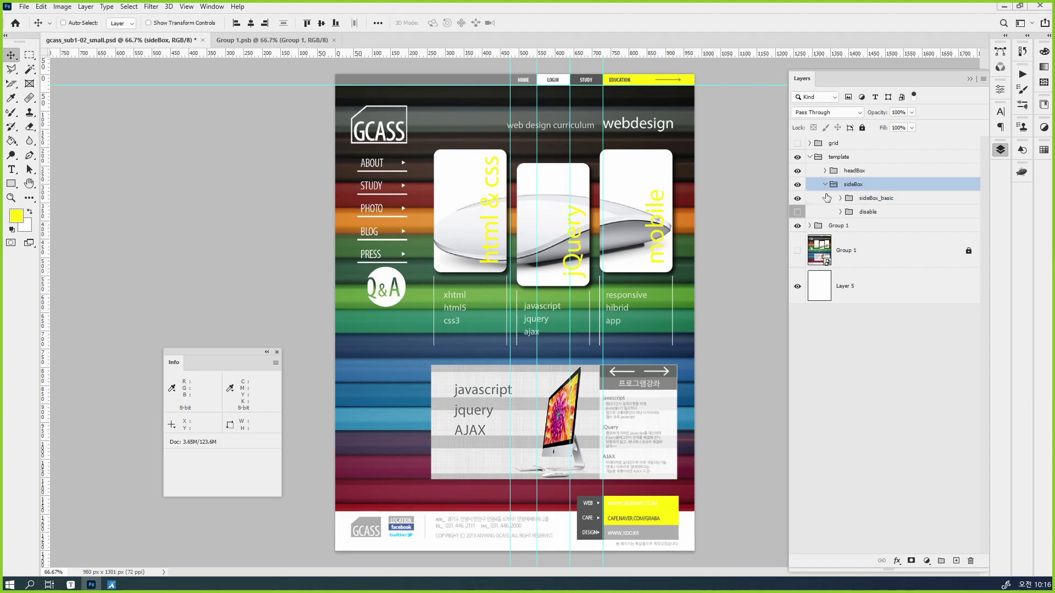
left_click(827, 185)
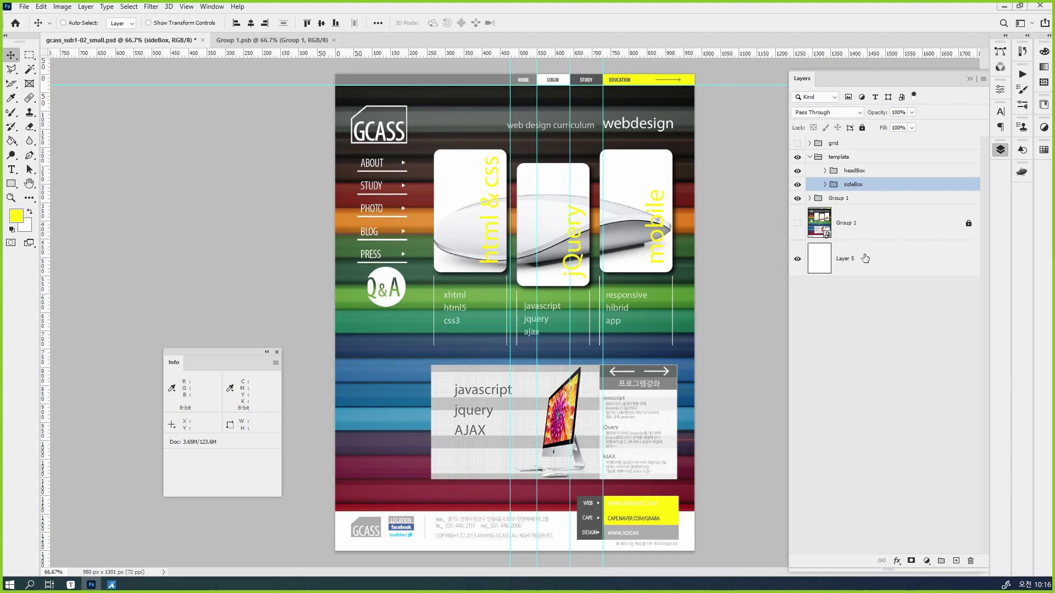
left_click(862, 173)
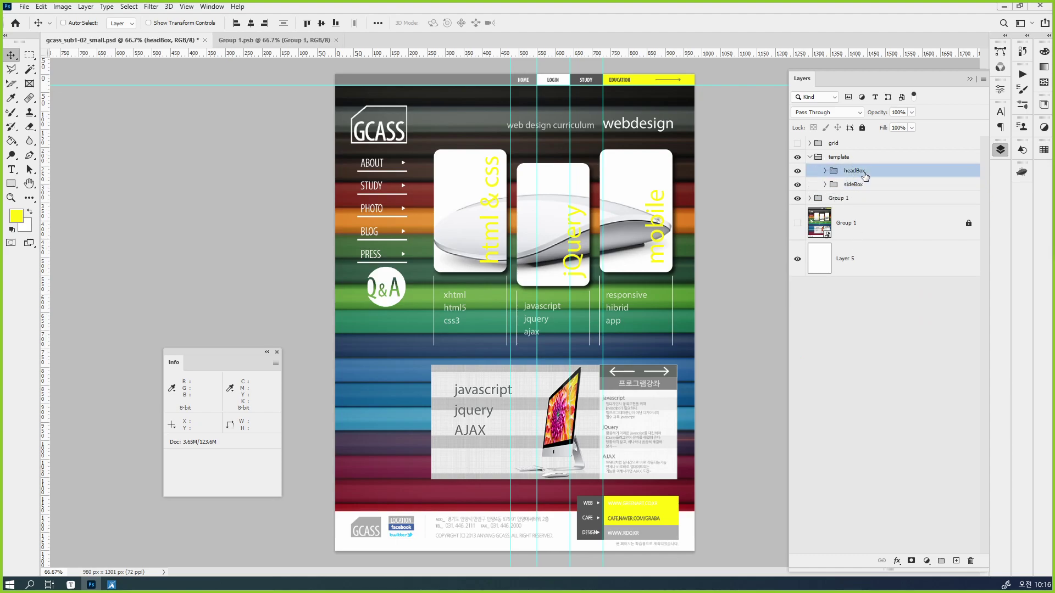
Create a group named contentBox inside template, directly below the sideBox group.
left_click(868, 189)
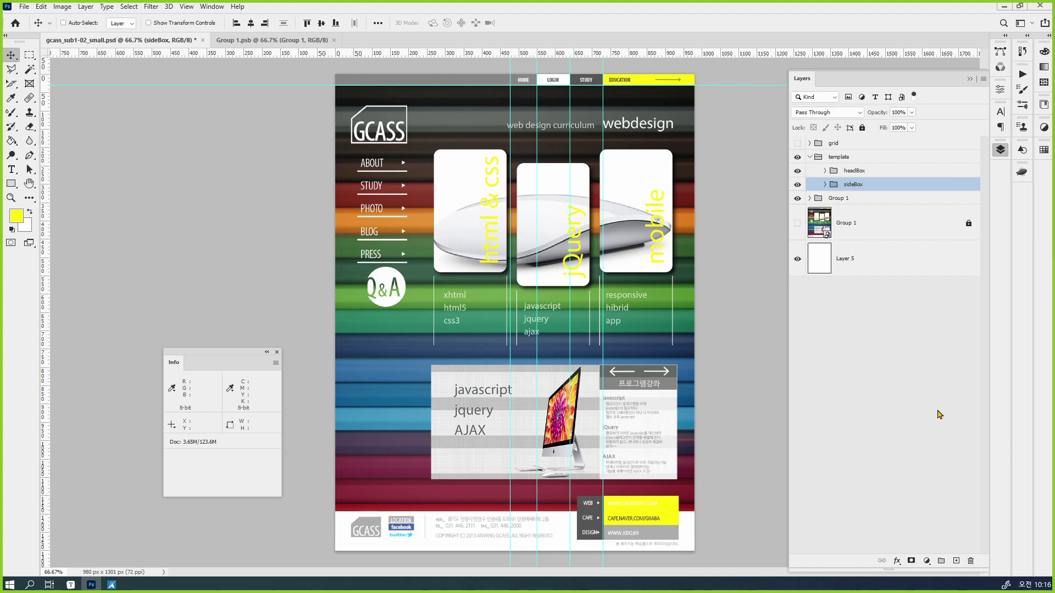
left_click(942, 560)
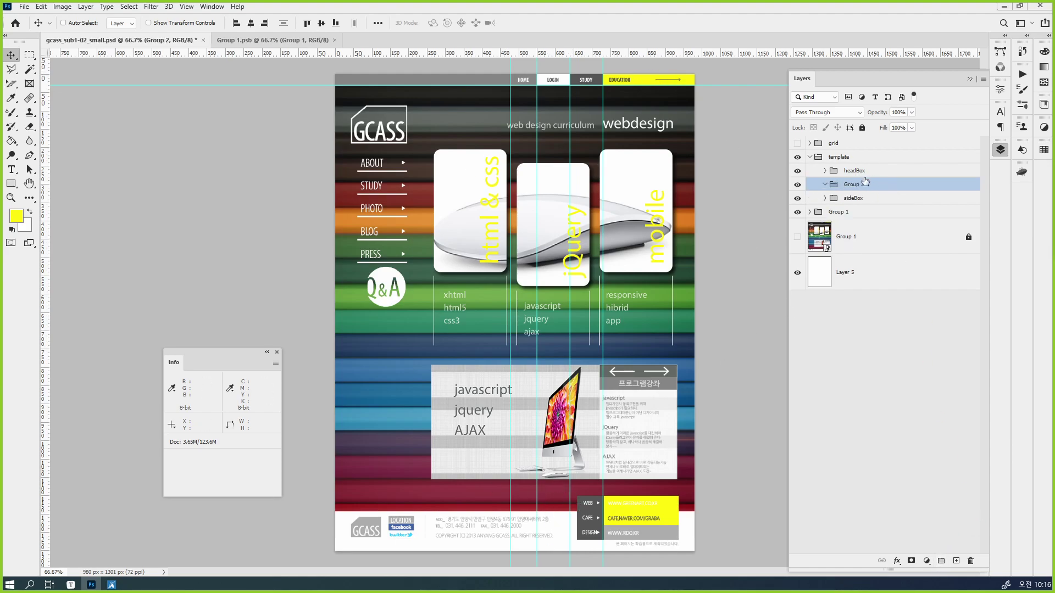
key("ctrl+bracketright")
key("ctrl+bracketleft")
key("ctrl+bracketleft")
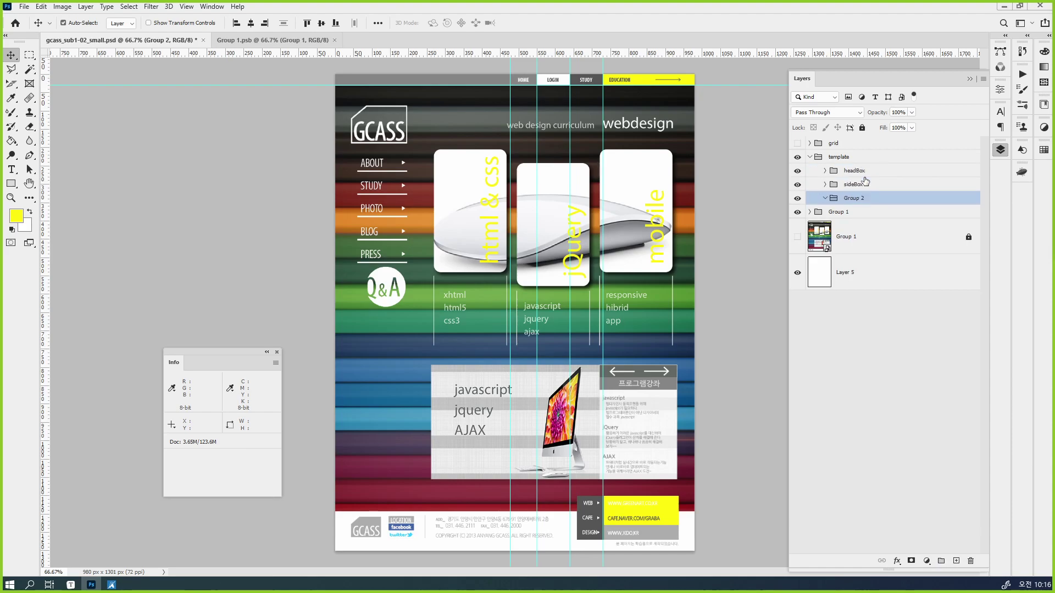
double_click(855, 198)
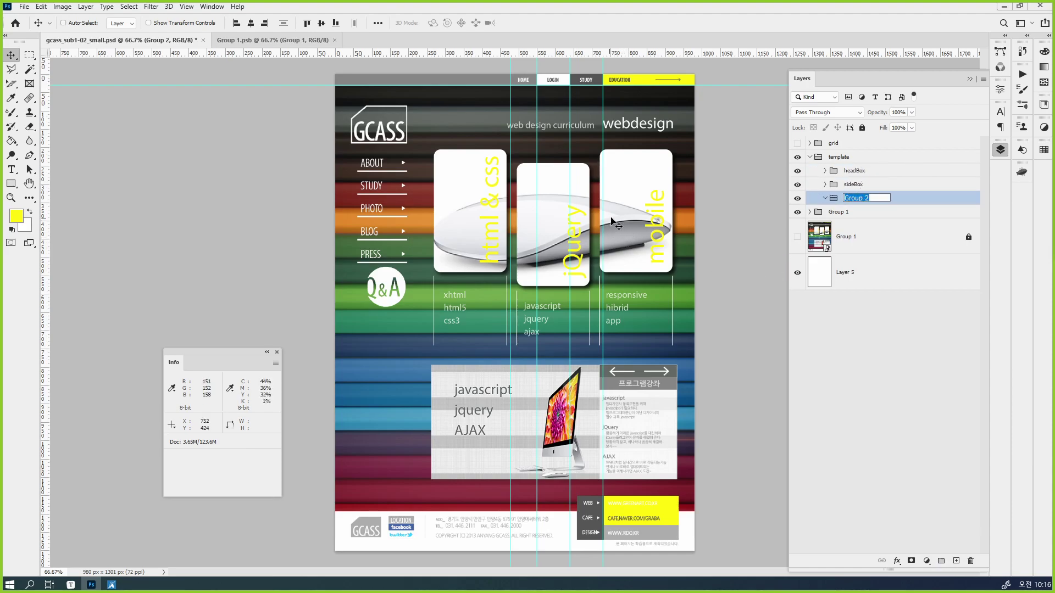
type("contentBox")
key("Return")
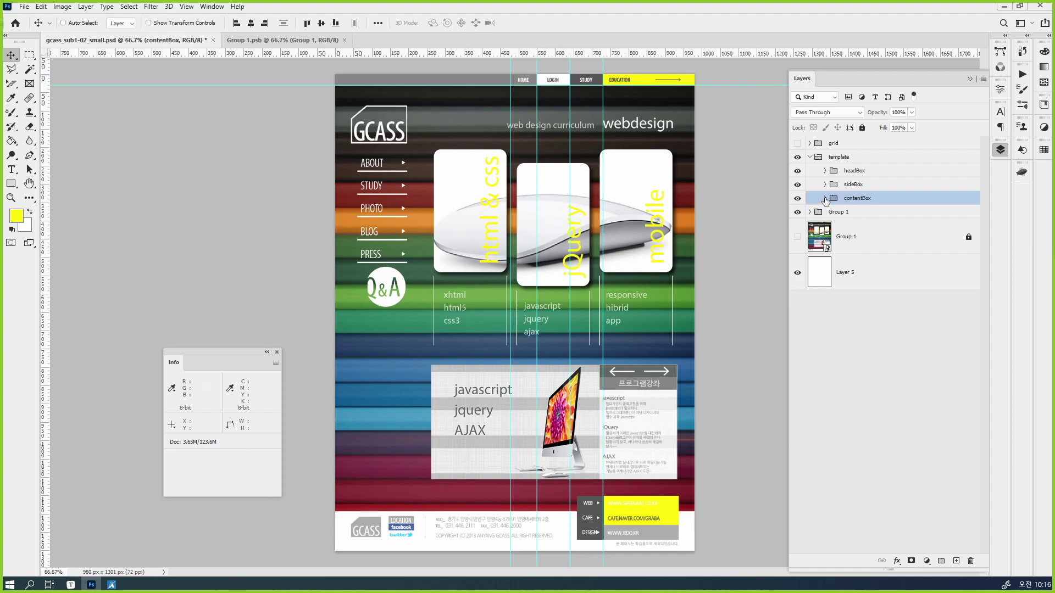
Create a group named footBox inside template, place it directly below contentBox and collapse it.
left_click(941, 561)
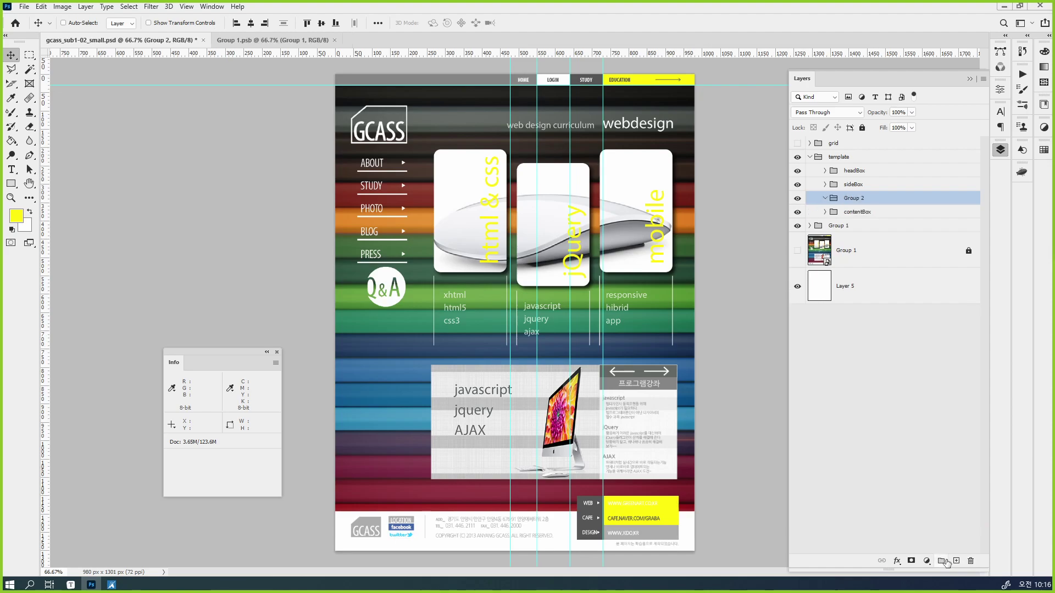
double_click(853, 197)
type("fo")
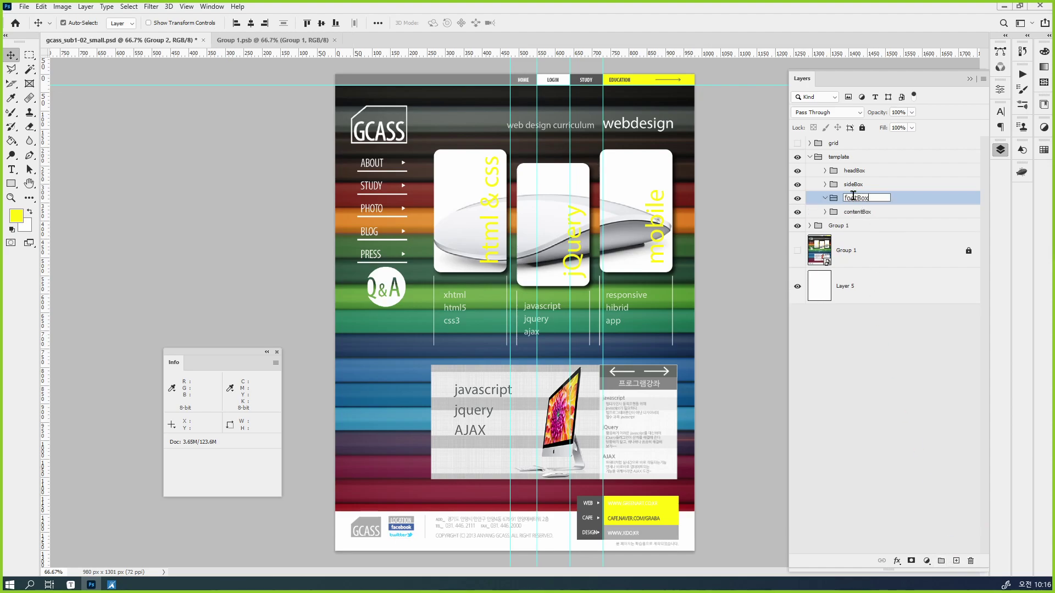
type("otBox")
key("Return")
key("ctrl+bracketleft")
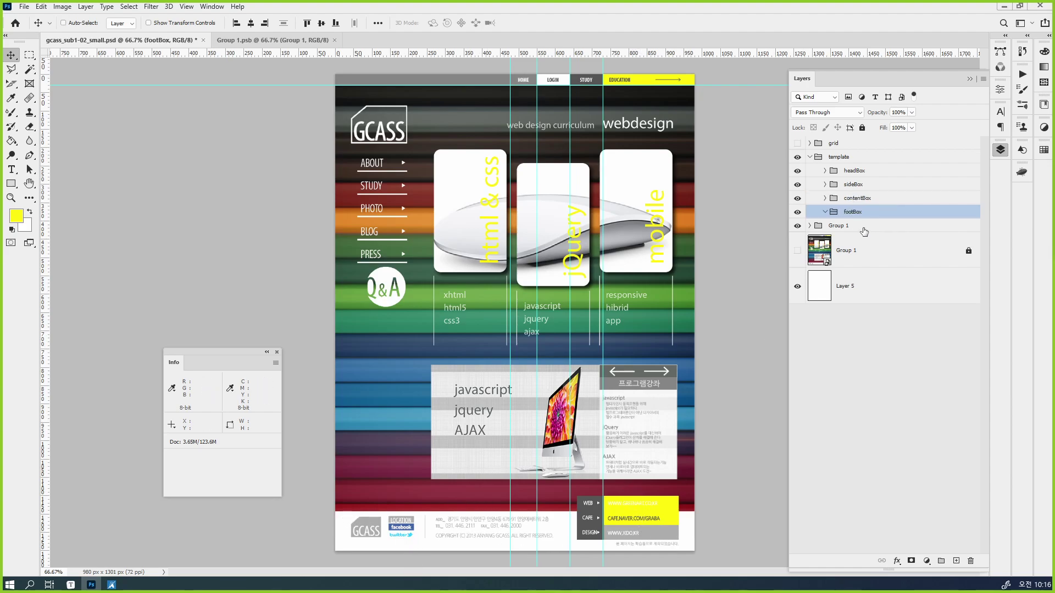
left_click(825, 213)
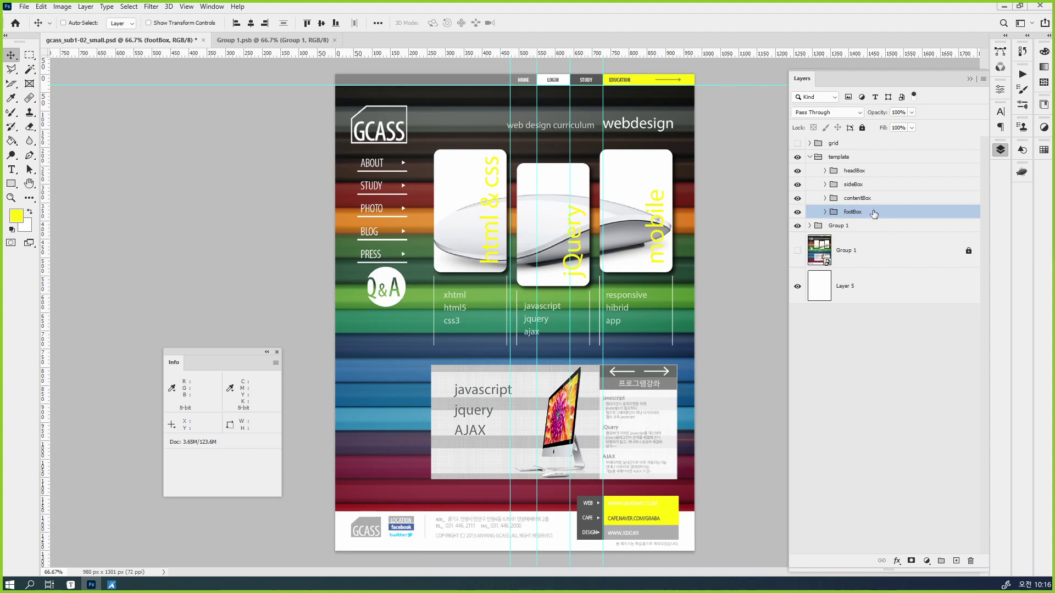